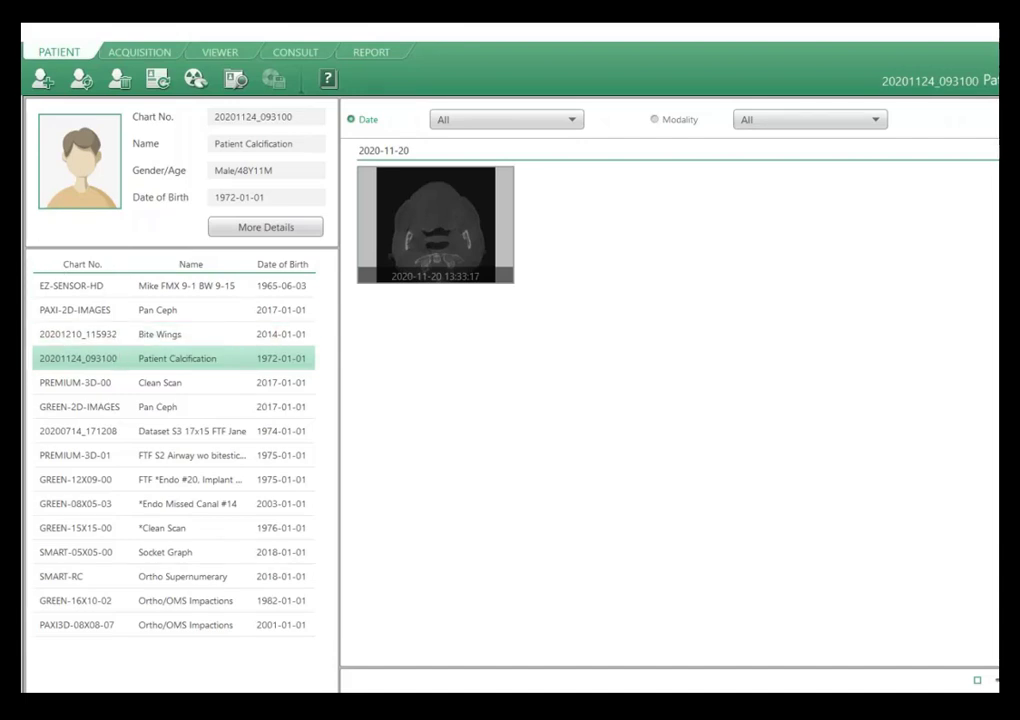
Search for patients with images of all modalities across all dates and look through the resulting patient and image lists.
click(195, 79)
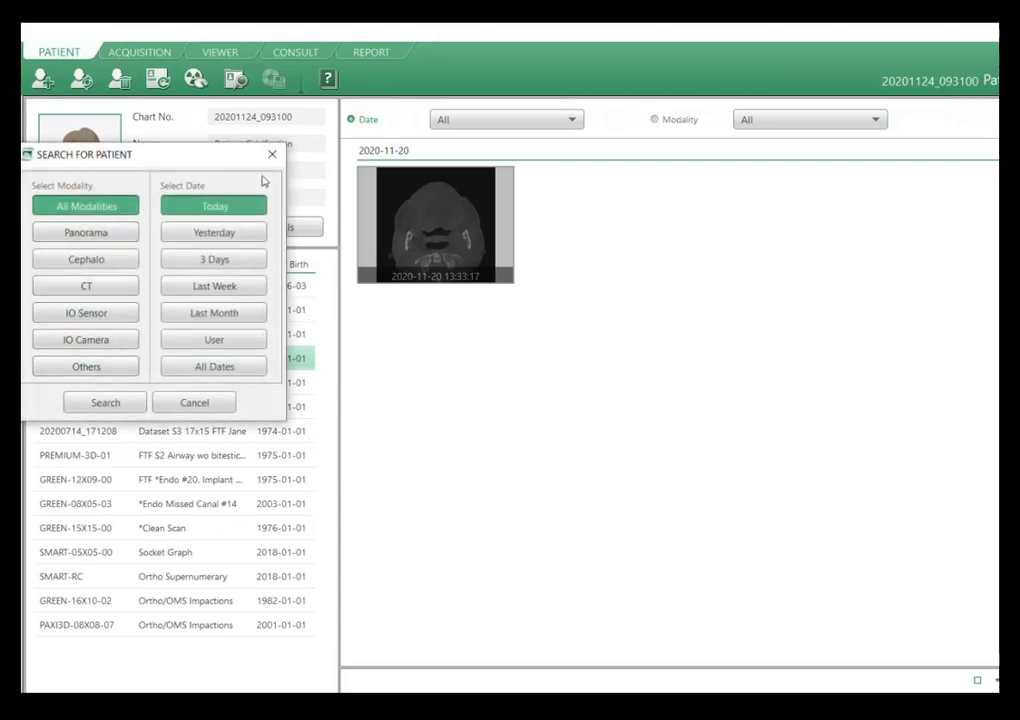
click(207, 367)
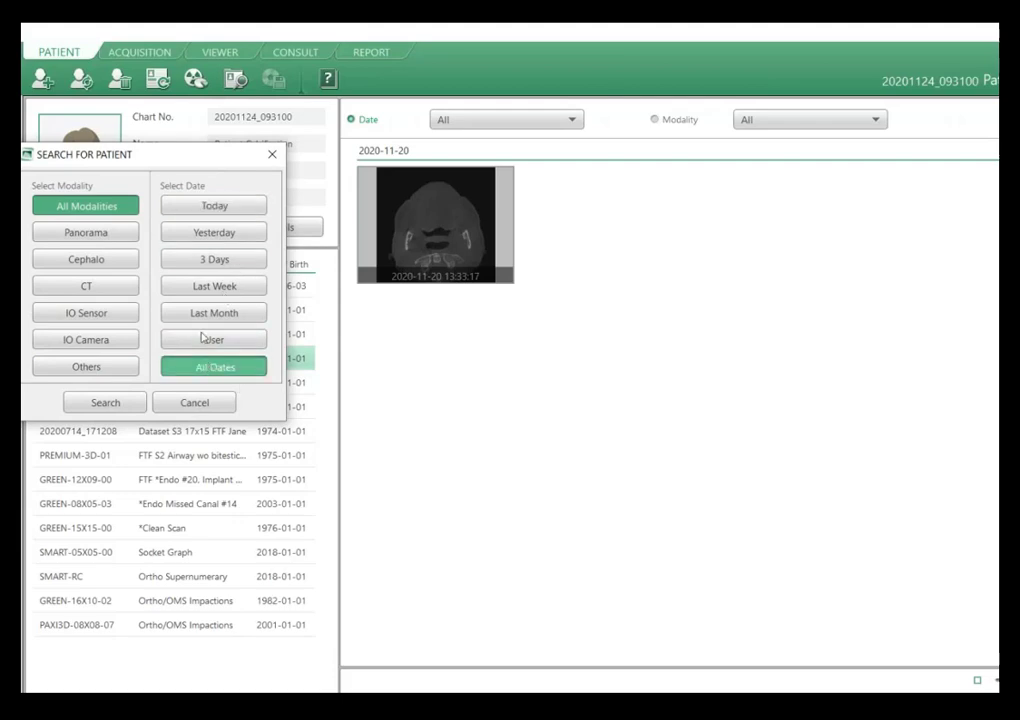
click(110, 404)
scroll(262, 367, down, 5)
scroll(257, 417, up, 5)
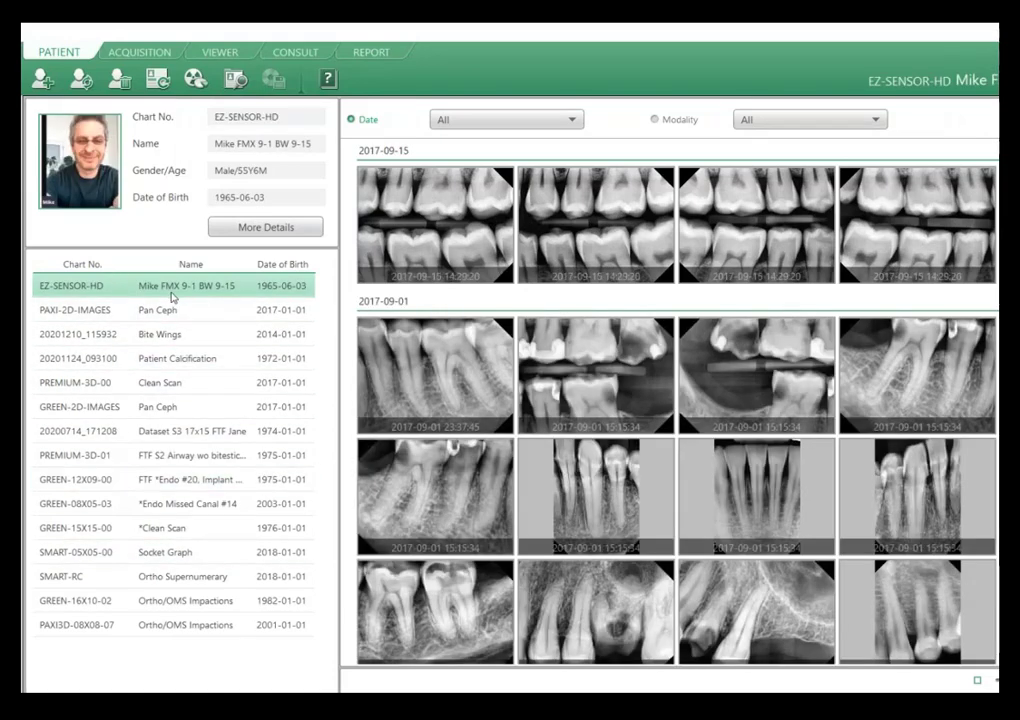
scroll(805, 385, down, 3)
scroll(806, 387, up, 3)
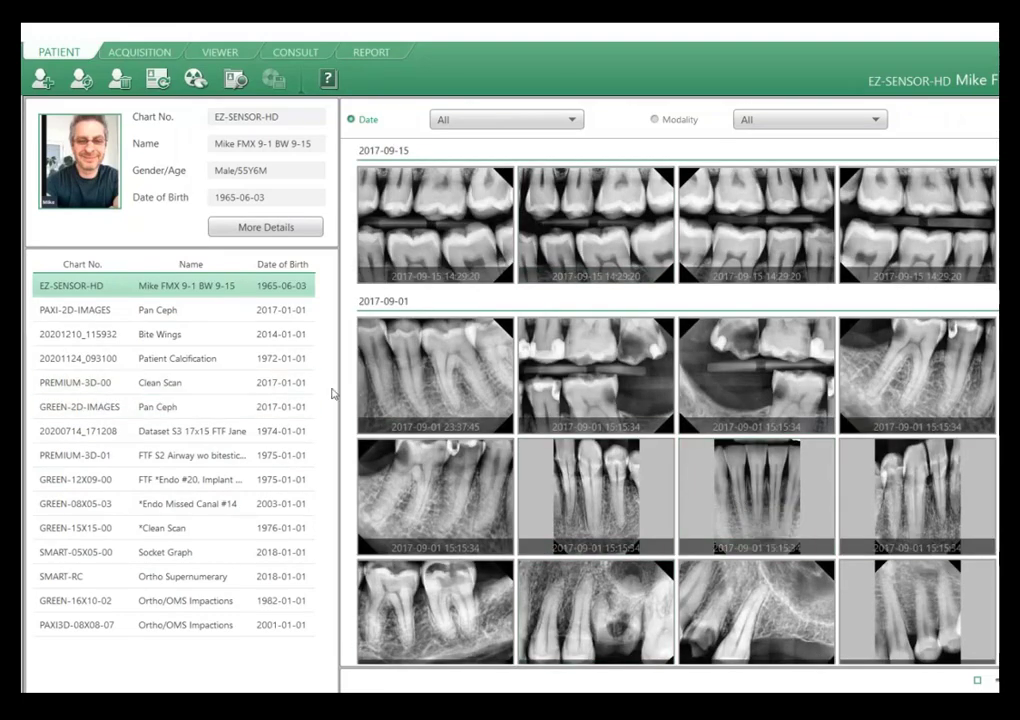
Examine the form for adding a patient, including its chart number field, and dismiss it without adding anyone.
click(43, 82)
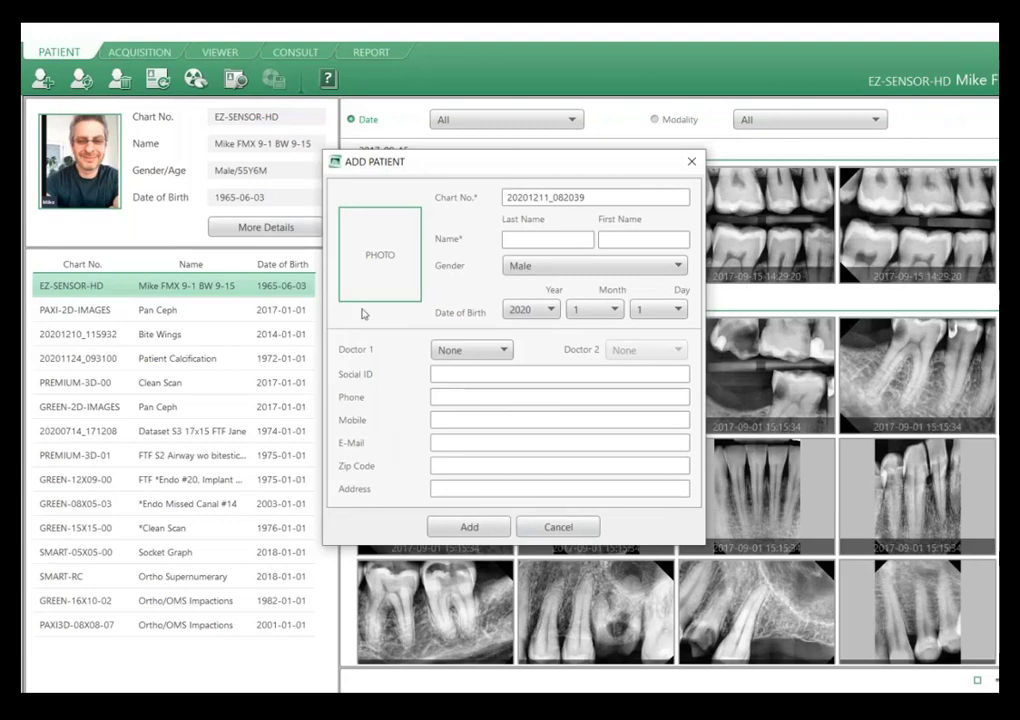
drag(588, 197, 564, 197)
double_click(610, 196)
click(612, 196)
drag(603, 203, 476, 188)
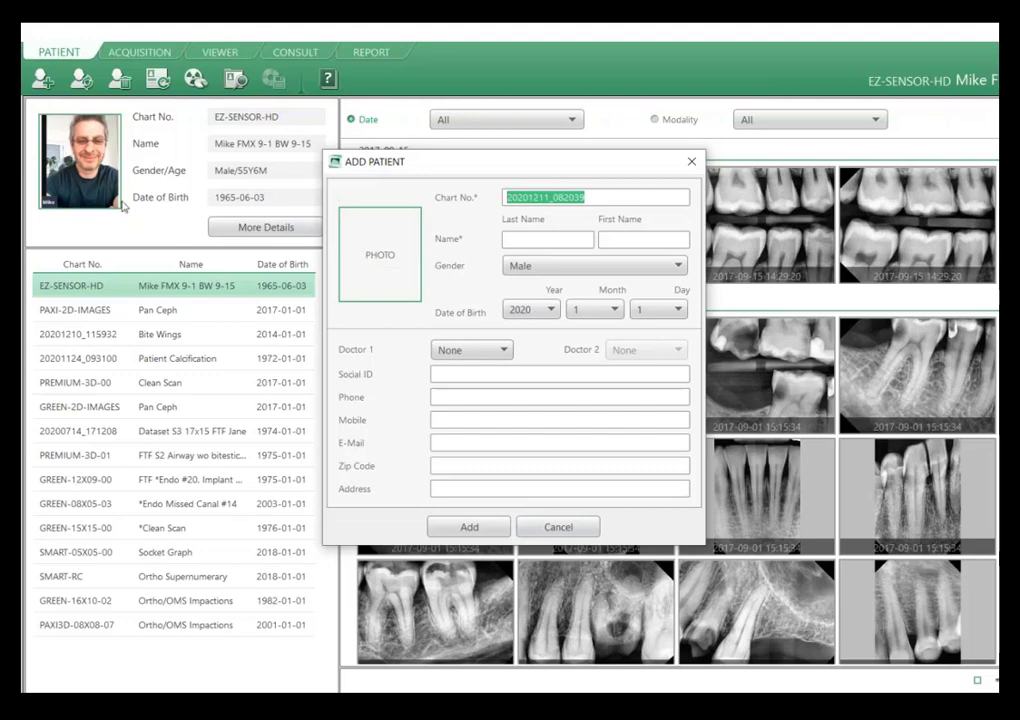
mouse_move(391, 267)
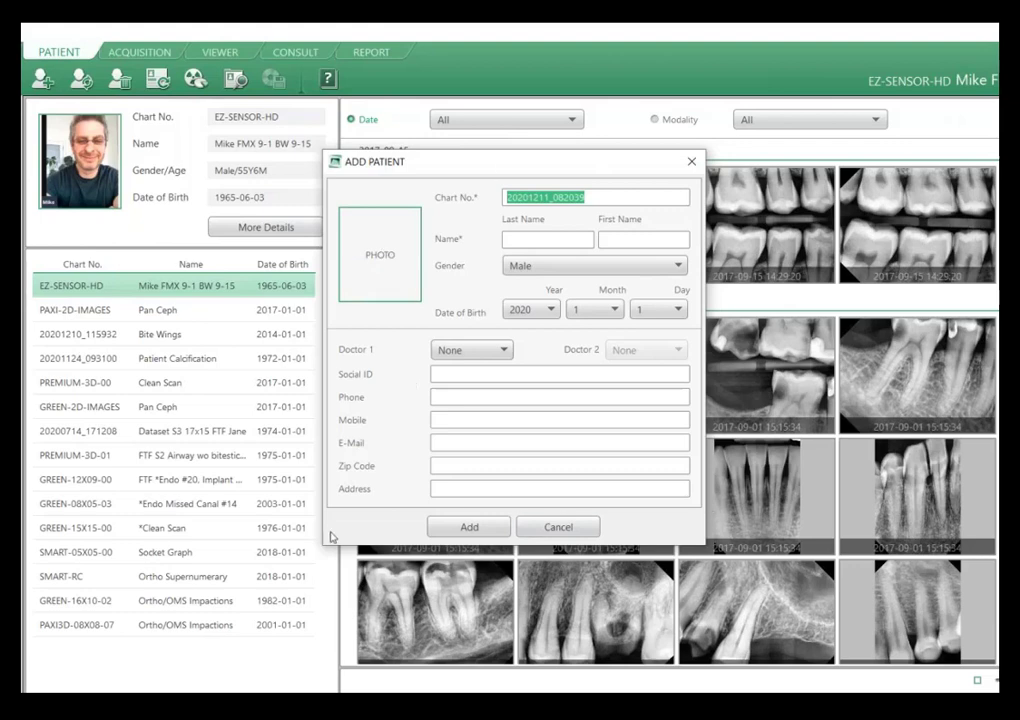
click(557, 528)
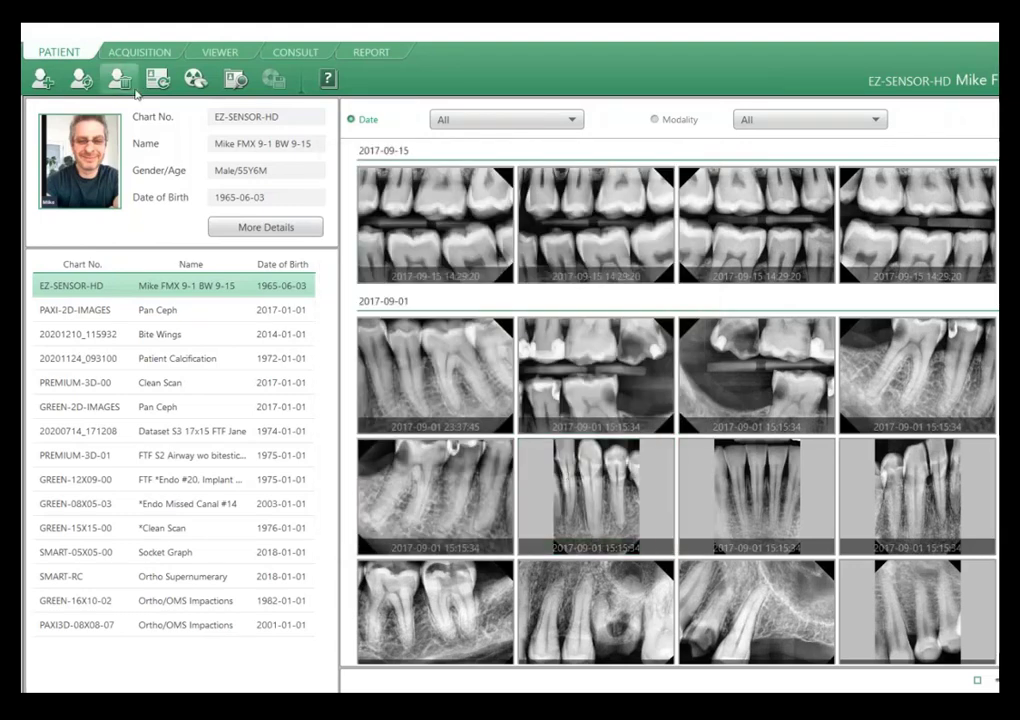
View the selected patient's modification form and the patient deletion dialog, dismissing both.
click(85, 78)
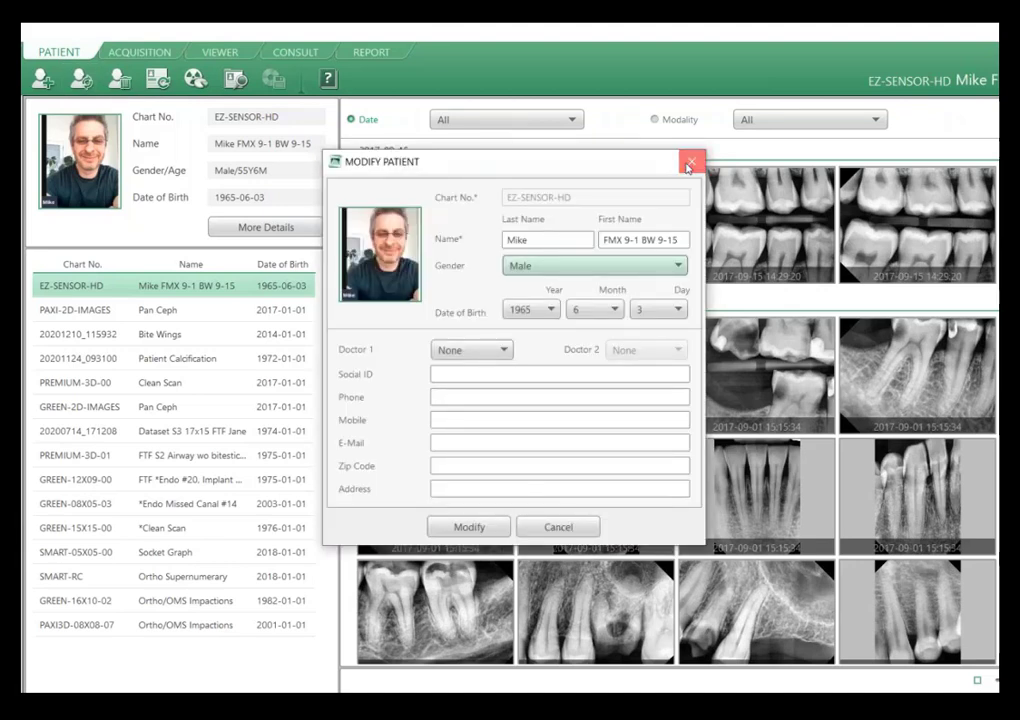
click(689, 163)
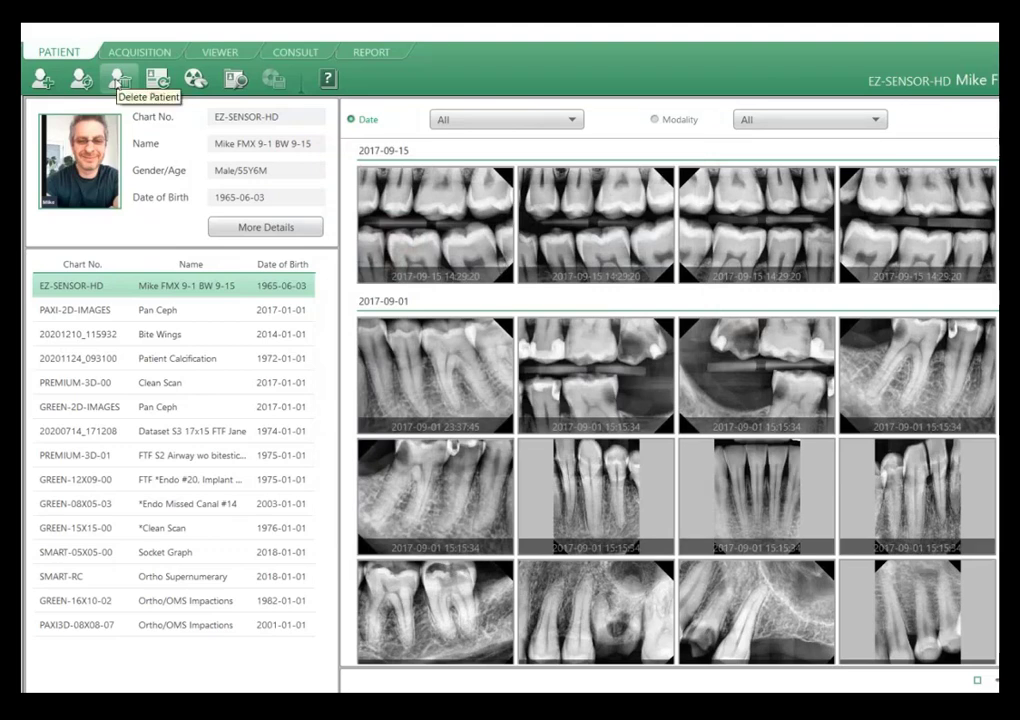
click(118, 79)
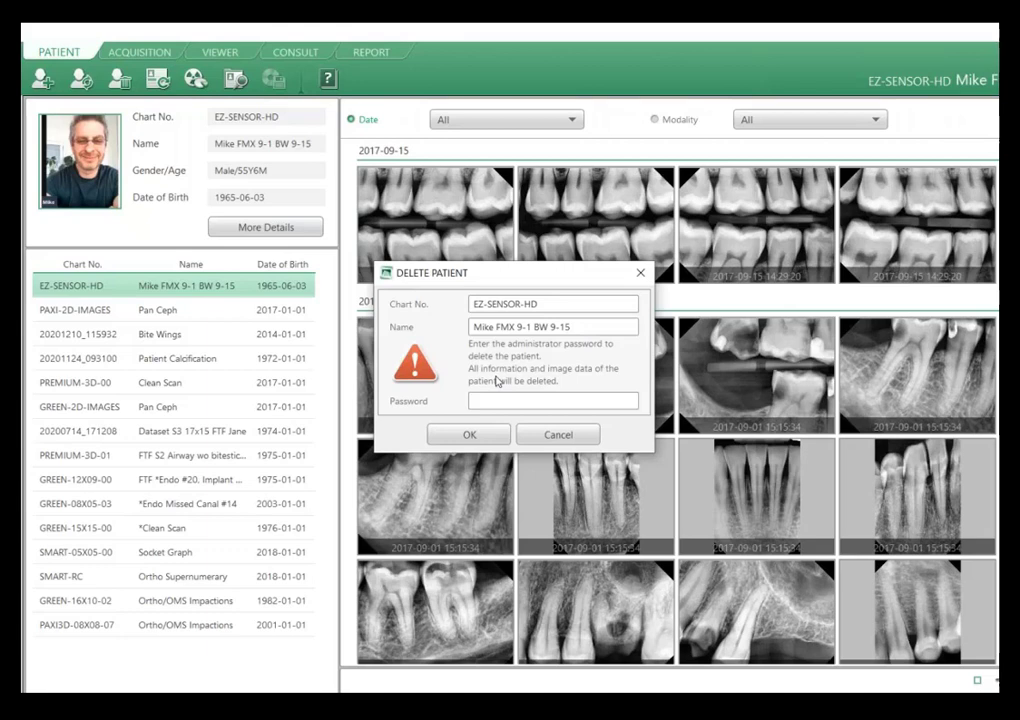
click(575, 446)
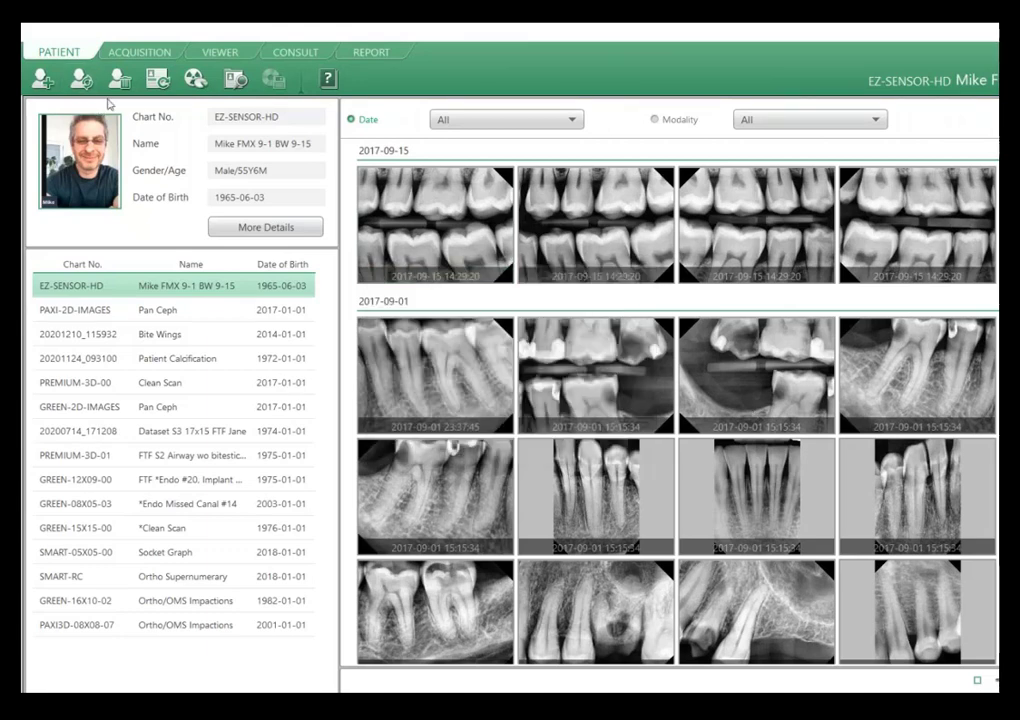
Refresh the patient list and check which actions are available for the first 2017-09-15 bitewing image.
click(162, 82)
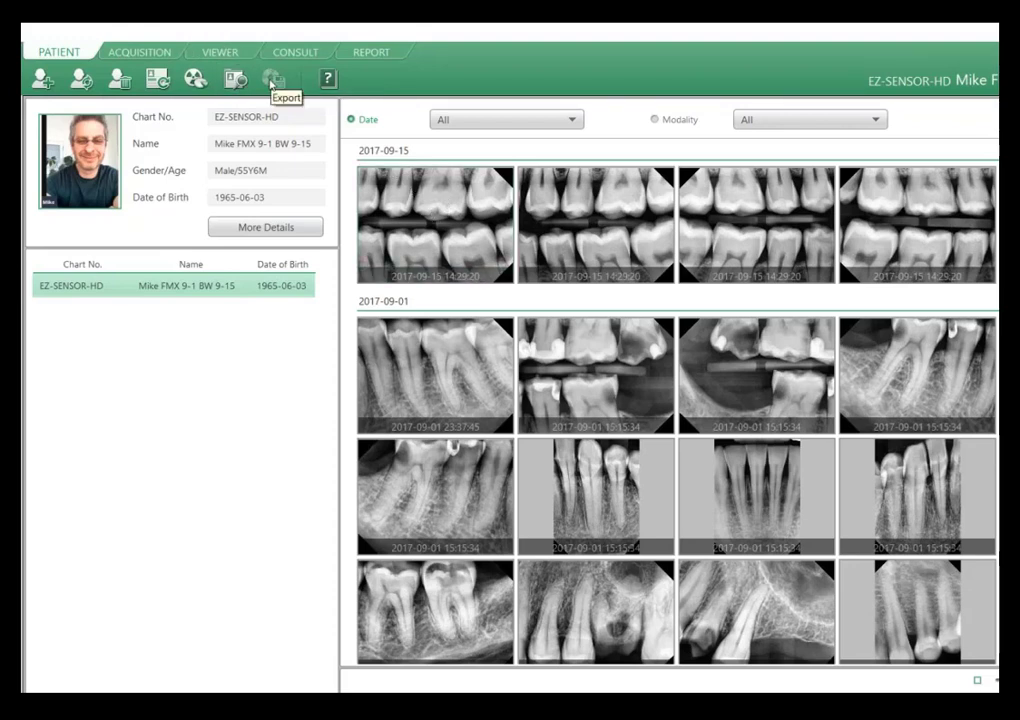
click(454, 213)
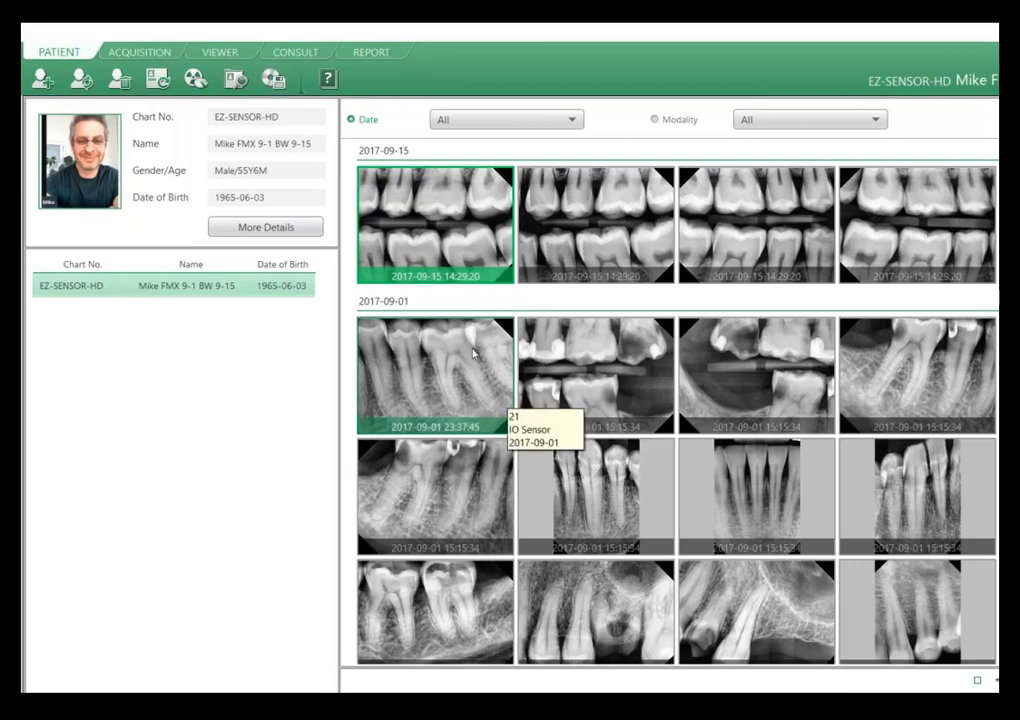
right_click(418, 269)
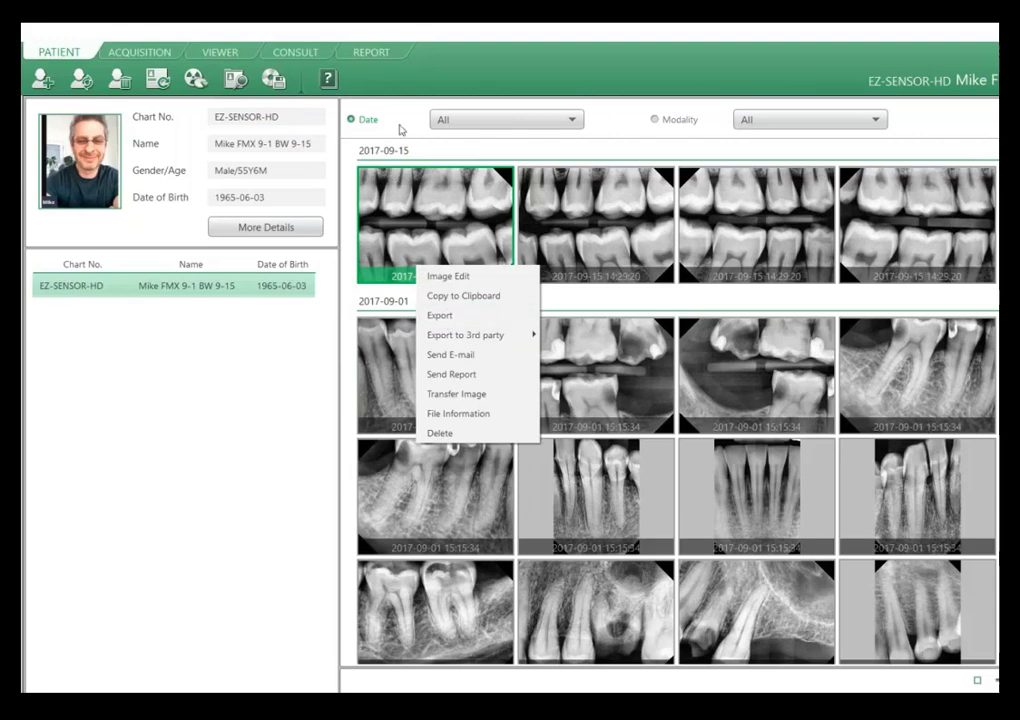
click(388, 122)
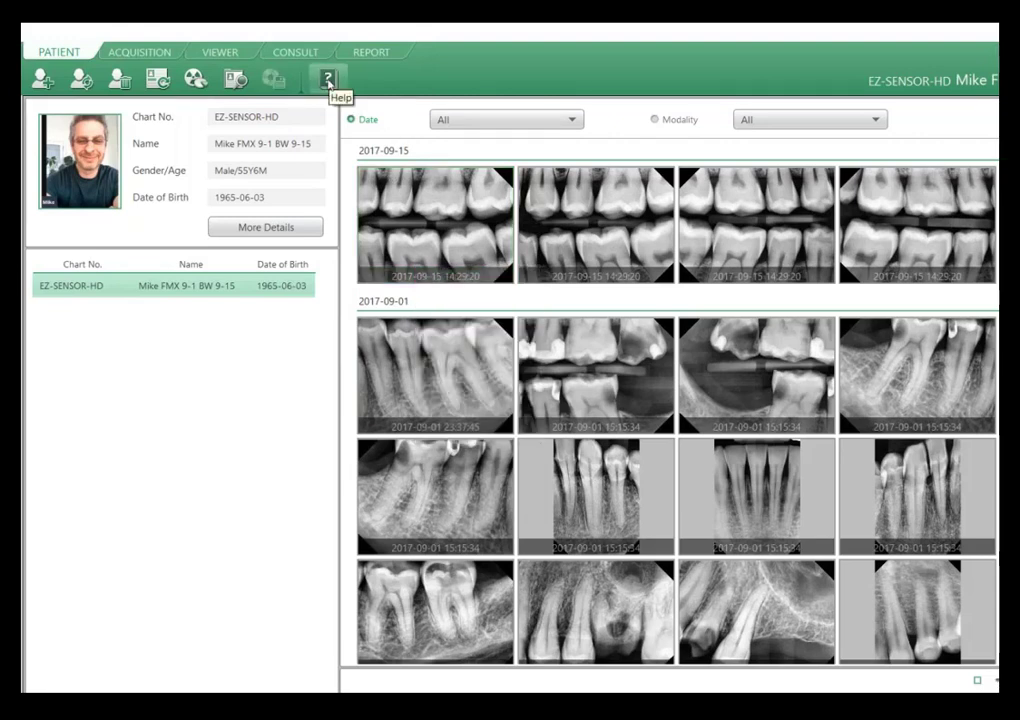
Look through the user manual's PATIENT, ACQUISITION and VIEWER topics and its search page, and close the manual.
click(328, 80)
drag(291, 69, 405, 138)
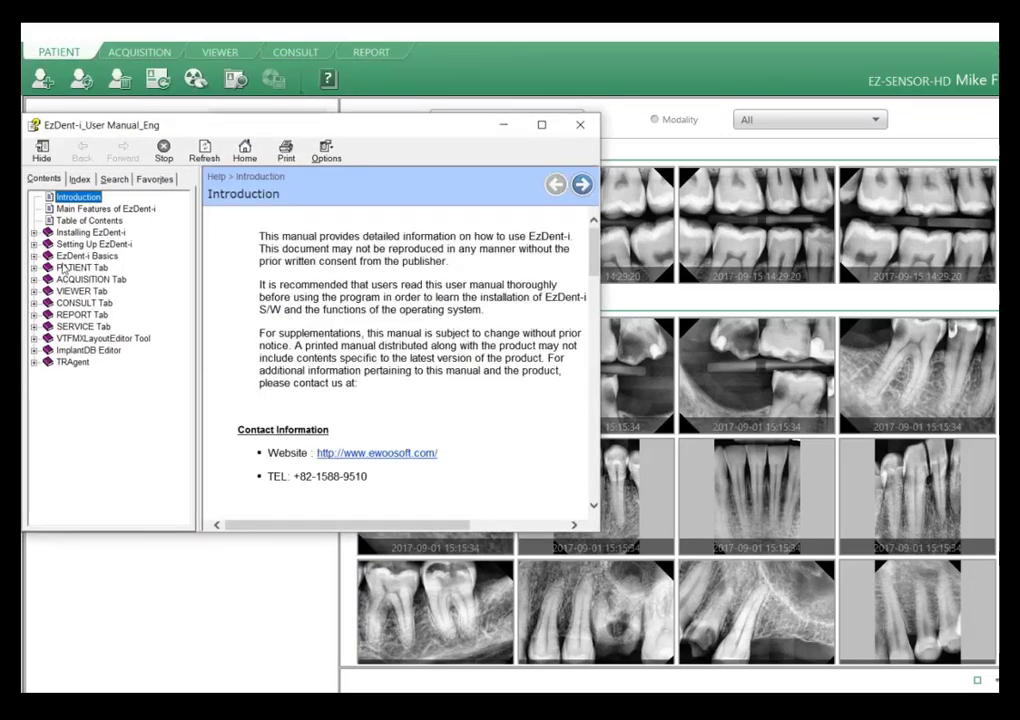
click(35, 267)
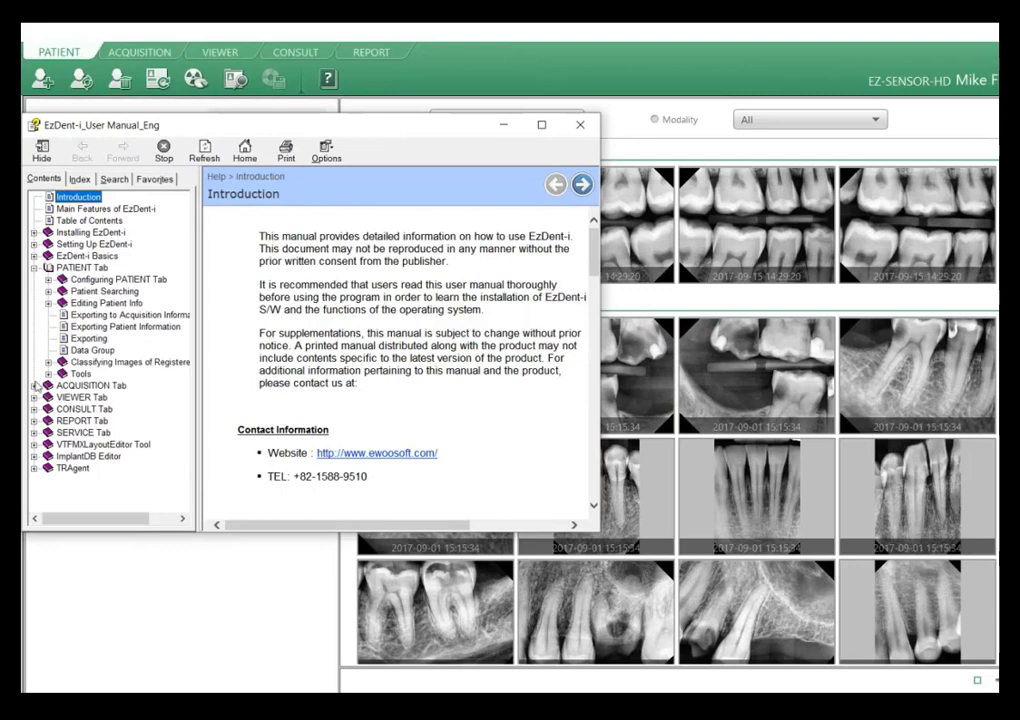
click(34, 385)
scroll(34, 390, down, 1)
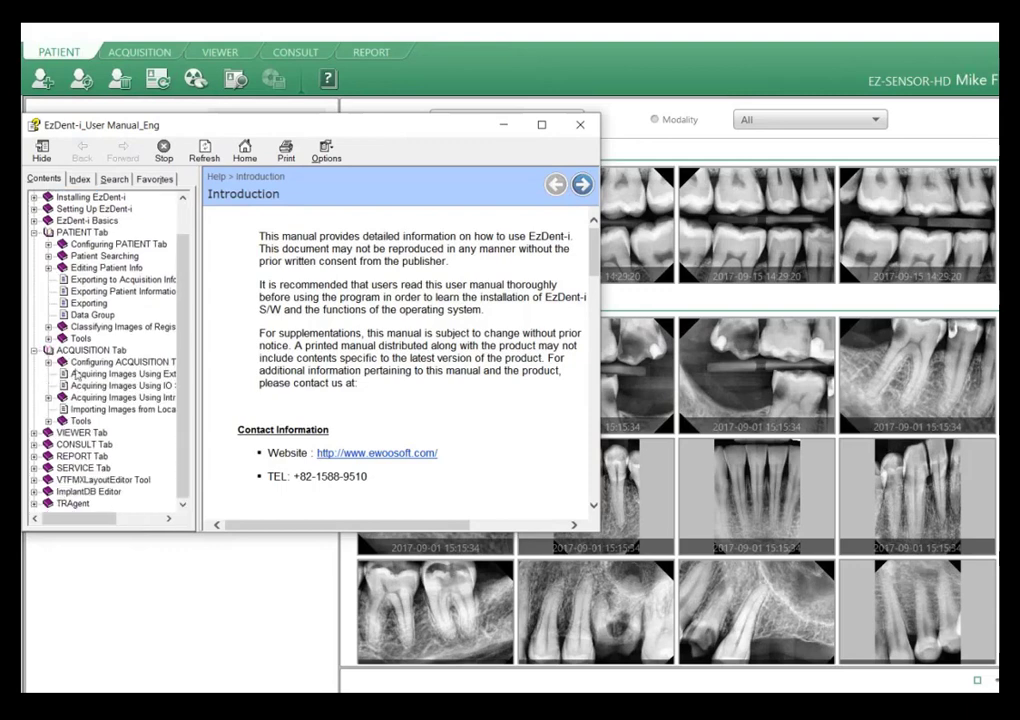
click(34, 432)
scroll(70, 400, down, 1)
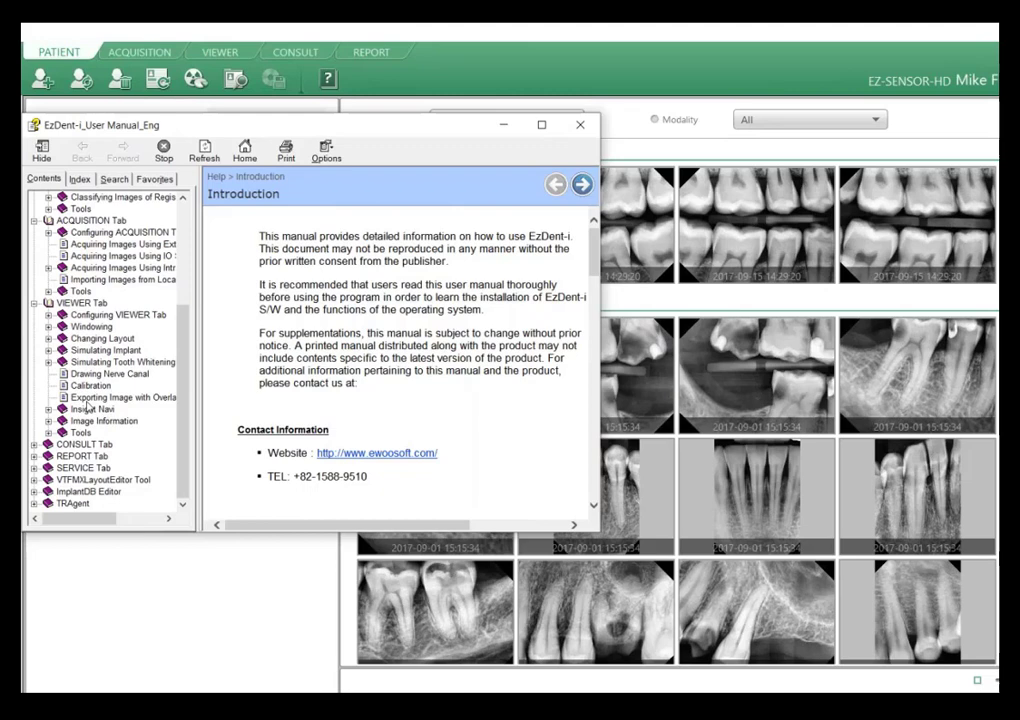
scroll(98, 240, up, 4)
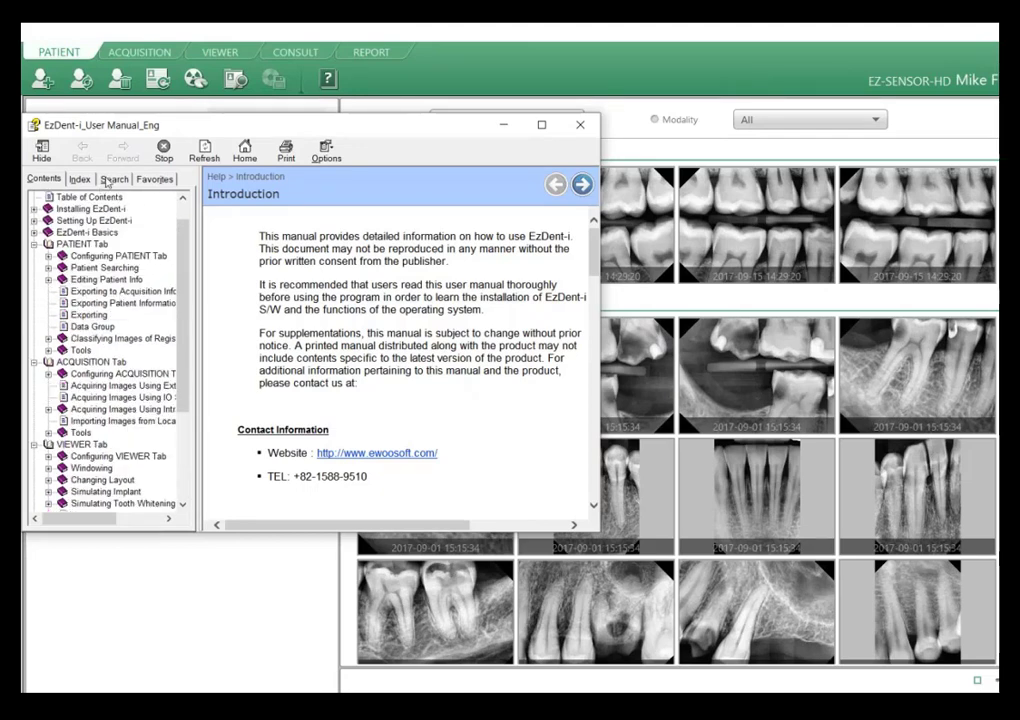
click(108, 180)
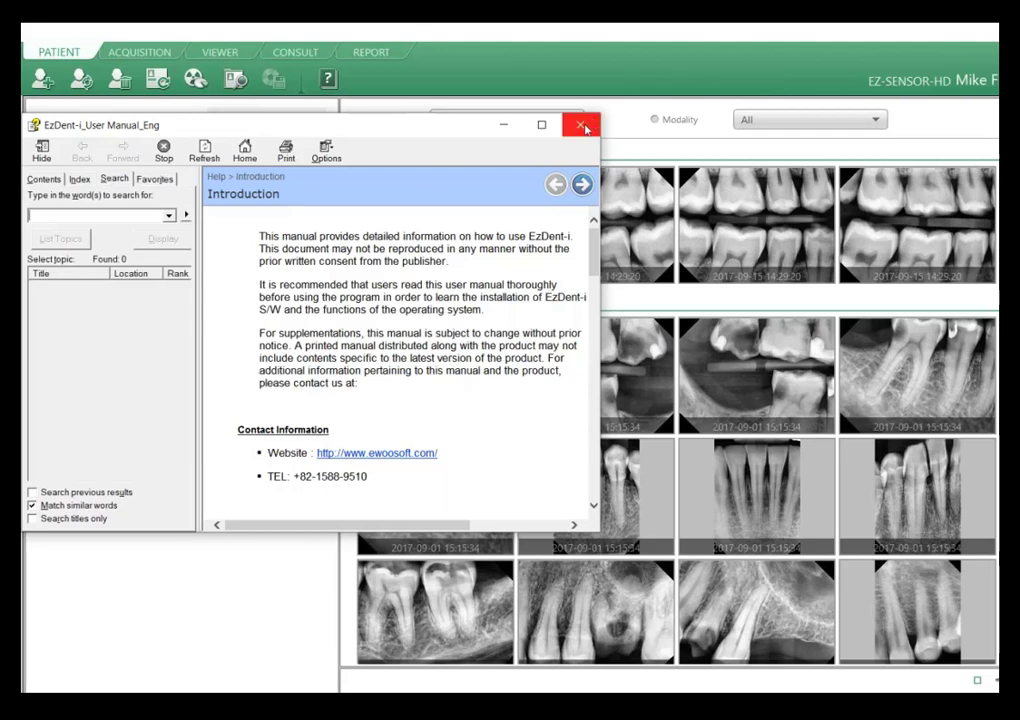
click(585, 128)
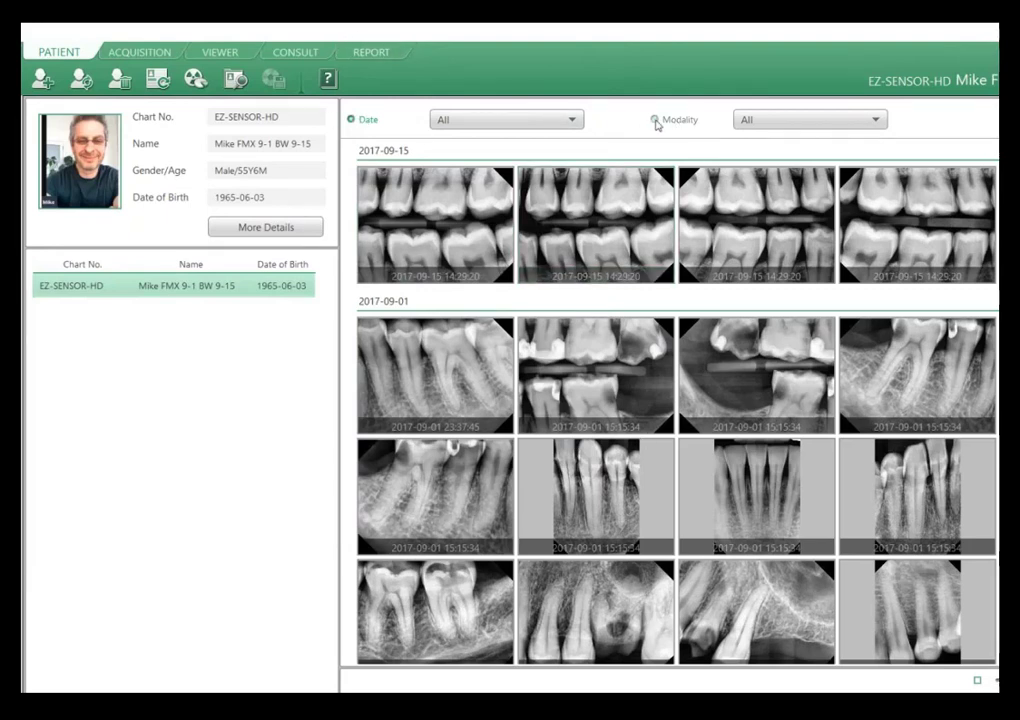
Group the patient's images by modality and switch the grouping back to date.
click(655, 120)
click(351, 119)
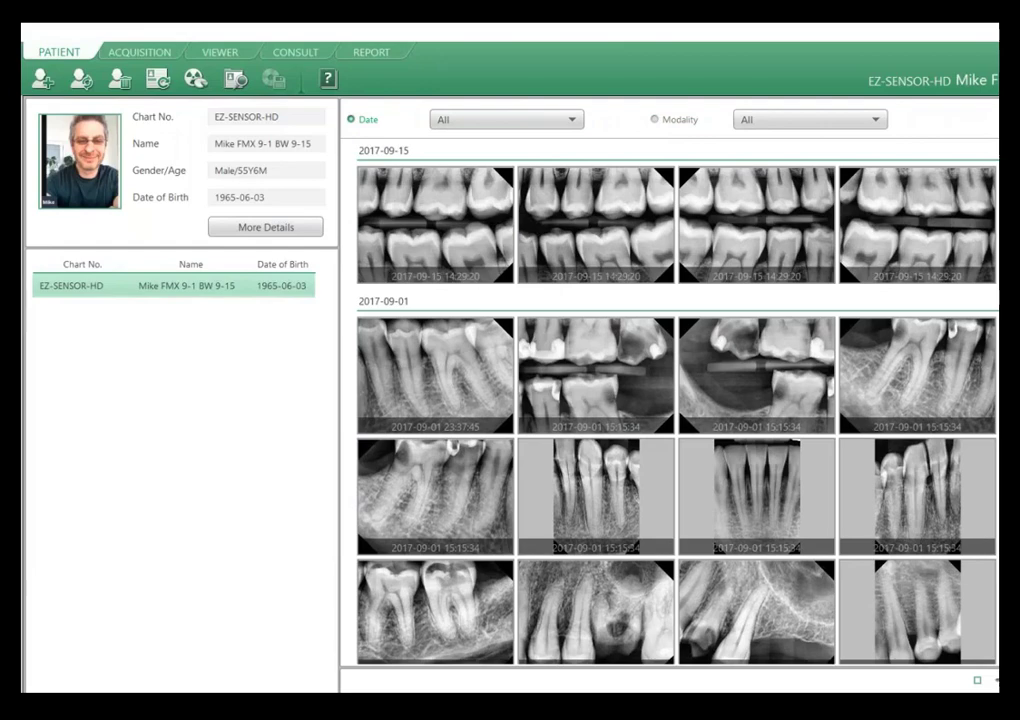
Open the settings and review the general environment options, including the Teeth Code choices, and the database server settings.
click(996, 680)
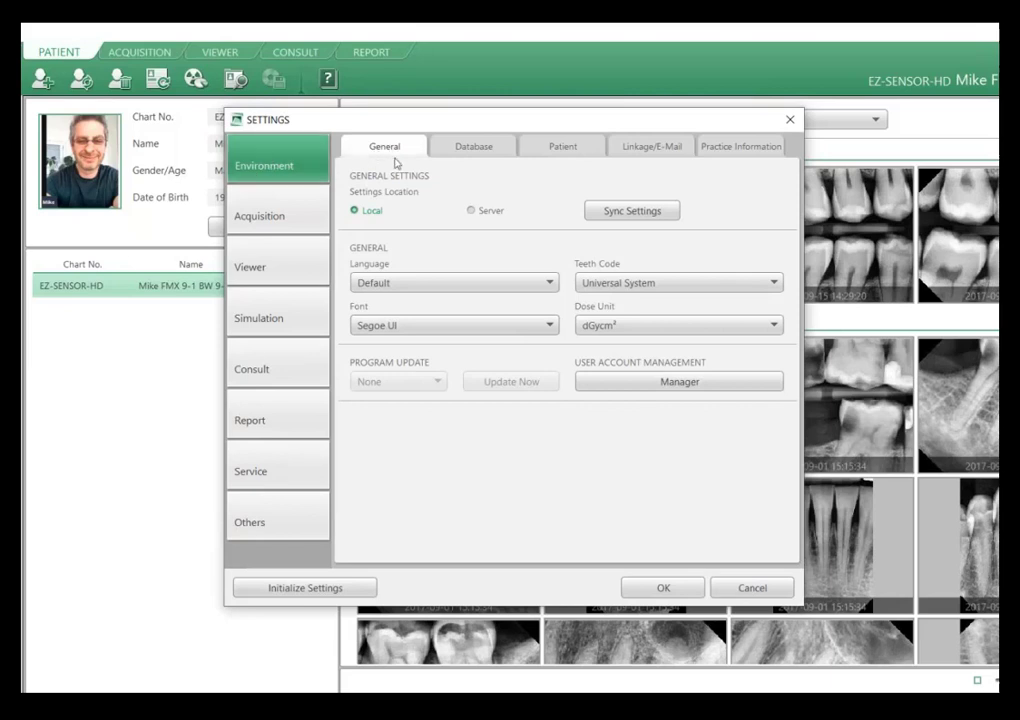
click(611, 284)
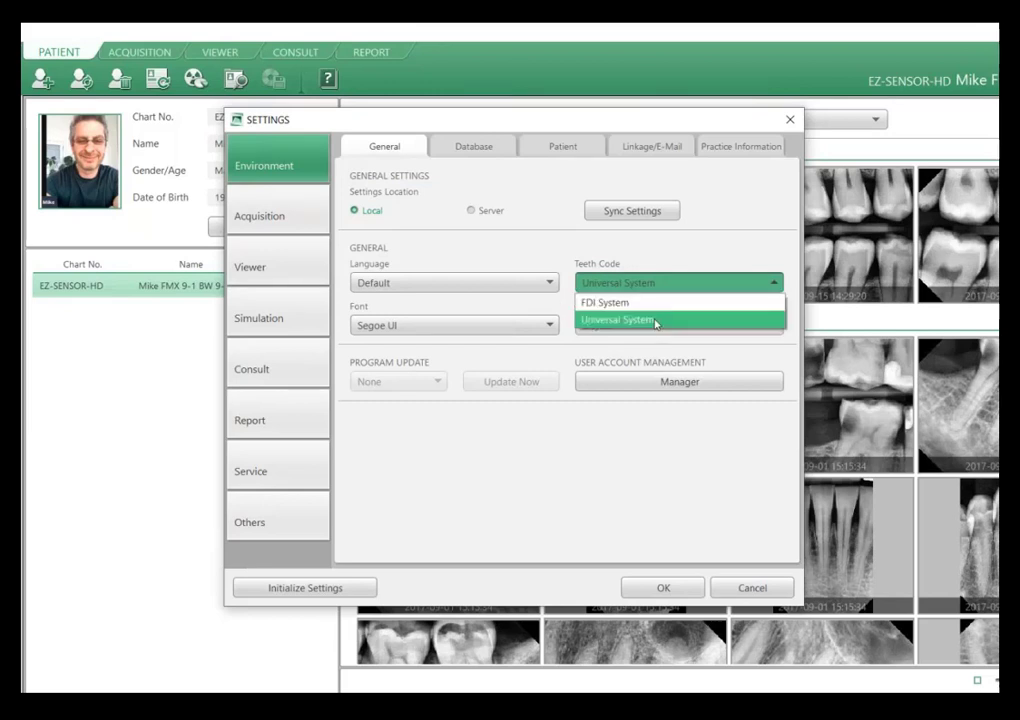
click(636, 292)
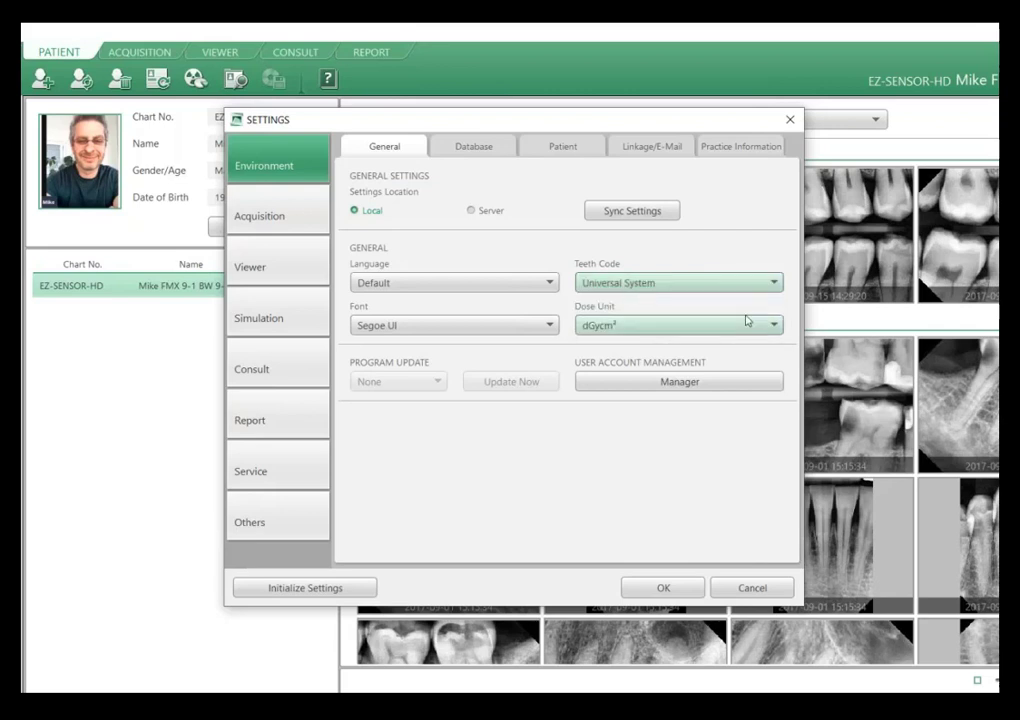
click(456, 143)
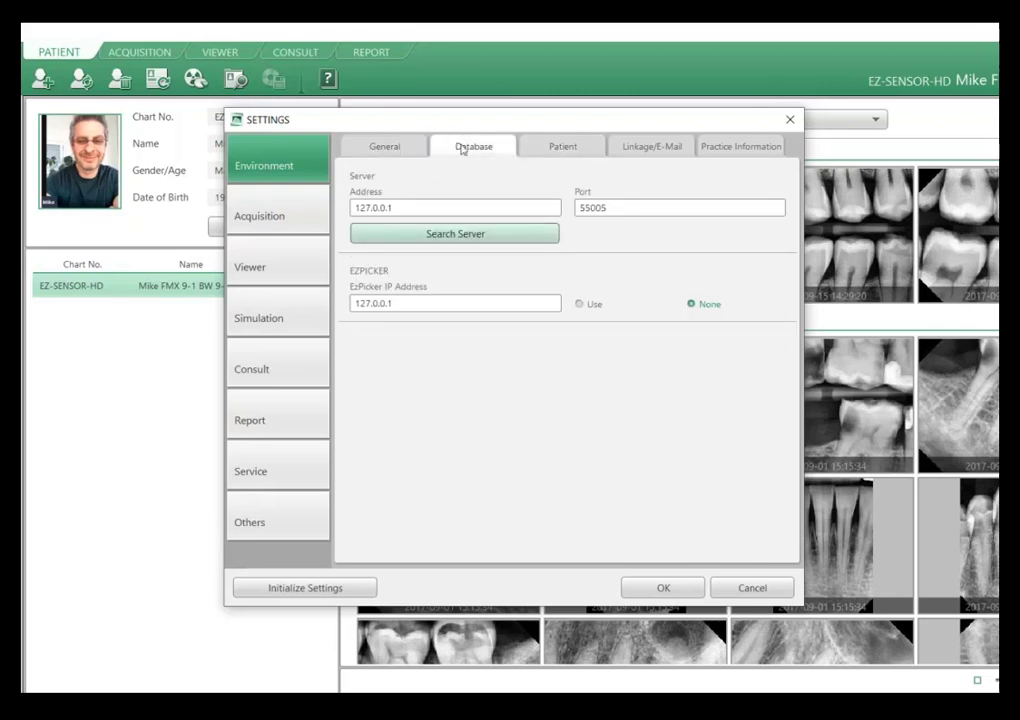
Review the environment settings for patients, including the name display types, and the linkage and e-mail settings.
click(555, 147)
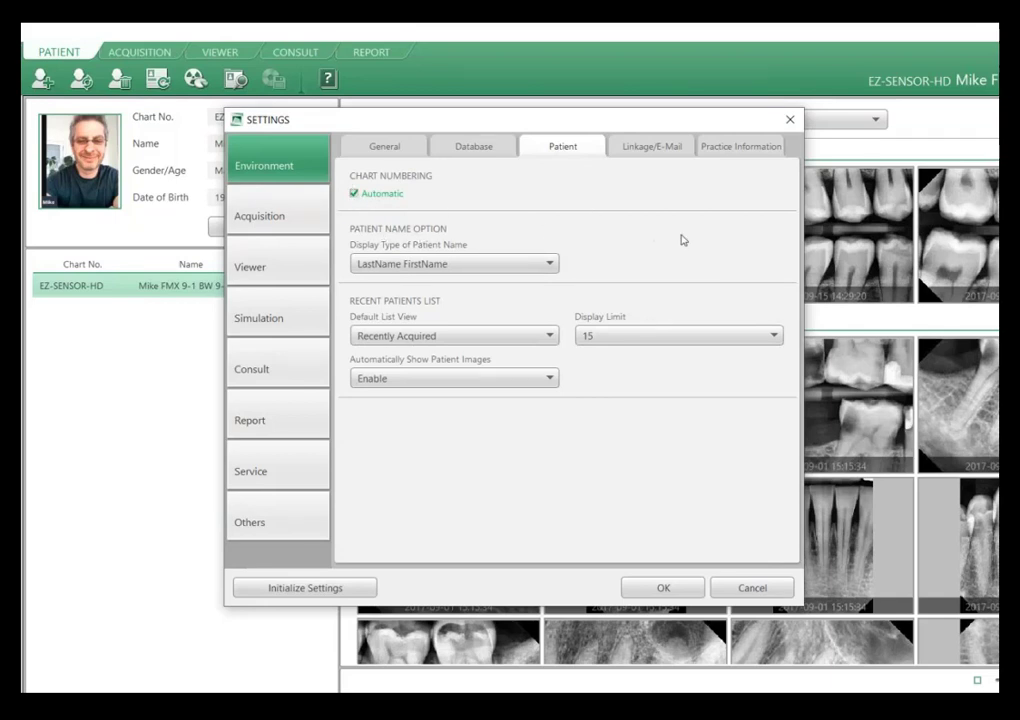
click(466, 266)
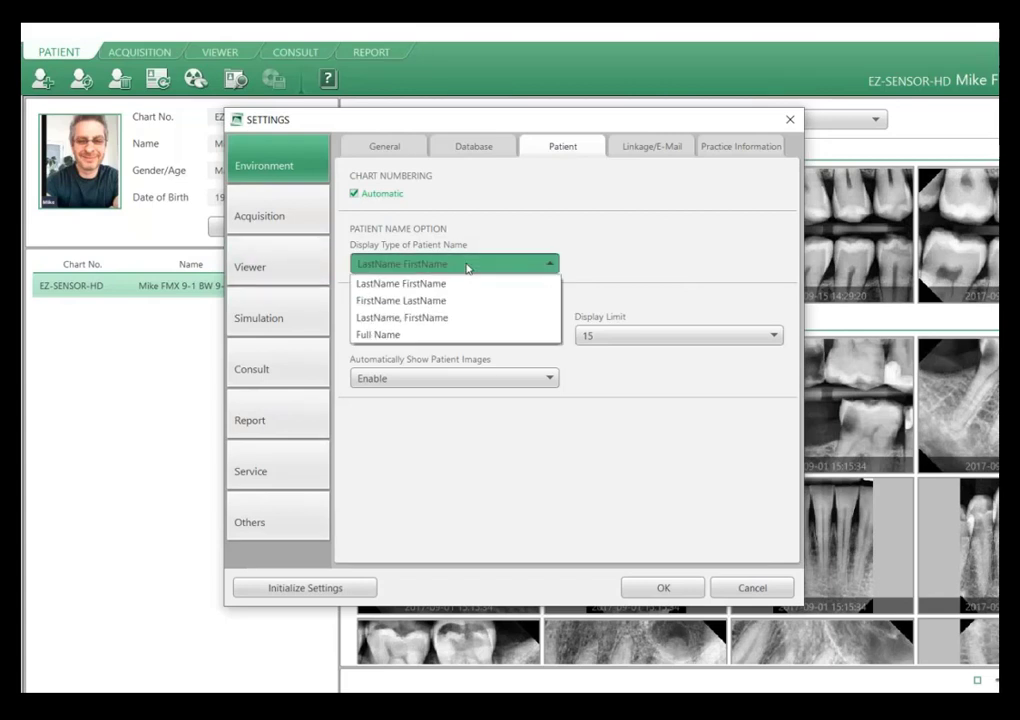
click(488, 241)
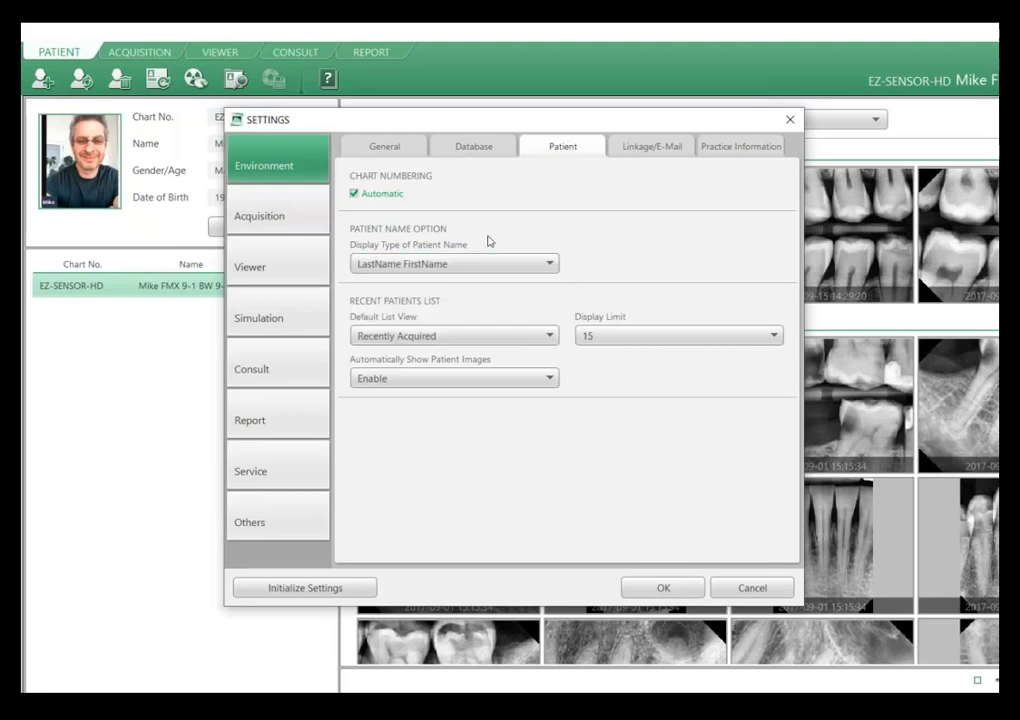
click(656, 145)
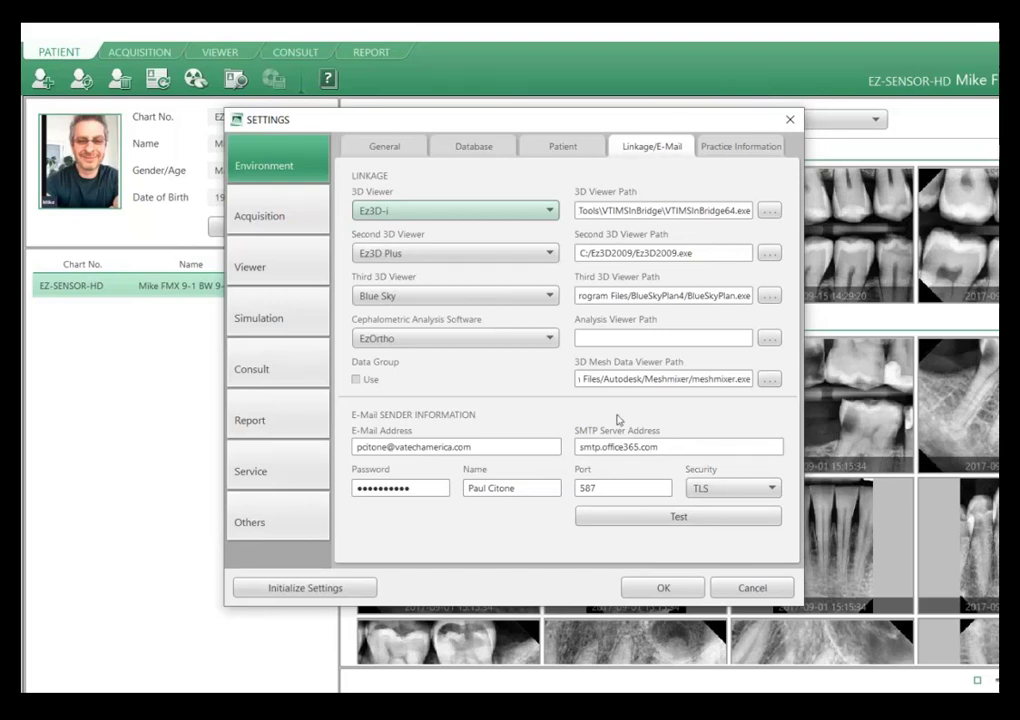
Review the practice information settings, switching the practice logo type to Text and back to Logo Image.
click(743, 150)
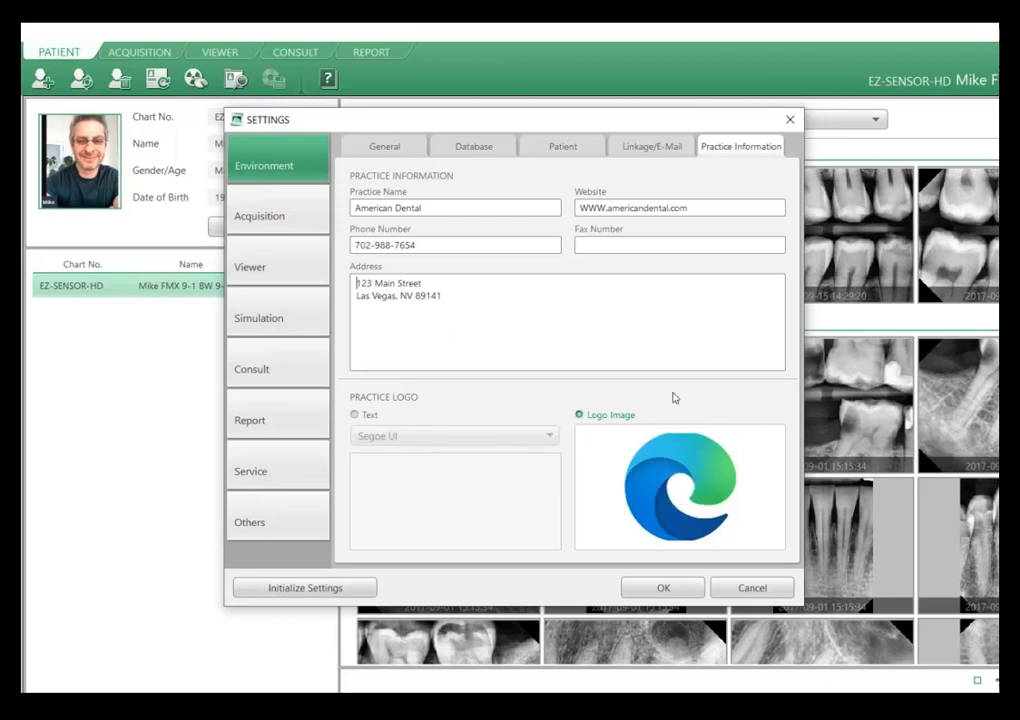
click(356, 416)
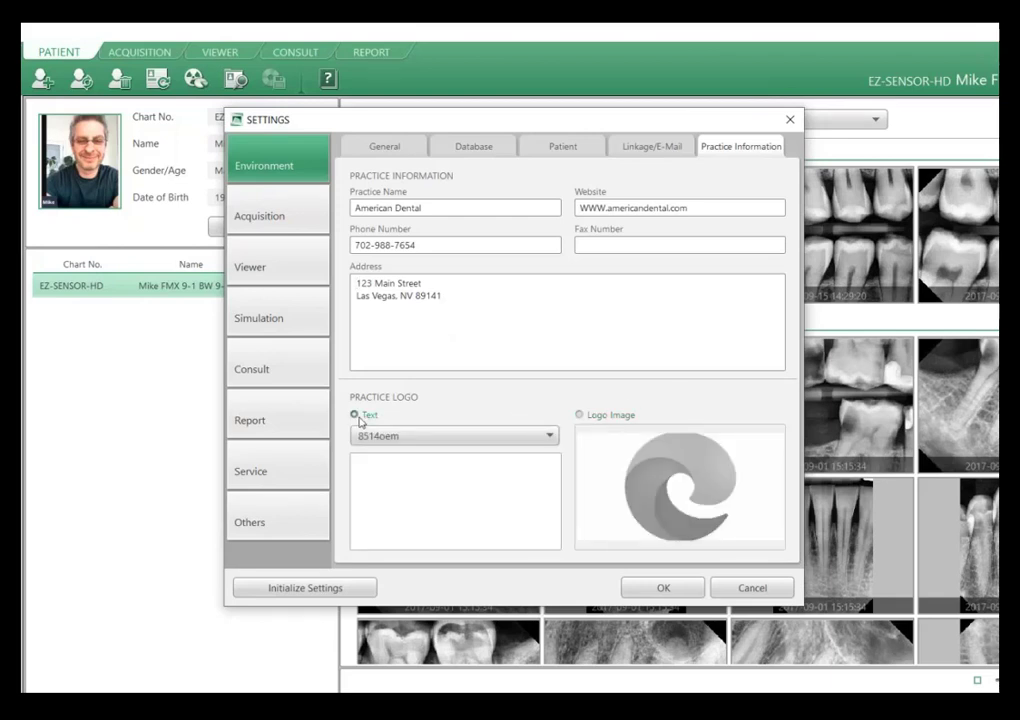
click(580, 415)
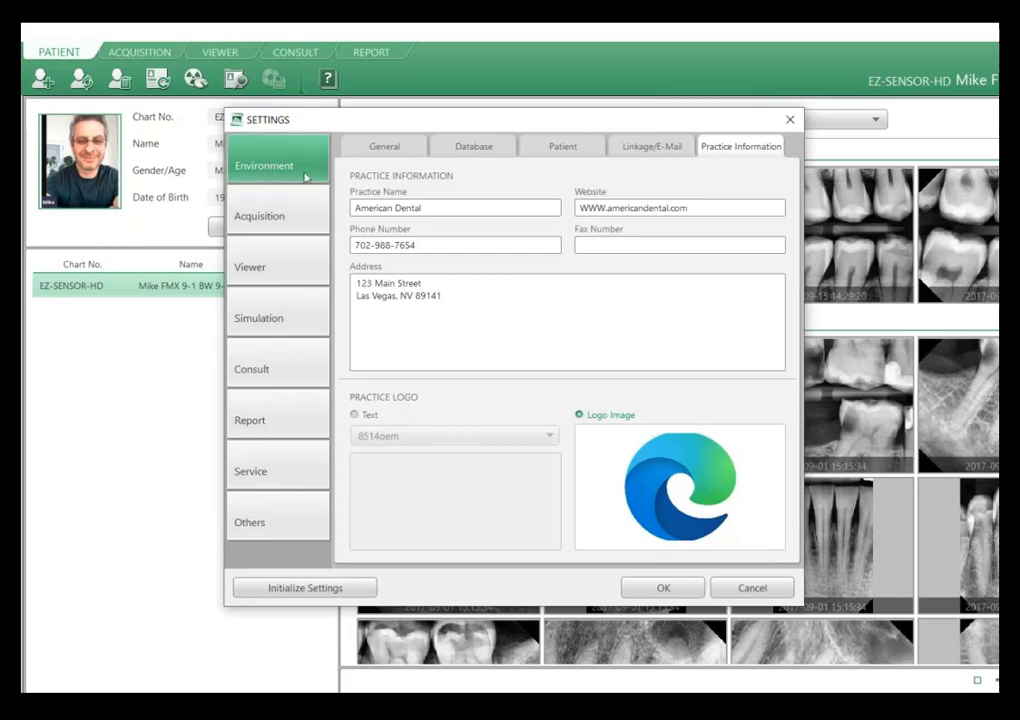
Set the acquisition save options for both the IO Sensor and the IO Camera to Auto DB Save.
click(255, 211)
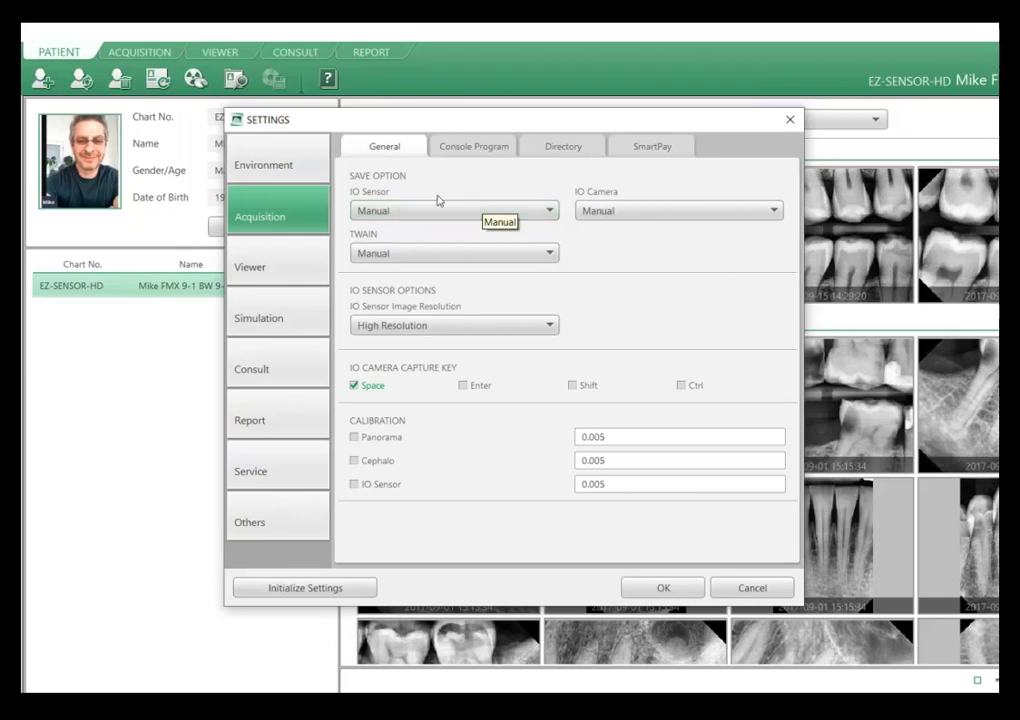
click(376, 216)
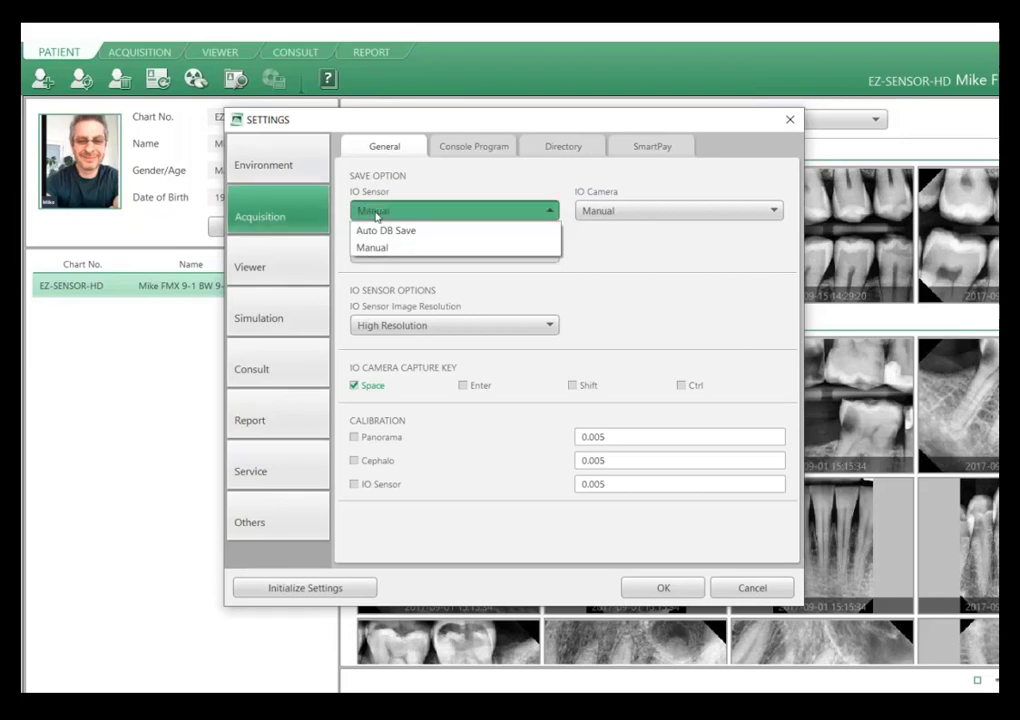
click(444, 229)
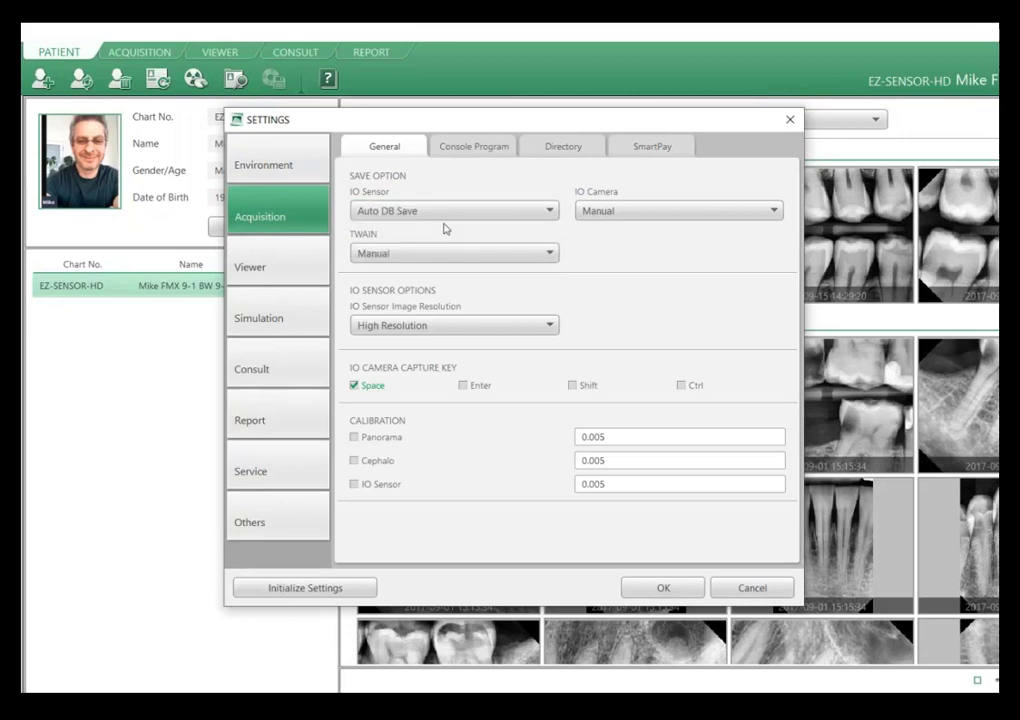
click(645, 211)
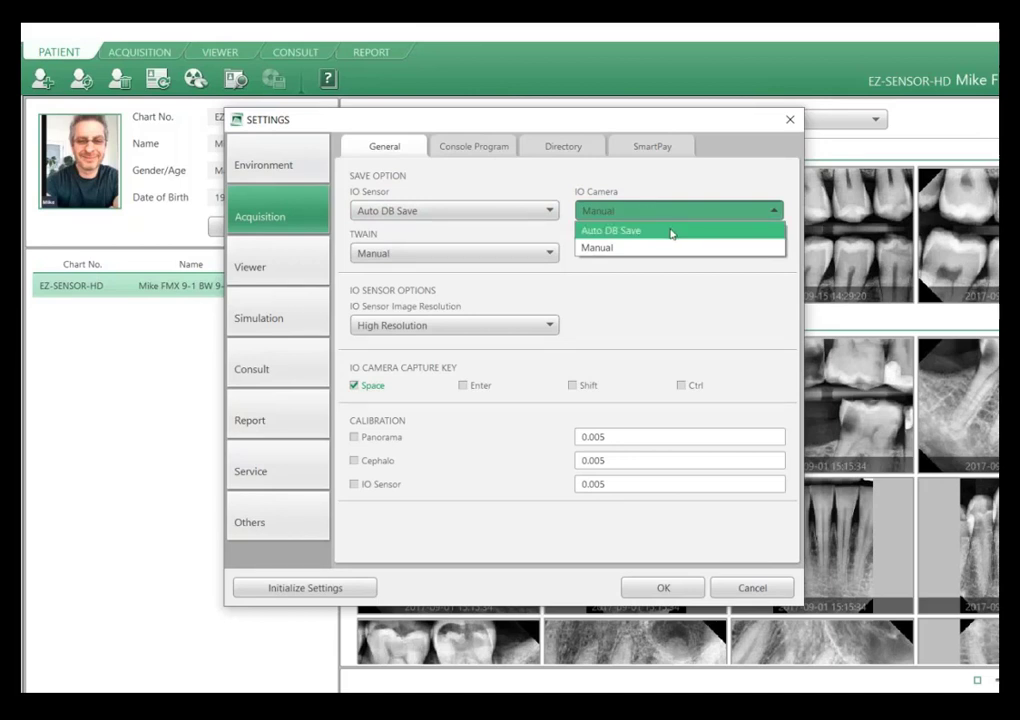
click(670, 232)
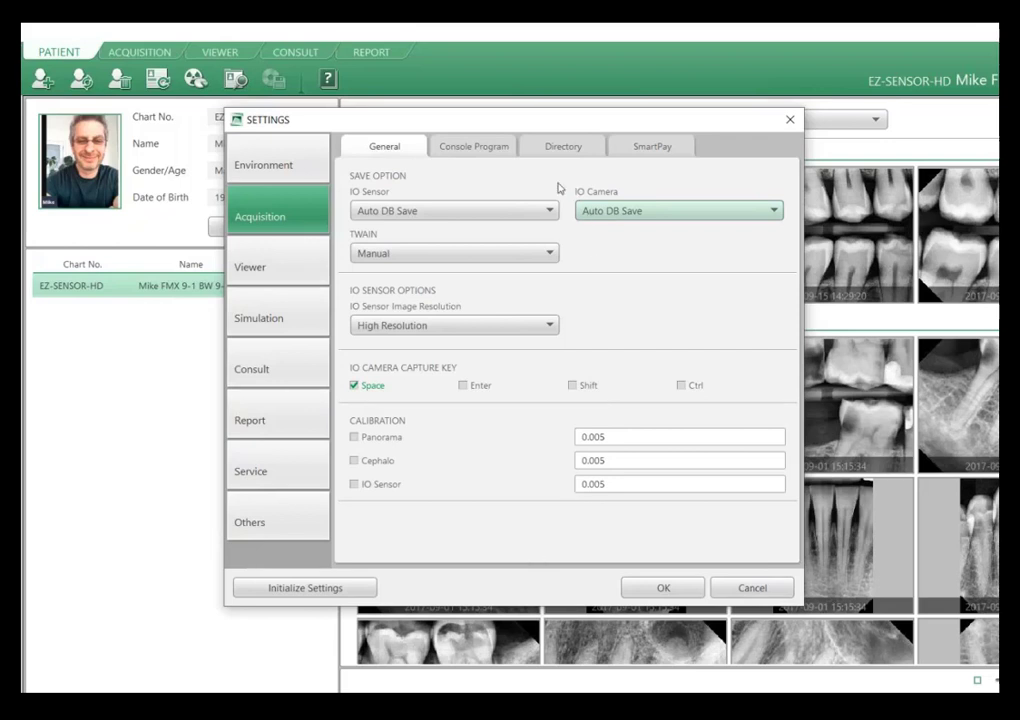
Review the environment's linkage and e-mail settings again and close the settings without saving.
click(277, 165)
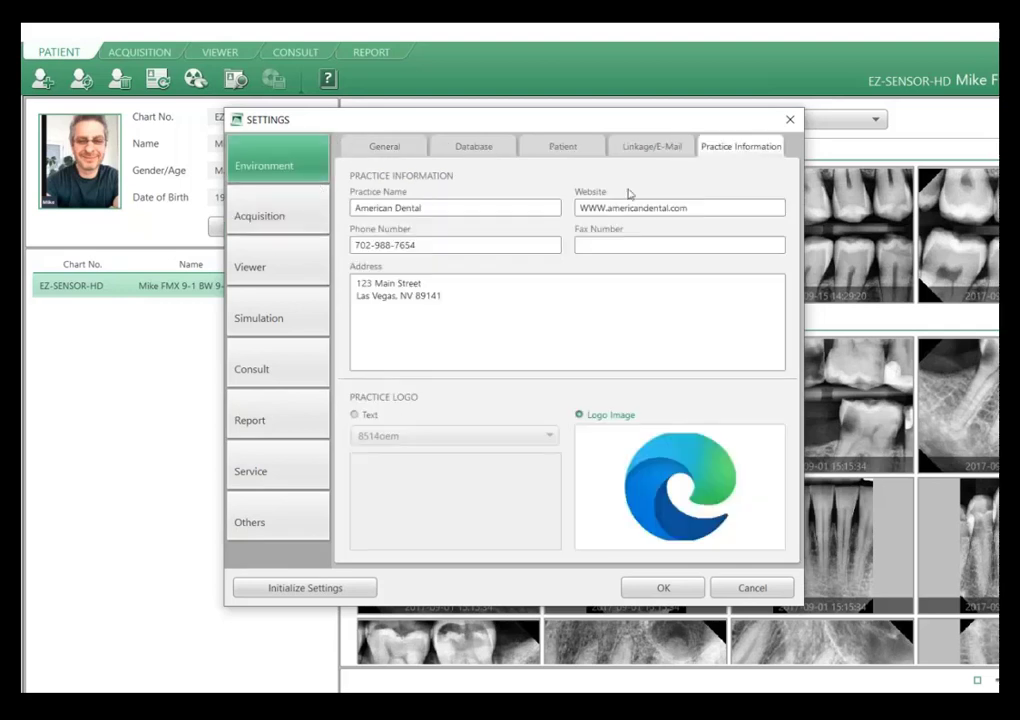
click(653, 150)
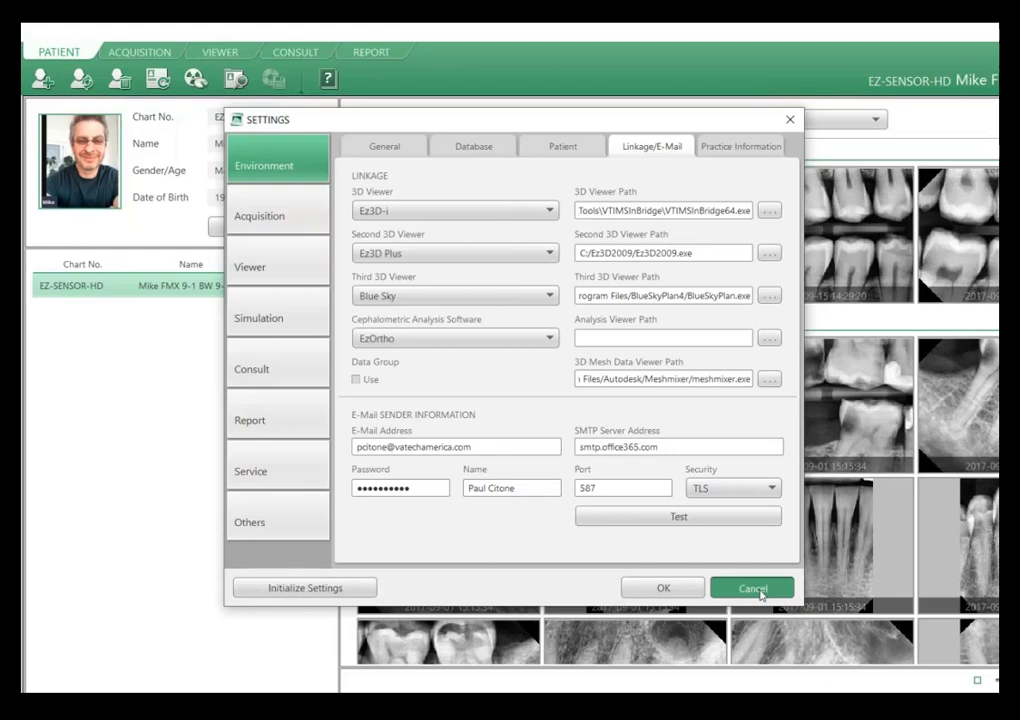
click(760, 592)
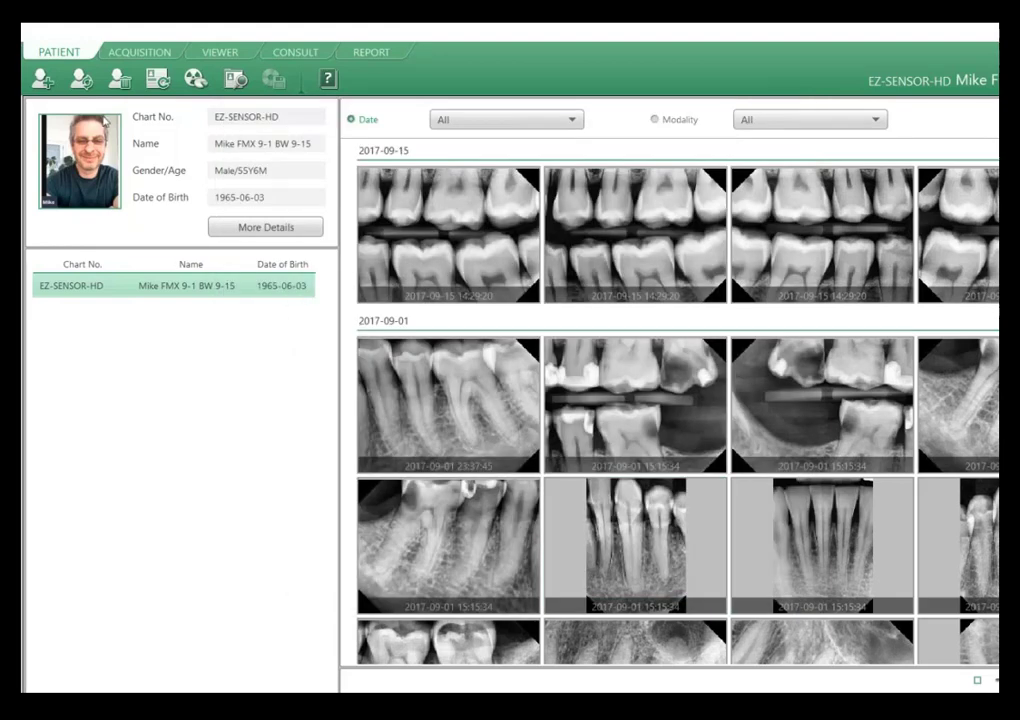
Begin a new patient record, entering the patient's last and first name and choosing Male as the gender.
click(89, 88)
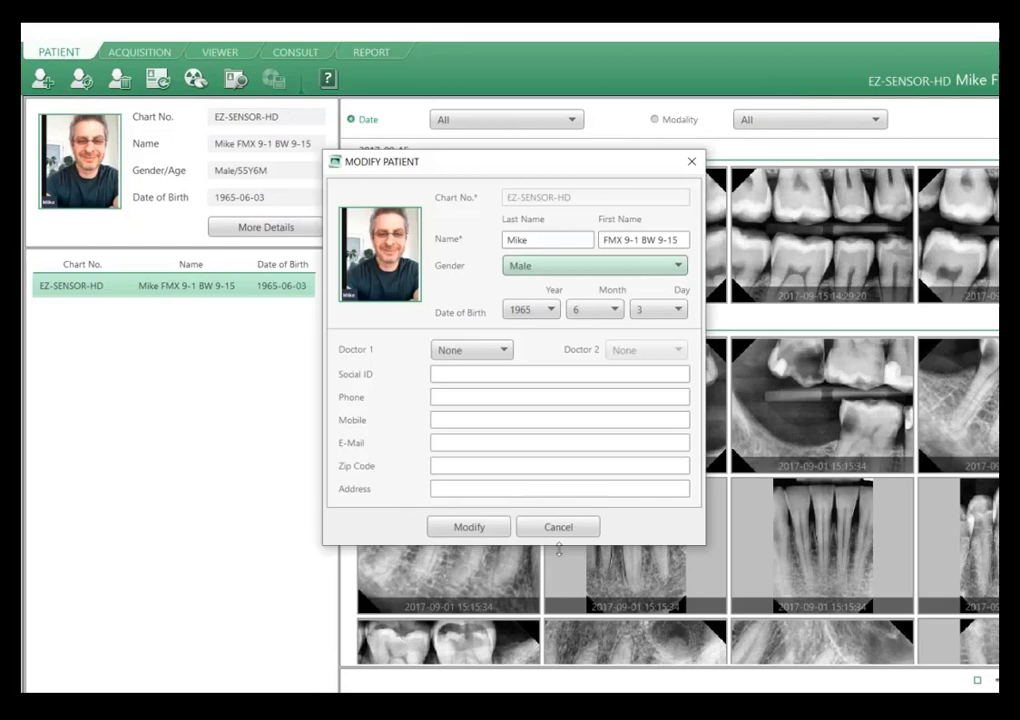
click(553, 527)
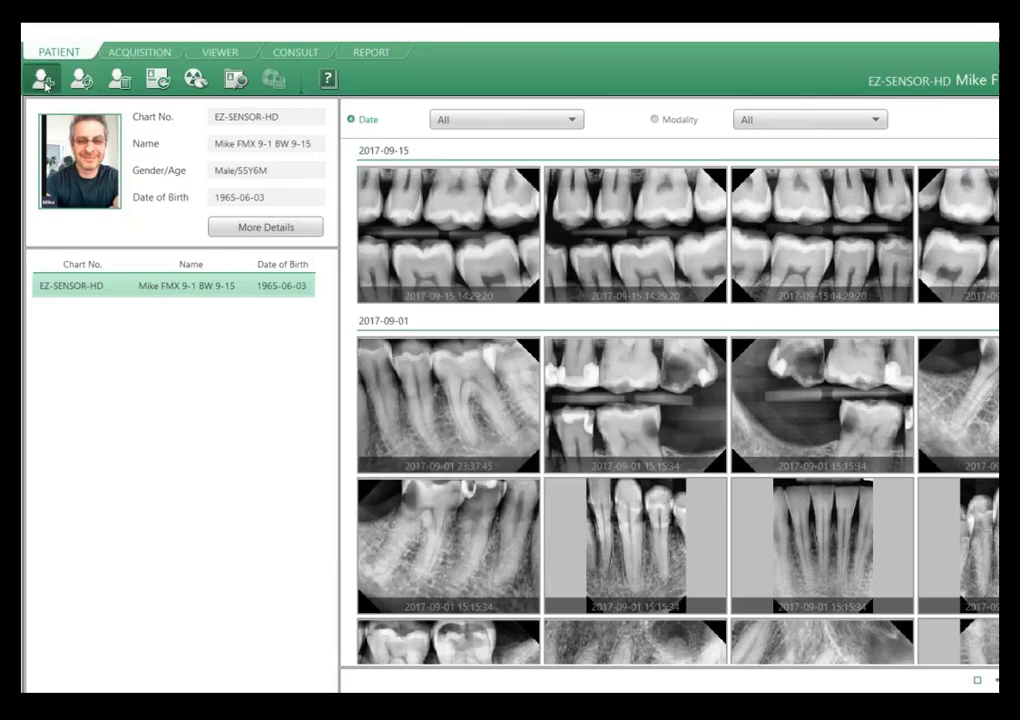
click(45, 84)
click(542, 242)
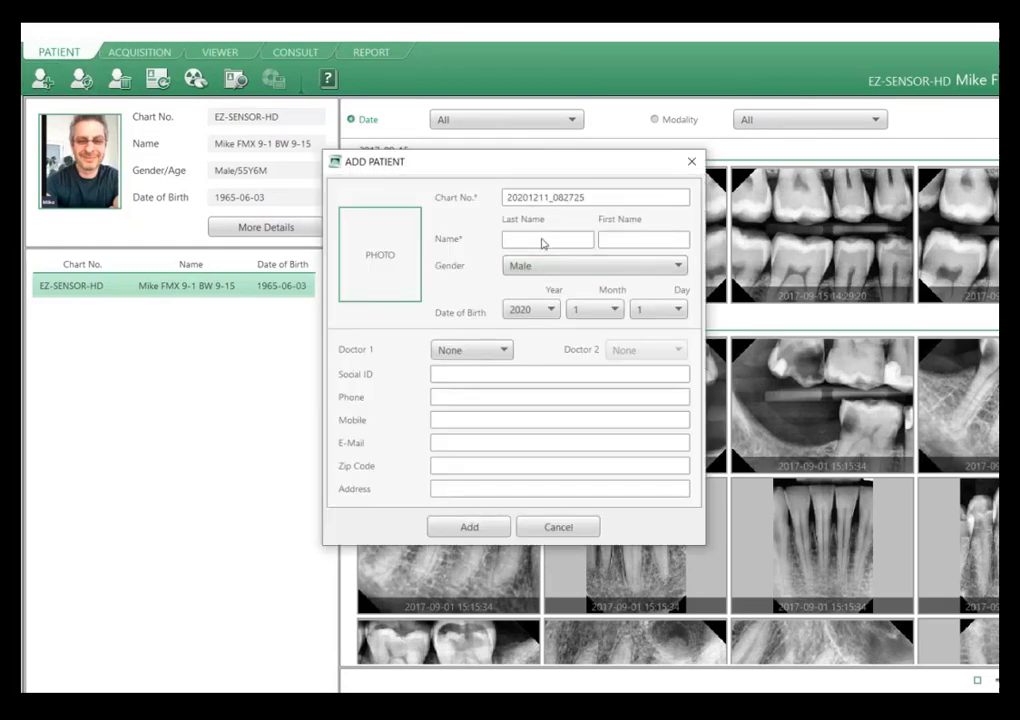
text(Test)
click(628, 243)
text(Patient)
click(555, 268)
click(557, 280)
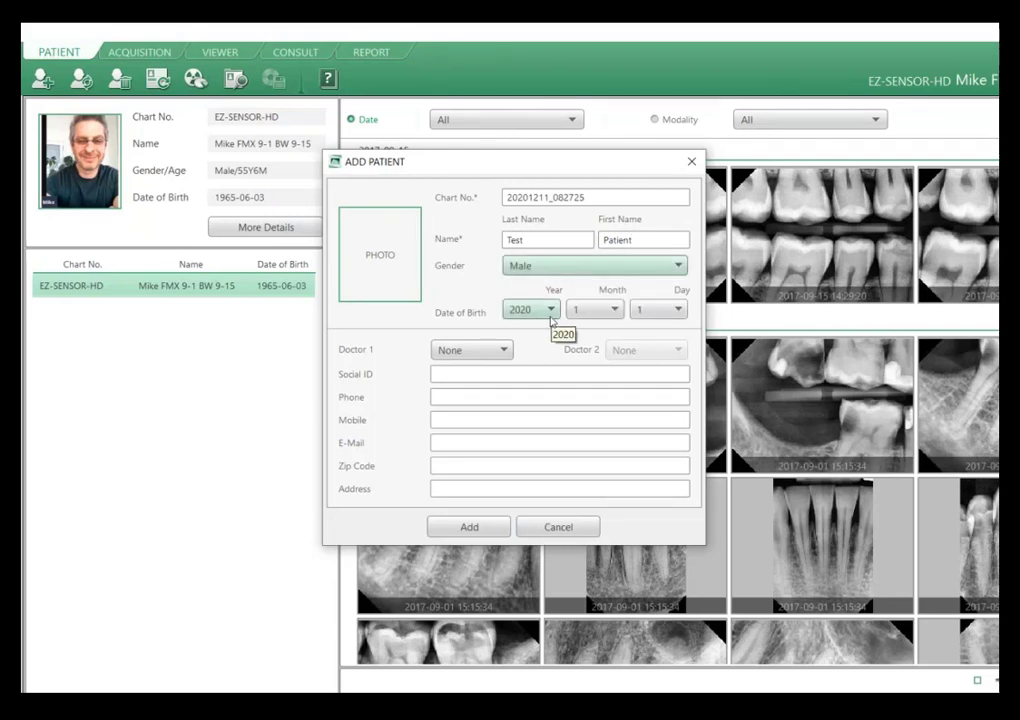
Choose the year, month and day of the new patient's date of birth.
click(551, 318)
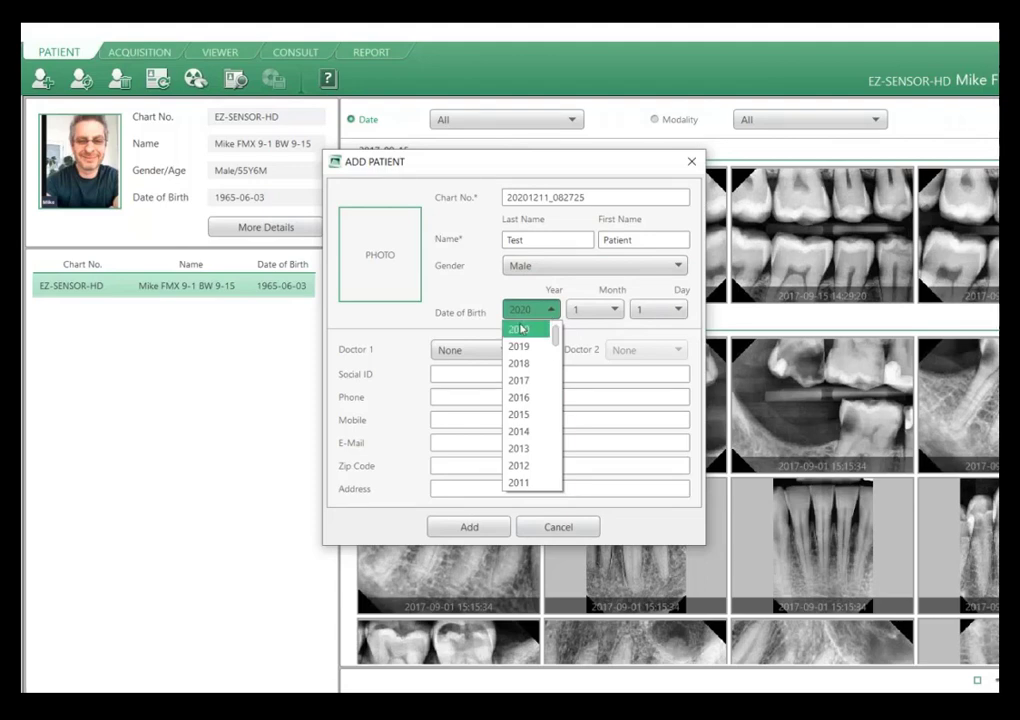
click(521, 363)
click(596, 310)
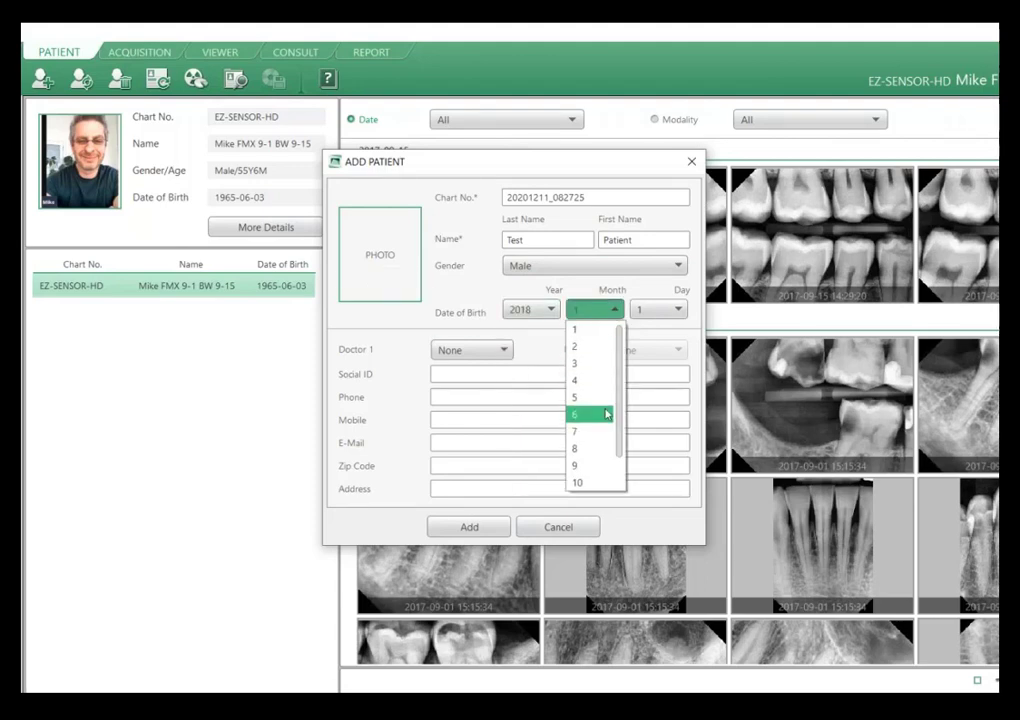
click(603, 400)
click(546, 310)
scroll(547, 385, down, 4)
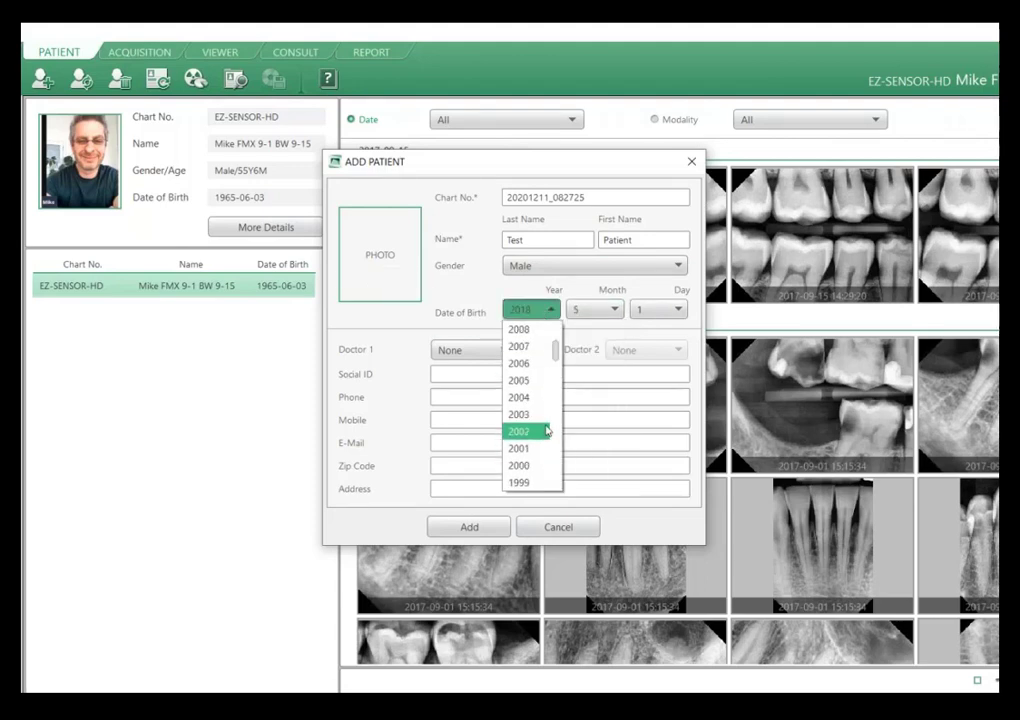
click(549, 428)
click(675, 310)
click(663, 412)
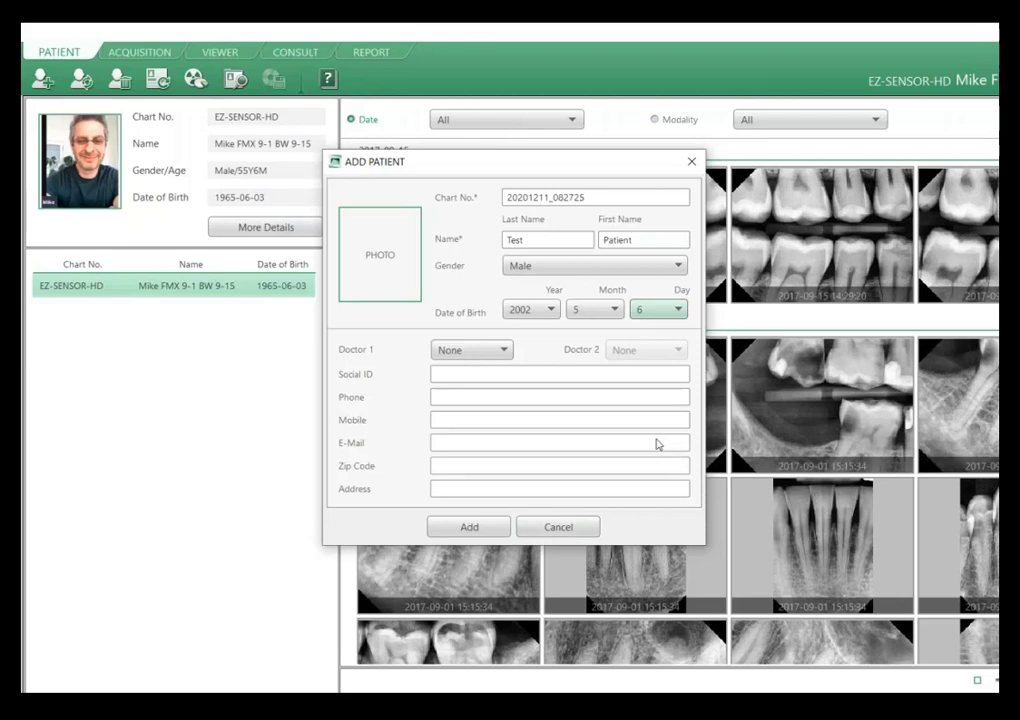
Look through the Doctor 1 choices for the new patient and cancel adding the record.
click(451, 352)
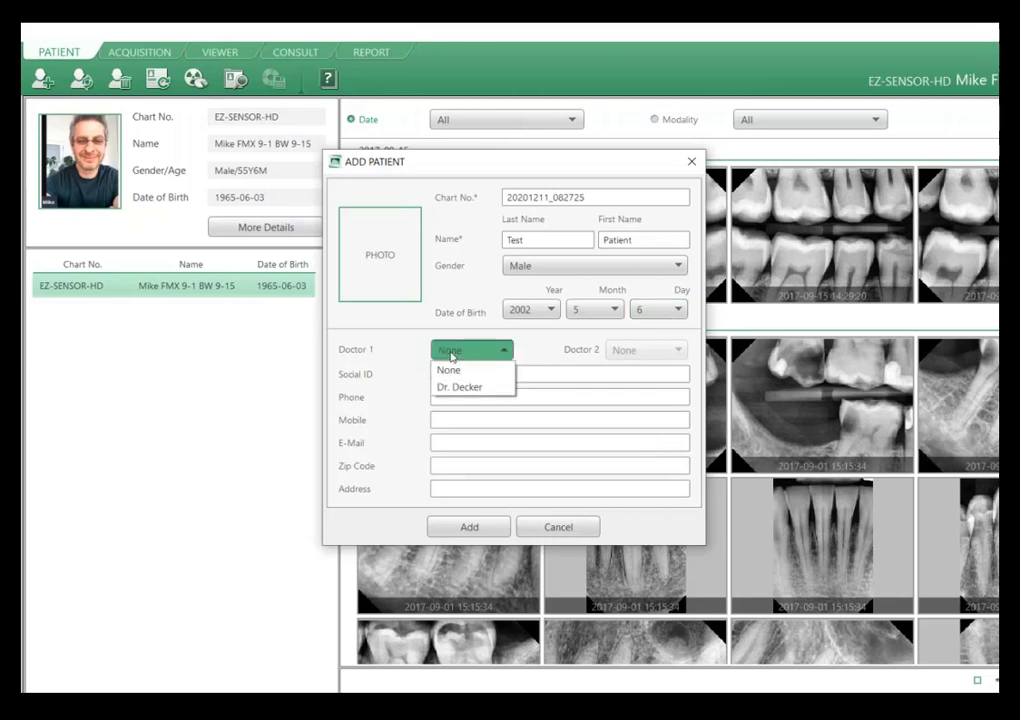
click(451, 354)
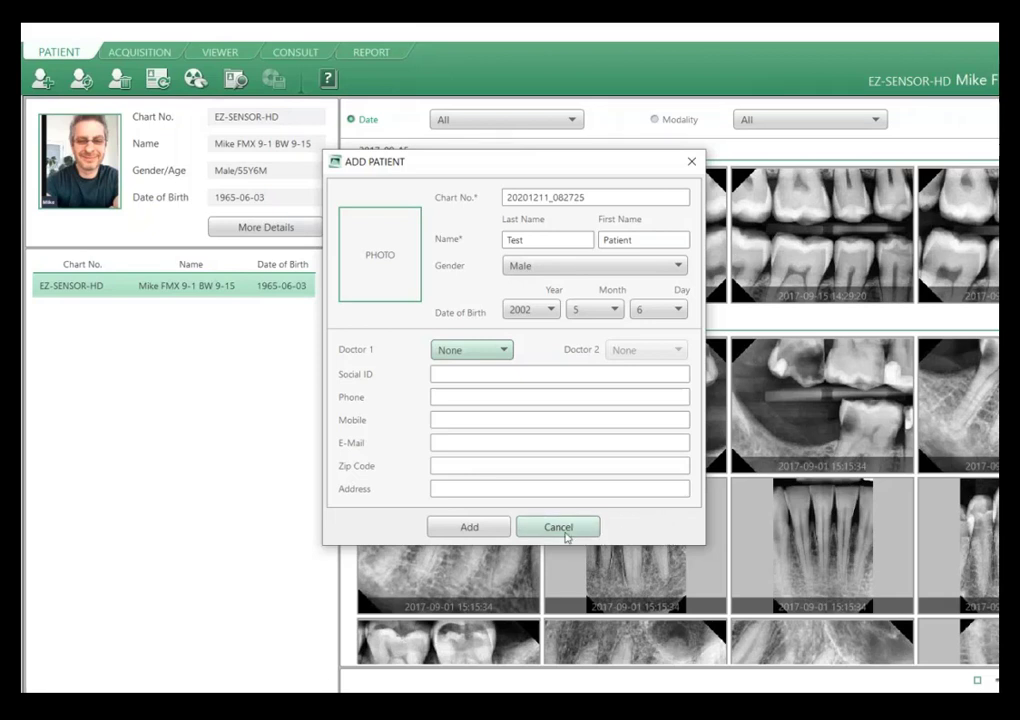
click(563, 531)
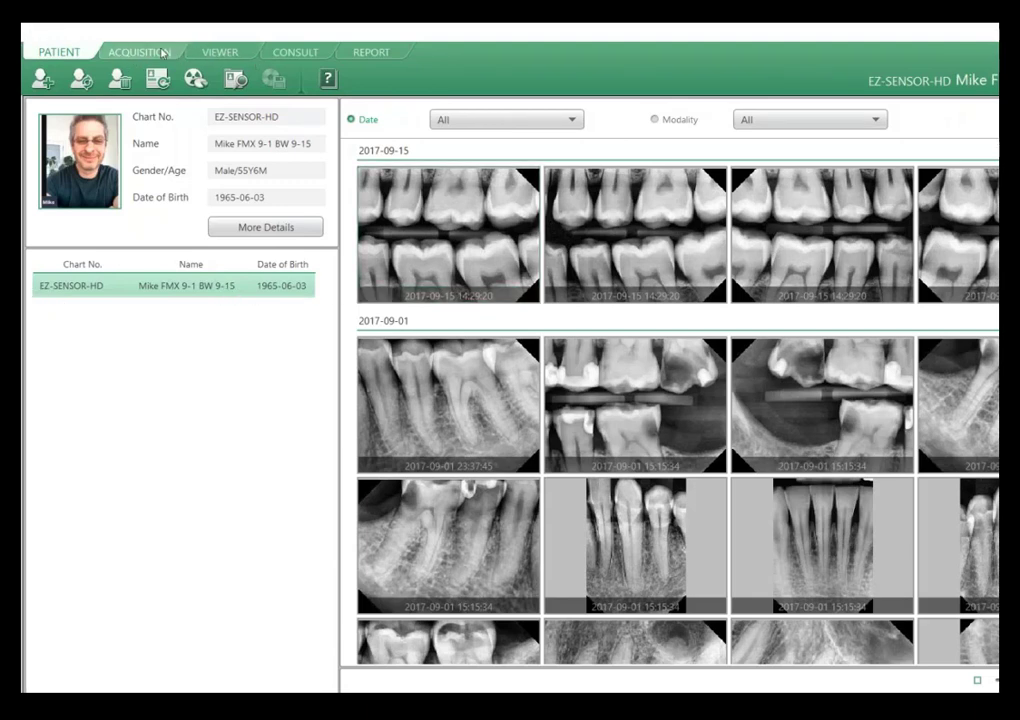
View the IO Sensor layouts available for acquisition, cancel the layout change and return to the patient view.
click(127, 55)
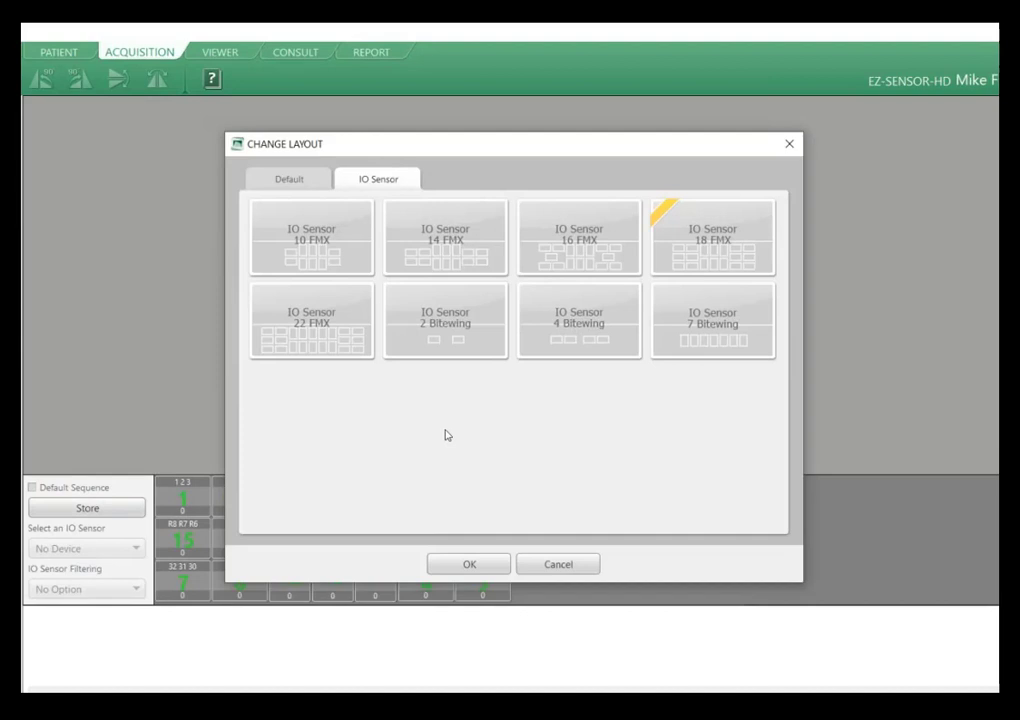
click(558, 564)
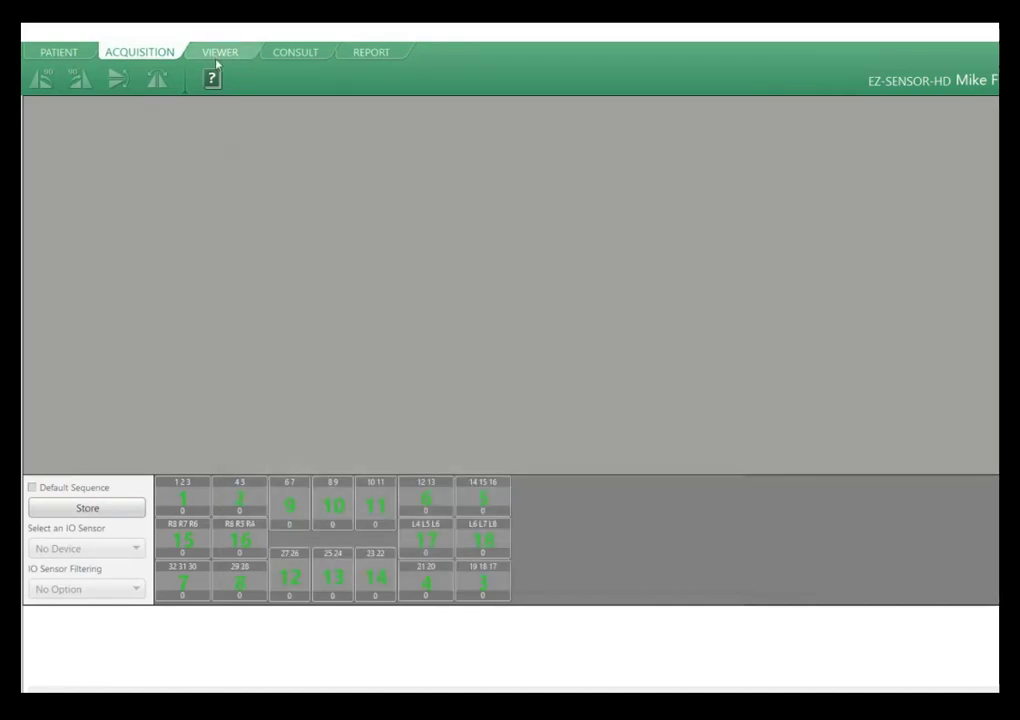
click(57, 51)
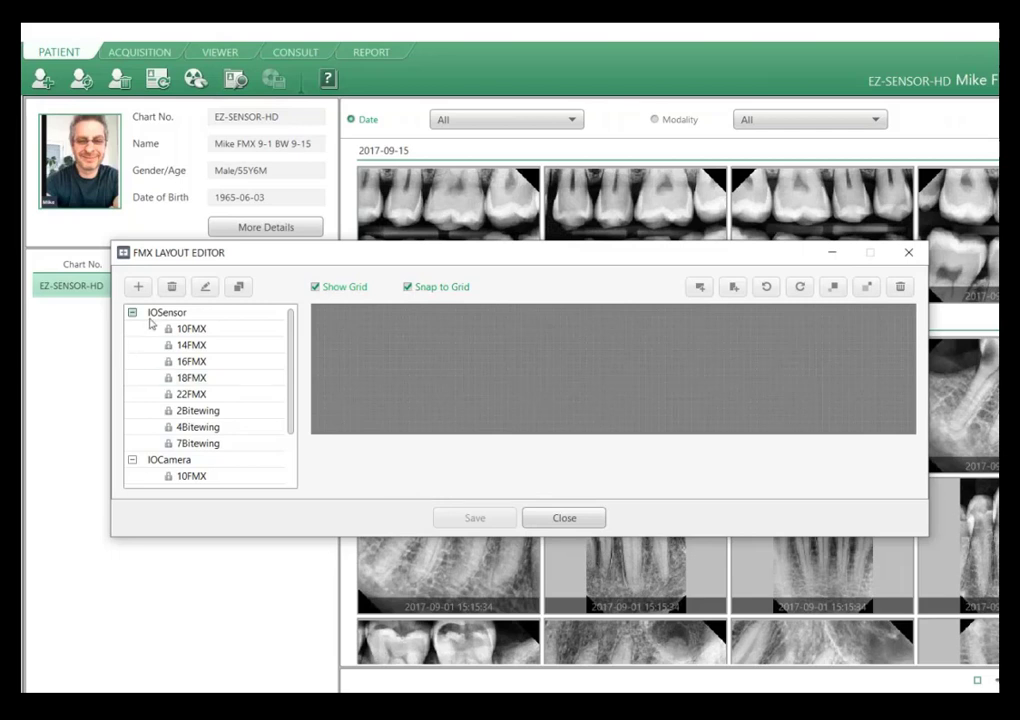
Examine the built-in IOSensor layouts in the FMX Layout Editor, including 10FMX, 14FMX, 22FMX and the bitewing sets, and the IOCamera list.
click(214, 331)
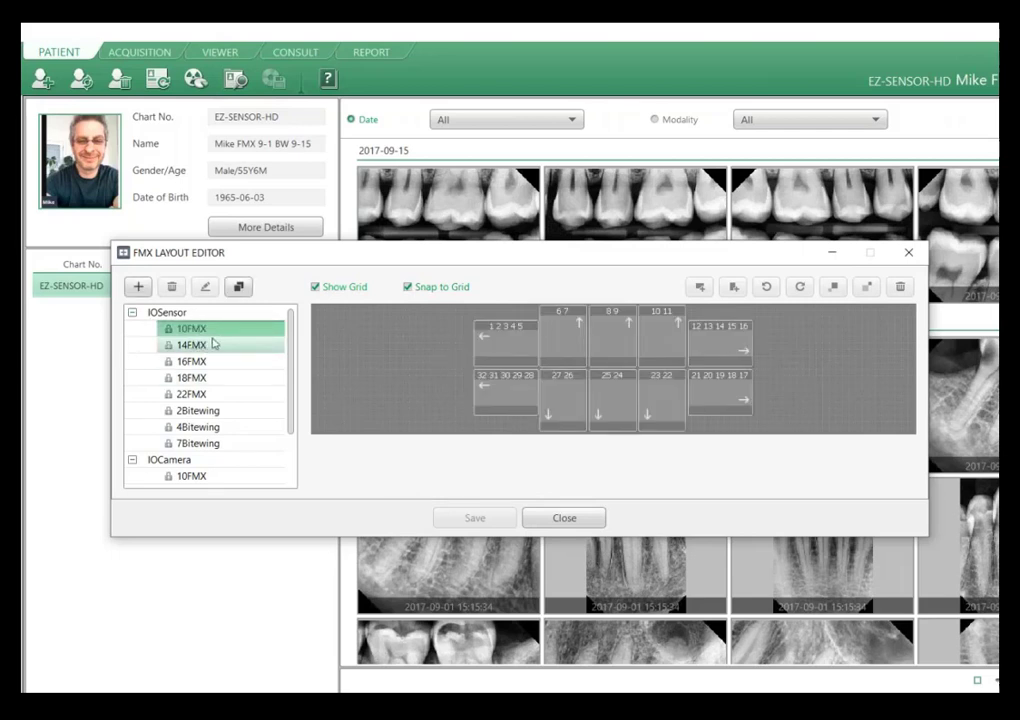
click(208, 346)
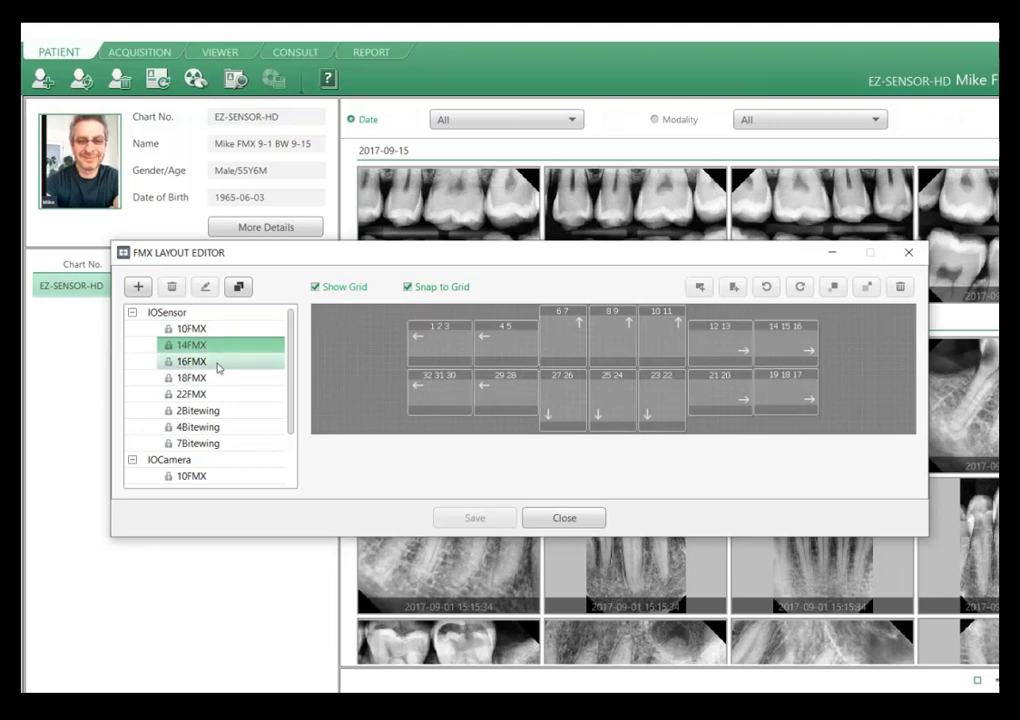
click(224, 396)
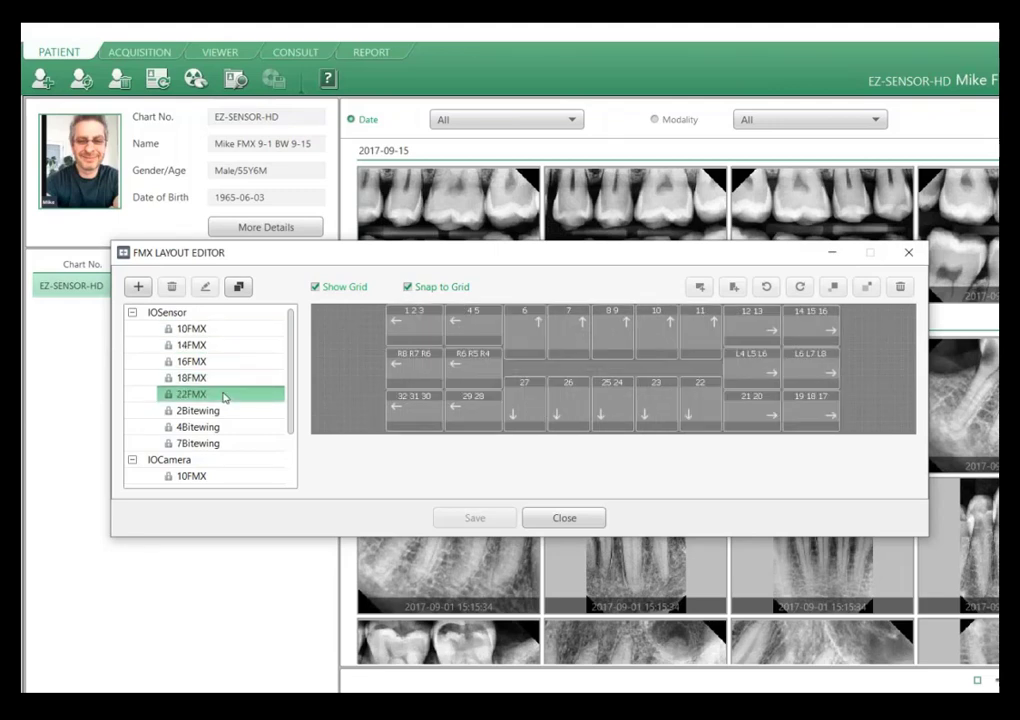
click(226, 411)
click(227, 427)
click(228, 443)
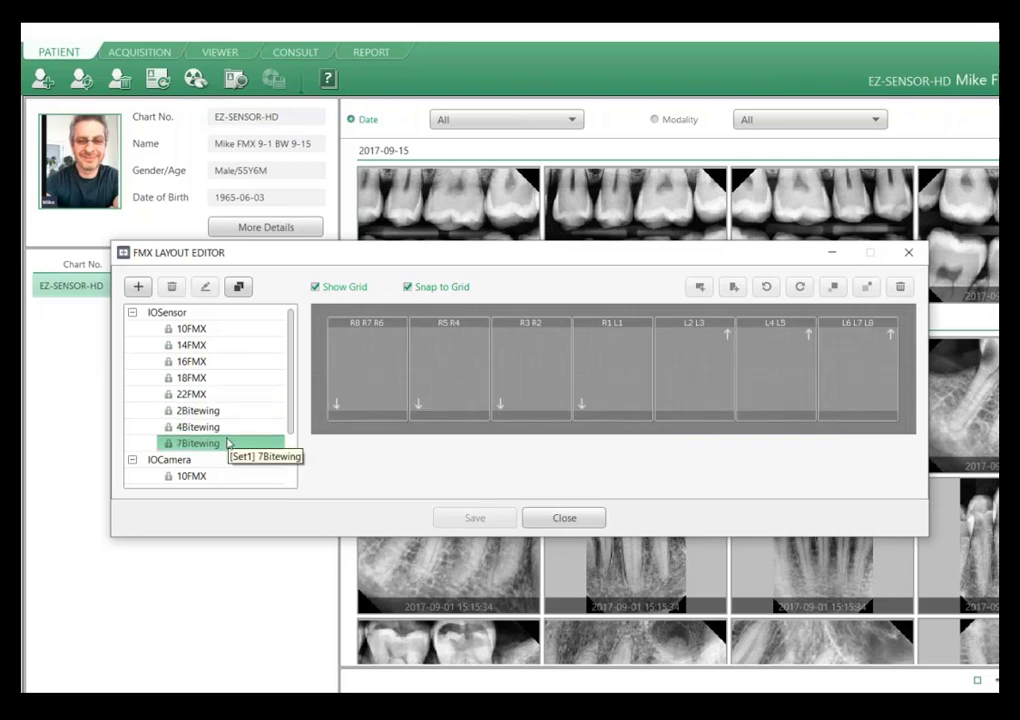
drag(290, 364, 300, 410)
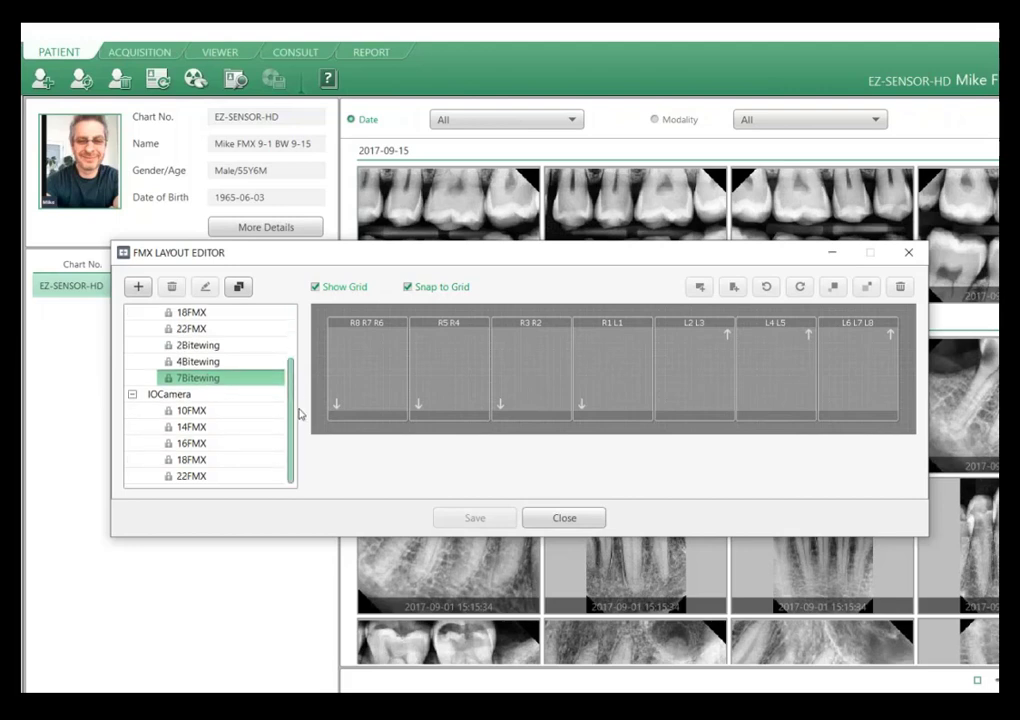
scroll(290, 343, up, 3)
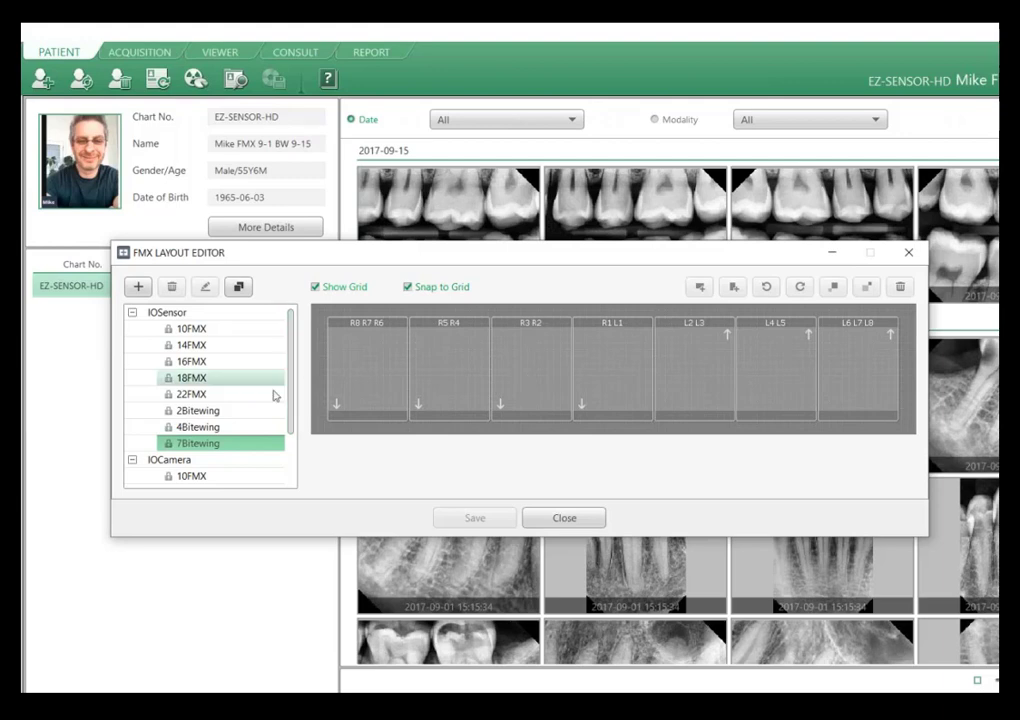
Copy the IOSensor 4Bitewing layout under the name "4 BW + 2 PA".
click(214, 426)
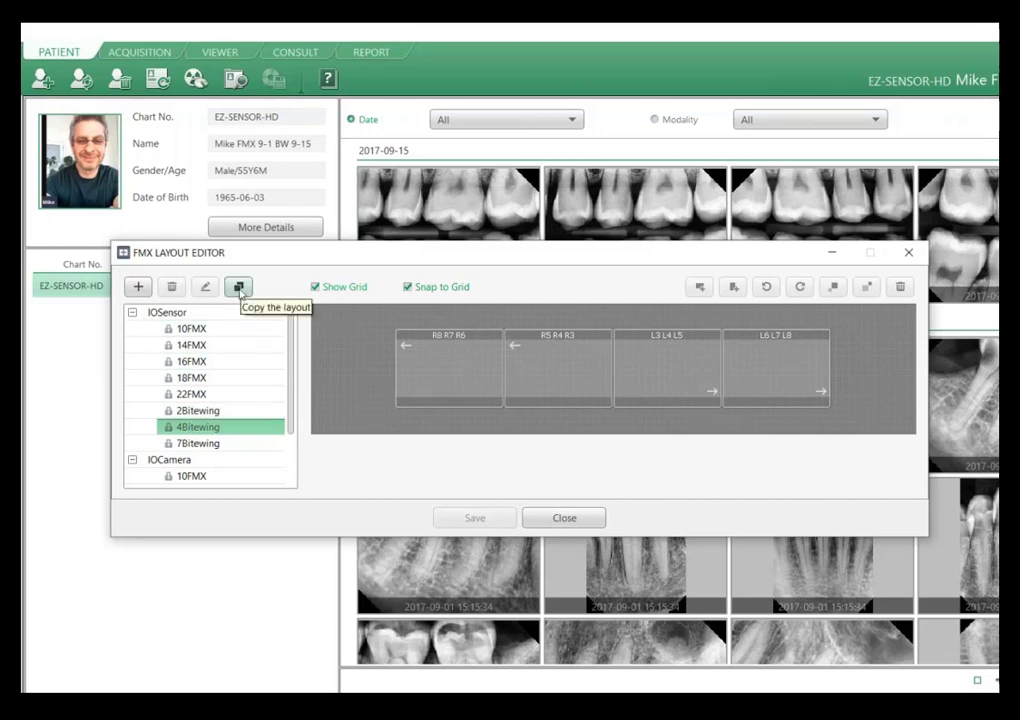
click(239, 288)
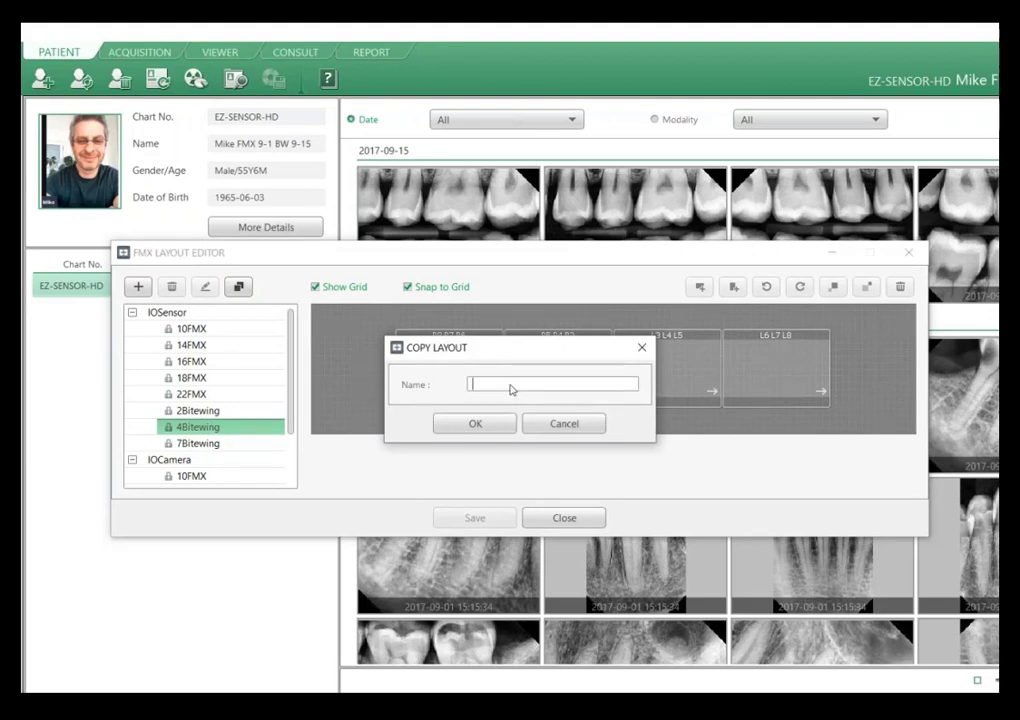
text(4 BW + 2 PA)
click(476, 423)
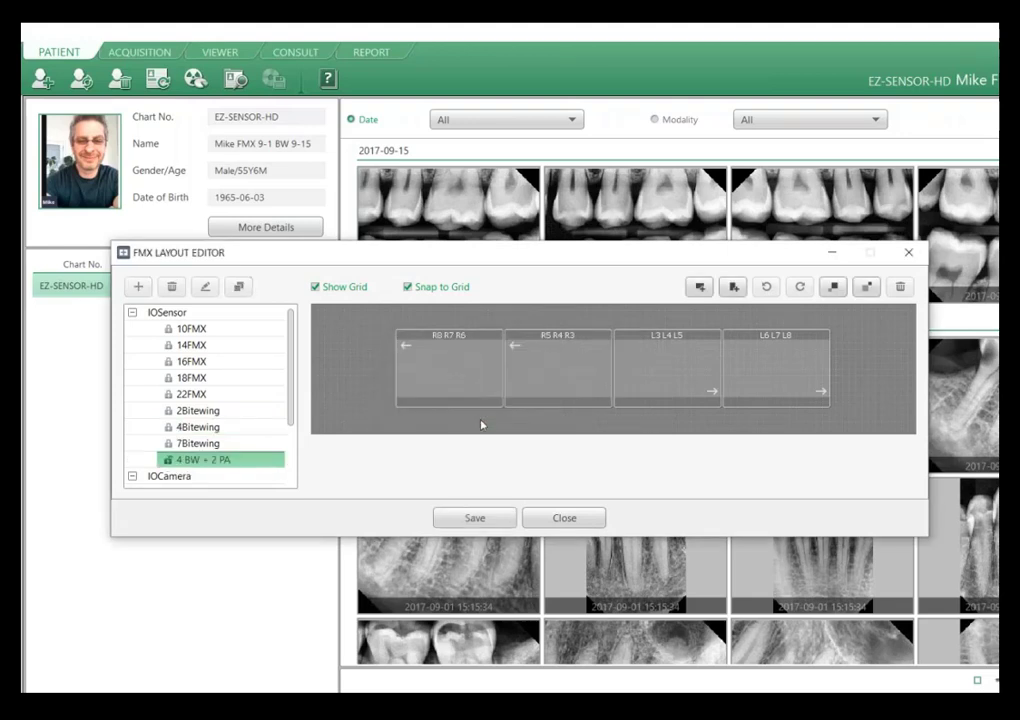
Move the four bitewing frames of the 4 BW + 2 PA layout outward, leaving a central gap, and enlarge the frames slightly.
click(200, 460)
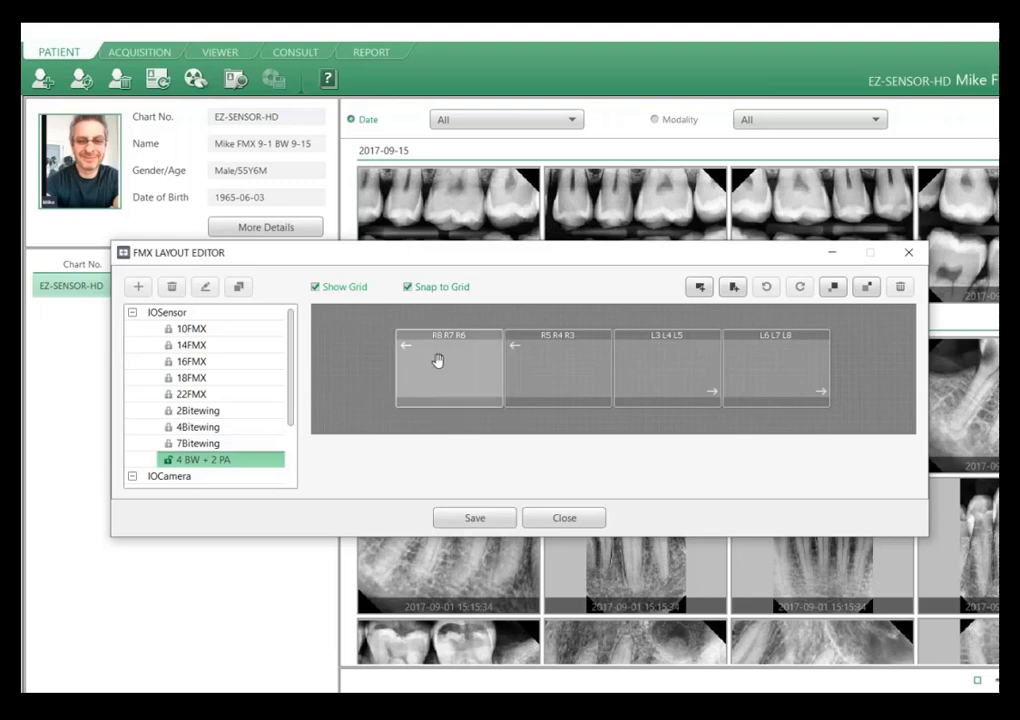
drag(449, 367, 354, 369)
drag(726, 372, 855, 366)
drag(569, 378, 496, 369)
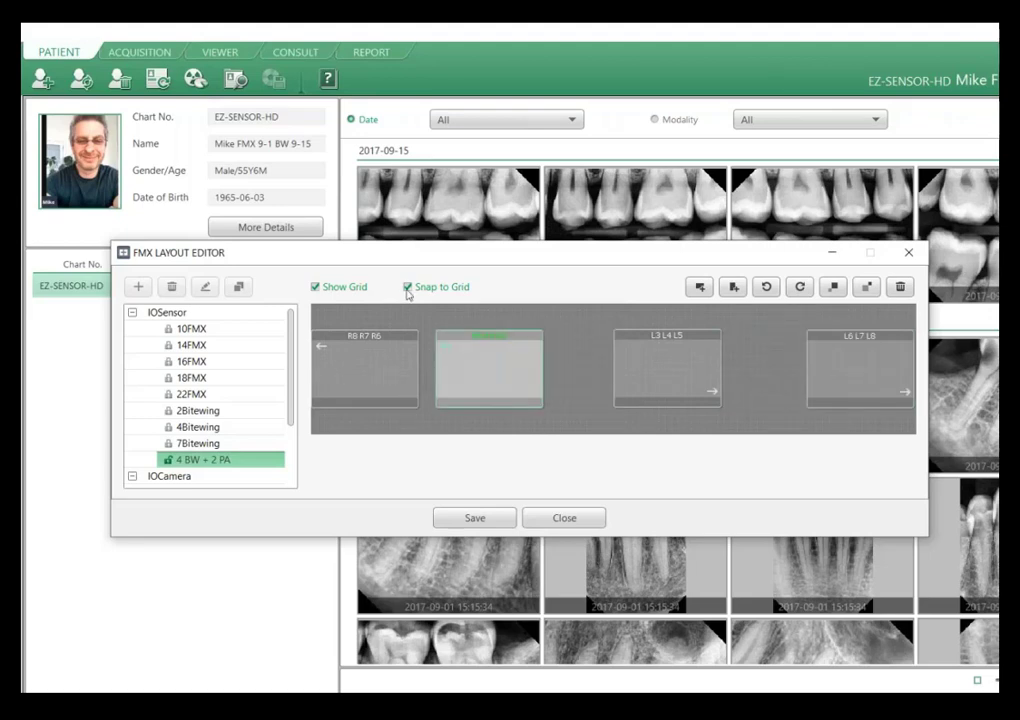
drag(494, 376, 478, 373)
click(703, 374)
drag(703, 374, 777, 378)
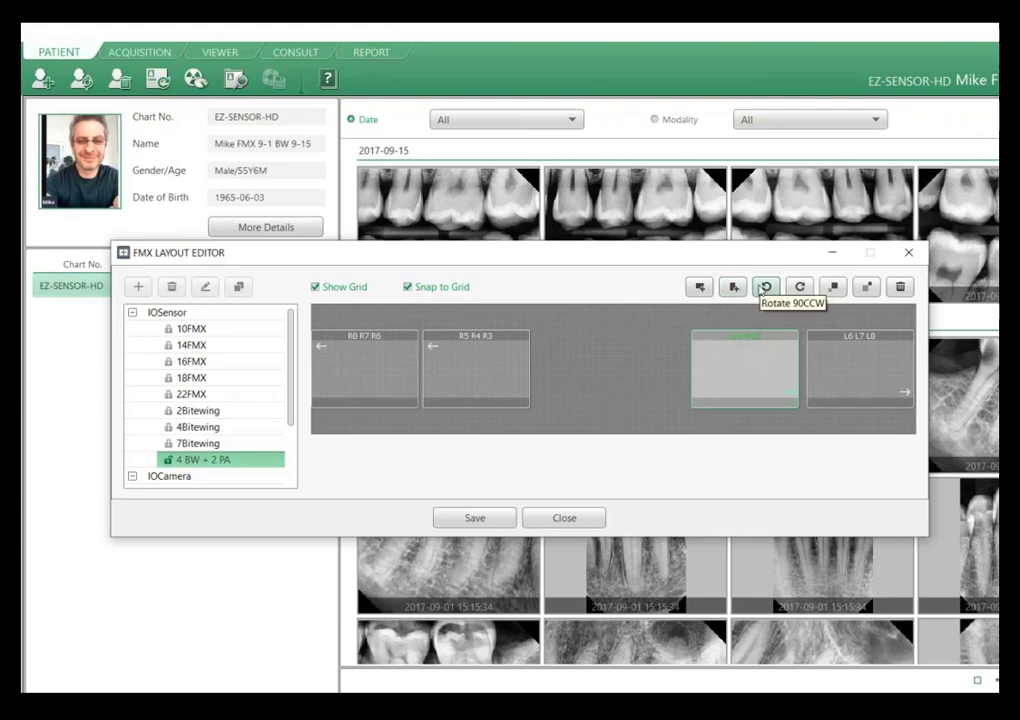
click(837, 294)
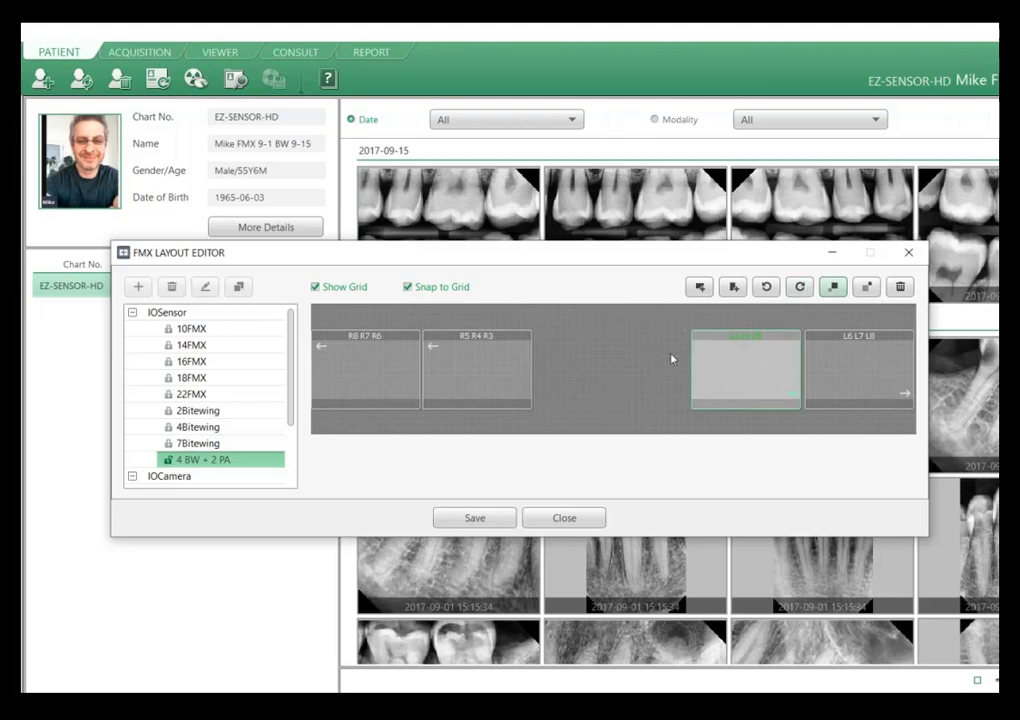
Add two vertical frames side by side in the central gap of the 4 BW + 2 PA layout, shrinking the frames slightly.
click(735, 289)
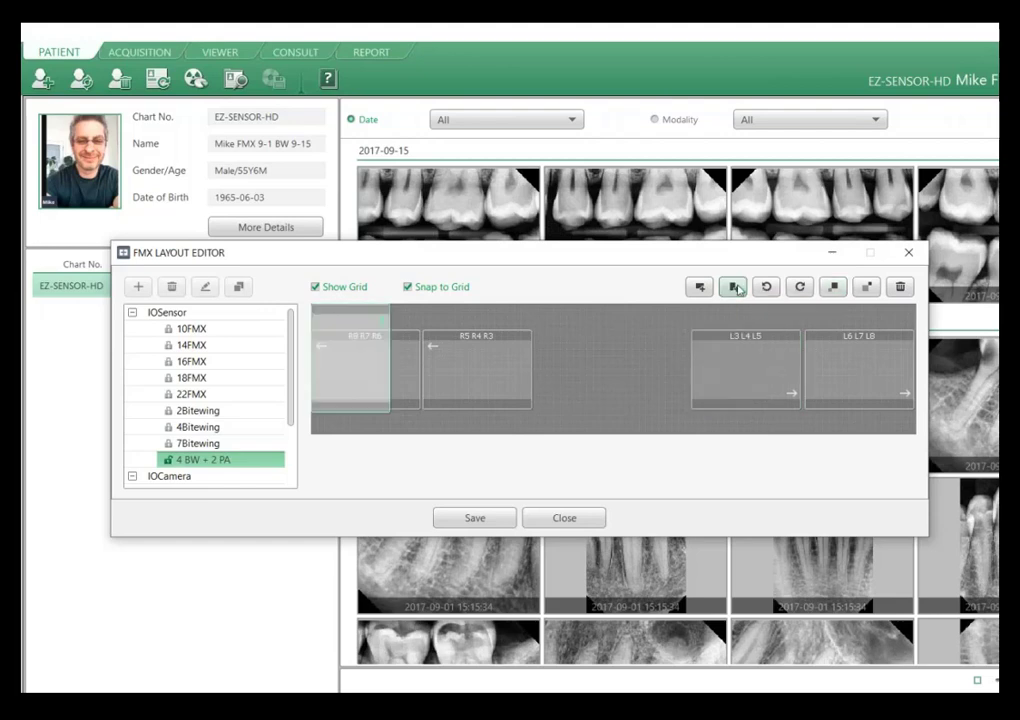
drag(348, 337, 563, 347)
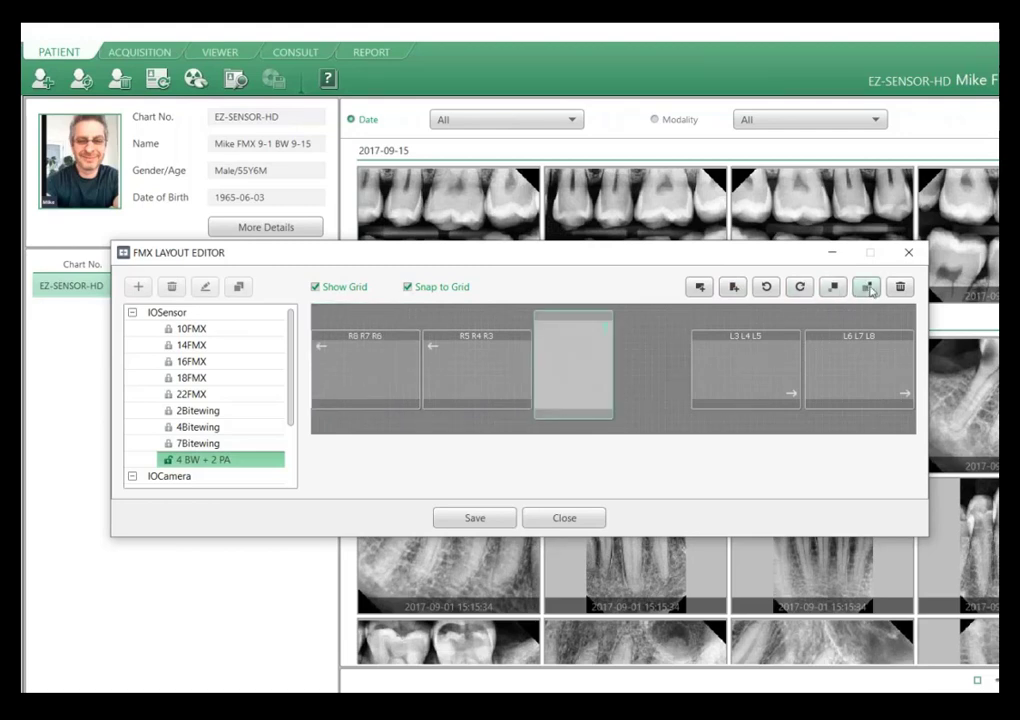
click(867, 288)
click(782, 355)
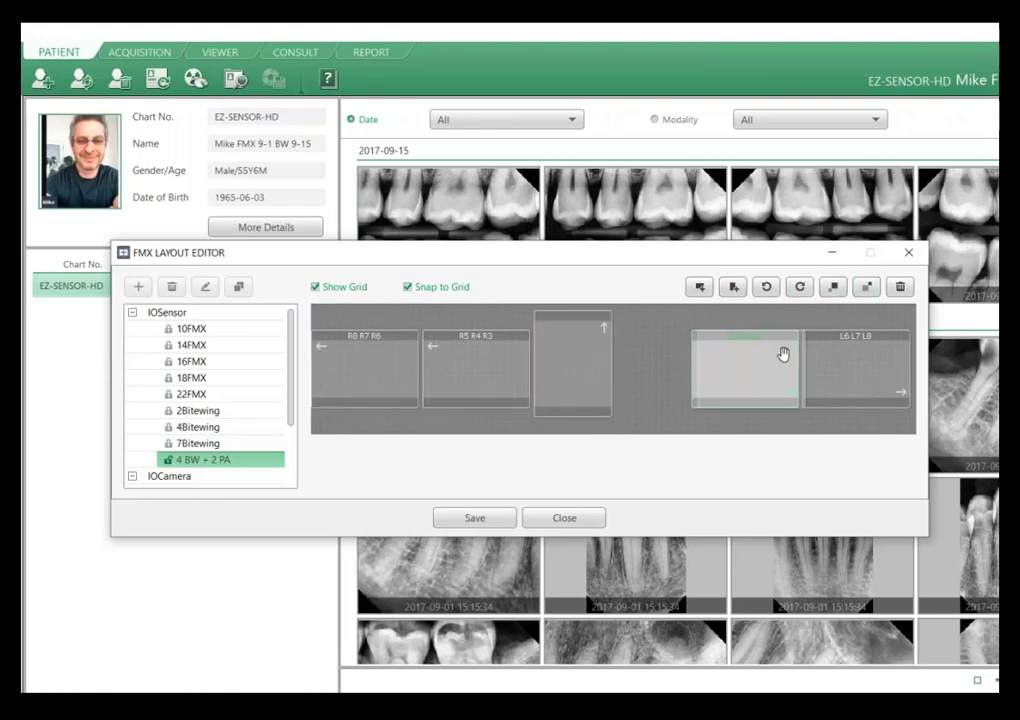
click(733, 287)
click(353, 362)
drag(353, 362, 661, 358)
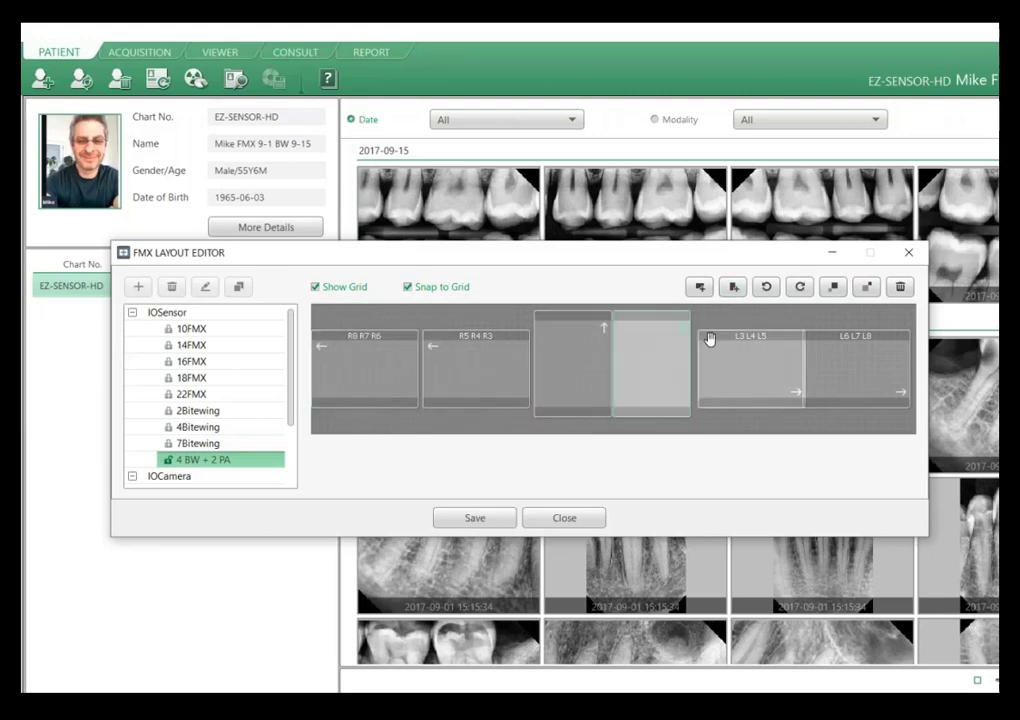
Space out the L3 L4 L5 and L6 L7 L8 frames beside the vertical frames so that none overlap.
click(728, 365)
drag(728, 365, 725, 364)
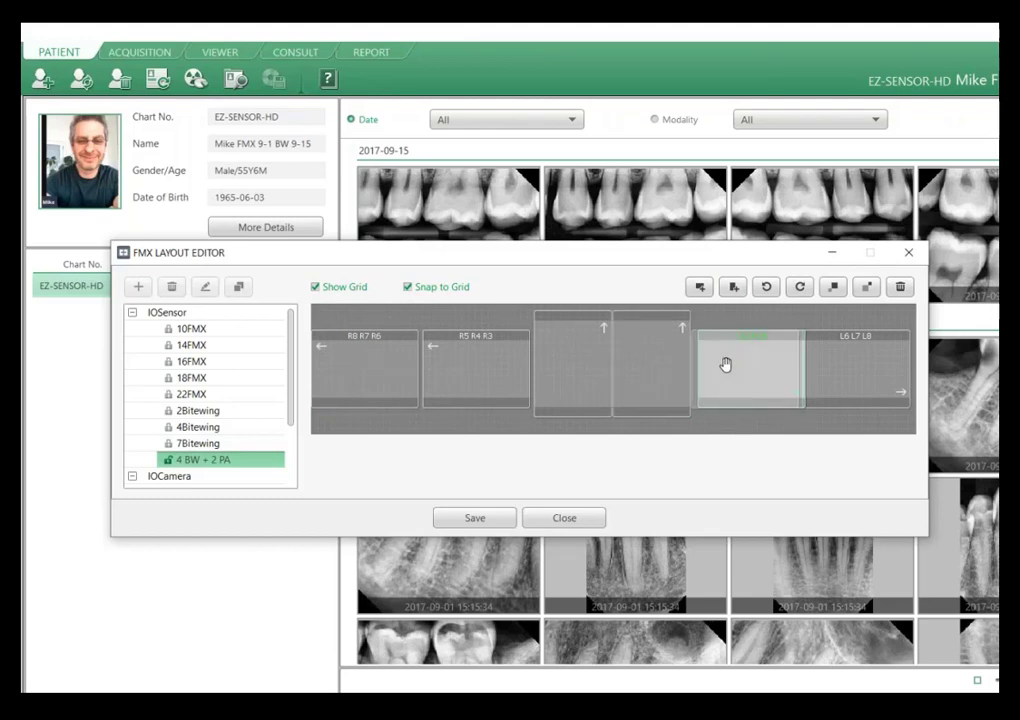
click(836, 319)
click(747, 376)
click(849, 364)
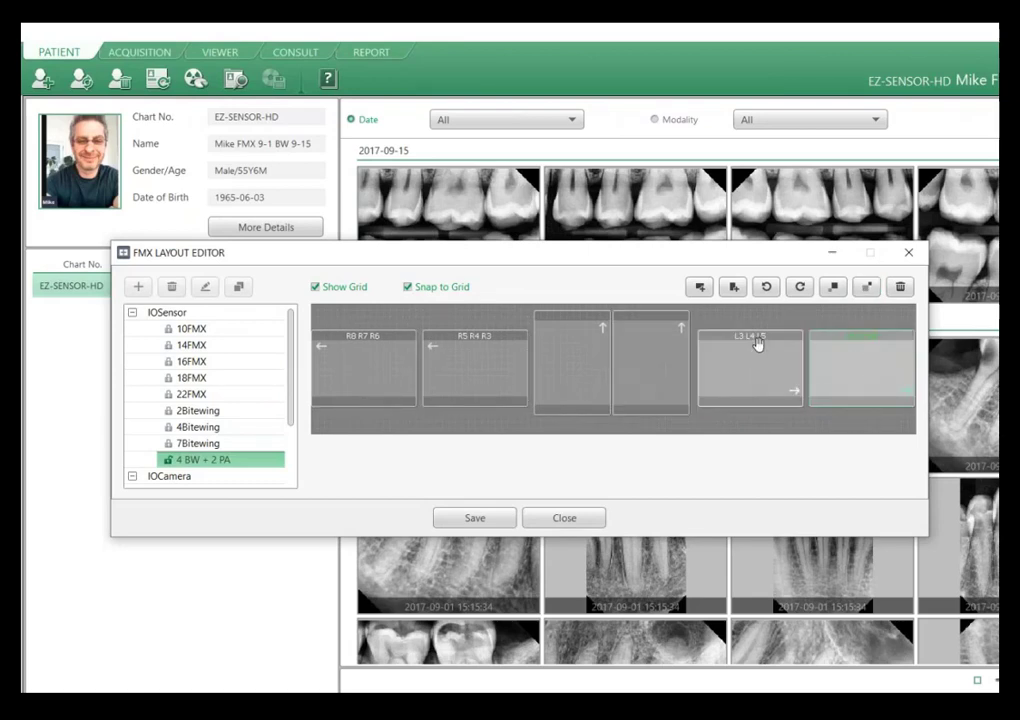
Assign adult teeth 8 and 9 to the first vertical frame, next to R5 R4 R3.
click(657, 360)
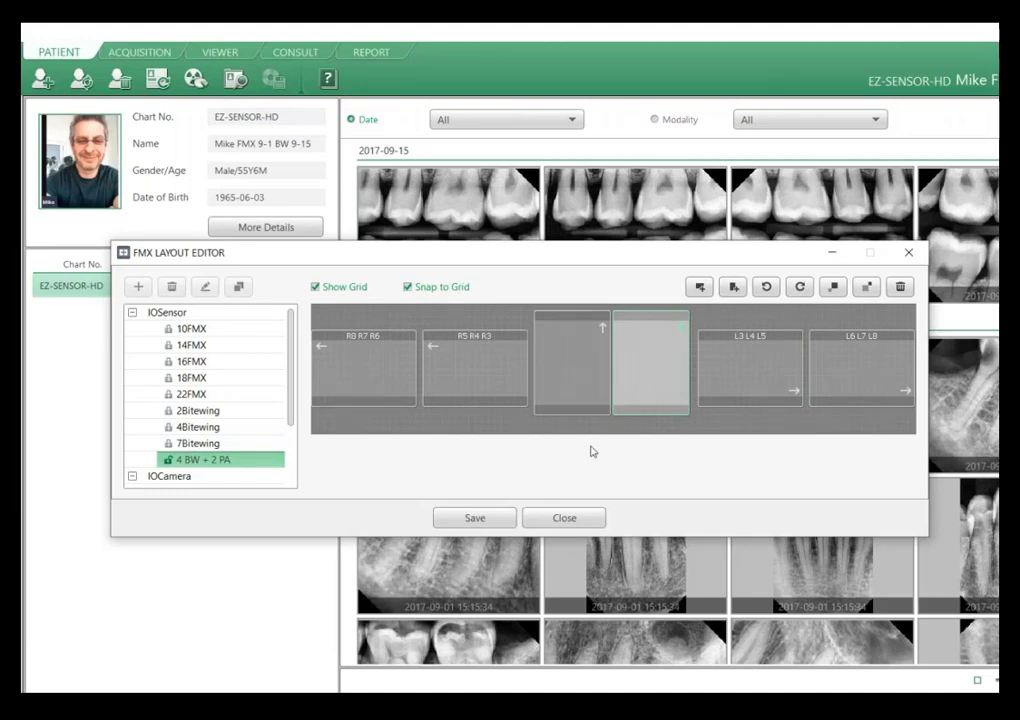
click(566, 345)
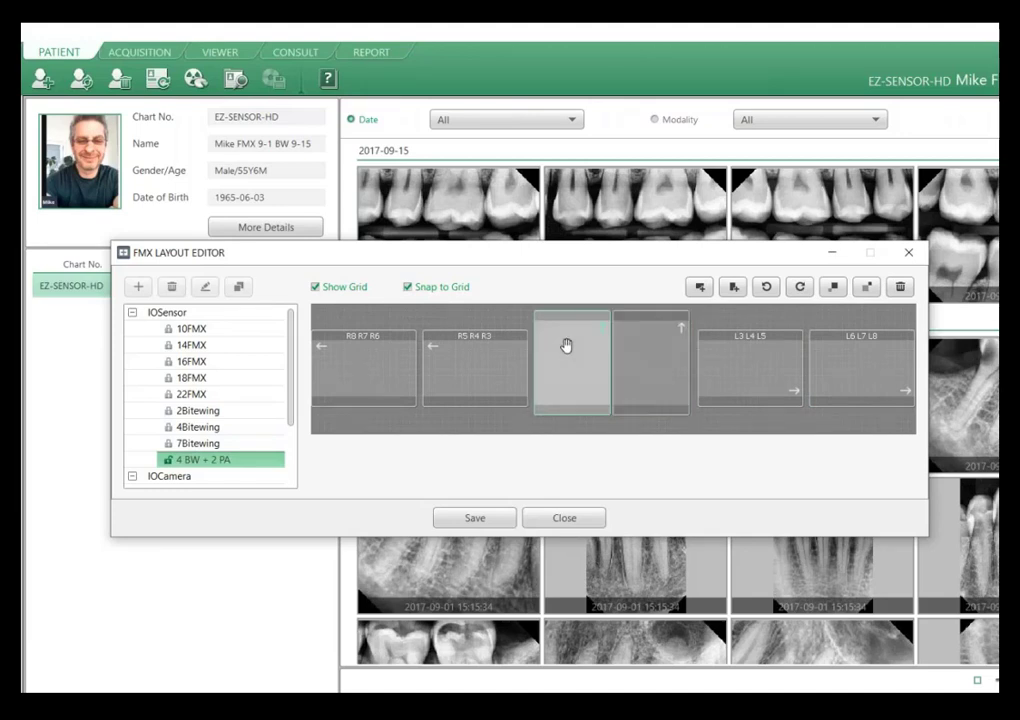
double_click(566, 345)
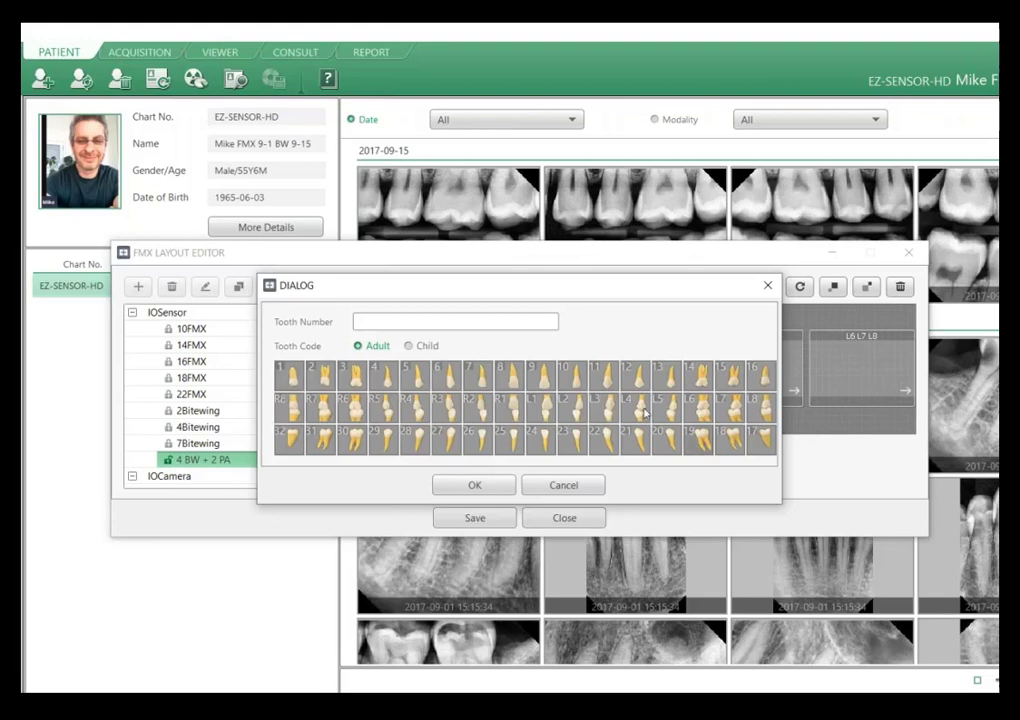
drag(537, 295, 509, 287)
click(484, 373)
click(516, 373)
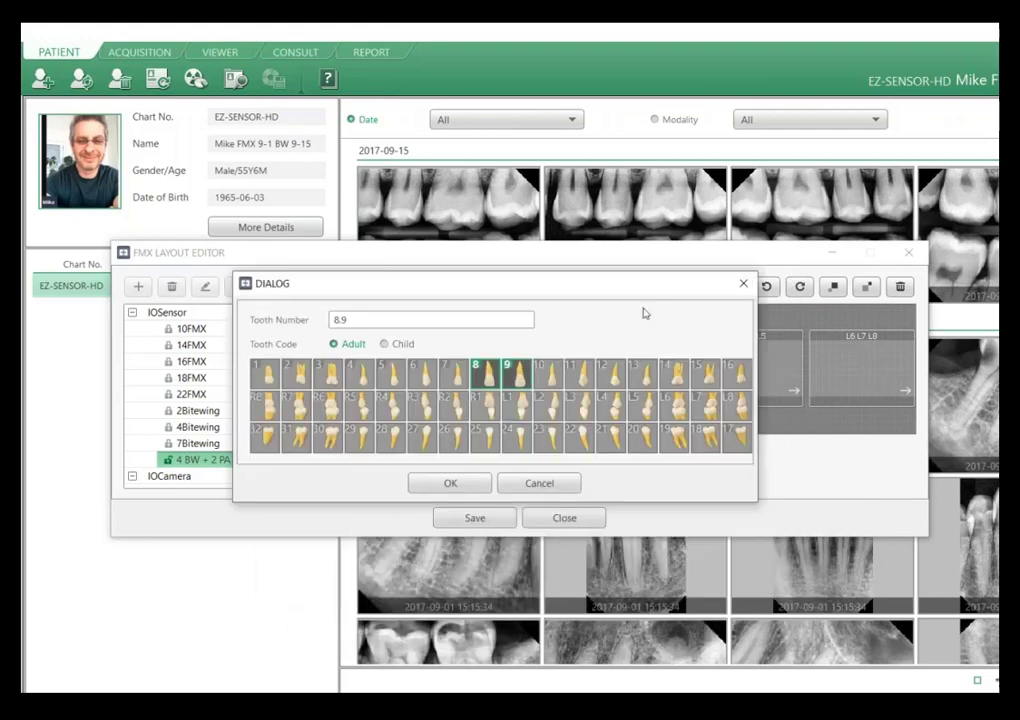
click(433, 486)
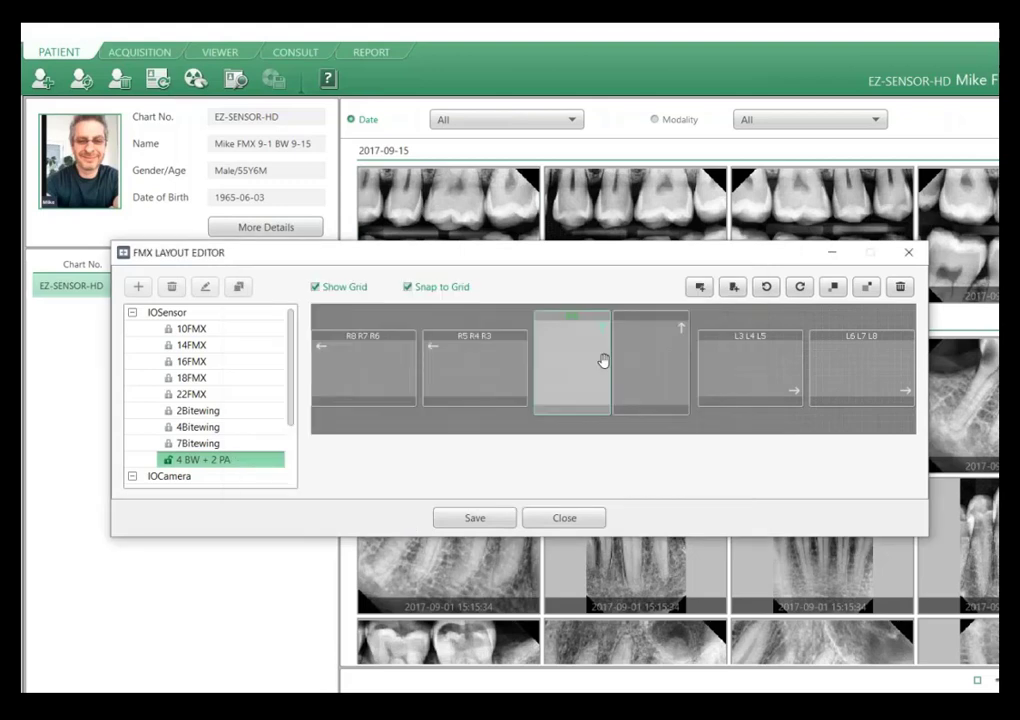
Rotate the second vertical frame 180 degrees and assign adult teeth 24 and 25 to it.
click(674, 350)
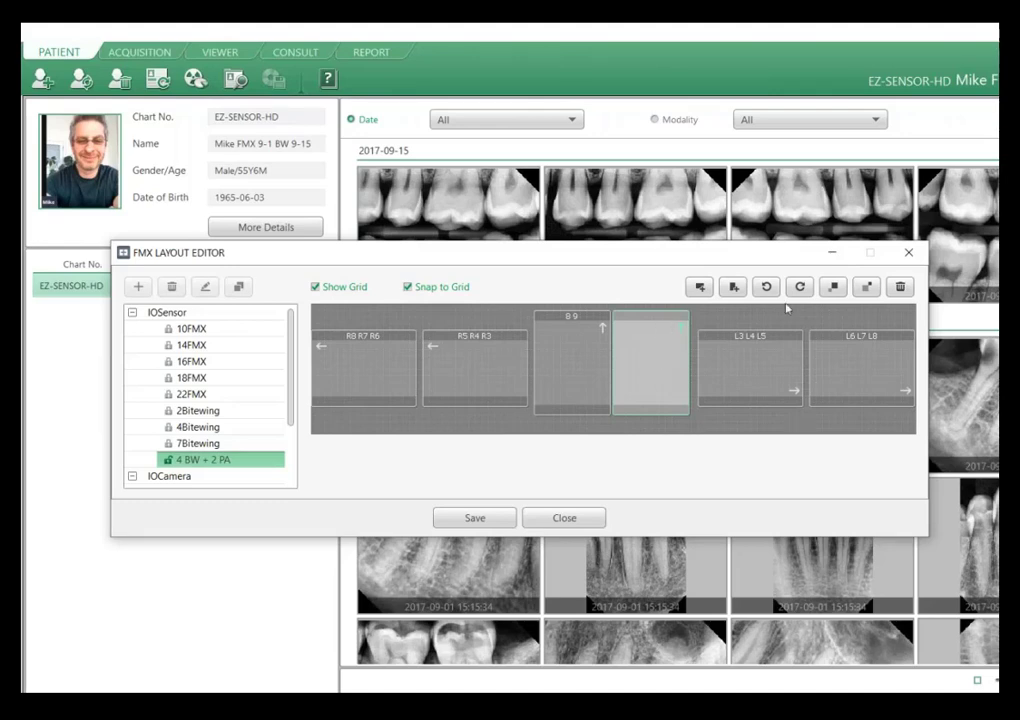
click(800, 288)
click(801, 289)
double_click(647, 359)
click(541, 448)
click(507, 450)
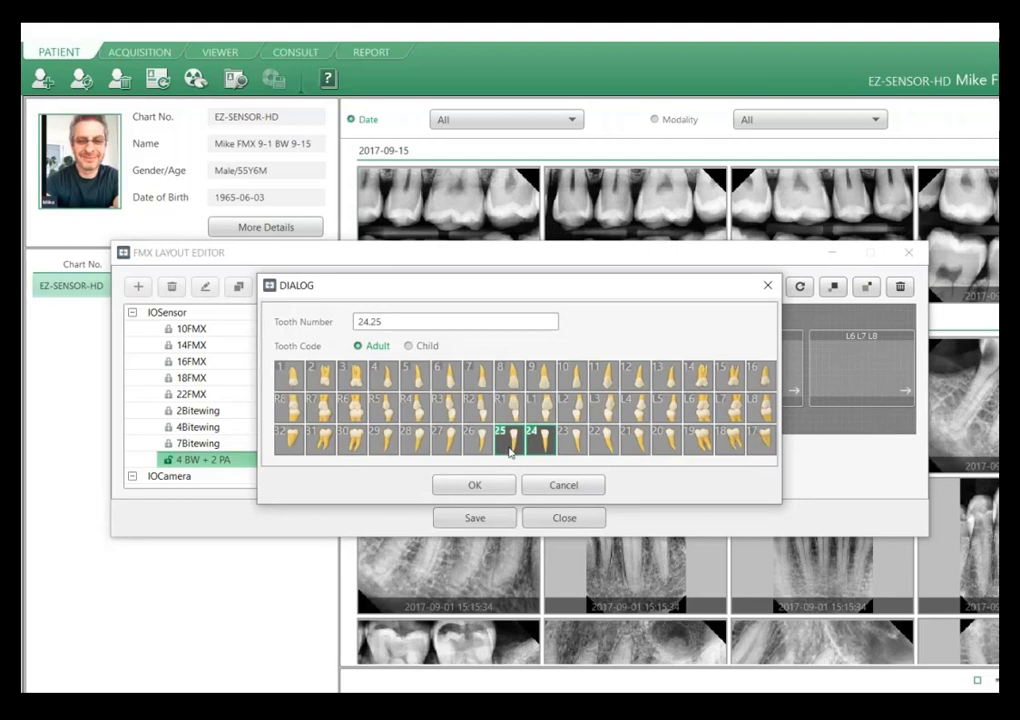
click(462, 489)
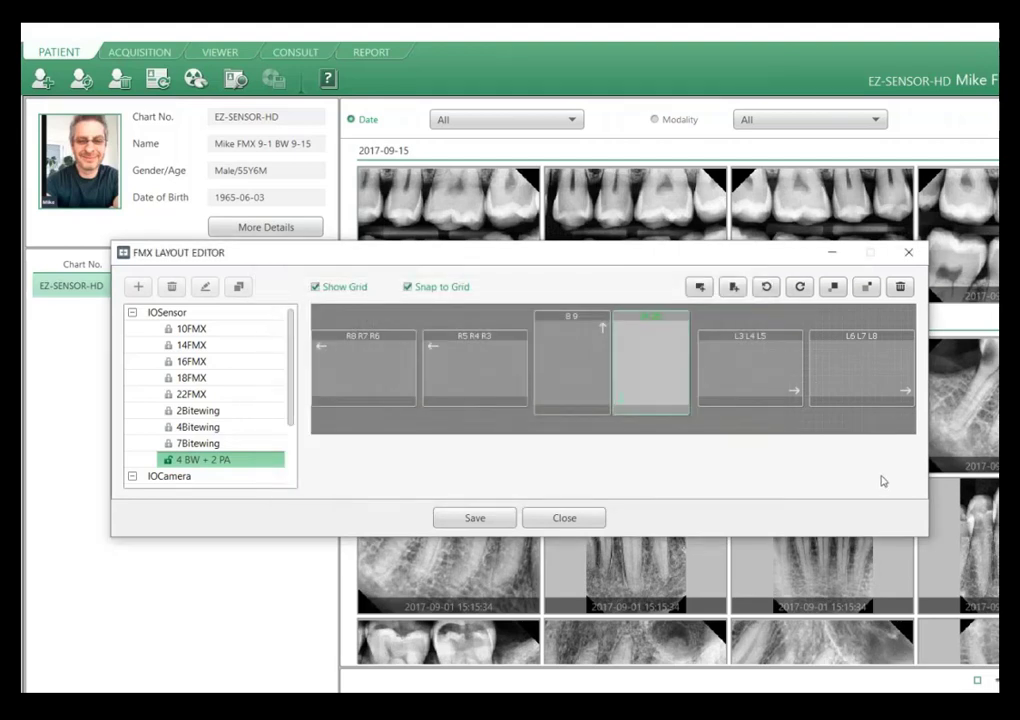
Save the 4 BW + 2 PA layout with its view options and close the FMX Layout Editor.
click(474, 524)
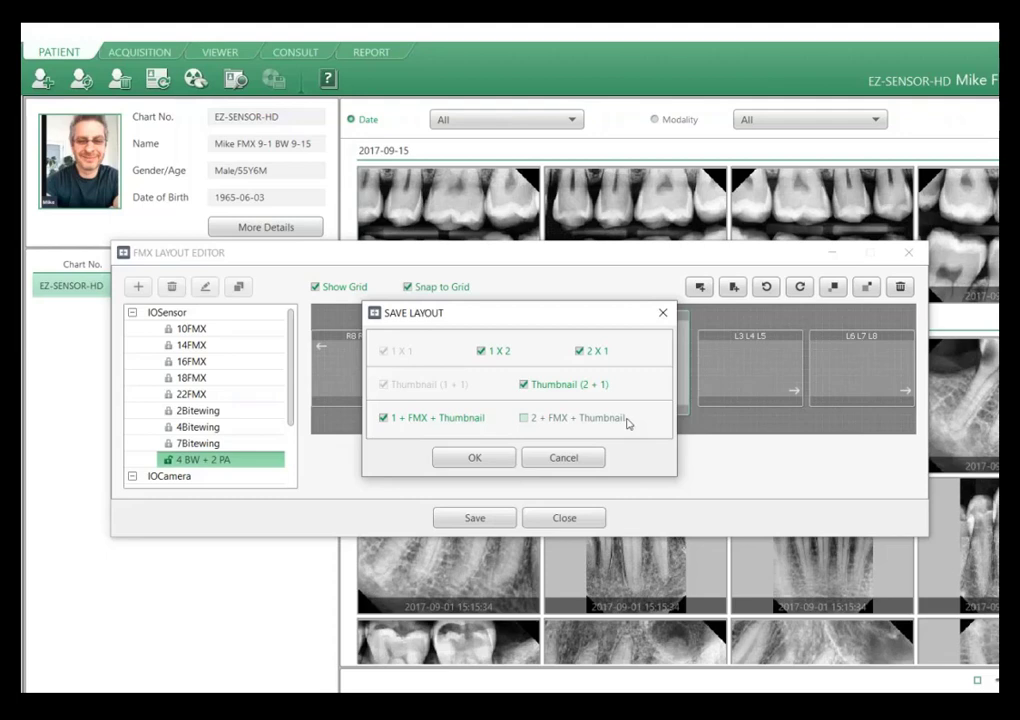
click(455, 418)
click(474, 459)
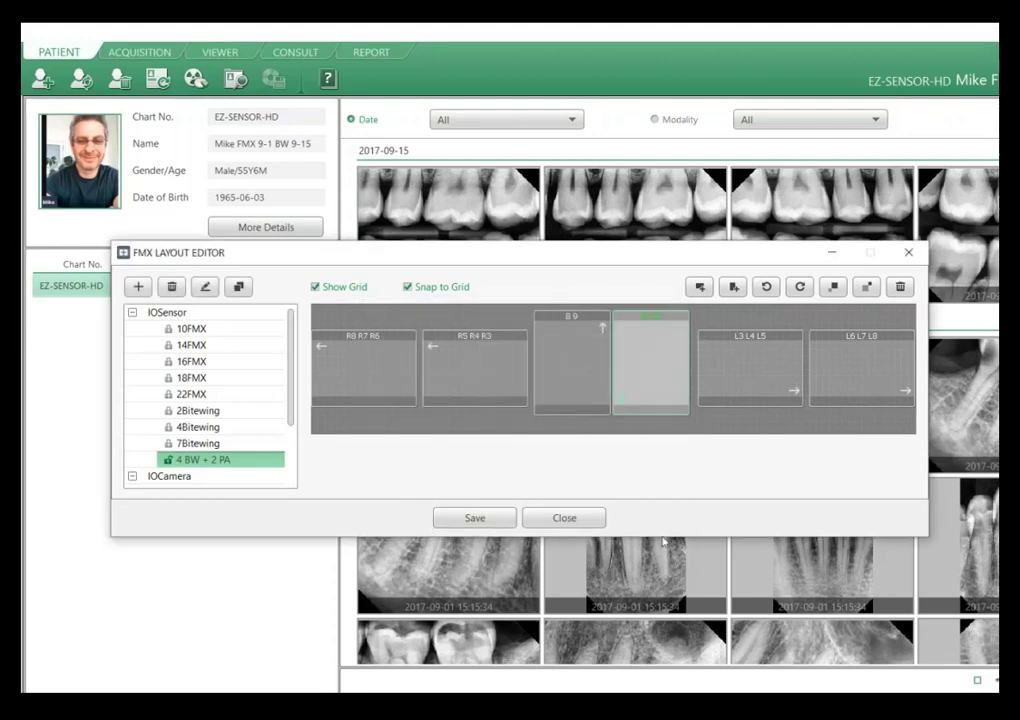
click(565, 518)
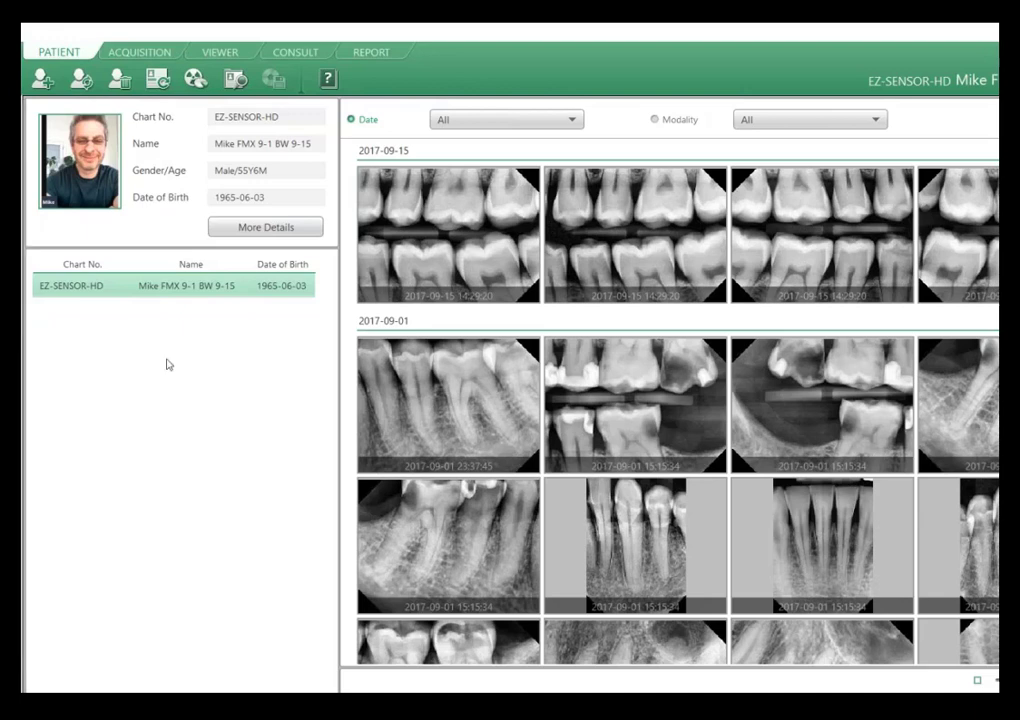
Switch to the Vatech America website in Chrome and open the EzDent-i page from the Customer Learning Center in Service & Support.
mouse_move(388, 706)
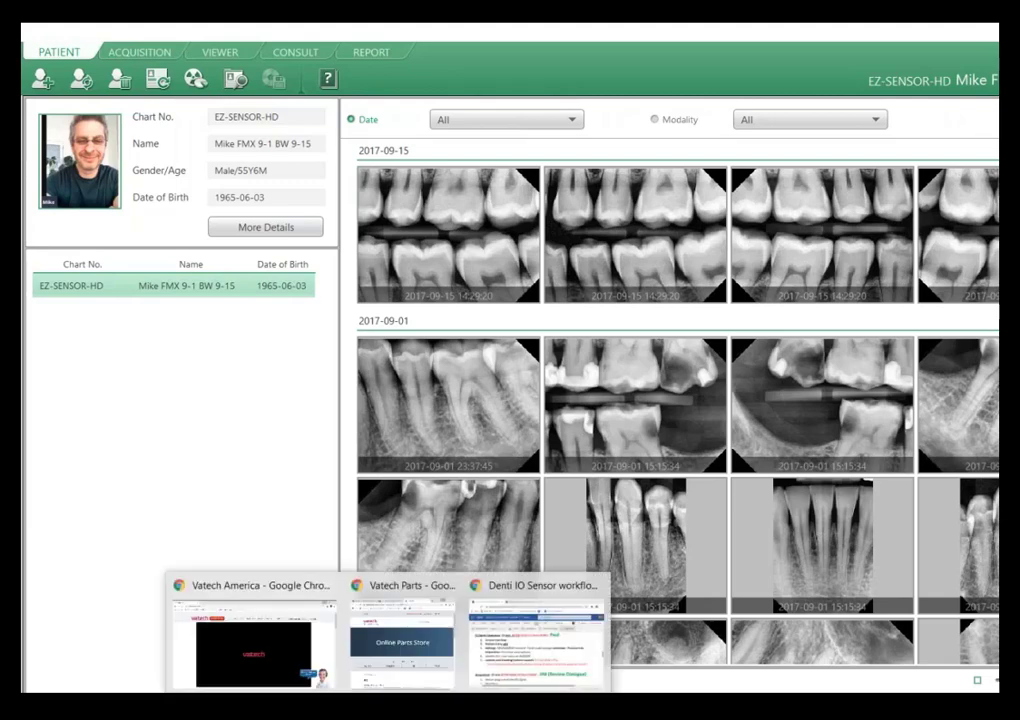
click(283, 678)
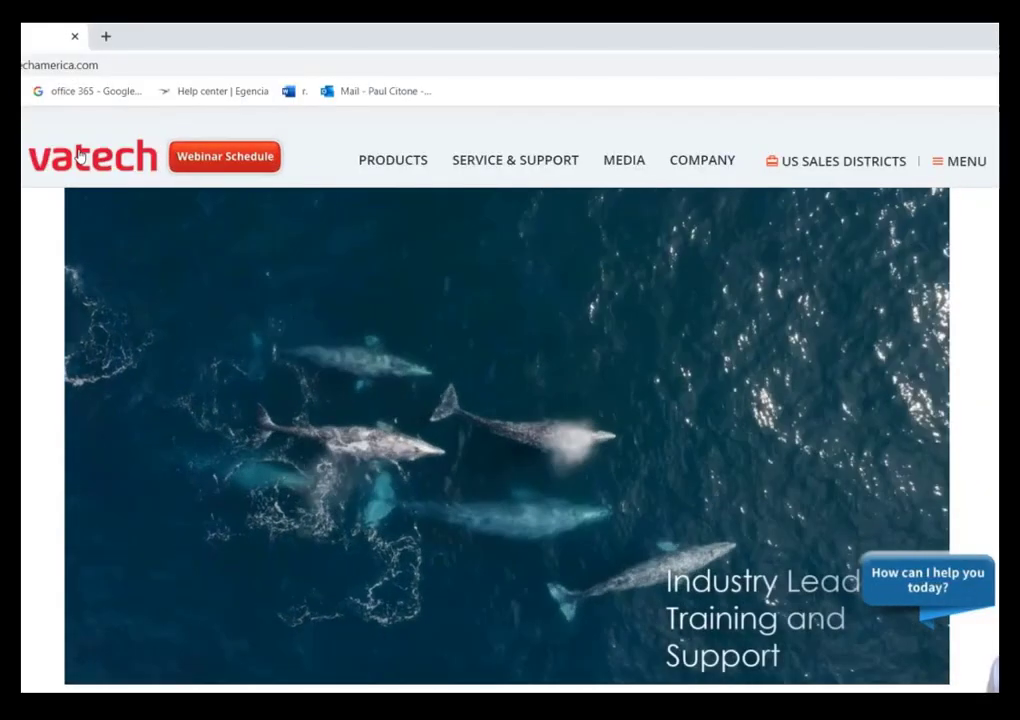
scroll(507, 436, down, 1)
scroll(507, 436, up, 1)
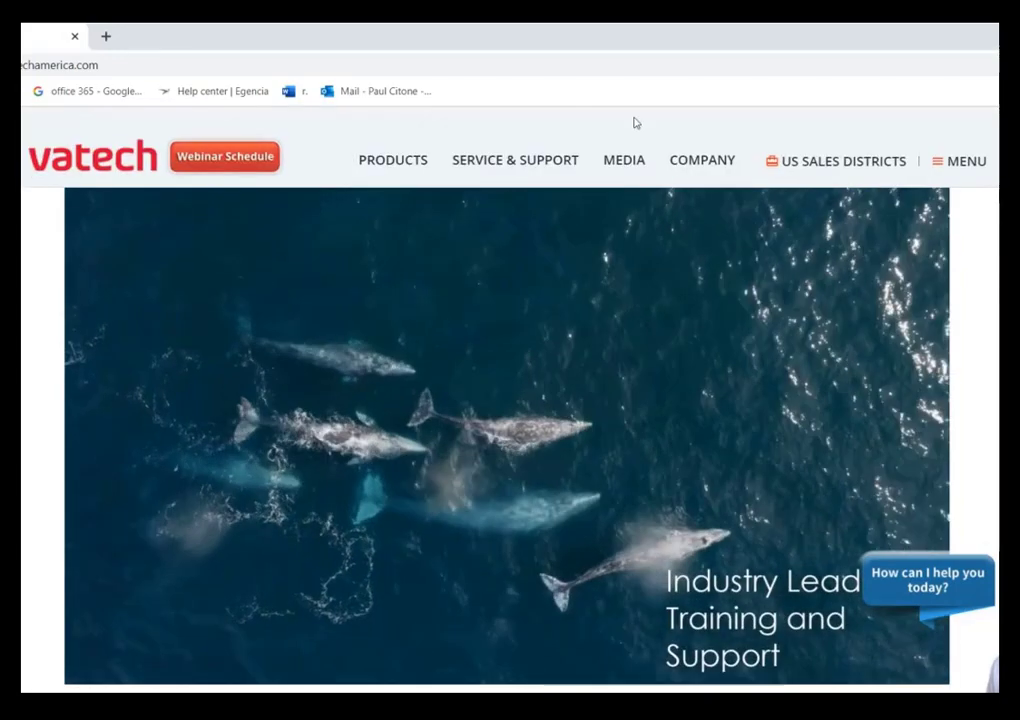
click(495, 162)
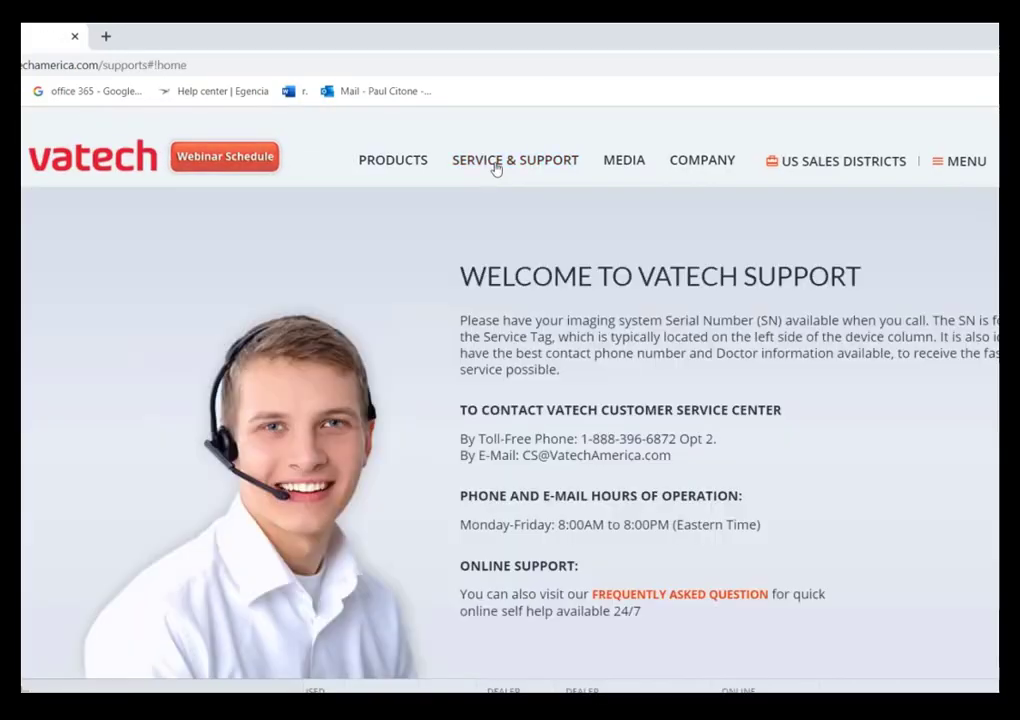
scroll(322, 402, down, 4)
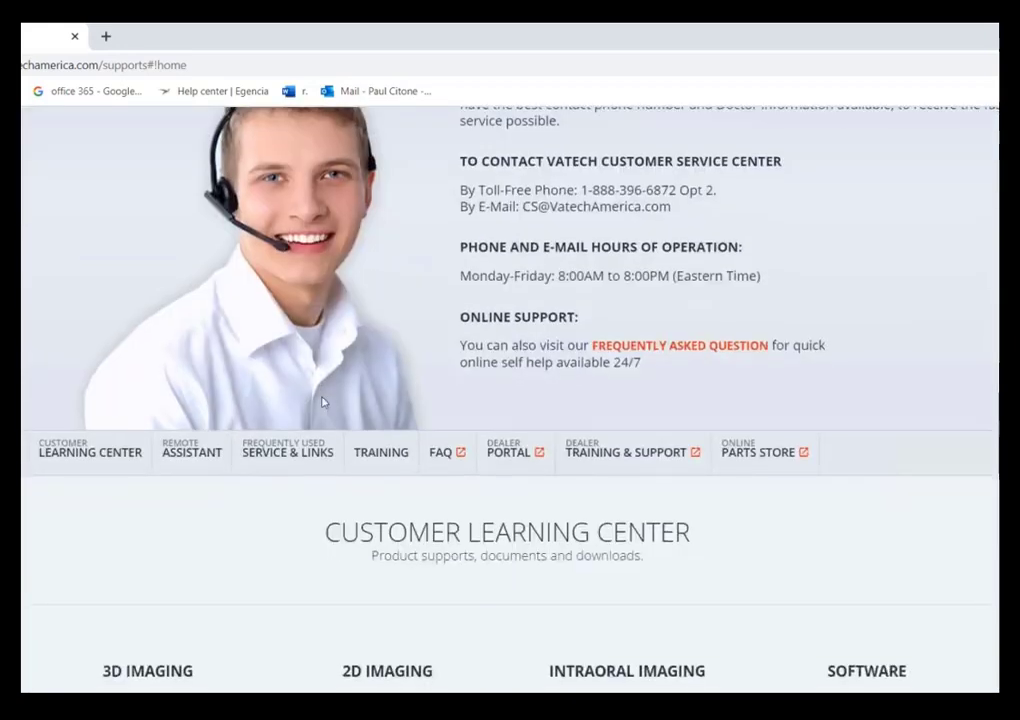
scroll(322, 402, up, 2)
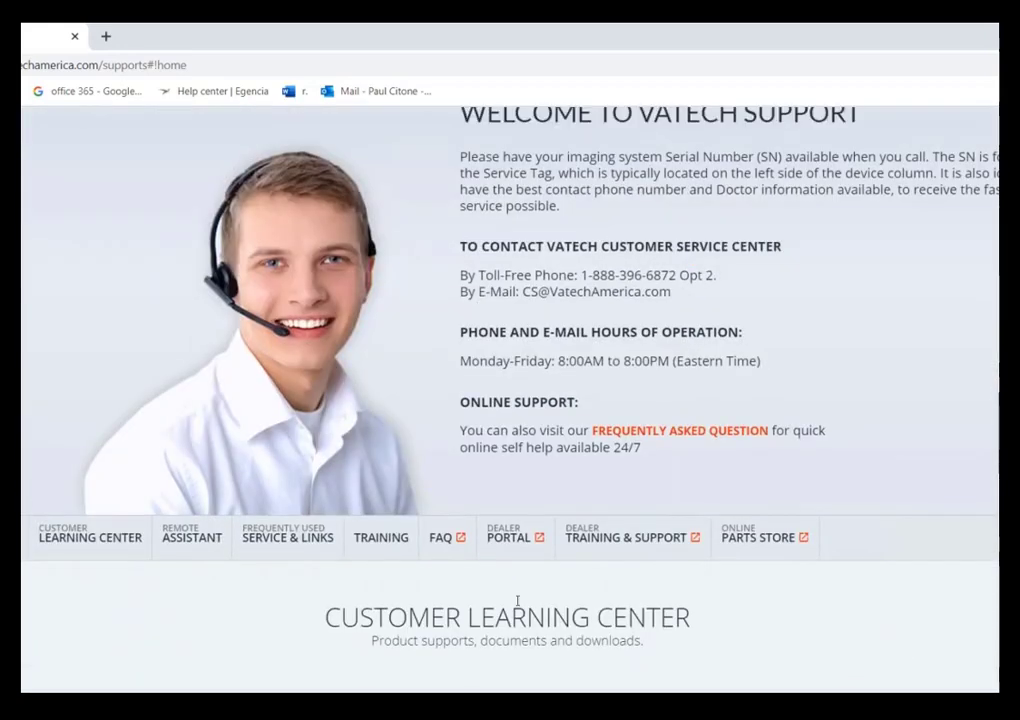
scroll(520, 601, down, 2)
scroll(714, 476, down, 4)
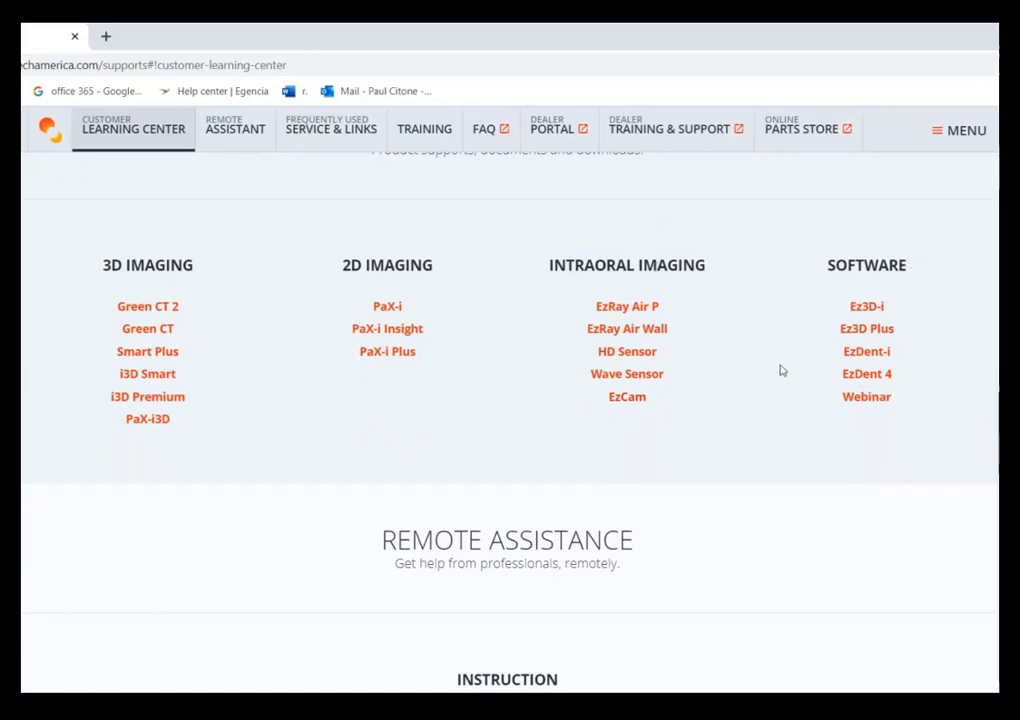
click(866, 352)
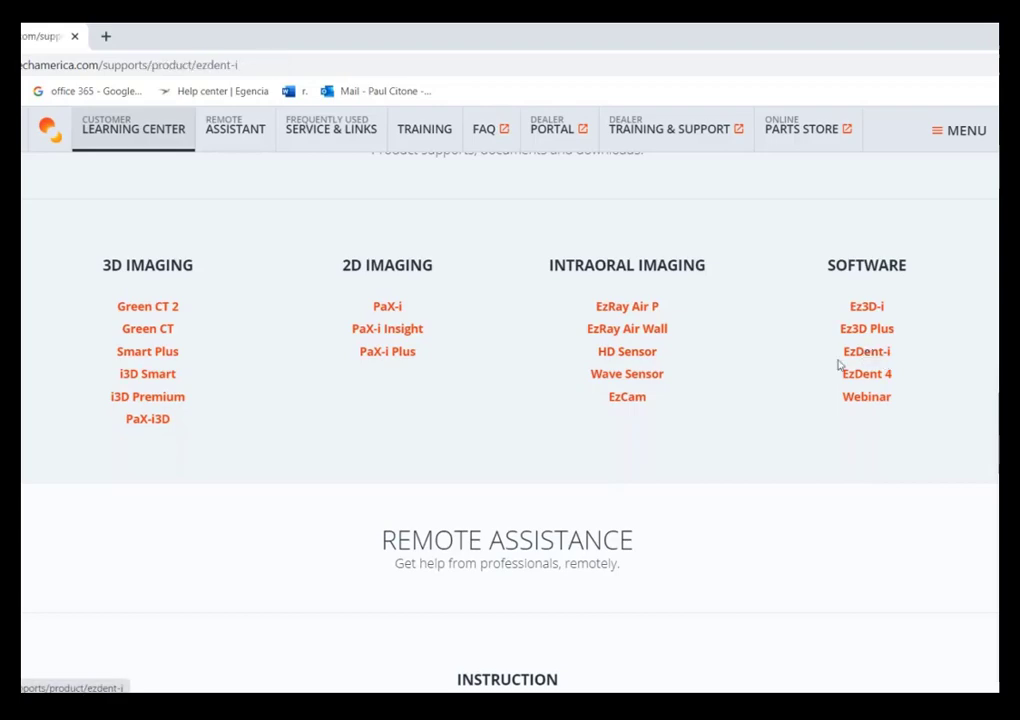
Look through the EzDent-i training videos, from the patient chapters to the acquisition and viewer chapters.
scroll(694, 524, down, 4)
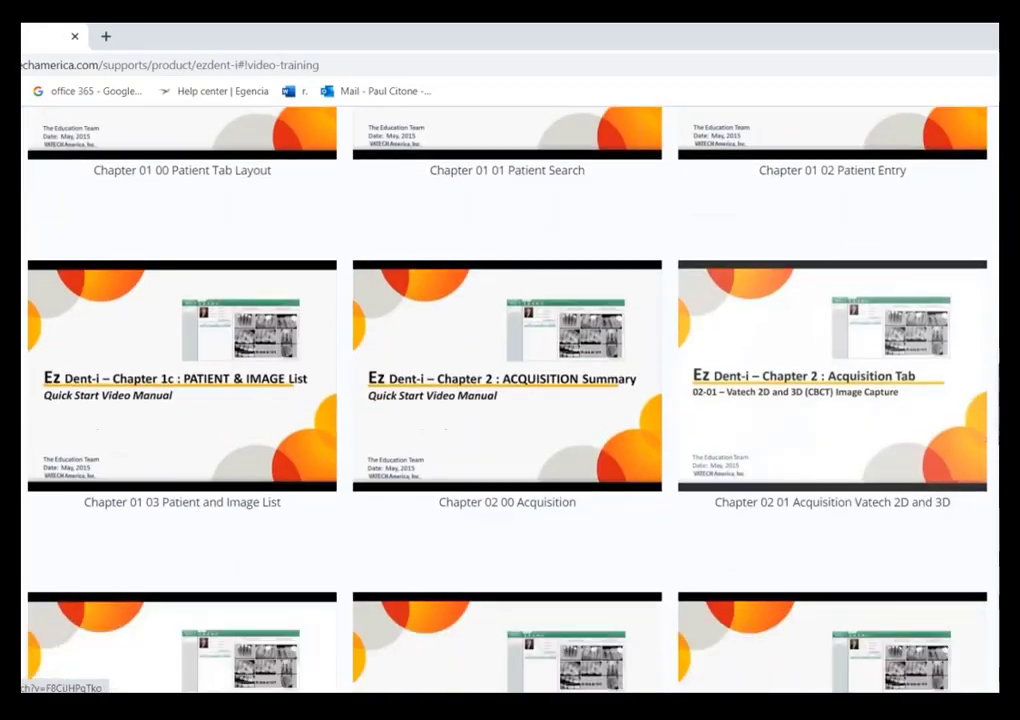
scroll(692, 521, down, 3)
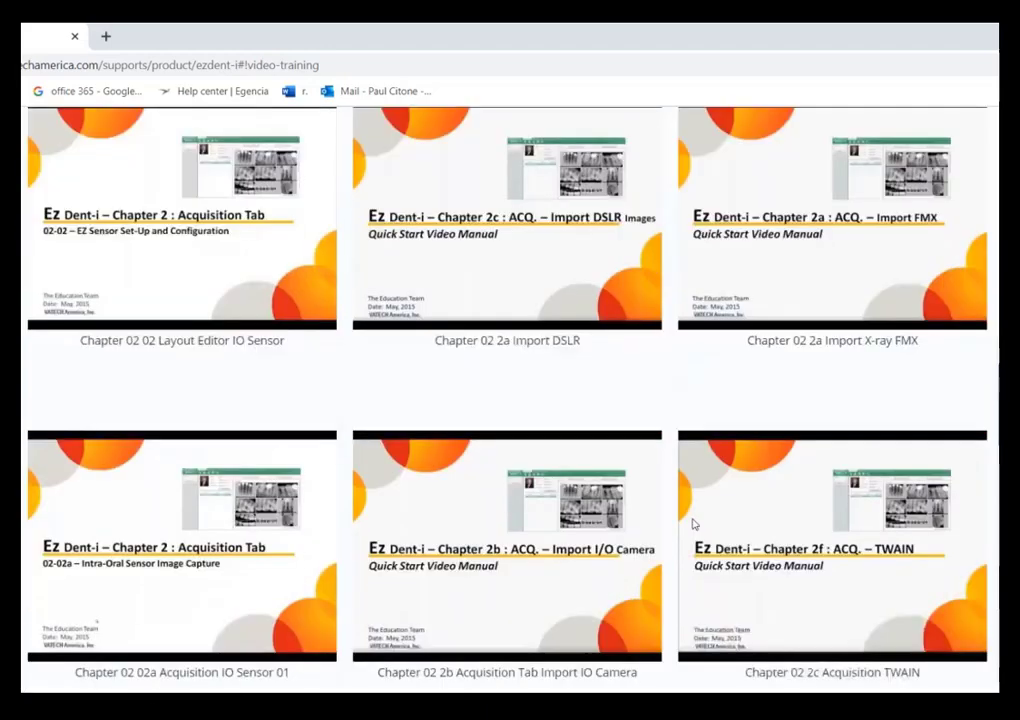
scroll(712, 517, down, 5)
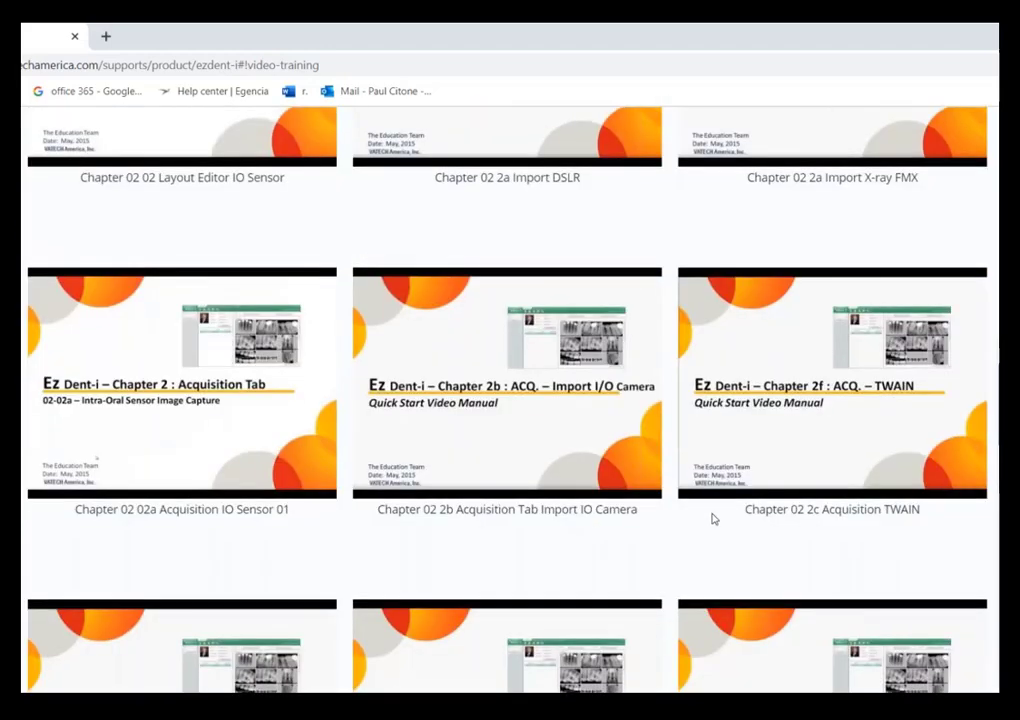
scroll(706, 514, down, 6)
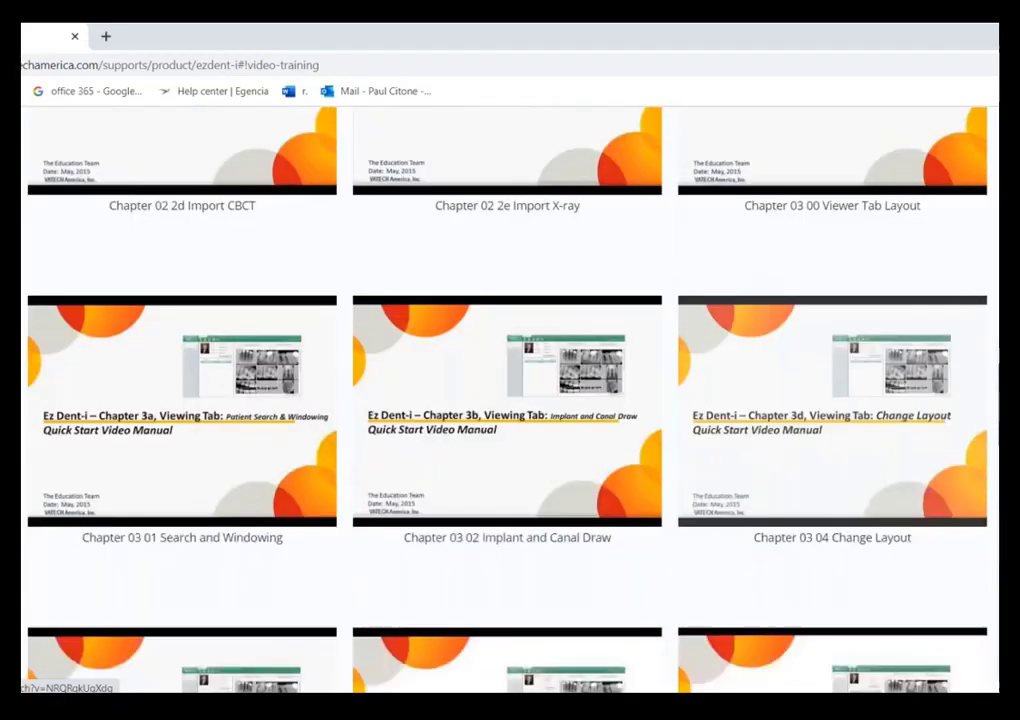
scroll(706, 514, up, 4)
scroll(706, 514, up, 10)
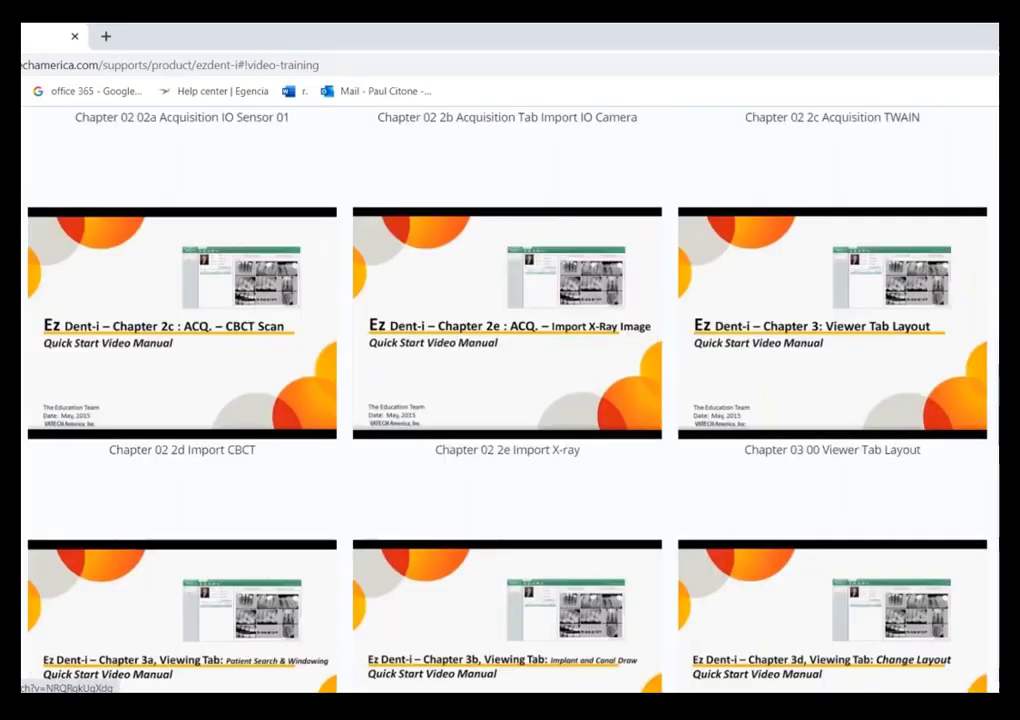
scroll(707, 493, up, 7)
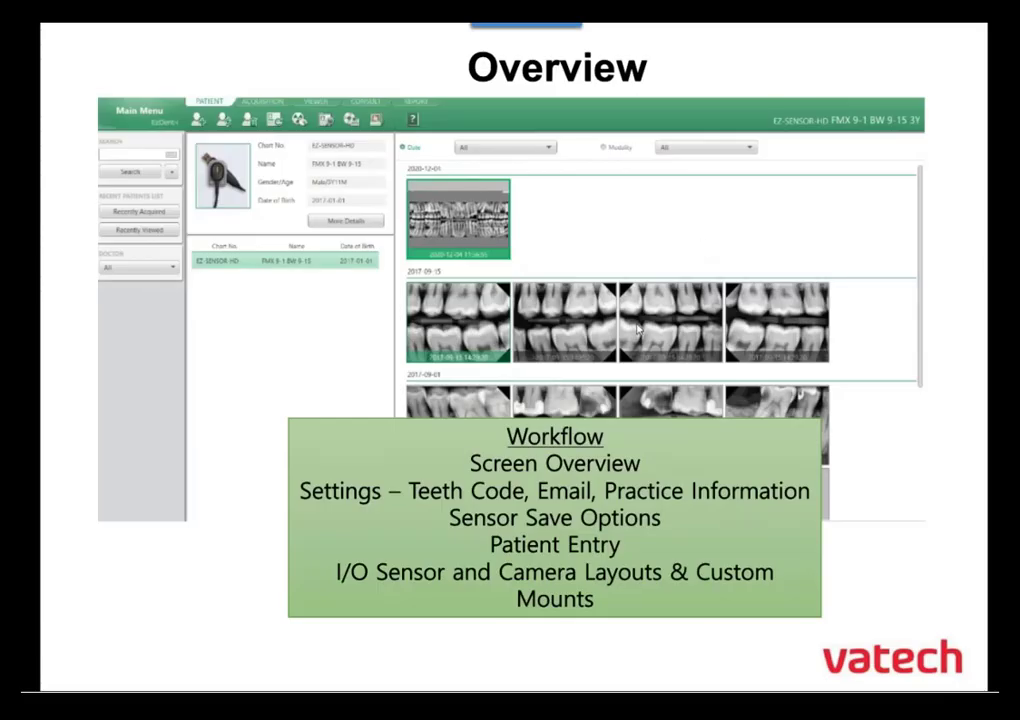
click(842, 454)
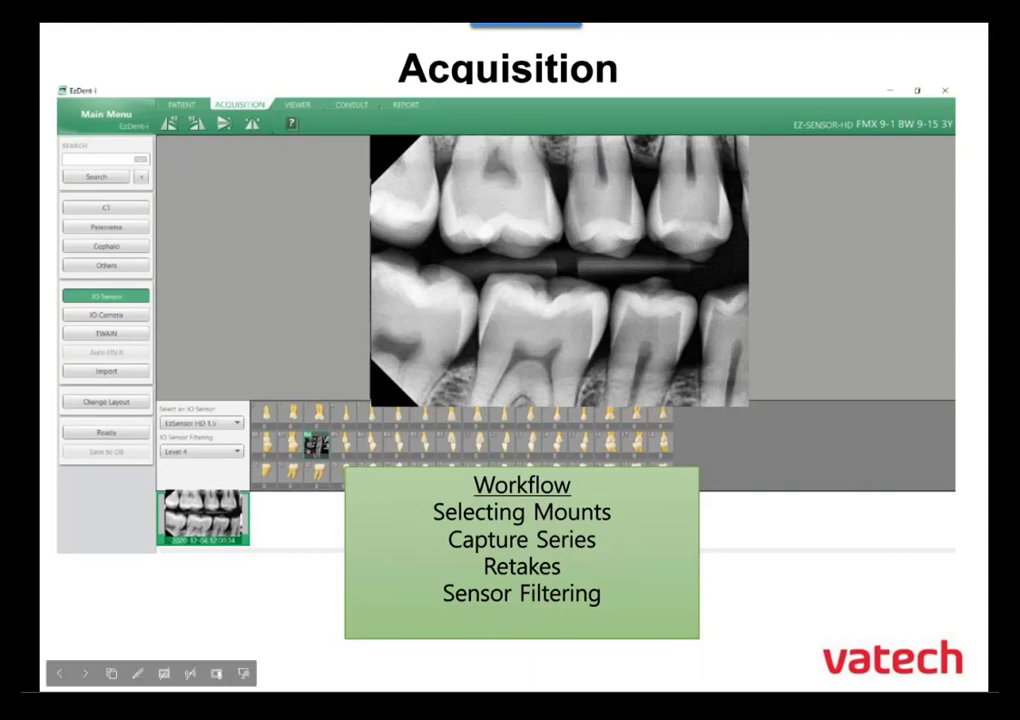
Switch to EzDent-i, enlarge the patient's image and report thumbnails and look through the images by date.
mouse_move(434, 704)
click(434, 652)
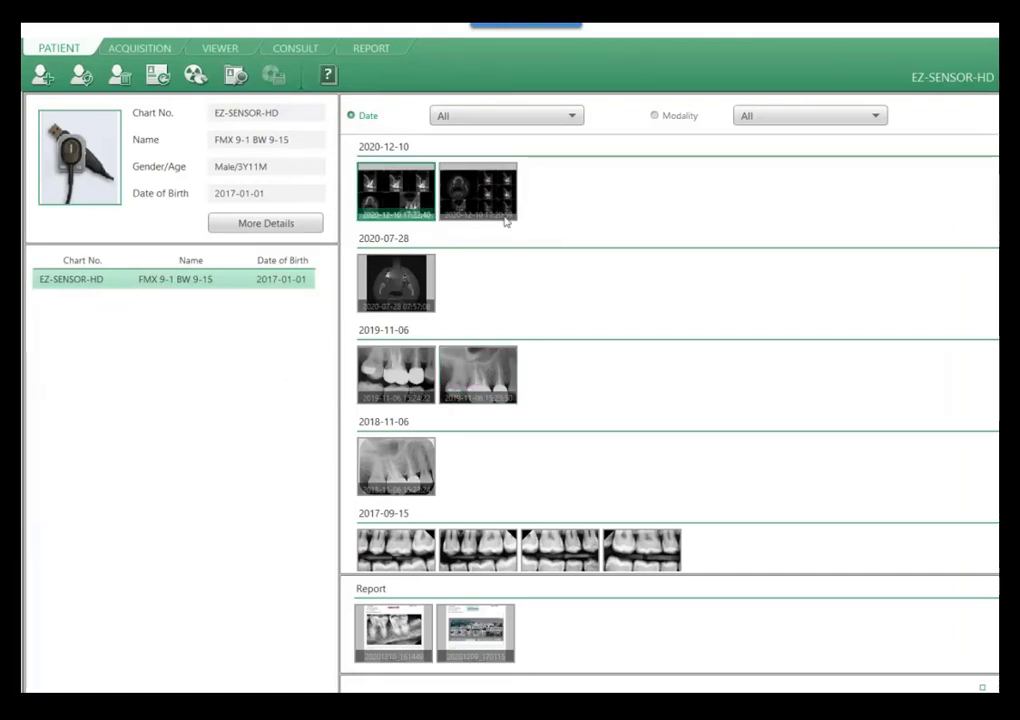
drag(1003, 687, 1019, 687)
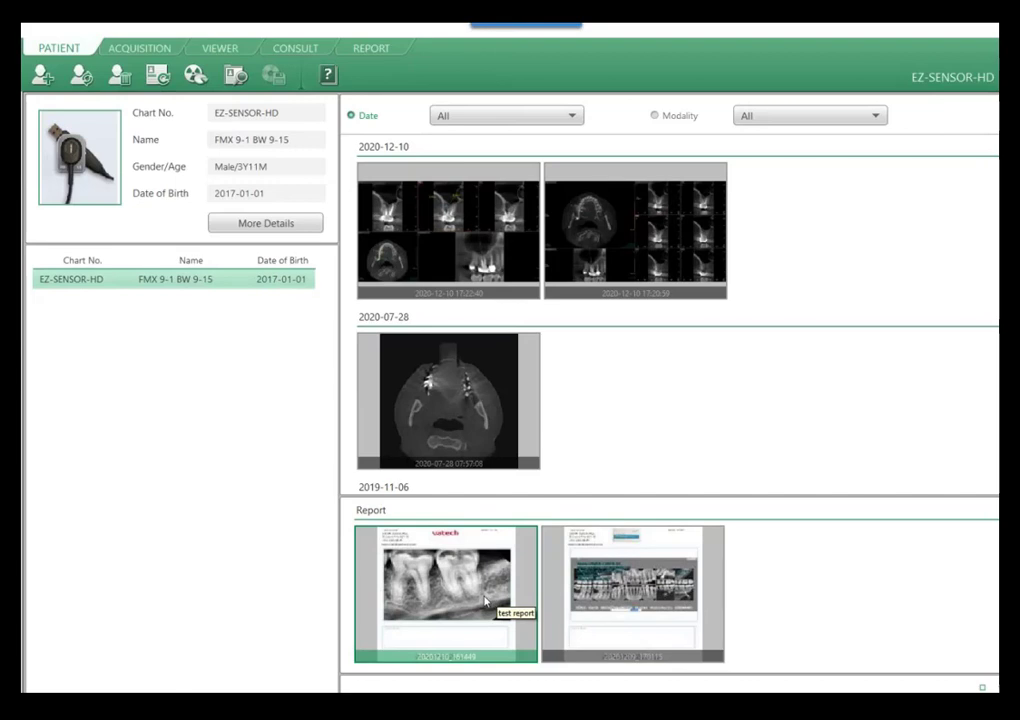
scroll(645, 350, down, 1)
scroll(645, 350, down, 6)
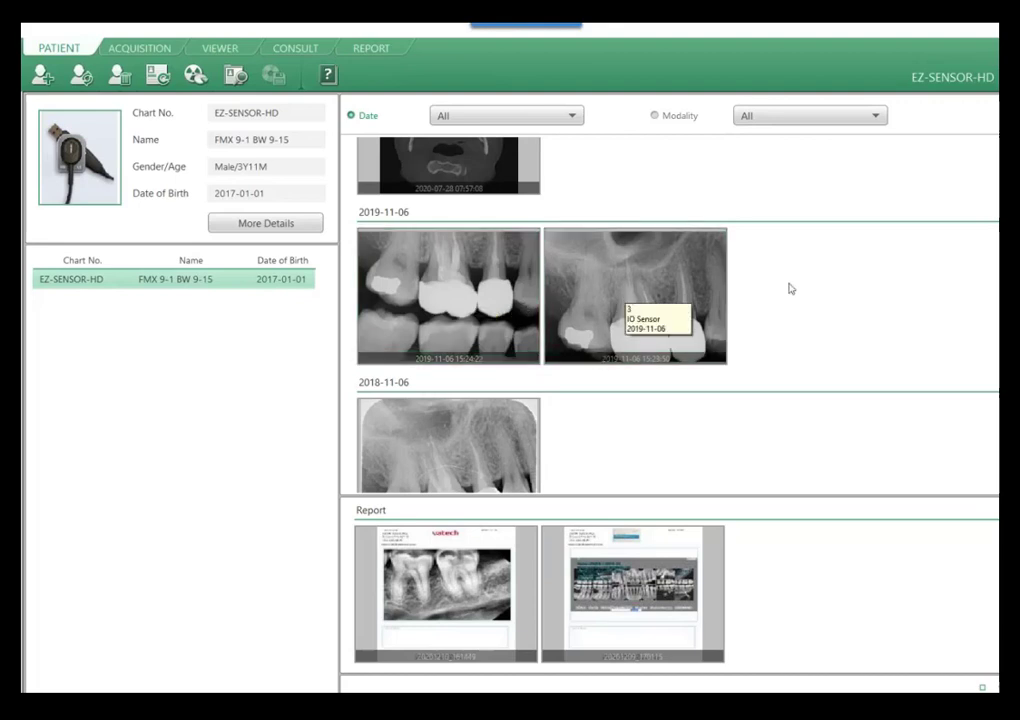
Look through the patient's older images down to 2017-09-01 and shrink the image and report thumbnails.
scroll(617, 394, down, 2)
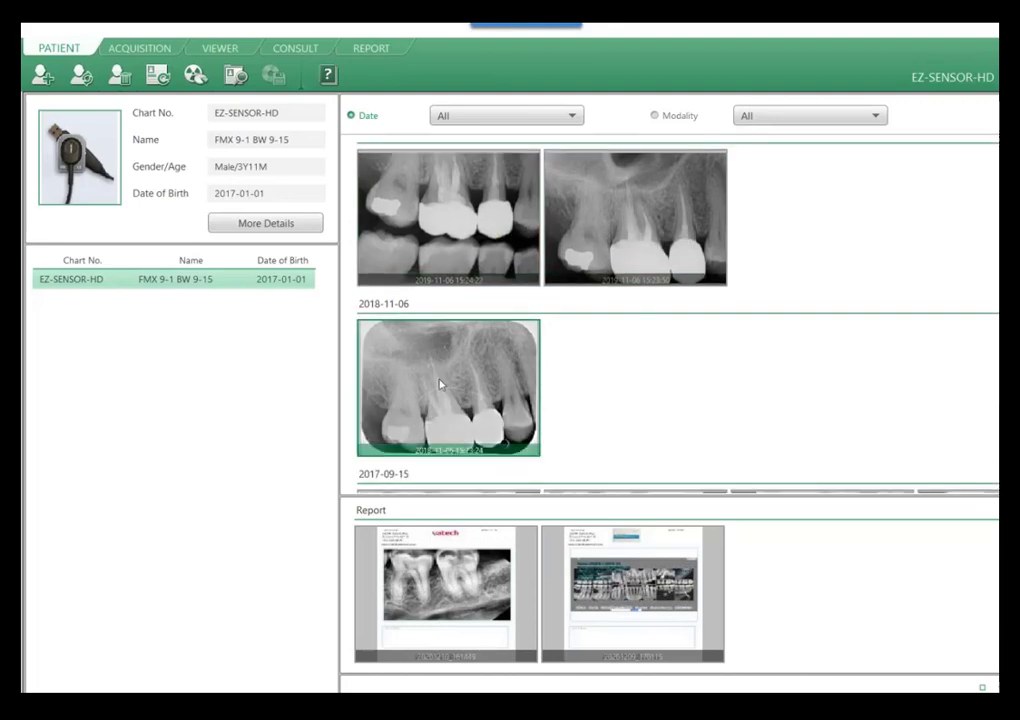
scroll(580, 375, down, 4)
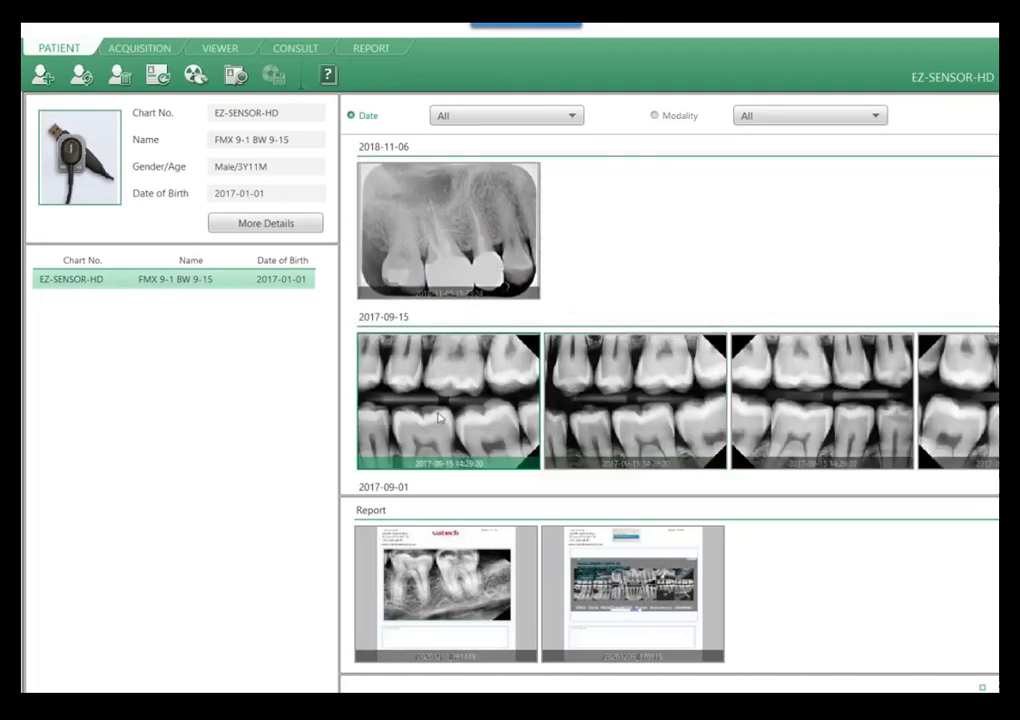
scroll(697, 368, down, 6)
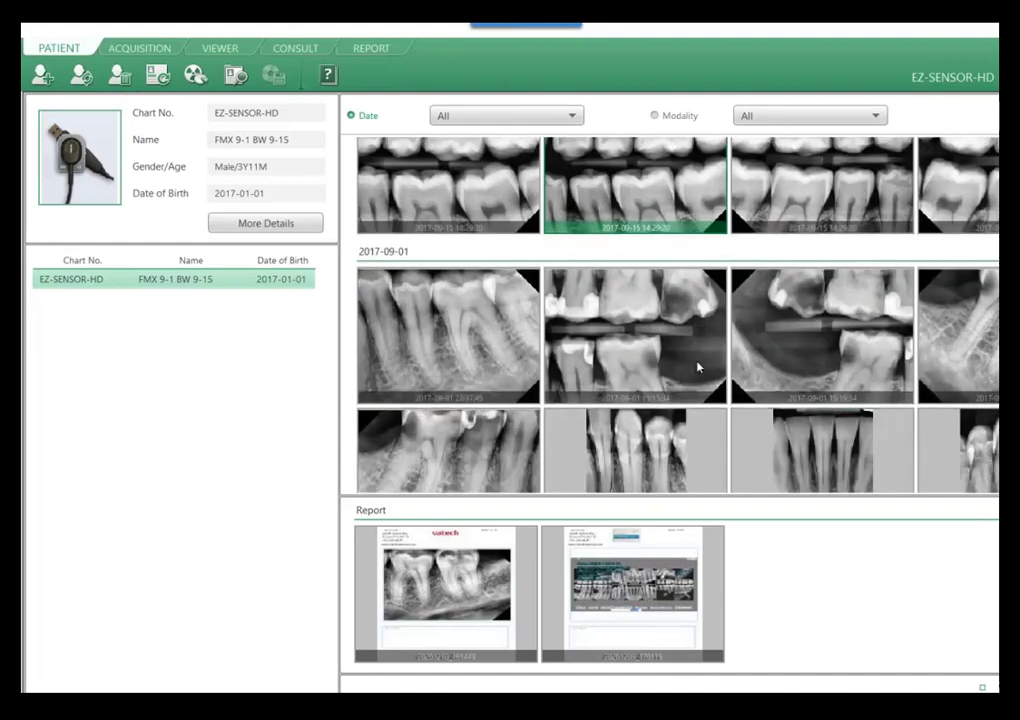
scroll(698, 368, down, 1)
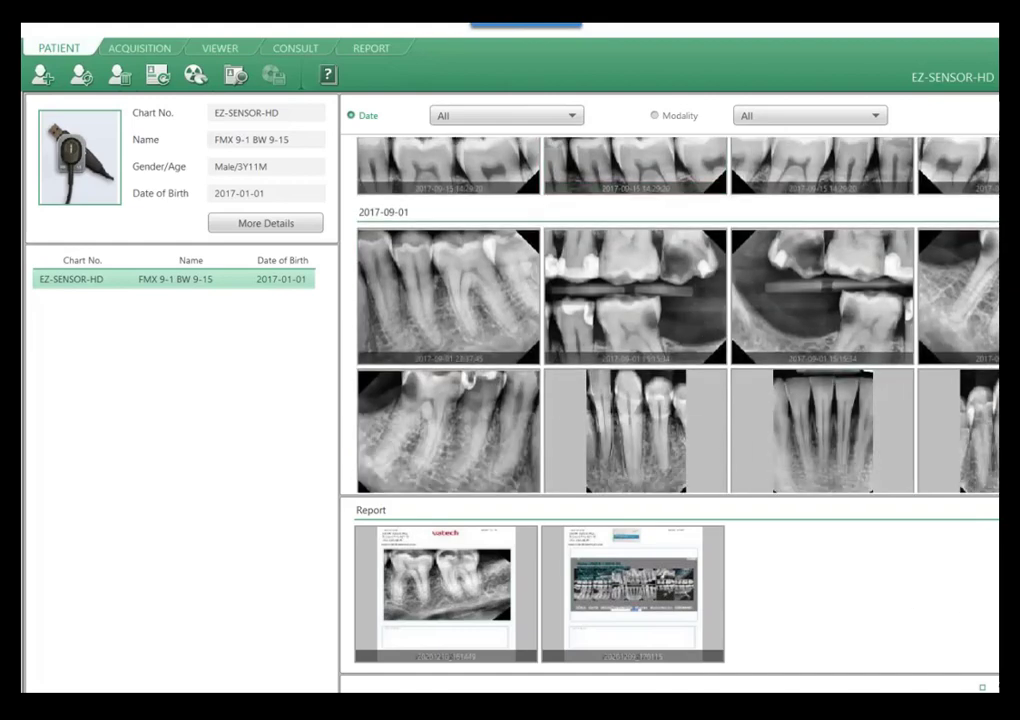
drag(1018, 687, 997, 687)
scroll(774, 453, up, 3)
scroll(770, 447, down, 3)
scroll(765, 440, up, 3)
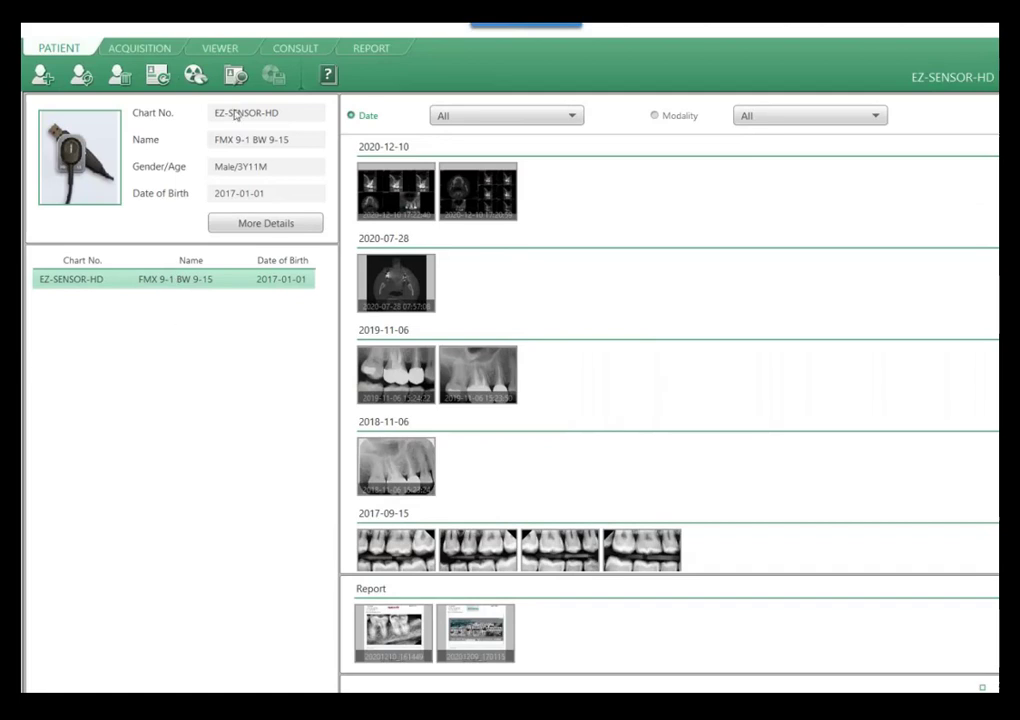
Go to image acquisition, set the IO Sensor 4 BW 2 PA layout as default and apply it.
click(149, 52)
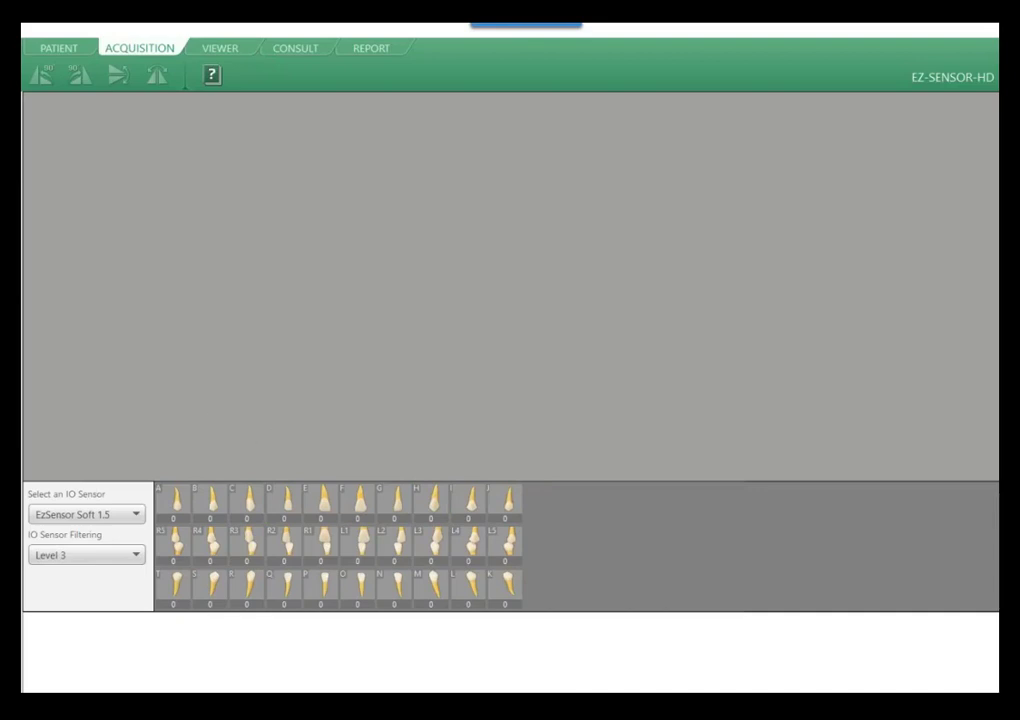
click(200, 645)
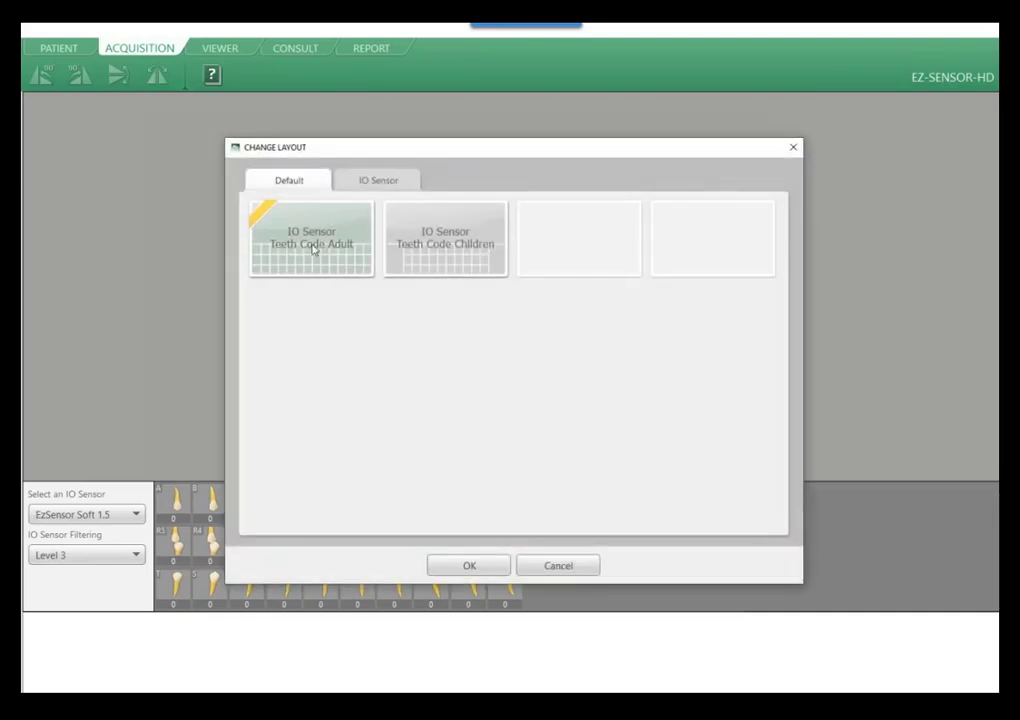
click(384, 182)
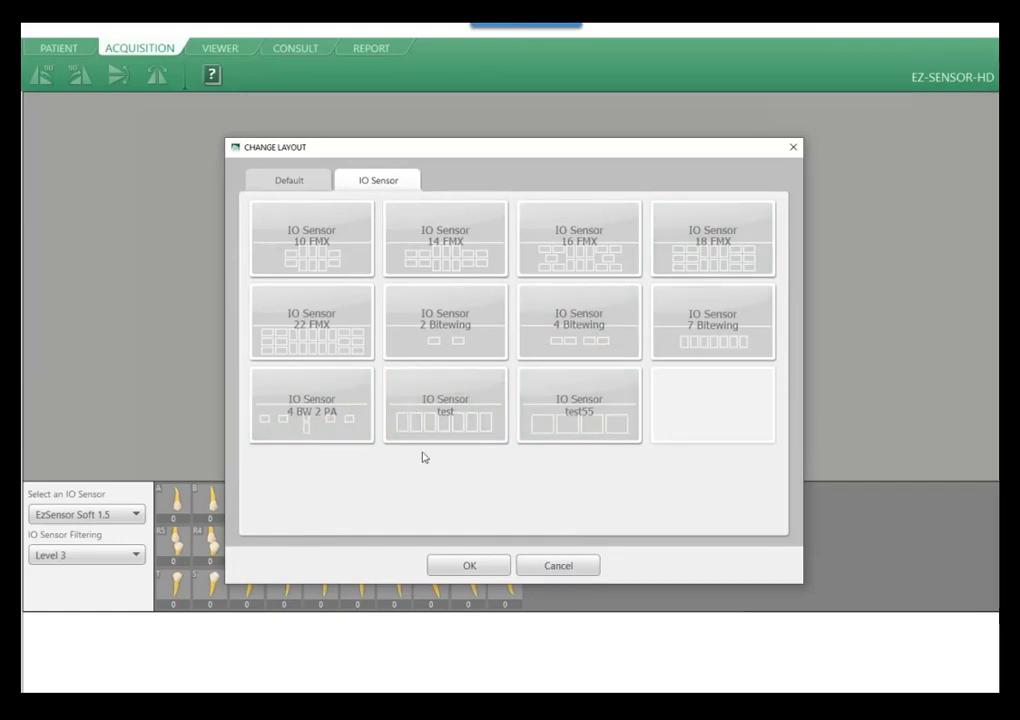
right_click(323, 400)
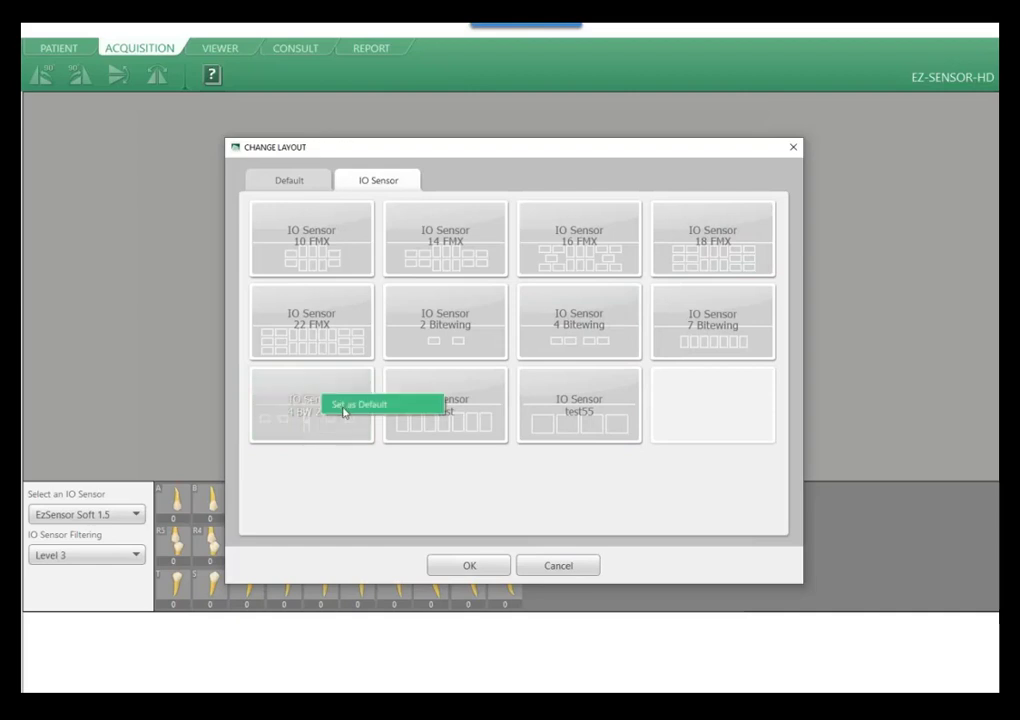
click(344, 411)
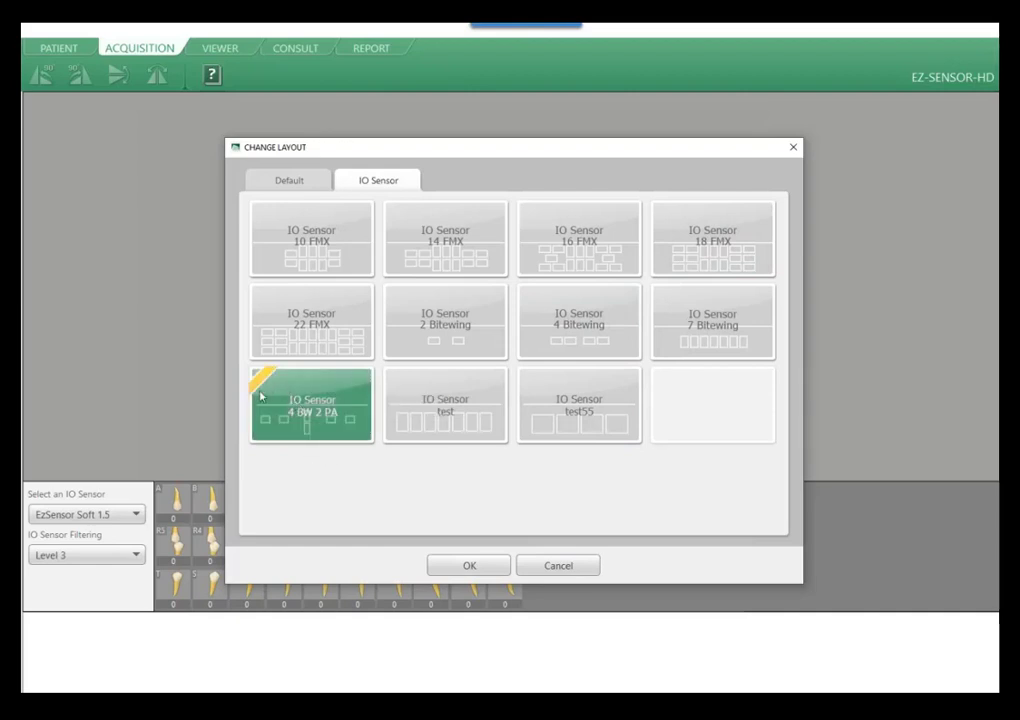
click(493, 567)
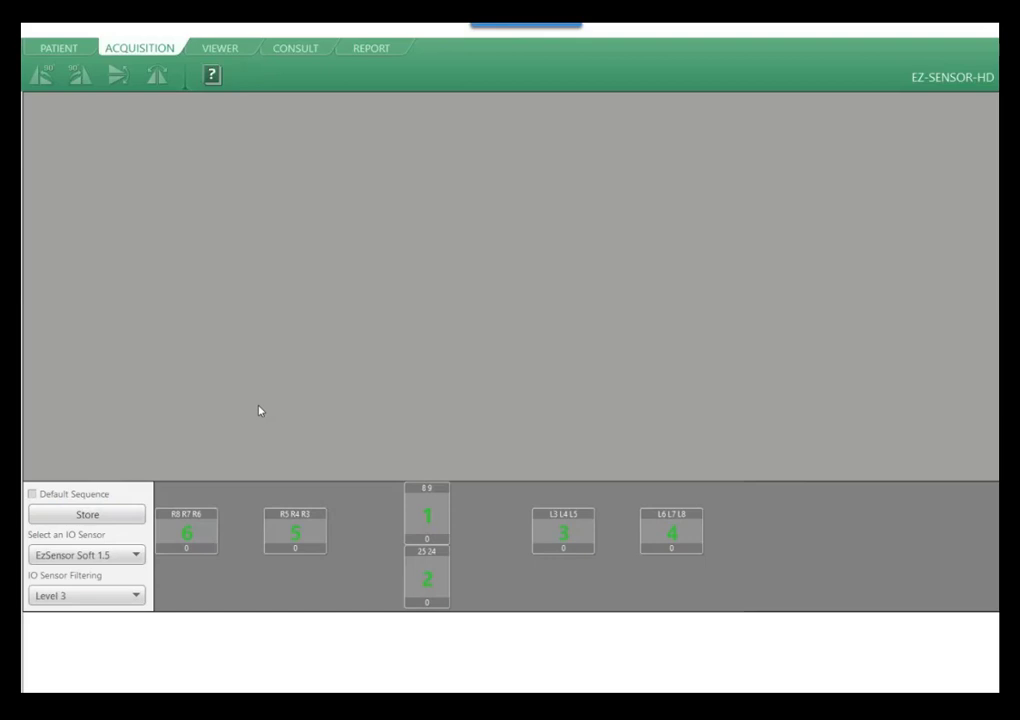
Toggle the default sequence on and off, and clear the sequence numbers from the layout's slots.
click(33, 495)
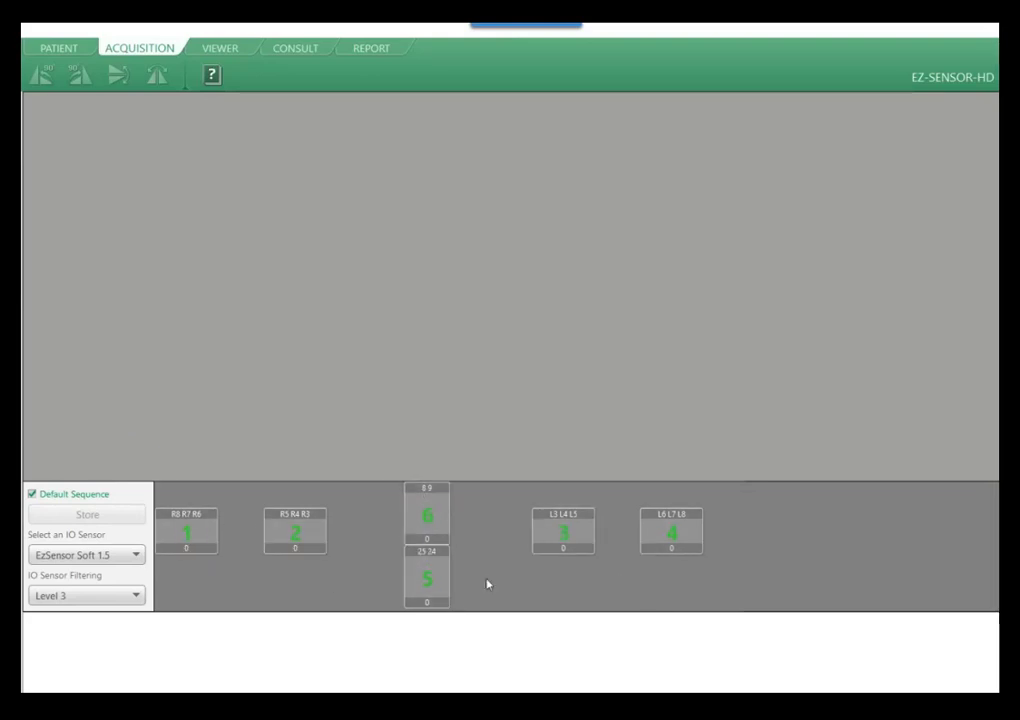
click(38, 498)
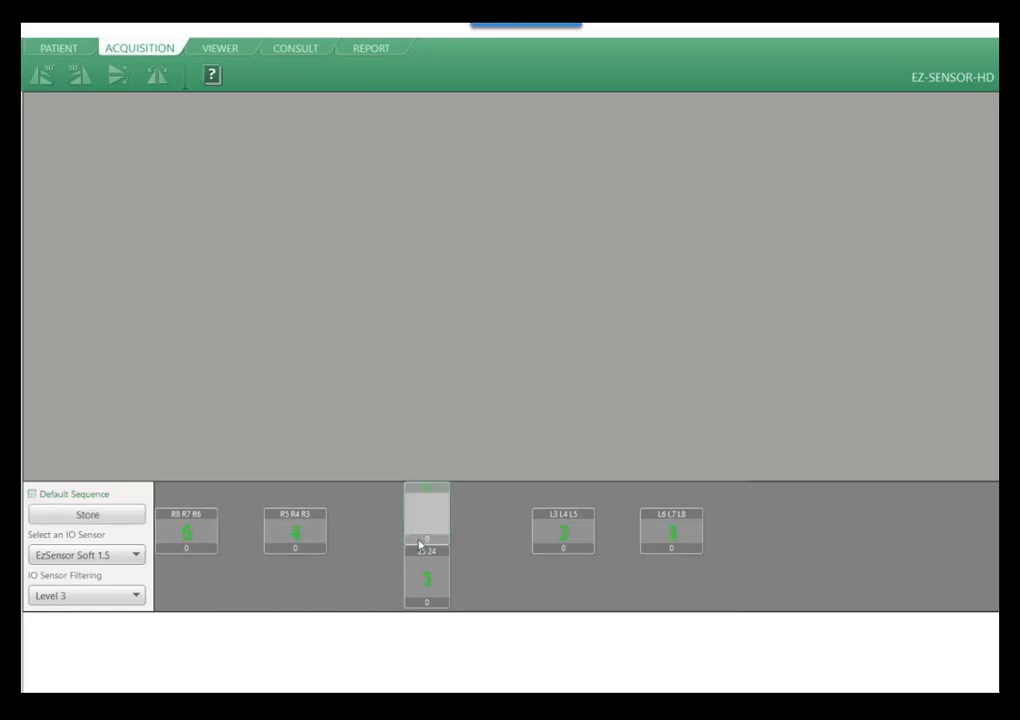
click(578, 540)
click(649, 547)
click(281, 540)
click(210, 549)
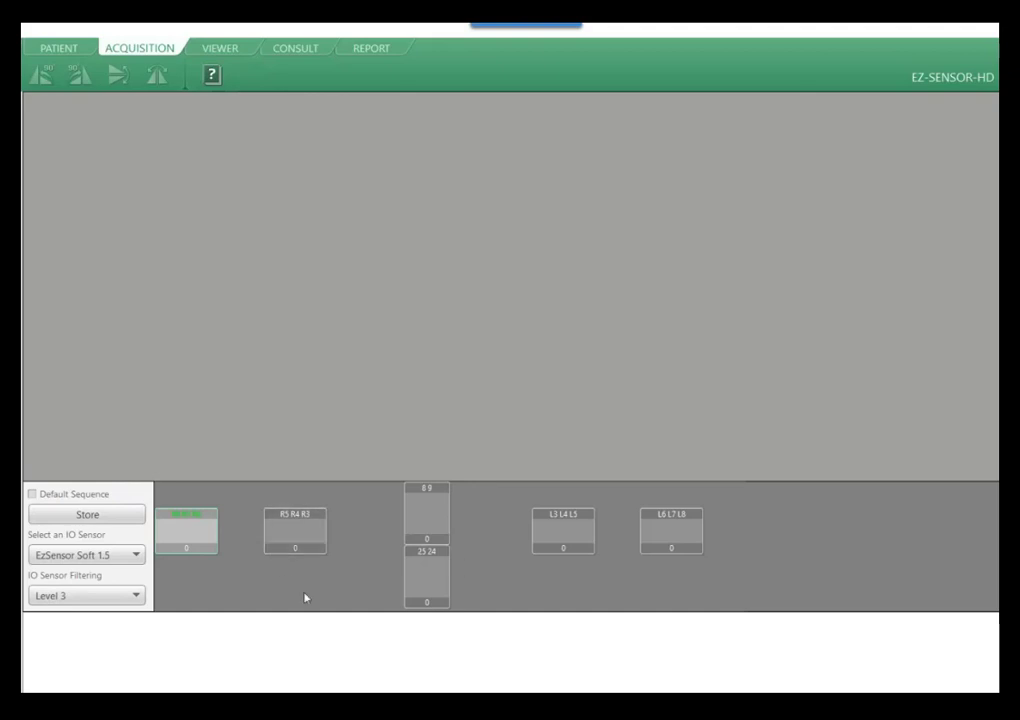
Number the slots L6-L8, L3-L5, R5-R3, R8-R6, 8-9 and 25-24 as 1 to 6, store the sequence and select slot 1.
click(670, 538)
click(570, 540)
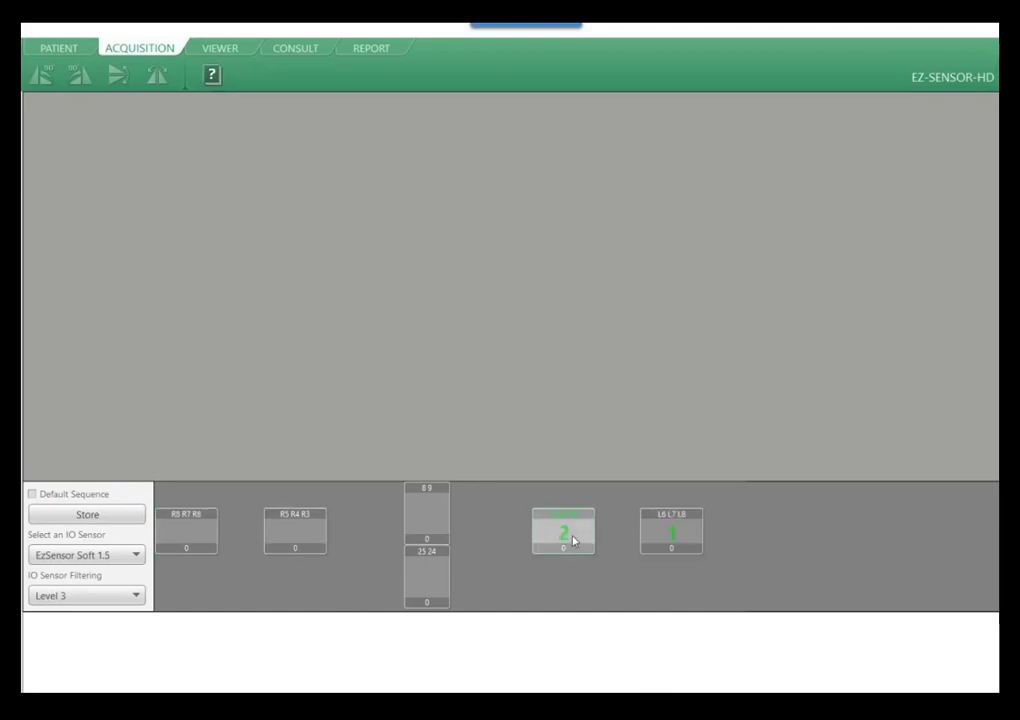
click(290, 538)
click(185, 536)
click(433, 524)
click(431, 584)
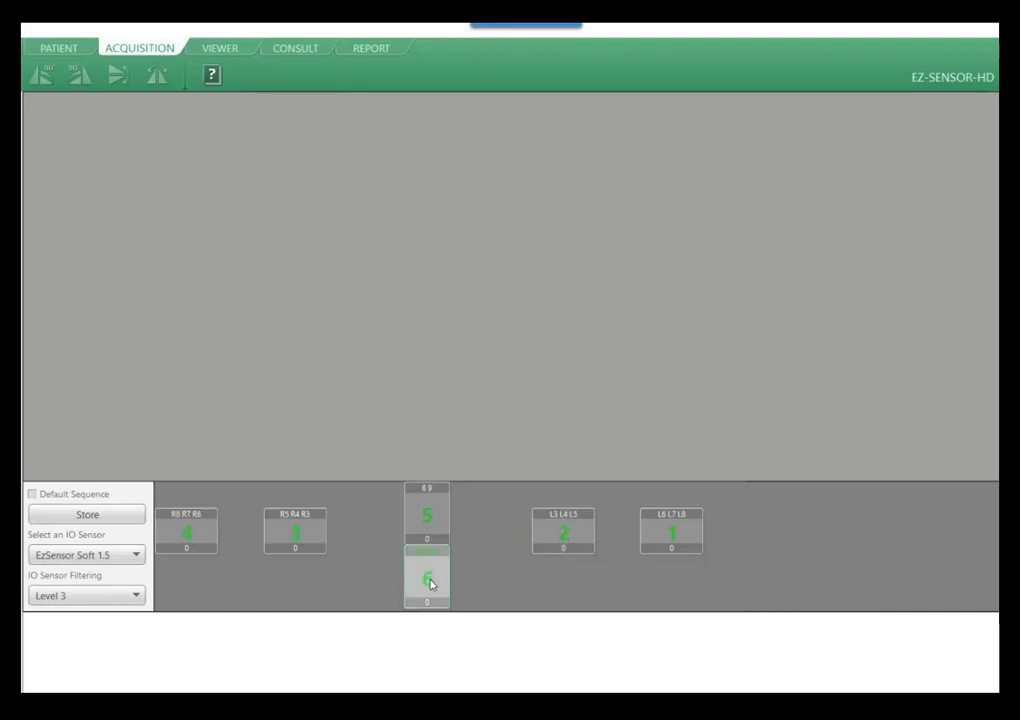
click(103, 513)
click(511, 412)
click(658, 523)
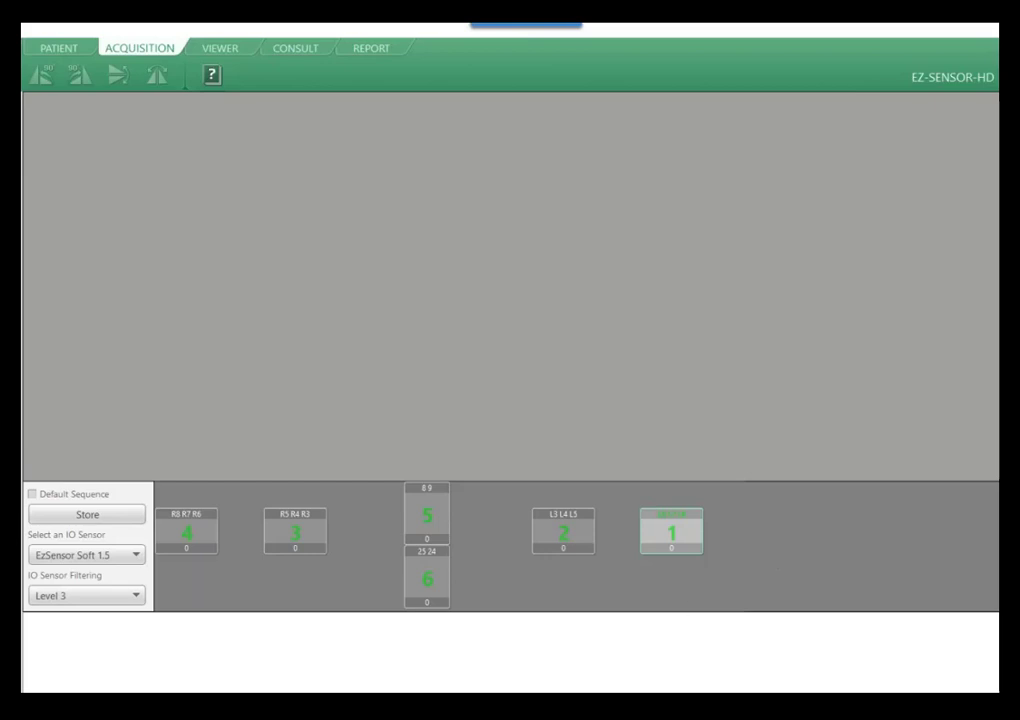
Switch the layout back to the default sequence and view the IO Sensor Filtering levels, keeping Level 3.
click(32, 494)
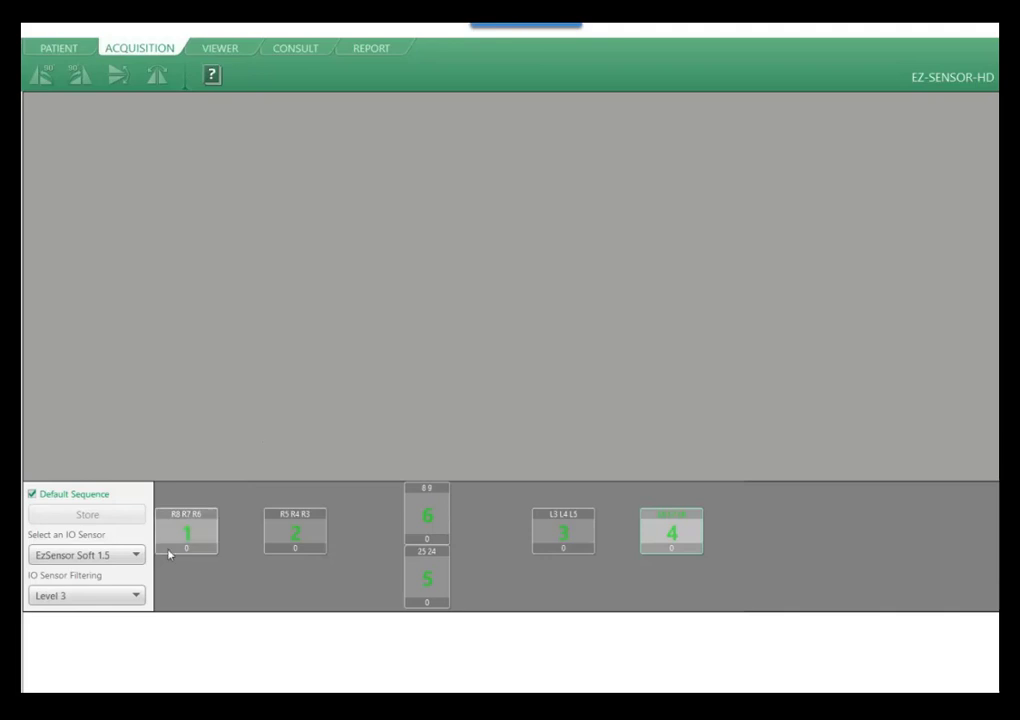
click(101, 600)
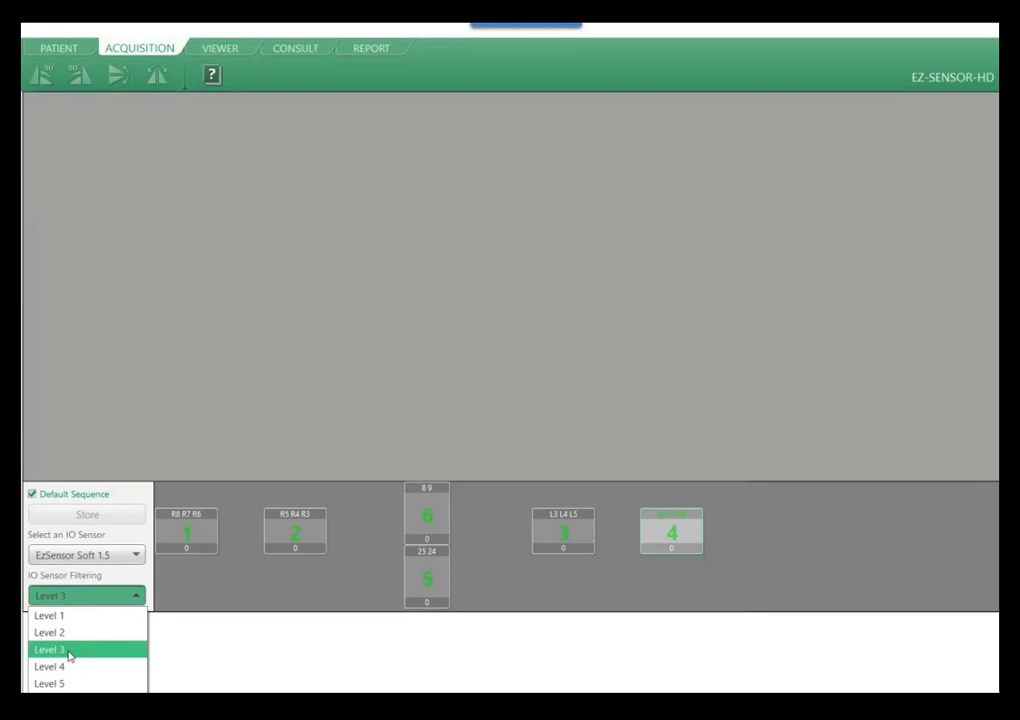
click(264, 658)
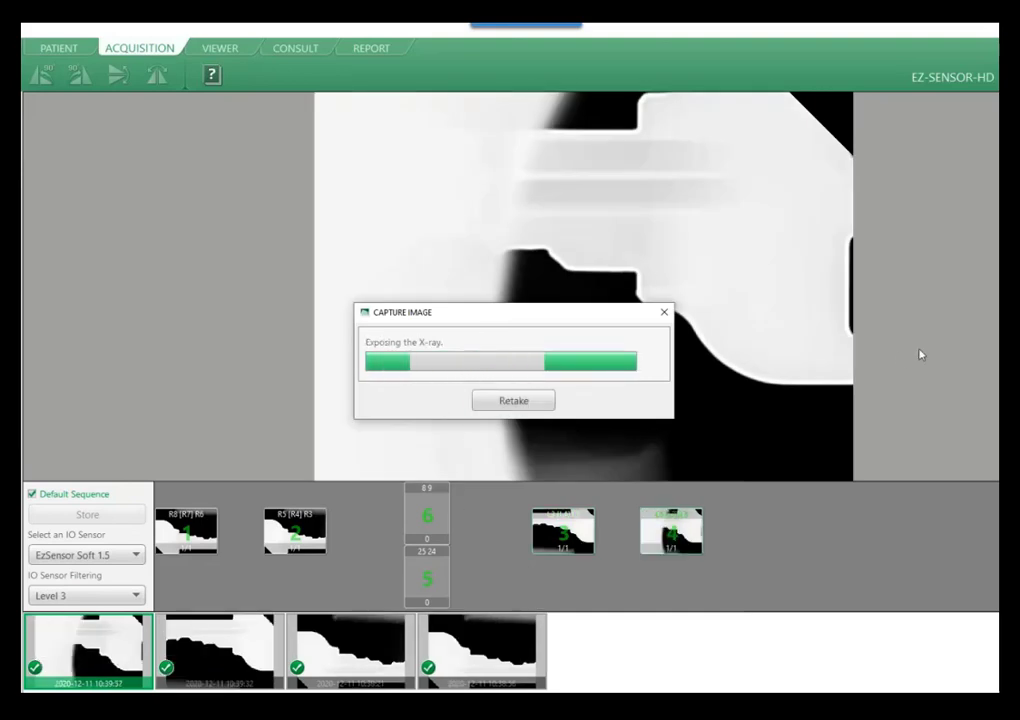
Retake the most recent X-ray capture in the L6 L7 L8 slot.
click(512, 401)
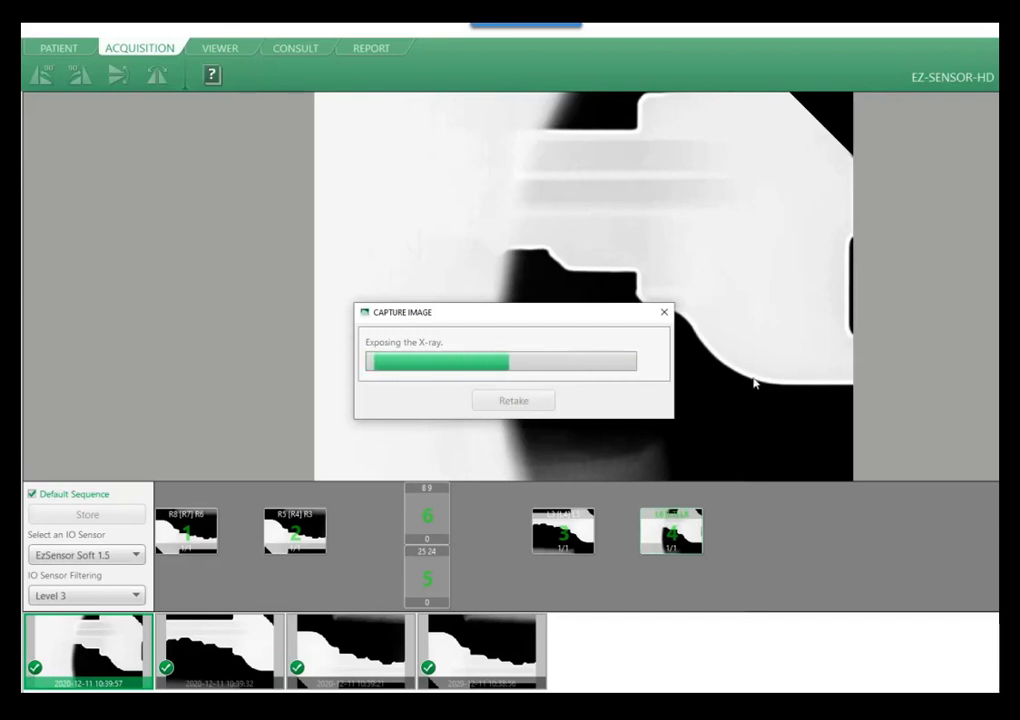
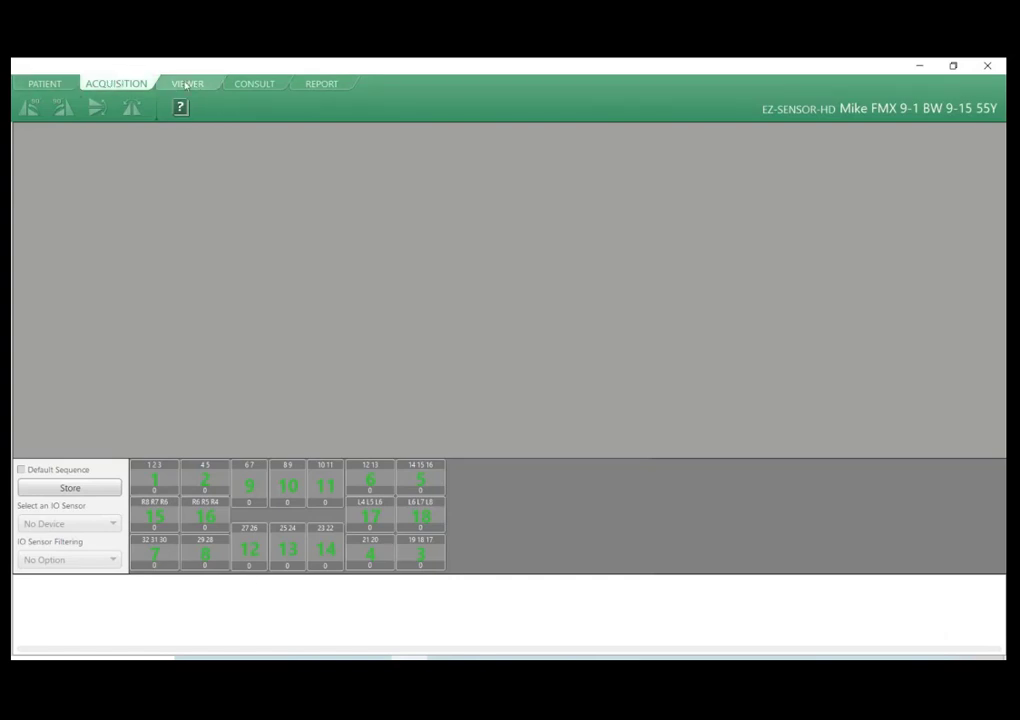
Return to the patient's image list and look through the intraoral images dated 2017-09-01.
click(44, 83)
scroll(820, 442, down, 5)
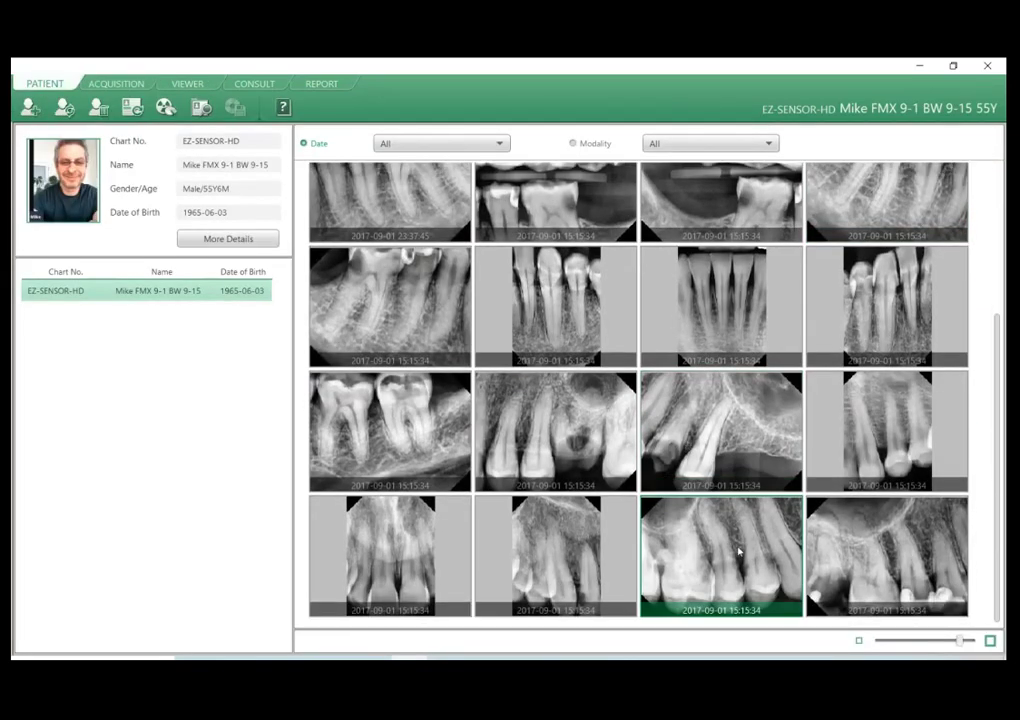
scroll(739, 551, up, 3)
scroll(760, 420, down, 3)
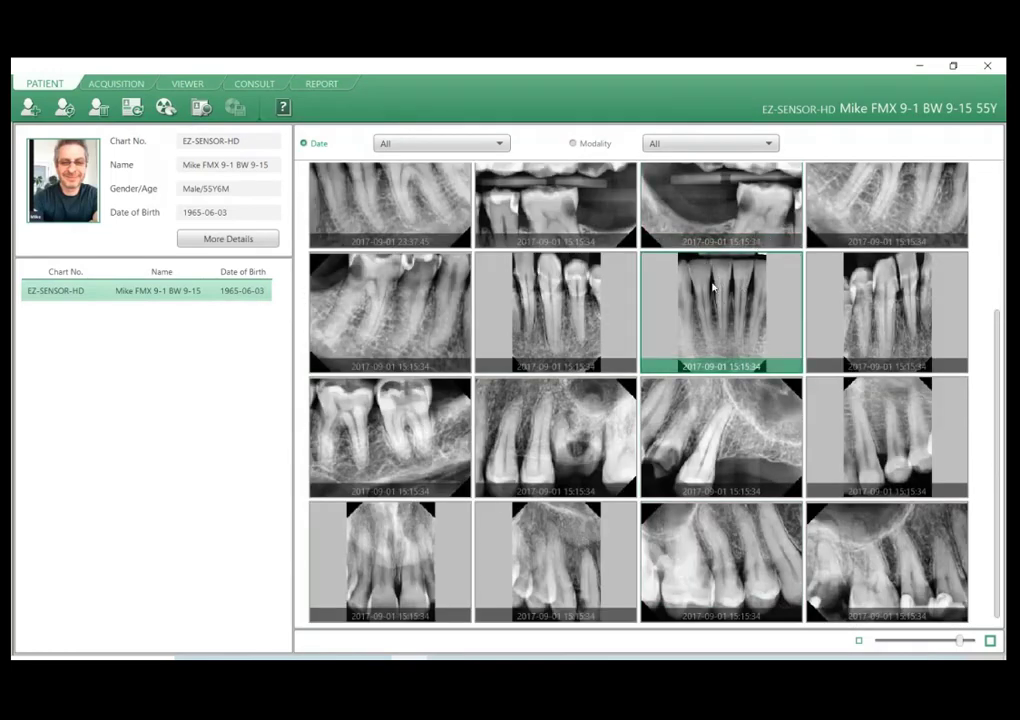
Open the viewer and browse the patient's image strip, viewing an upper molar image and the lower incisor image.
click(187, 83)
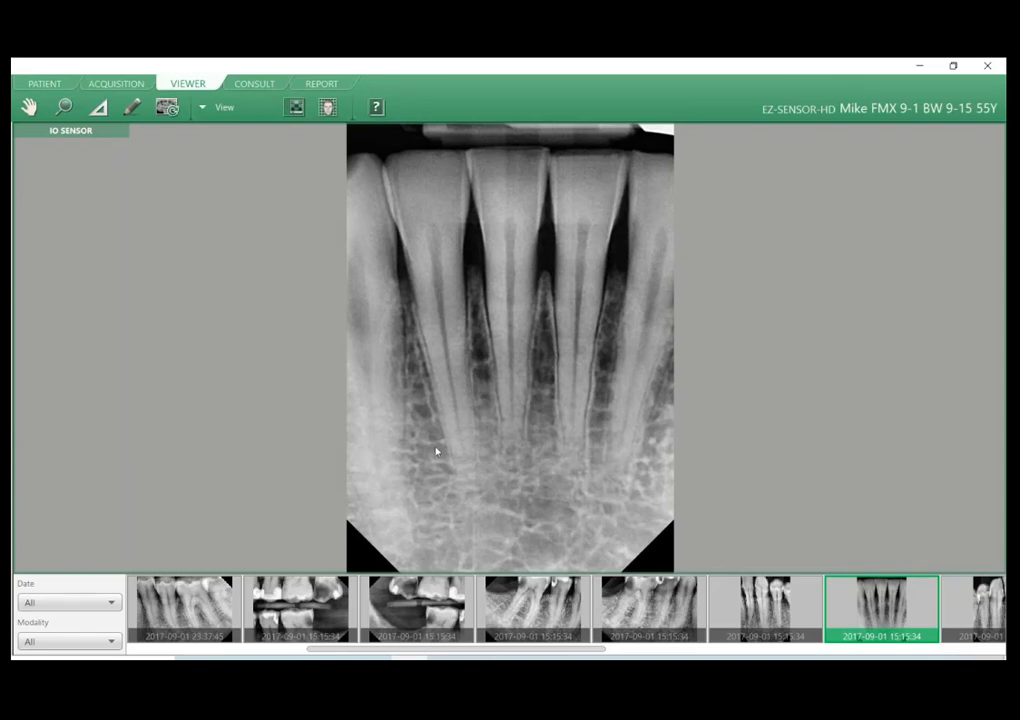
drag(426, 651, 760, 658)
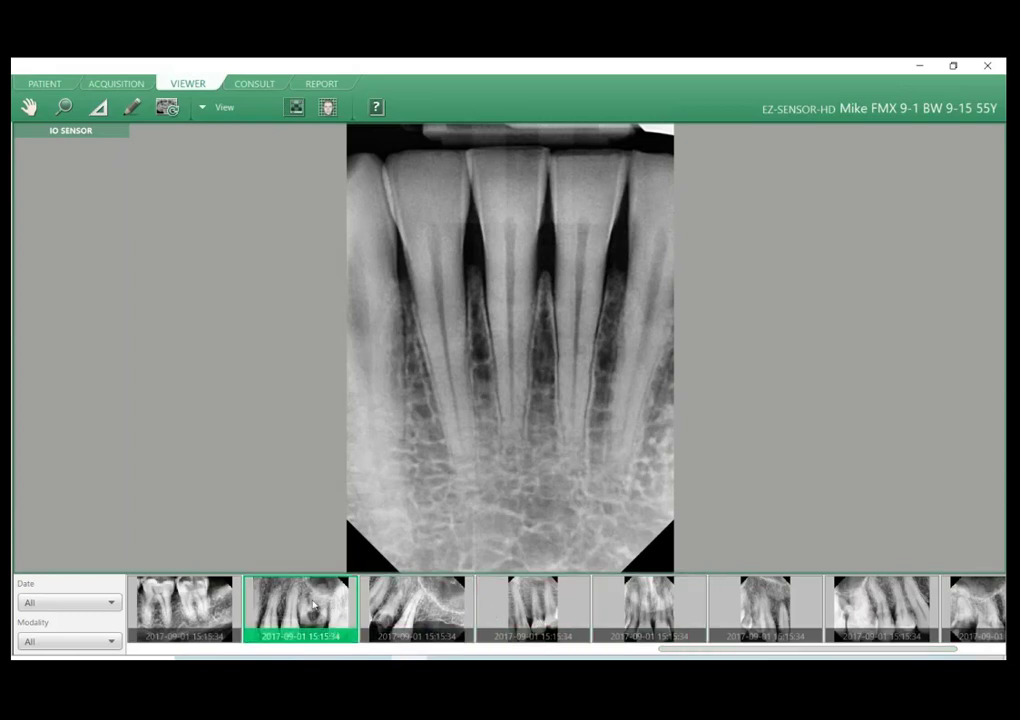
click(313, 603)
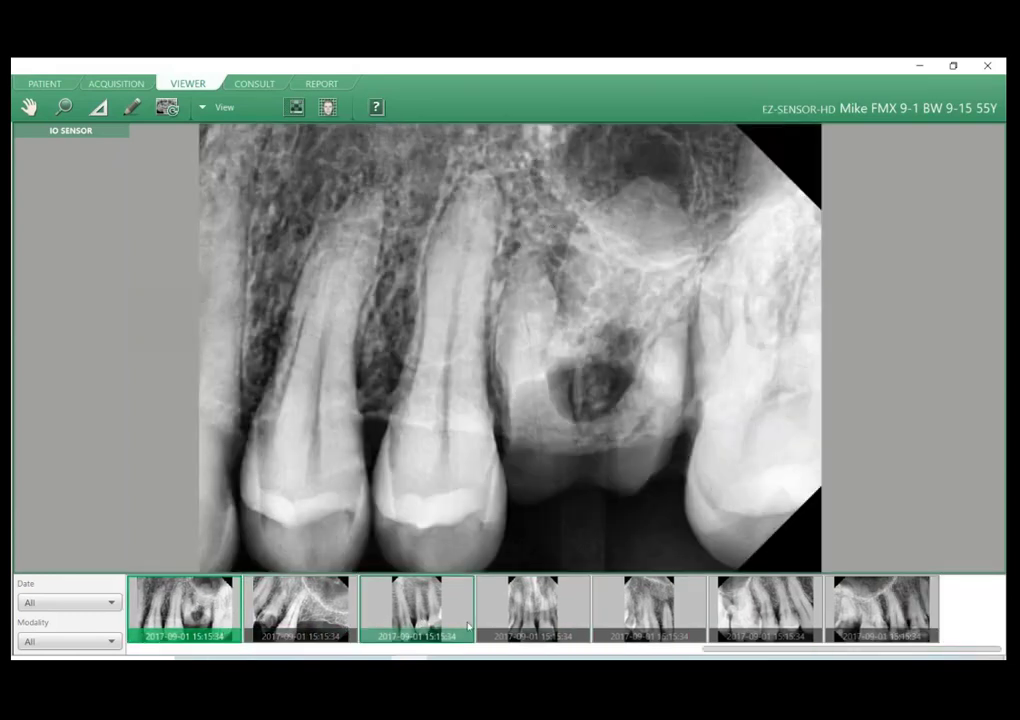
scroll(468, 626, up, 6)
click(567, 604)
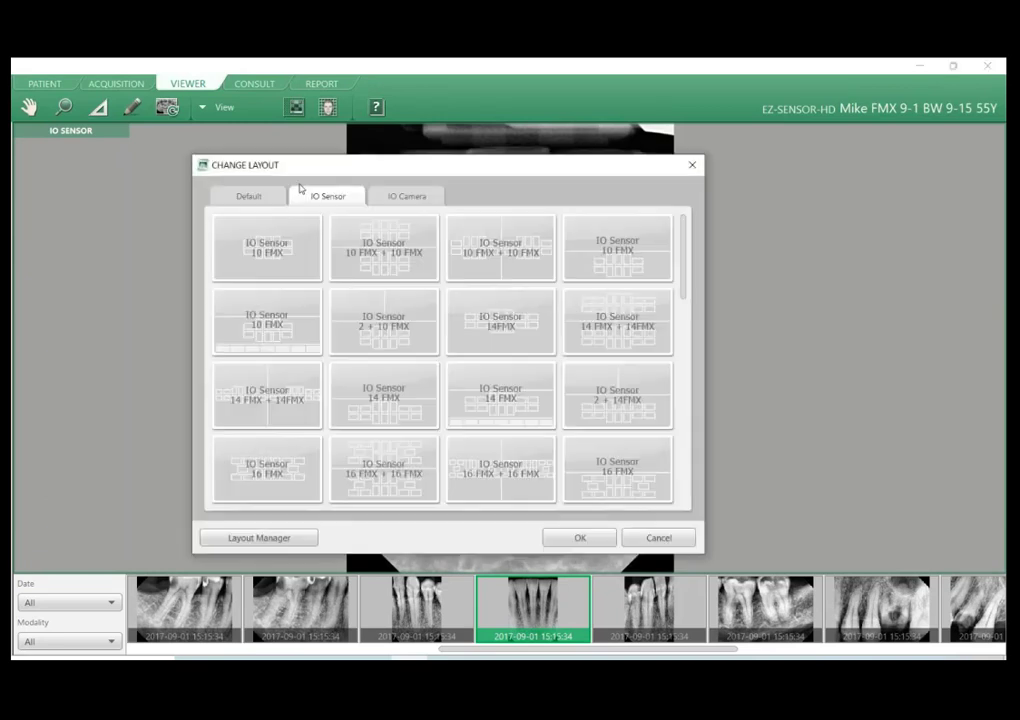
Look through the viewer's Default, IO Sensor and IO Camera layout choices.
click(253, 198)
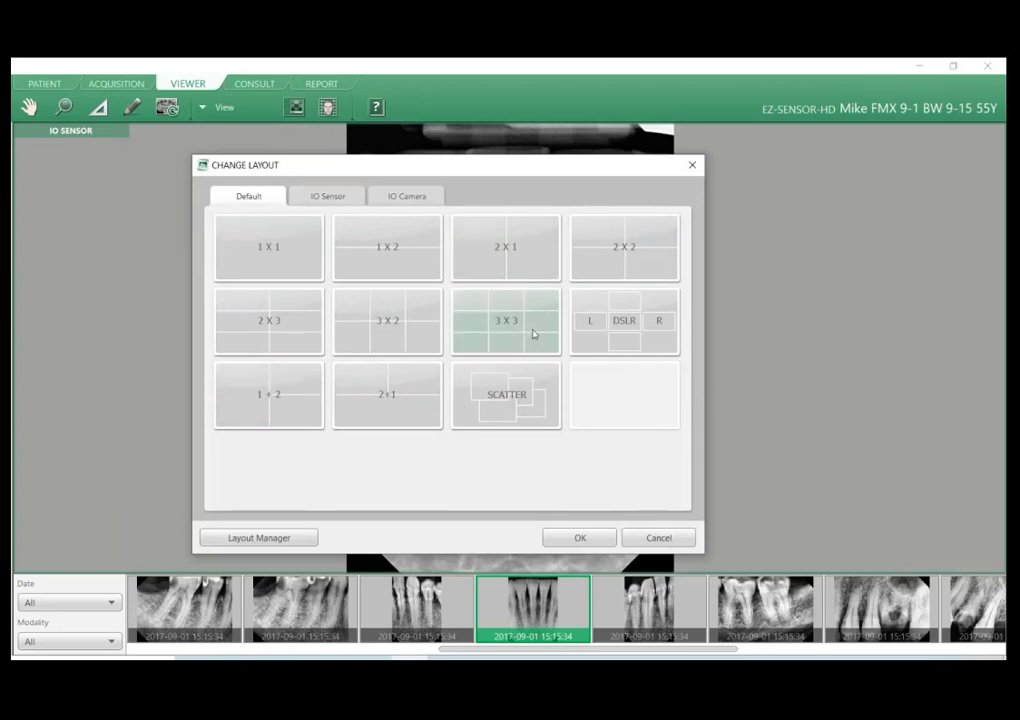
click(333, 202)
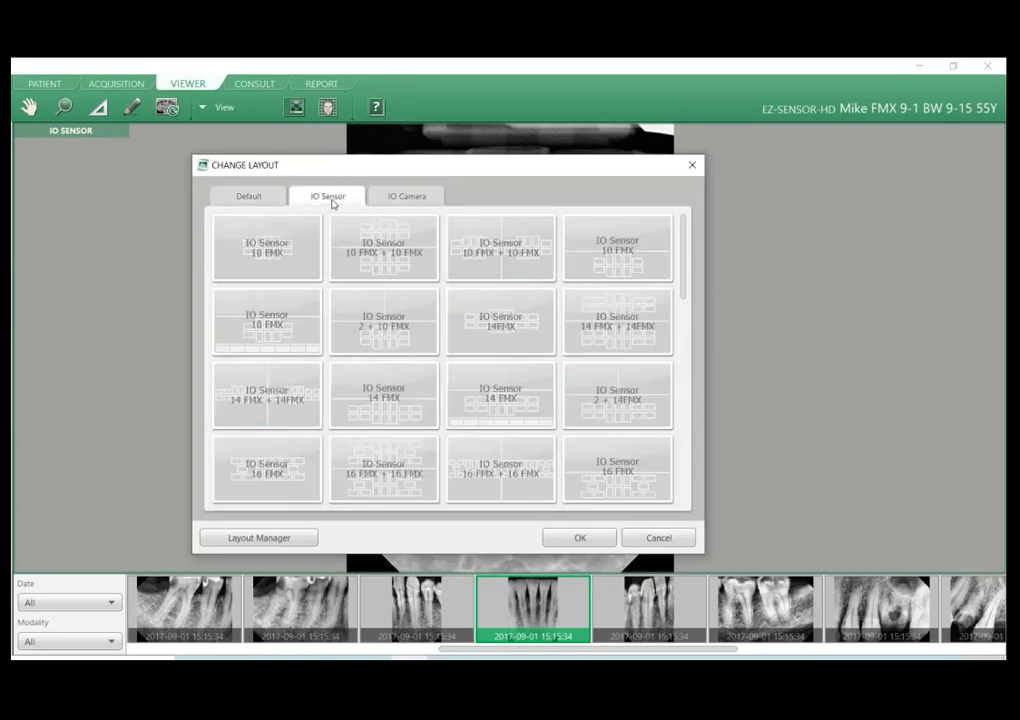
click(399, 202)
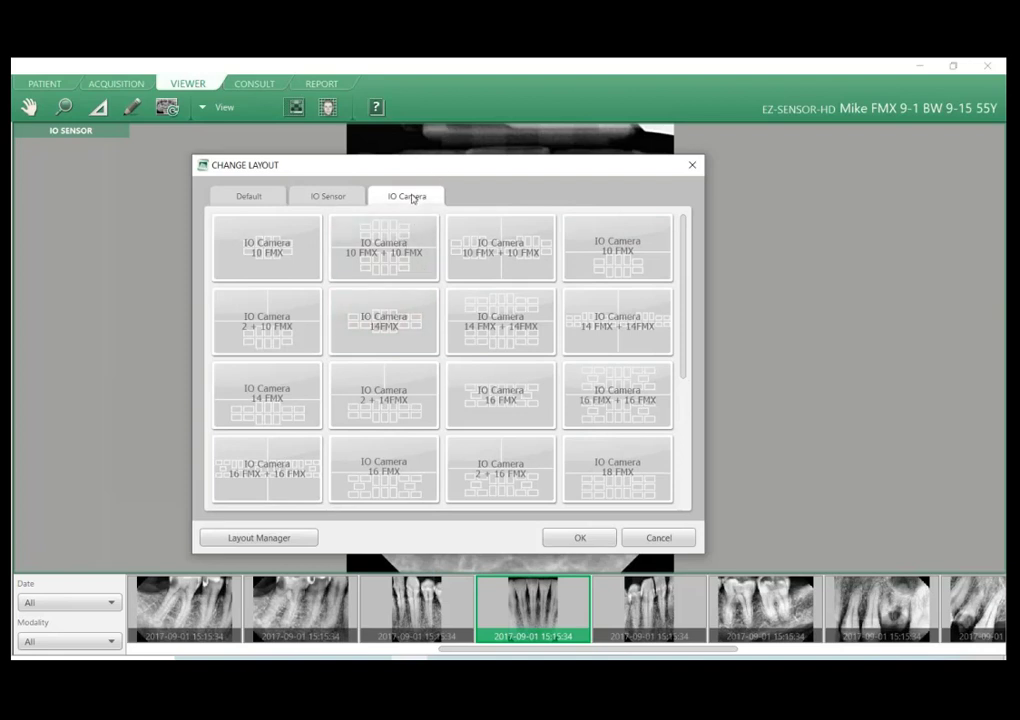
click(323, 200)
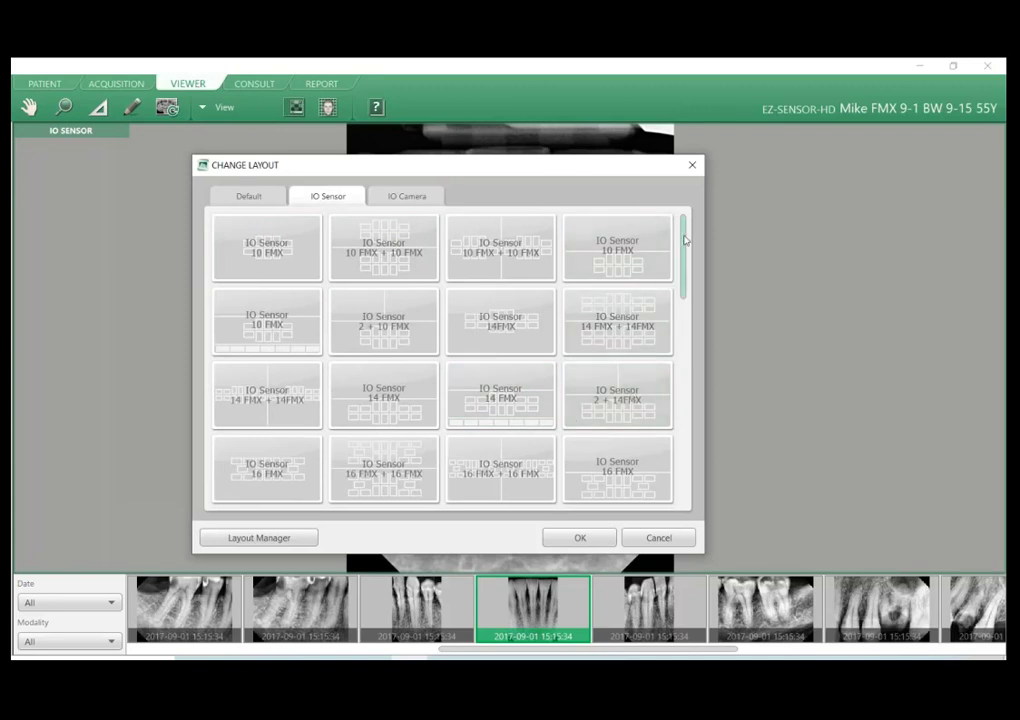
Set the single-pane IO Sensor 18 FMX layout as the default and apply it to the viewer.
drag(687, 238, 694, 300)
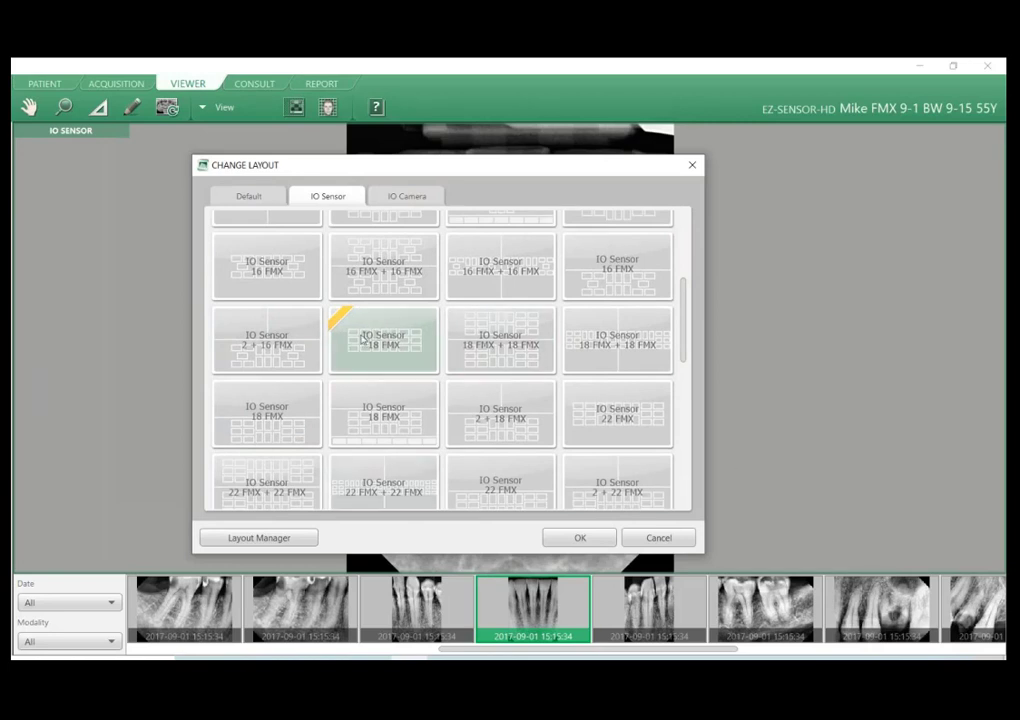
right_click(362, 339)
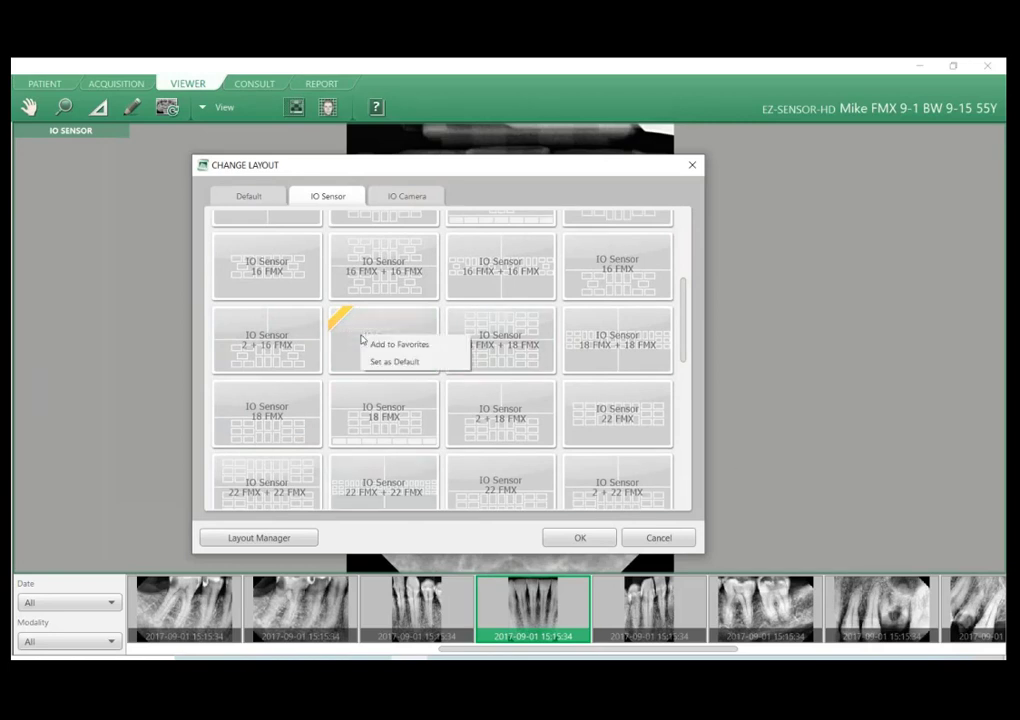
click(366, 344)
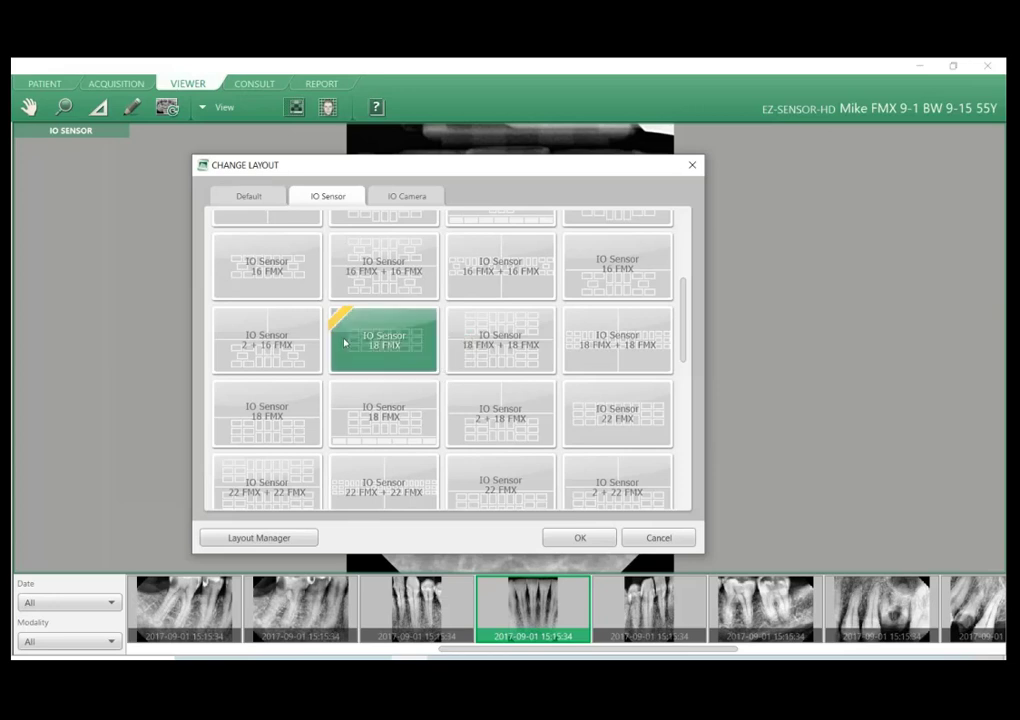
right_click(480, 332)
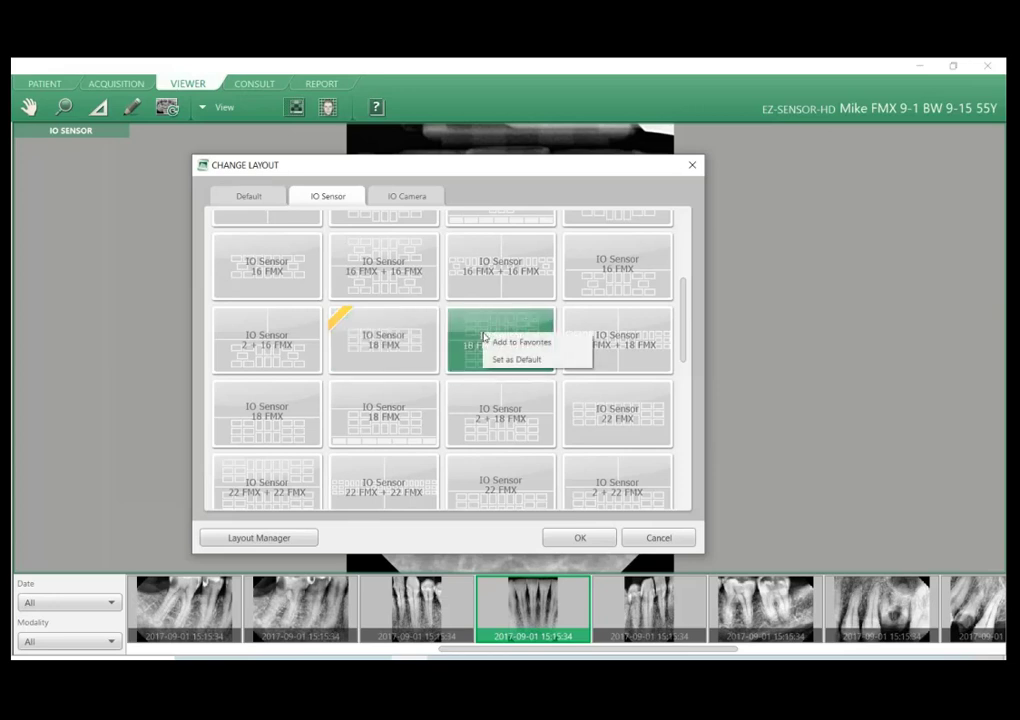
click(378, 337)
right_click(376, 340)
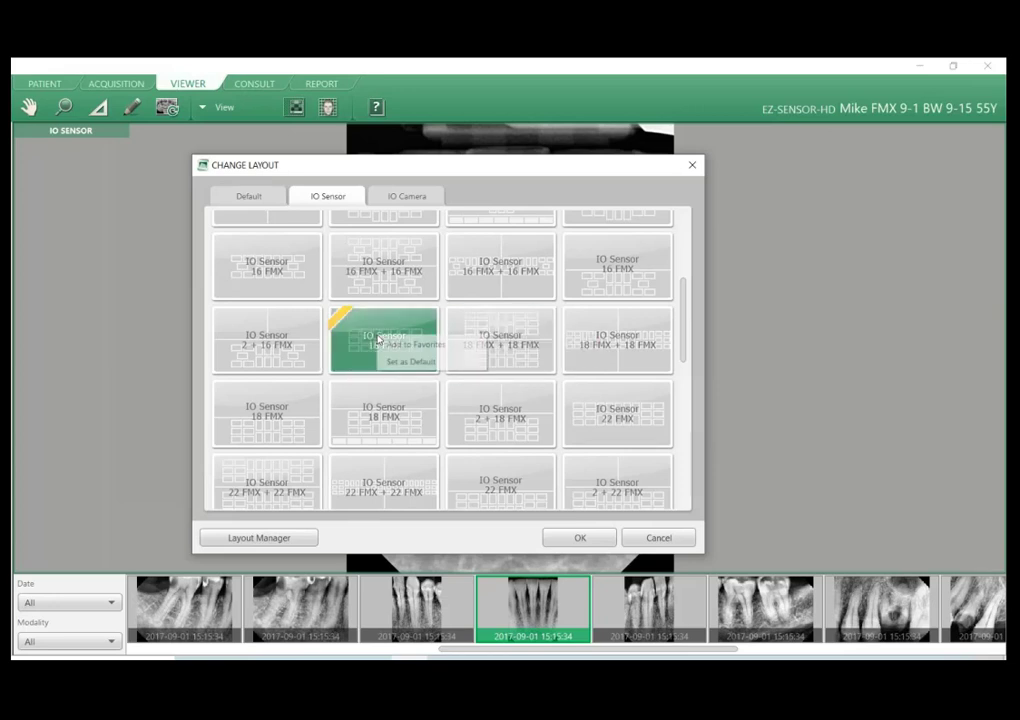
click(403, 359)
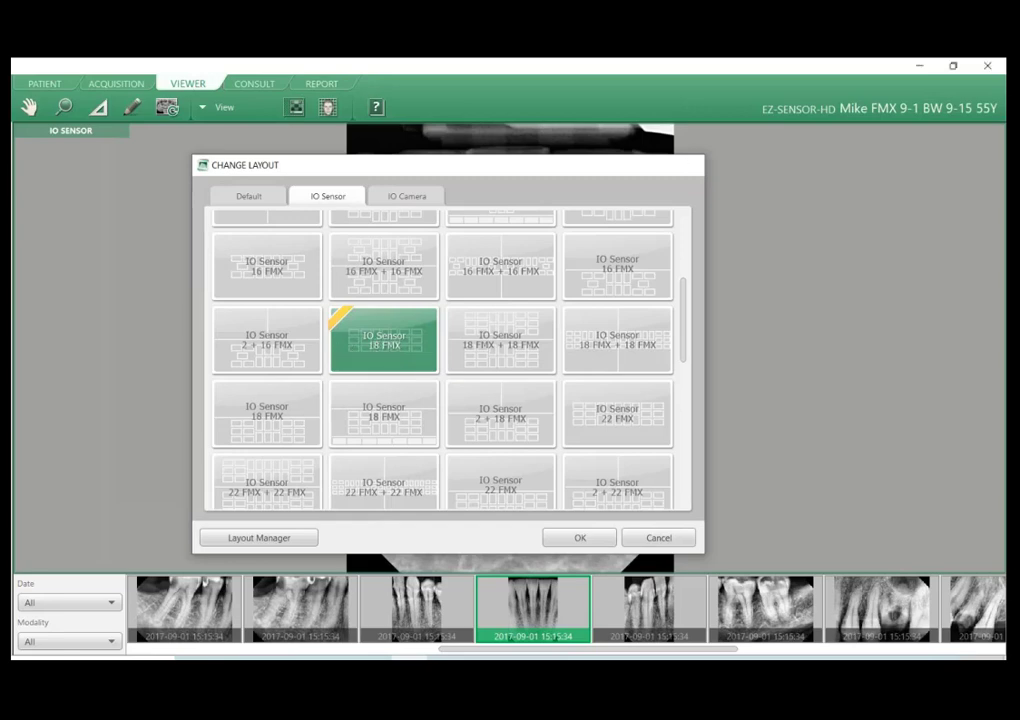
double_click(378, 350)
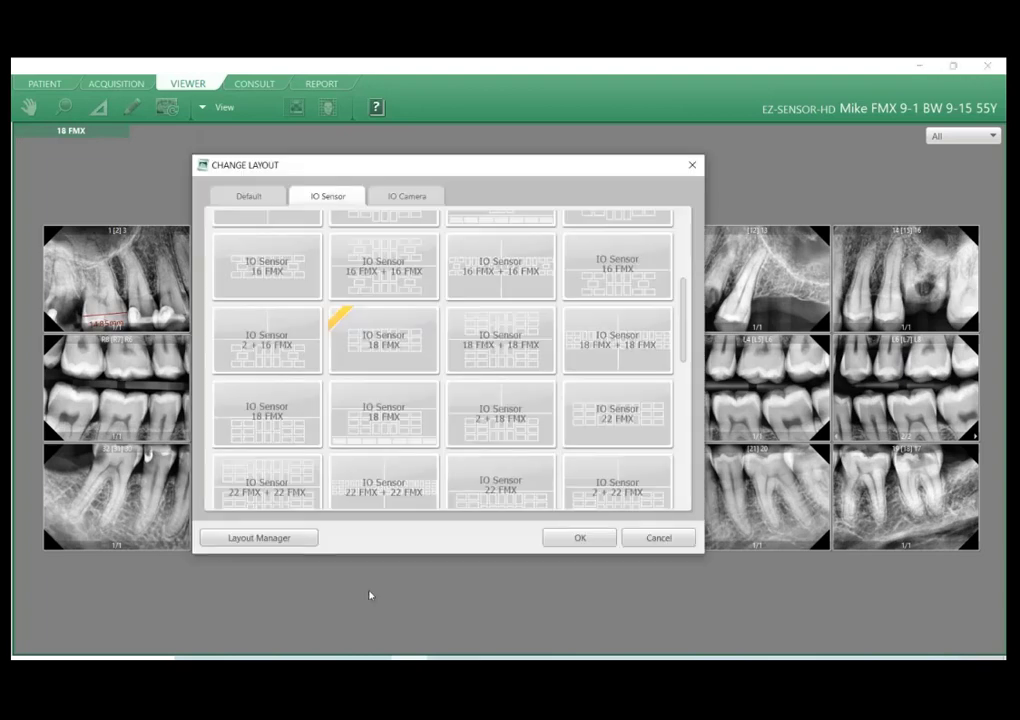
Add the single-pane IO Sensor 4 BW + 2 PA layout, last in the layout list, to the favorites.
scroll(603, 423, down, 5)
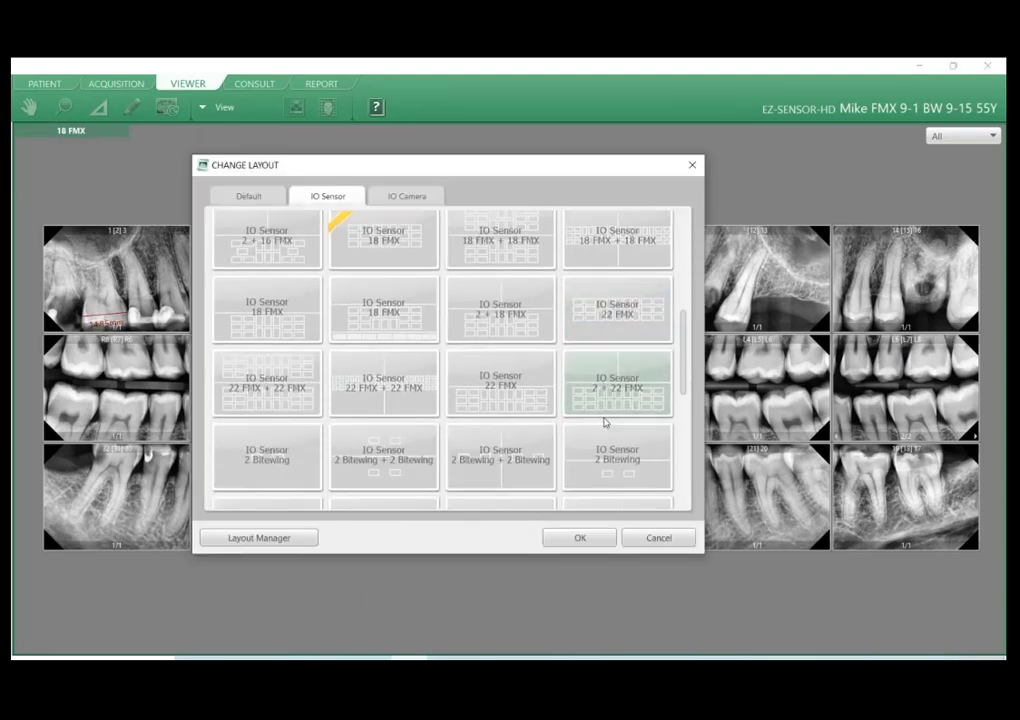
scroll(603, 423, down, 5)
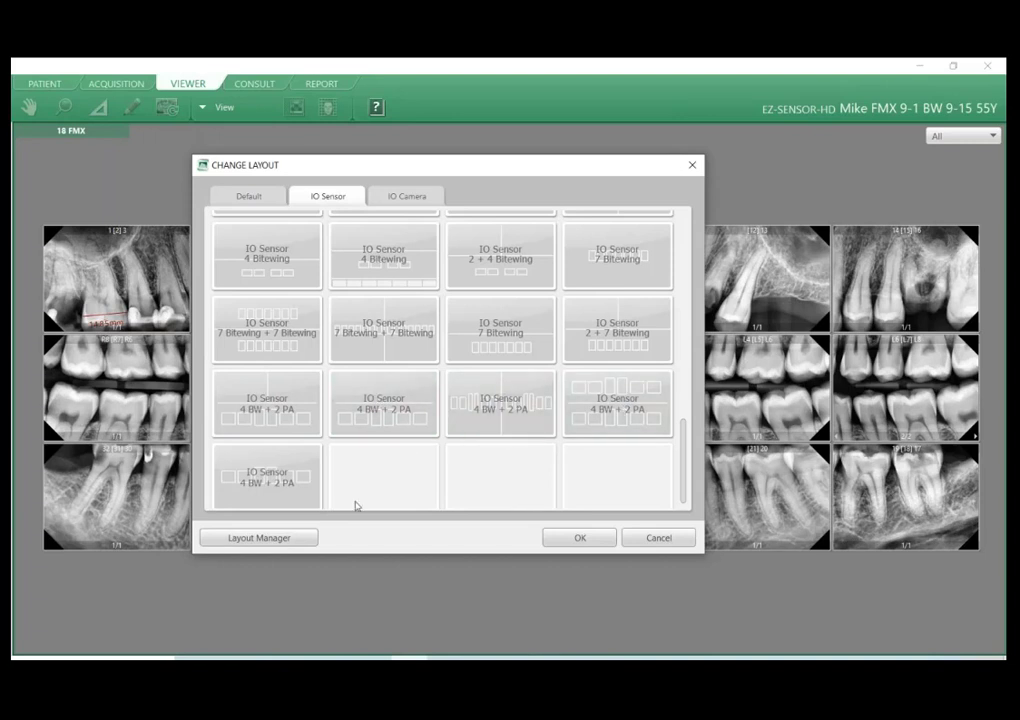
right_click(265, 478)
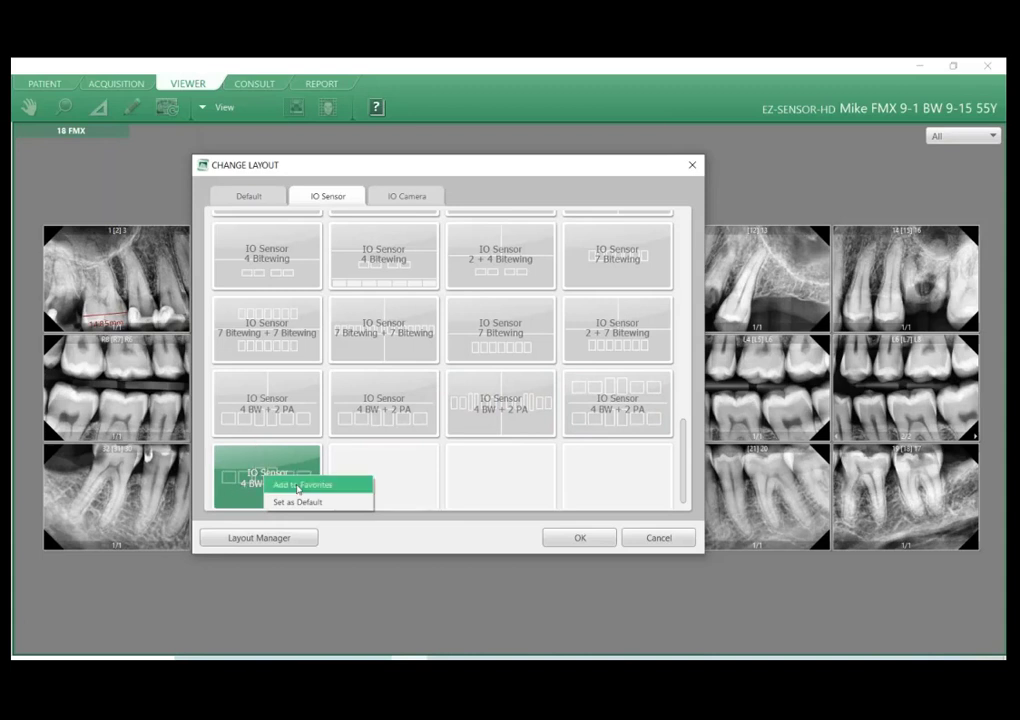
click(298, 485)
right_click(251, 466)
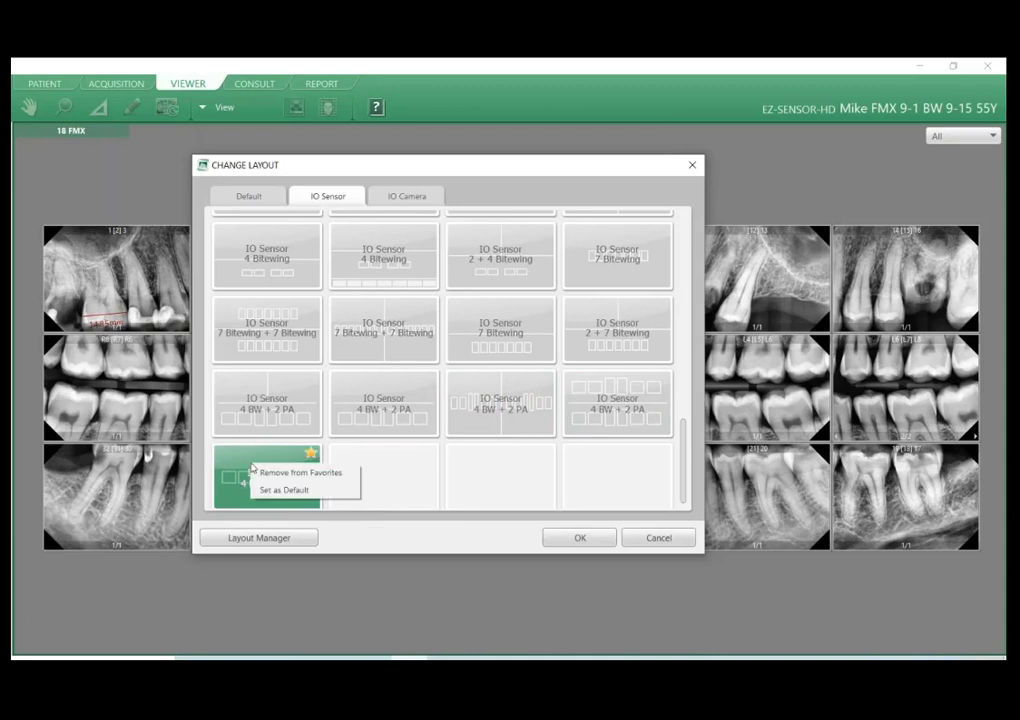
click(426, 483)
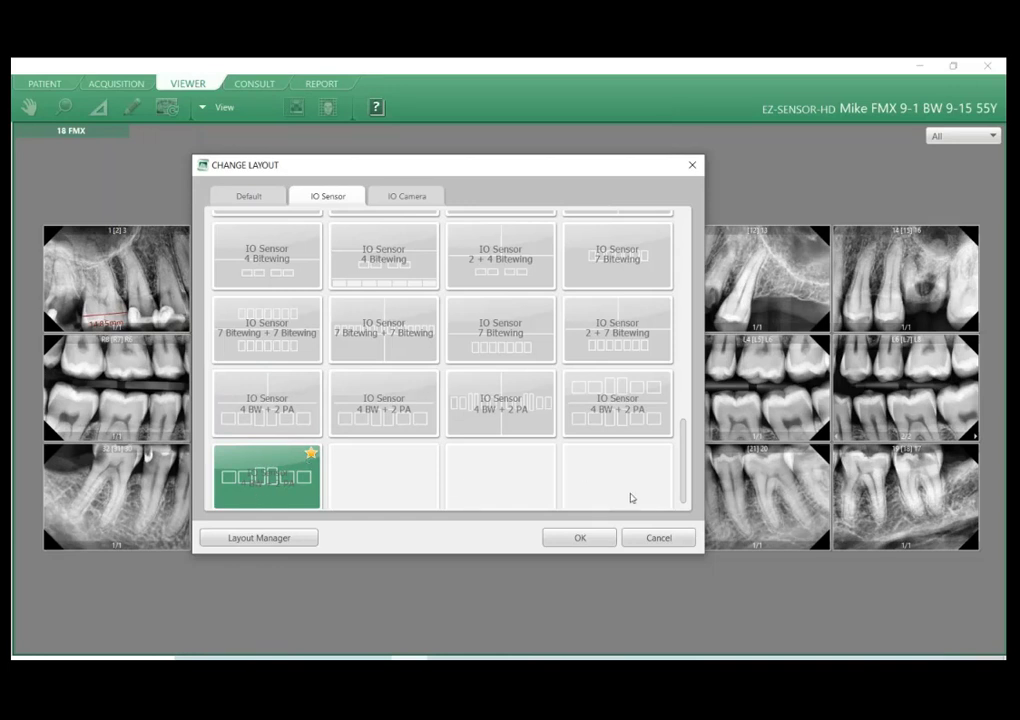
Add the 4 BW + 2 PA layout with two upper image panes to the favorites.
scroll(630, 497, up, 1)
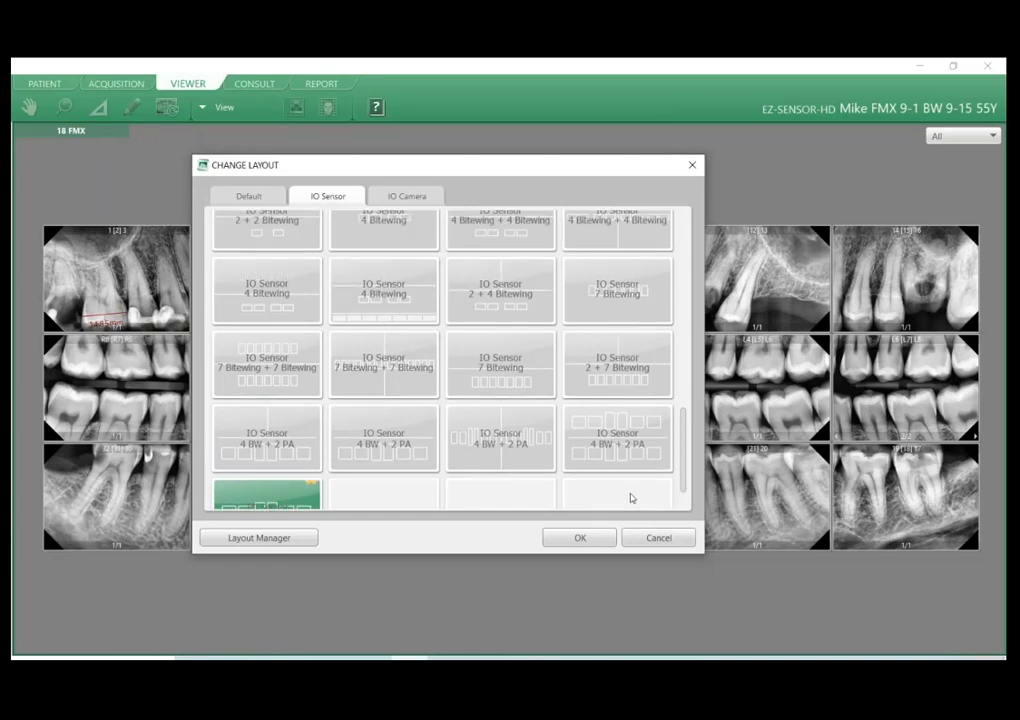
right_click(259, 421)
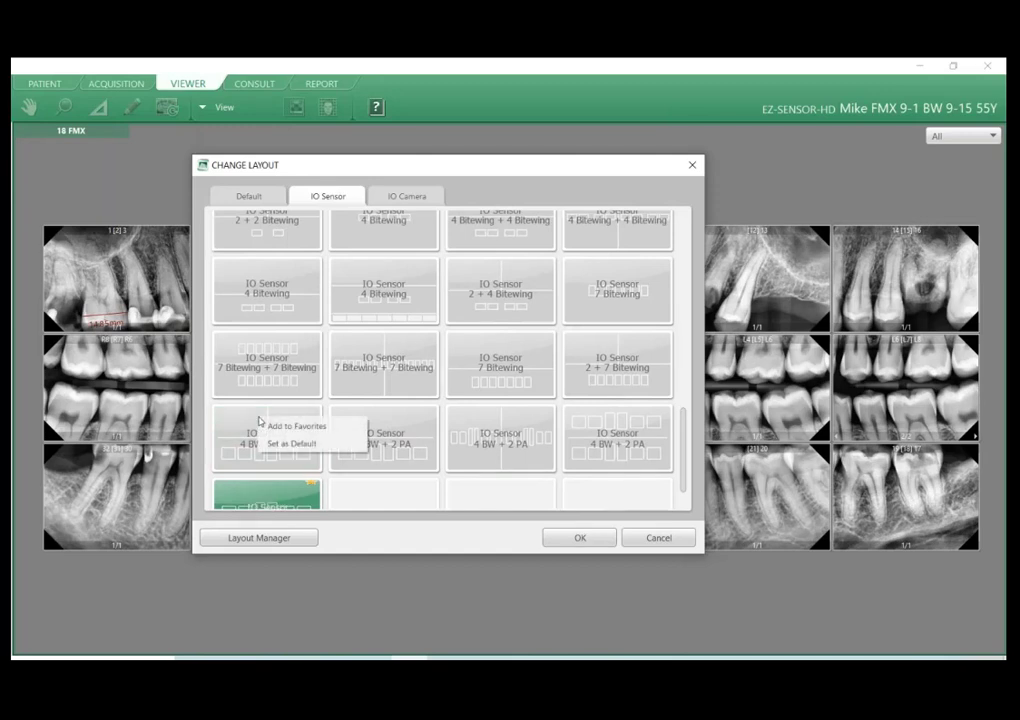
click(285, 426)
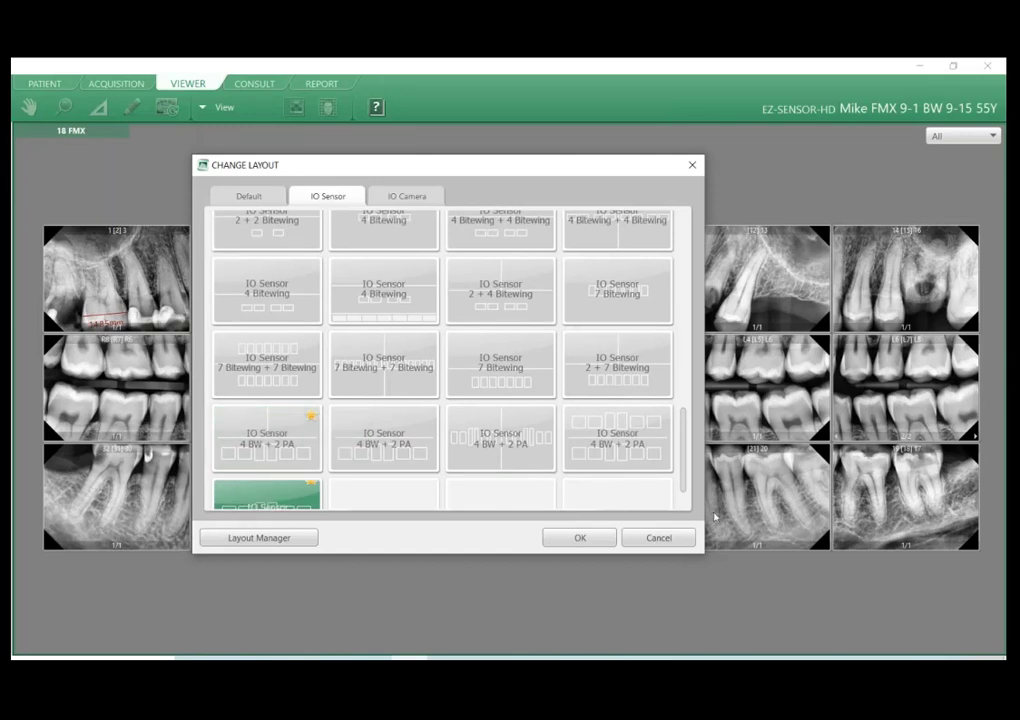
Add the default single-pane IO Sensor 18 FMX layout to the favorites.
scroll(644, 478, up, 5)
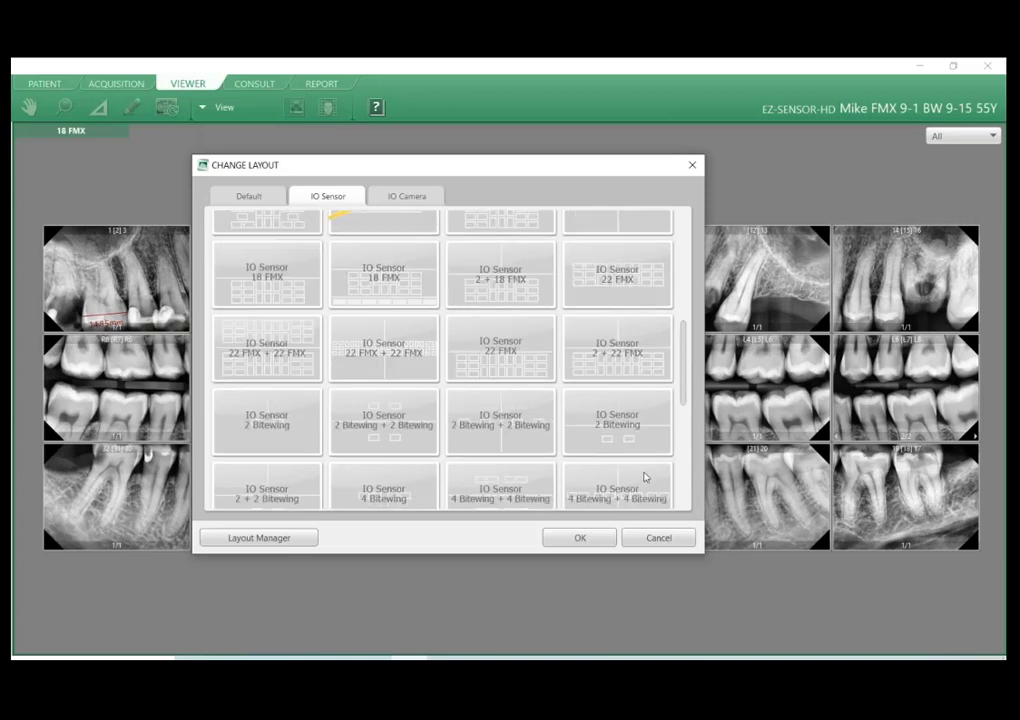
scroll(644, 478, up, 3)
right_click(369, 331)
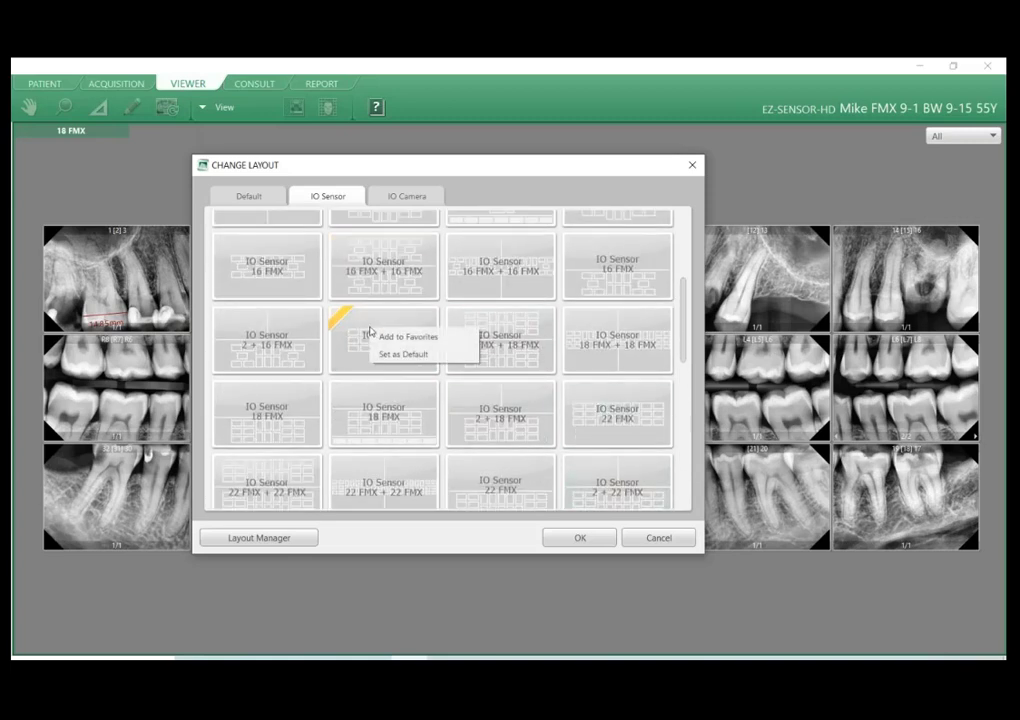
click(390, 337)
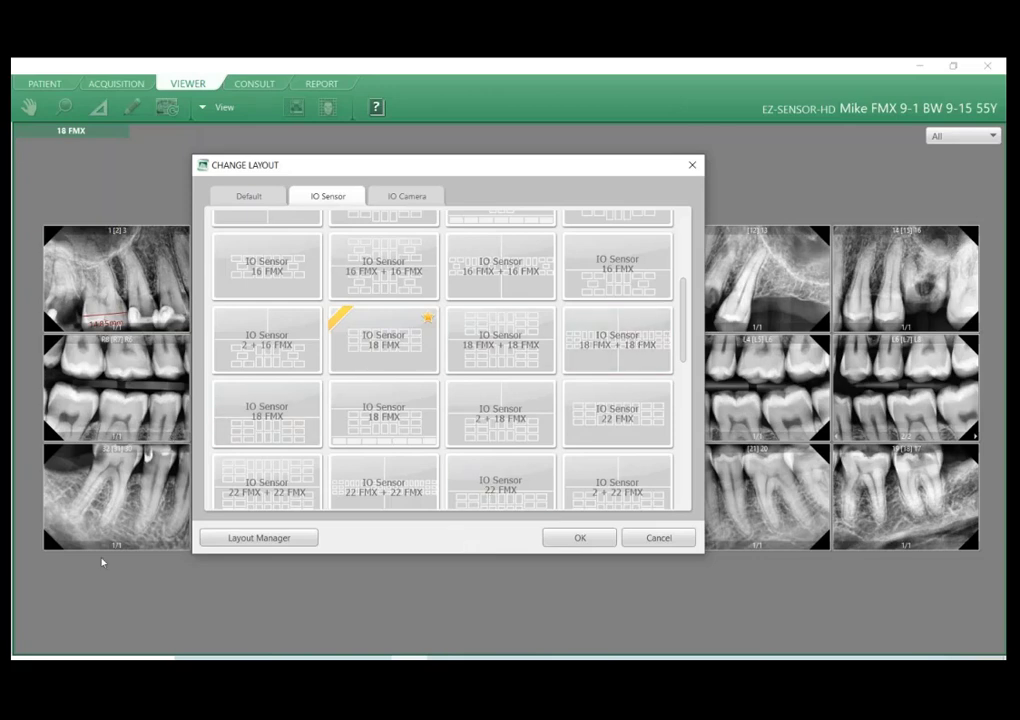
Open the Layout Manager and look through its list of IO Sensor layouts.
click(232, 540)
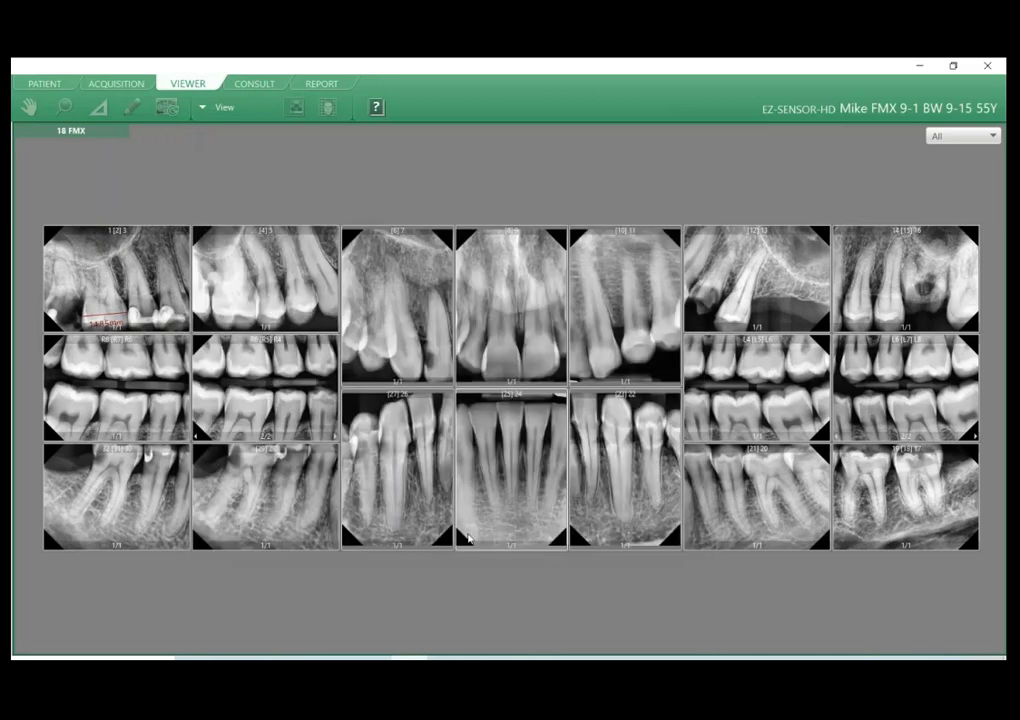
scroll(390, 355, down, 3)
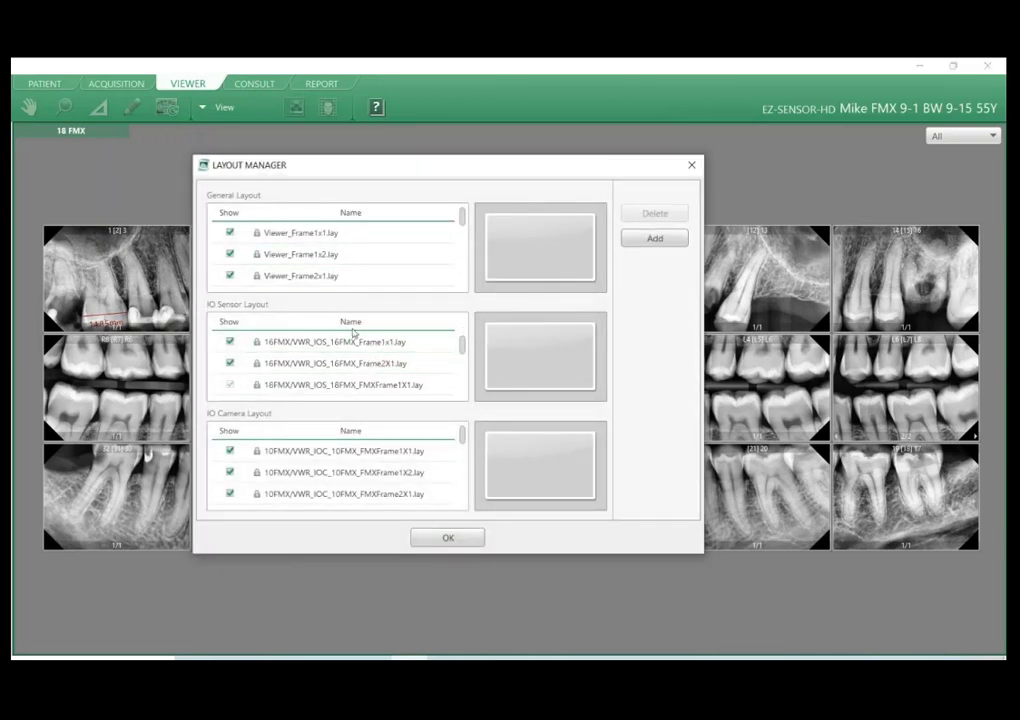
scroll(357, 367, down, 5)
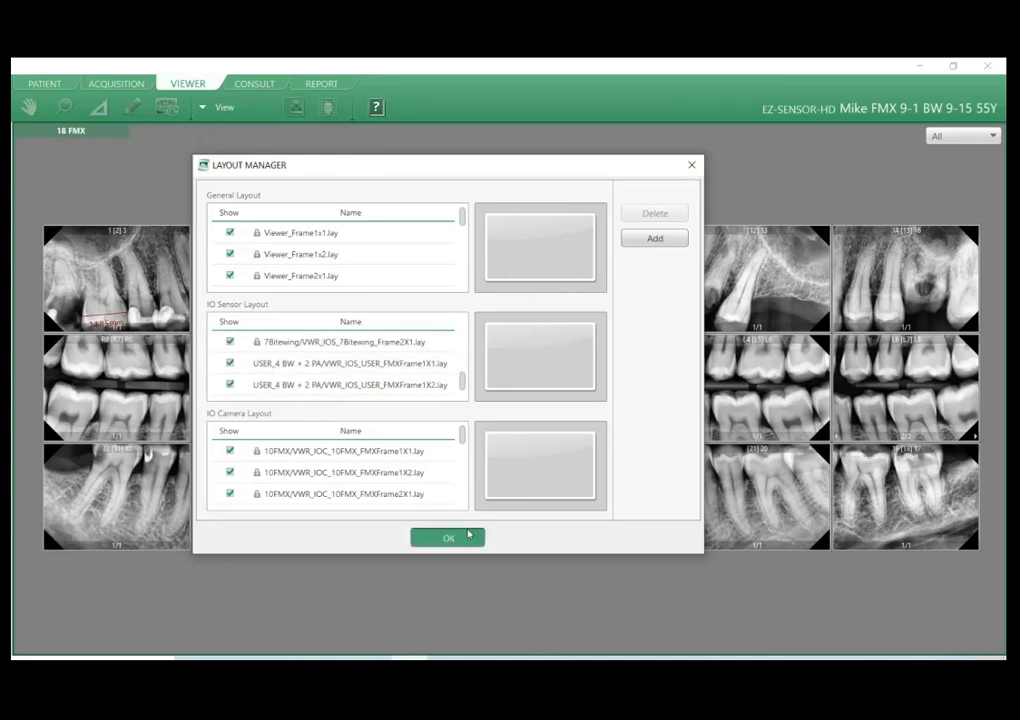
click(447, 538)
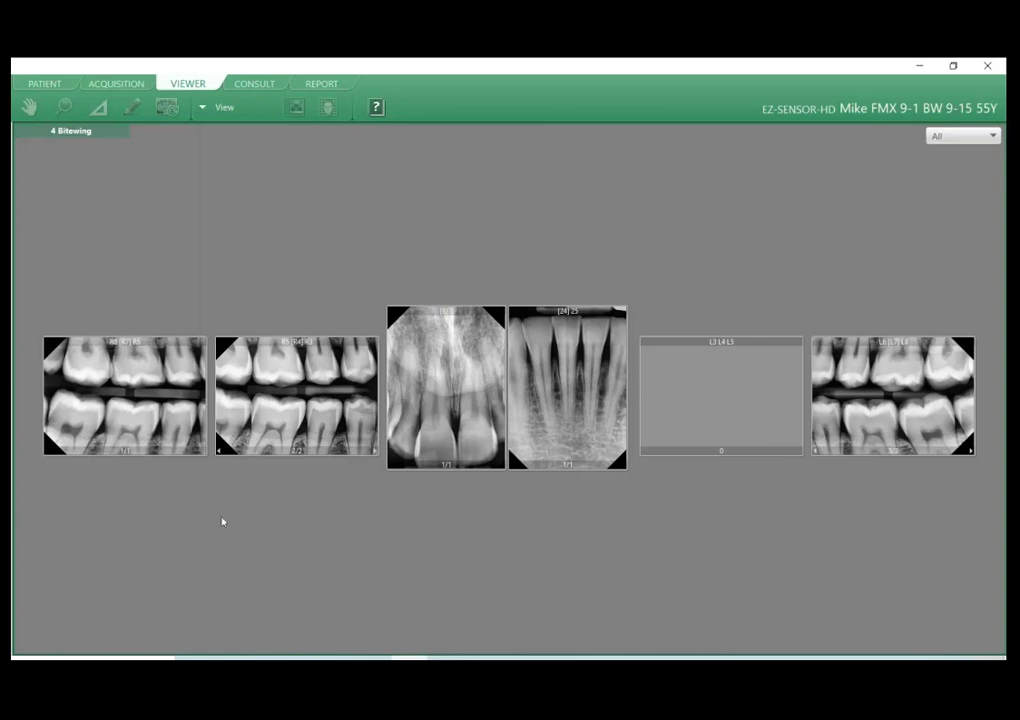
Open the L6 L7 L8 bitewing and the lower and upper incisor images enlarged from the bitewing layouts.
double_click(893, 397)
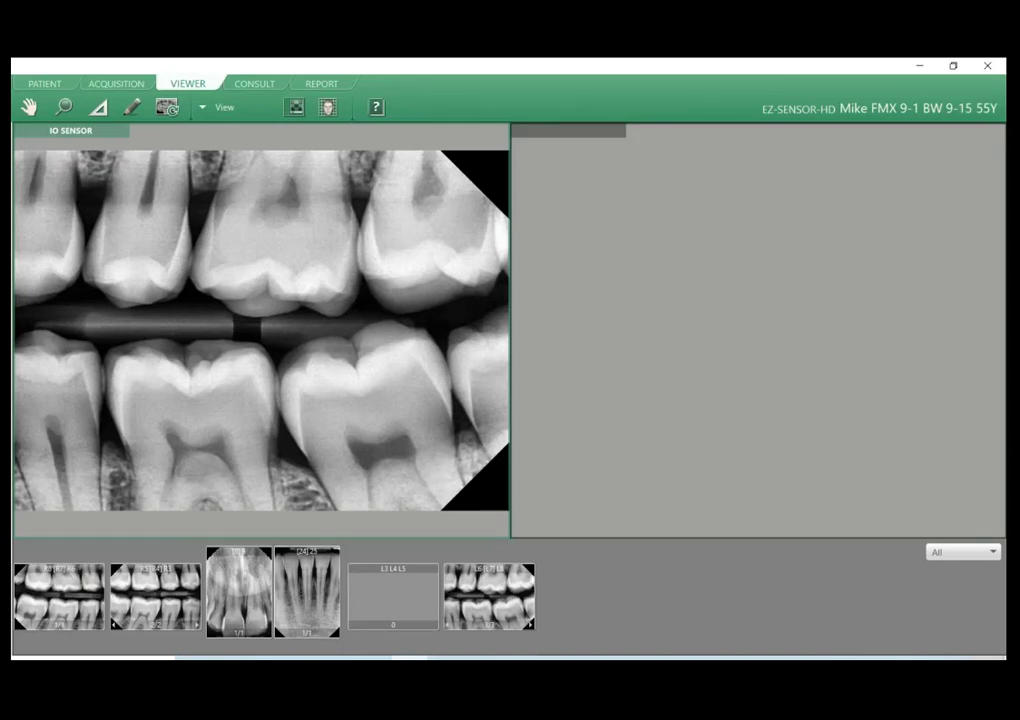
double_click(304, 592)
double_click(249, 577)
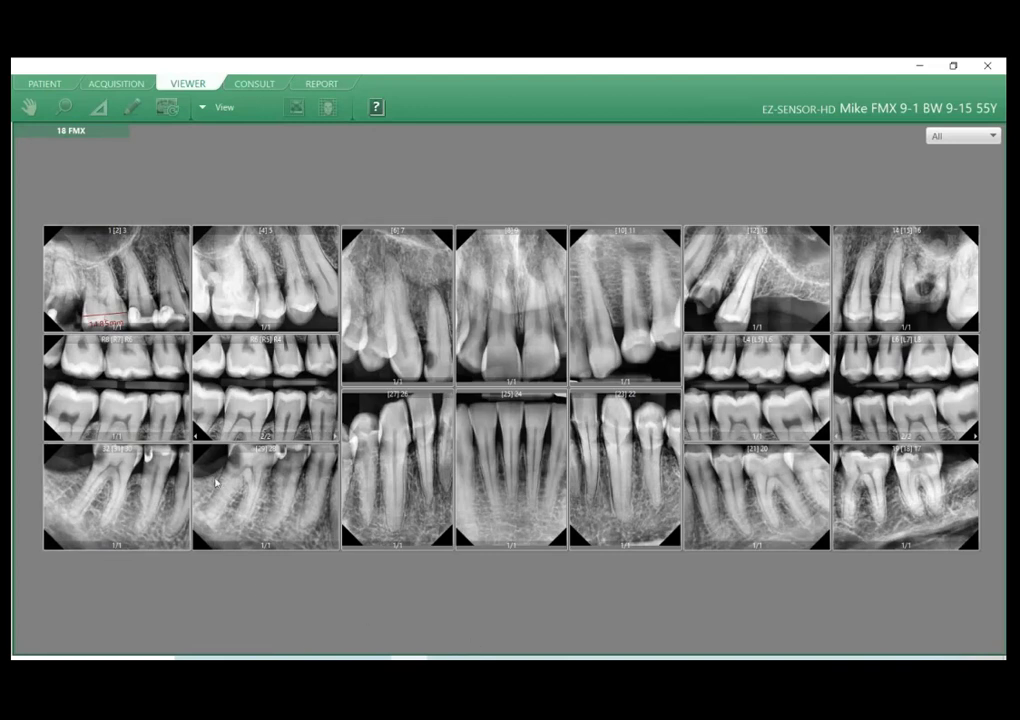
Enlarge the lower central incisor image from the 18 FMX layout and view its available image options.
double_click(466, 468)
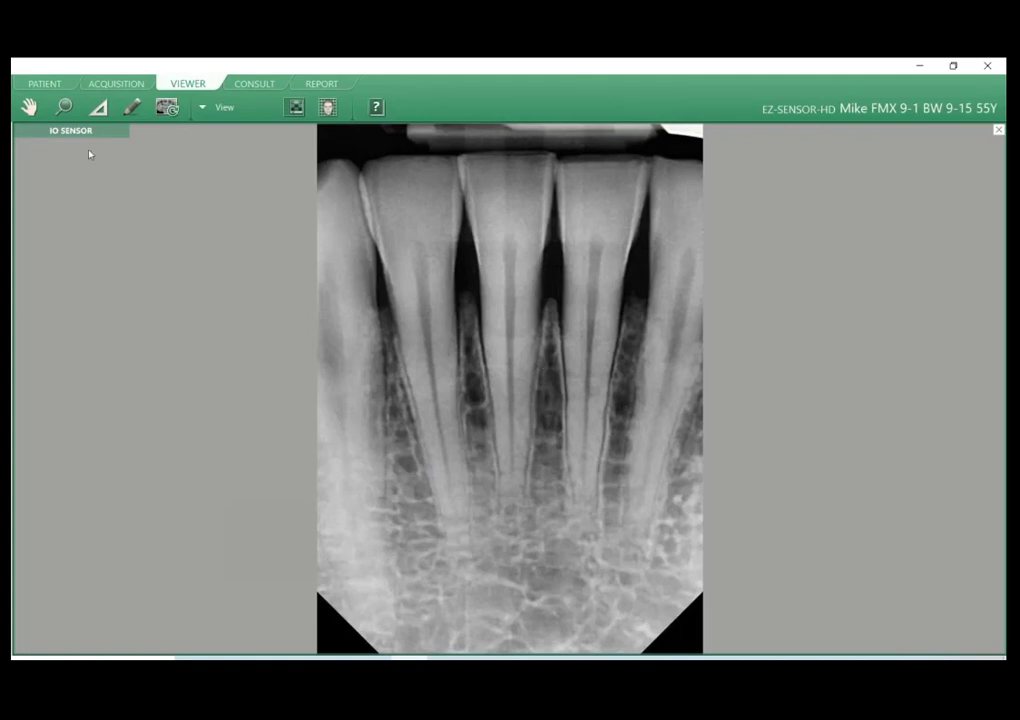
right_click(482, 302)
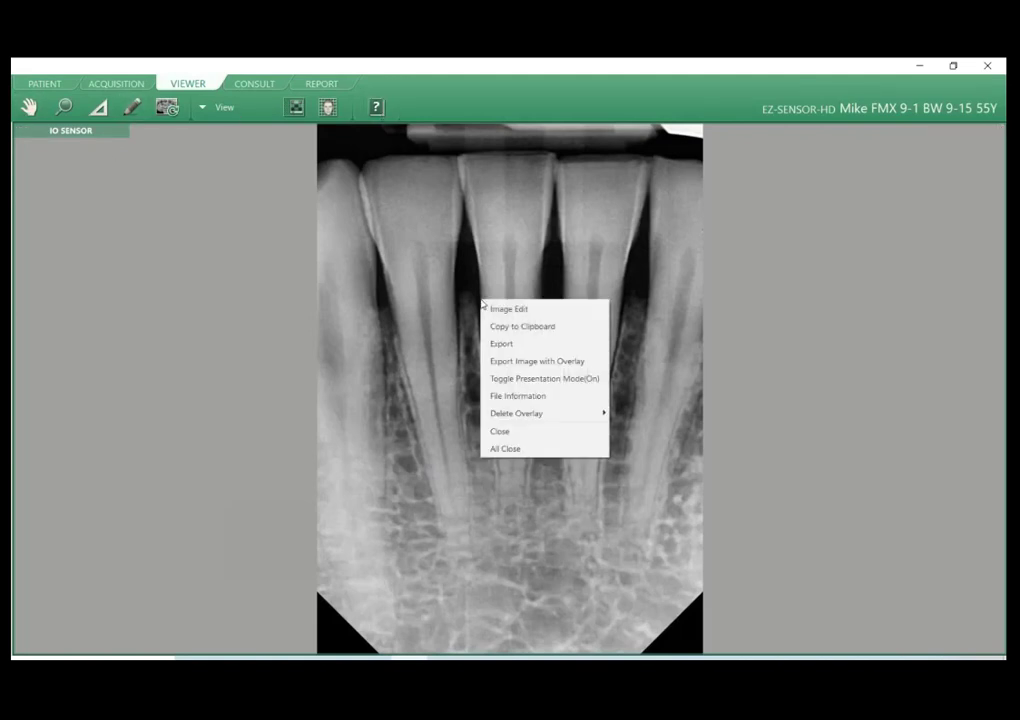
click(286, 258)
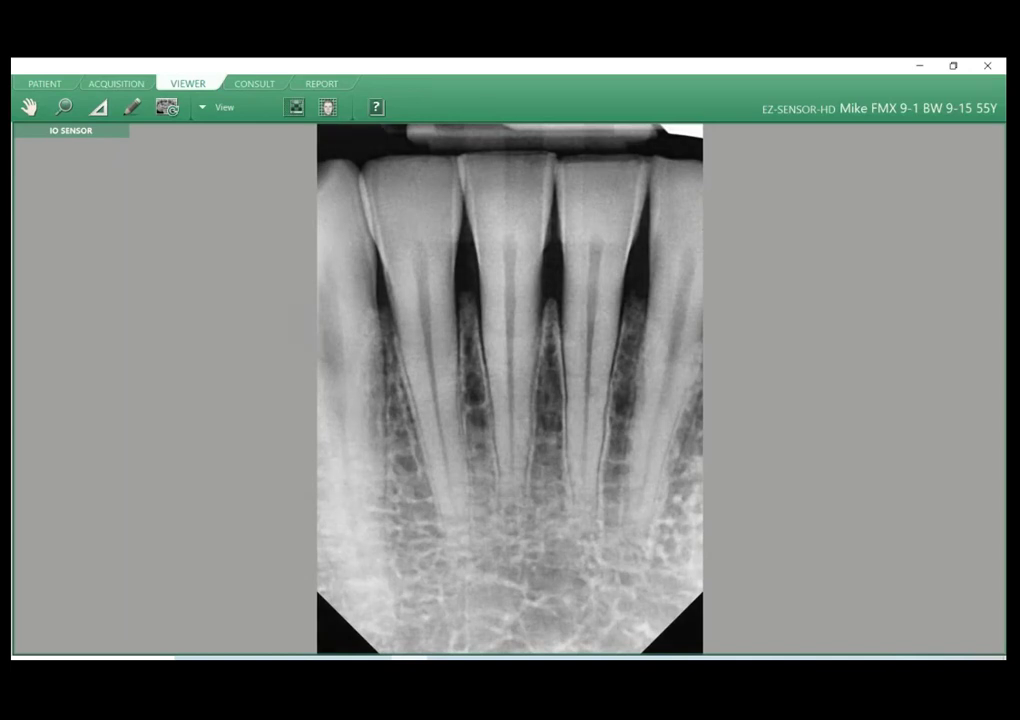
Try inverting, colorizing and brightening the lower incisor image, and reset it to its original appearance.
drag(502, 360, 461, 352)
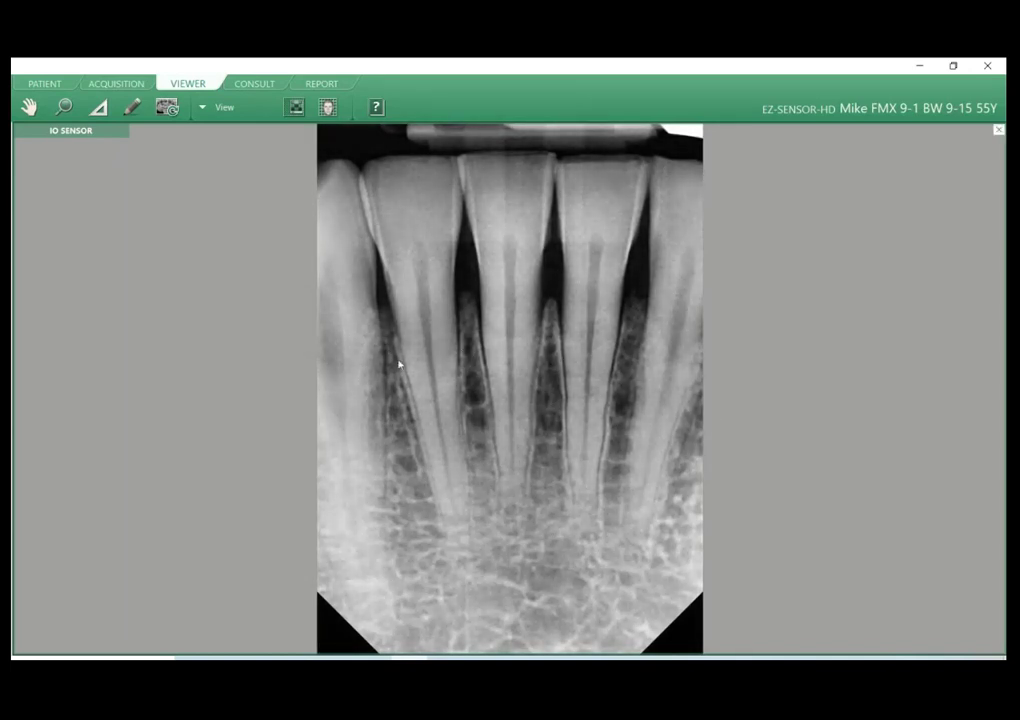
drag(389, 367, 531, 384)
key(i)
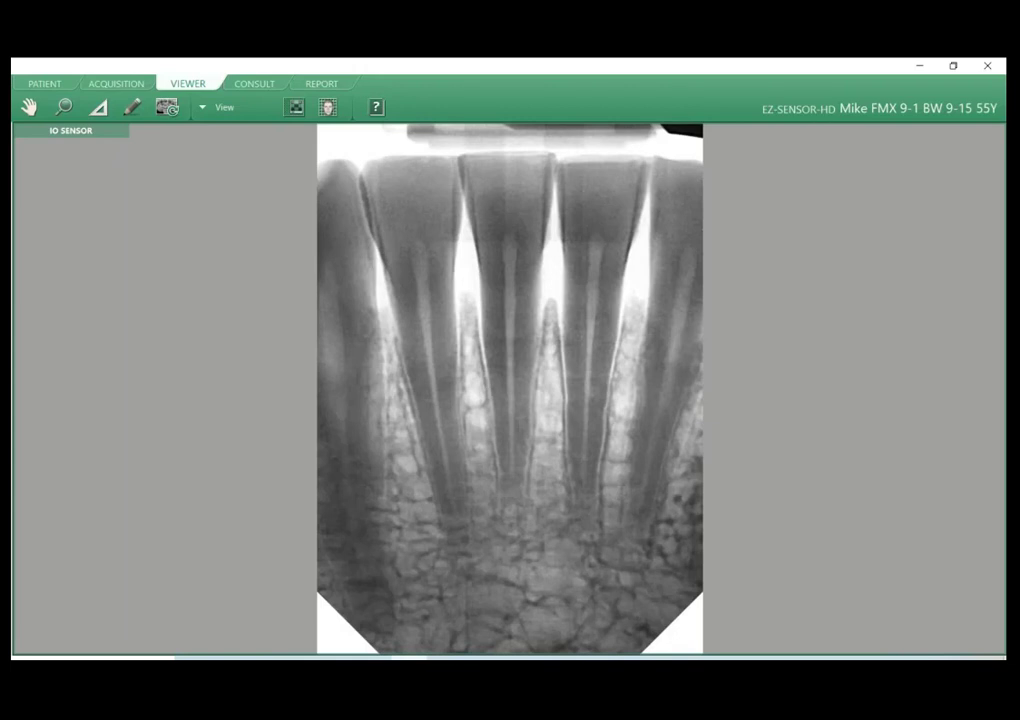
key(i)
key(c)
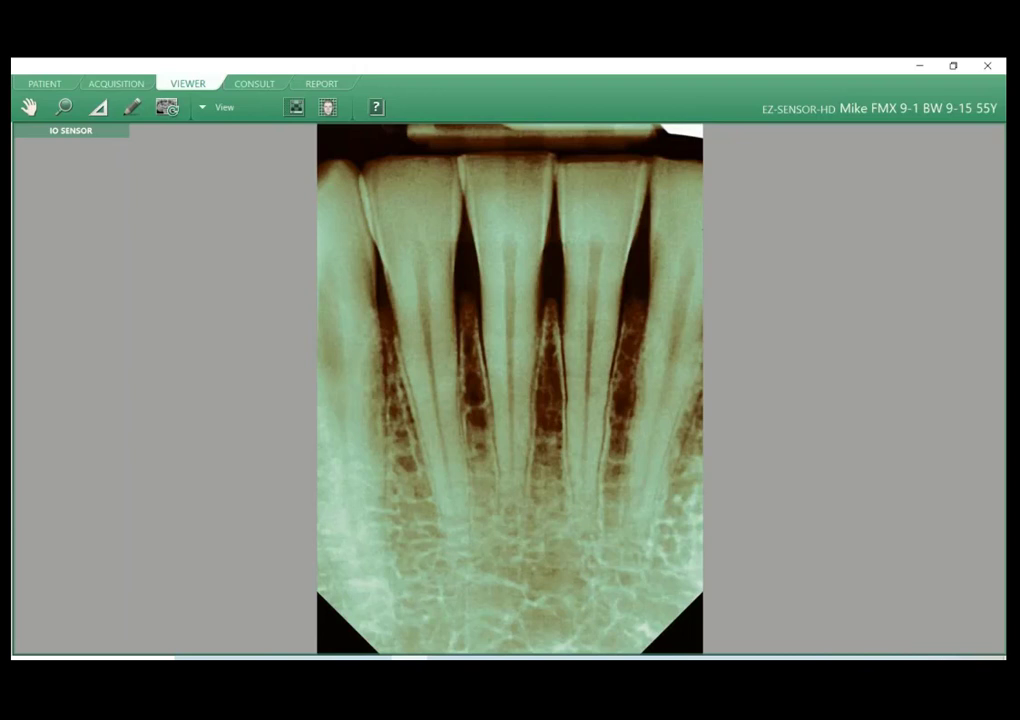
key(b)
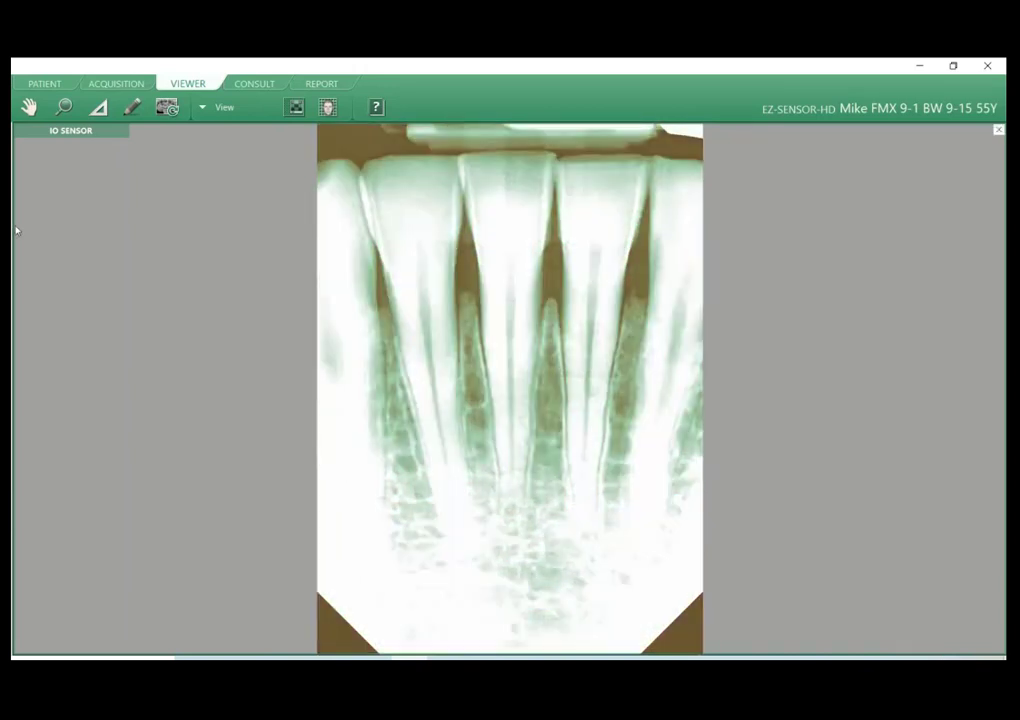
key(r)
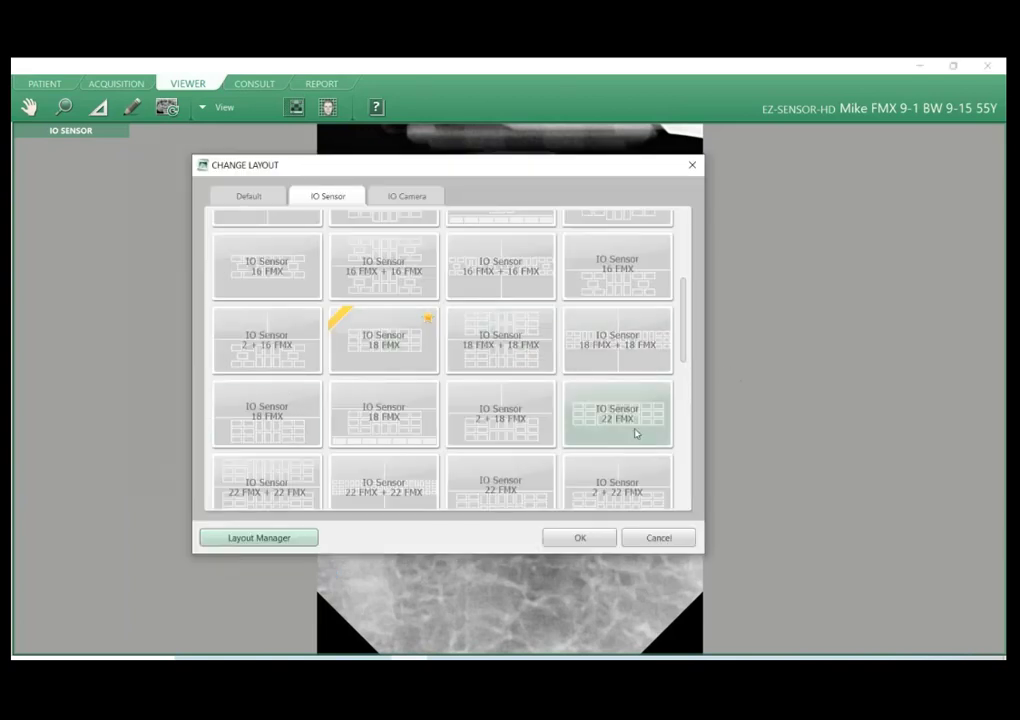
Switch the viewer to the IO Sensor 4 Bitewing layout.
scroll(635, 432, down, 5)
scroll(660, 450, up, 8)
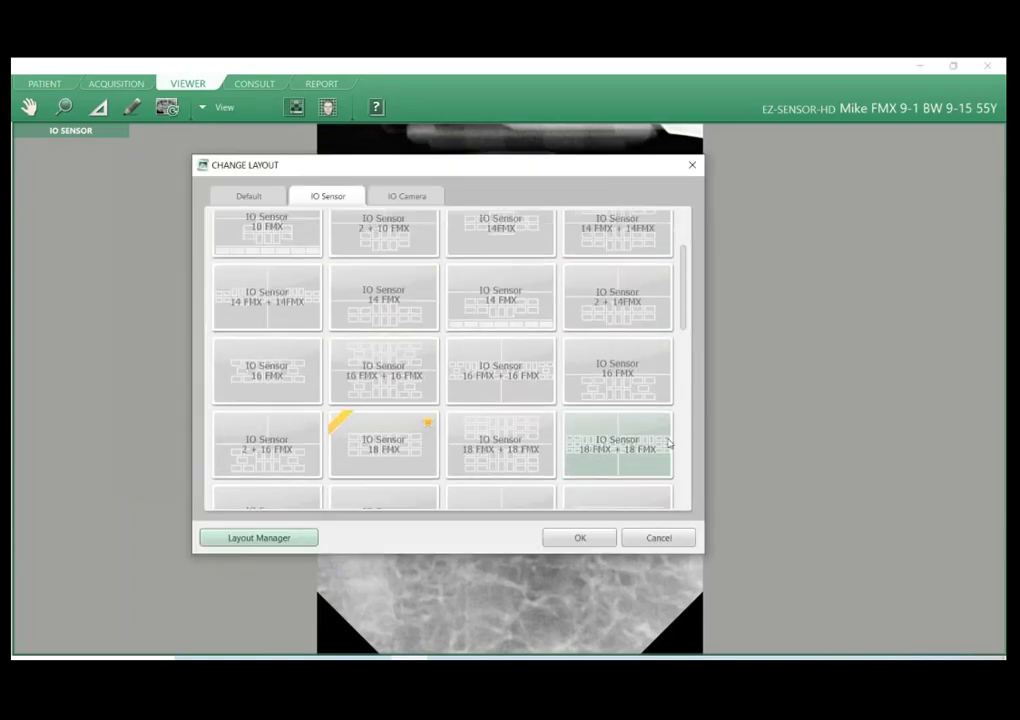
scroll(668, 441, up, 2)
scroll(662, 432, down, 6)
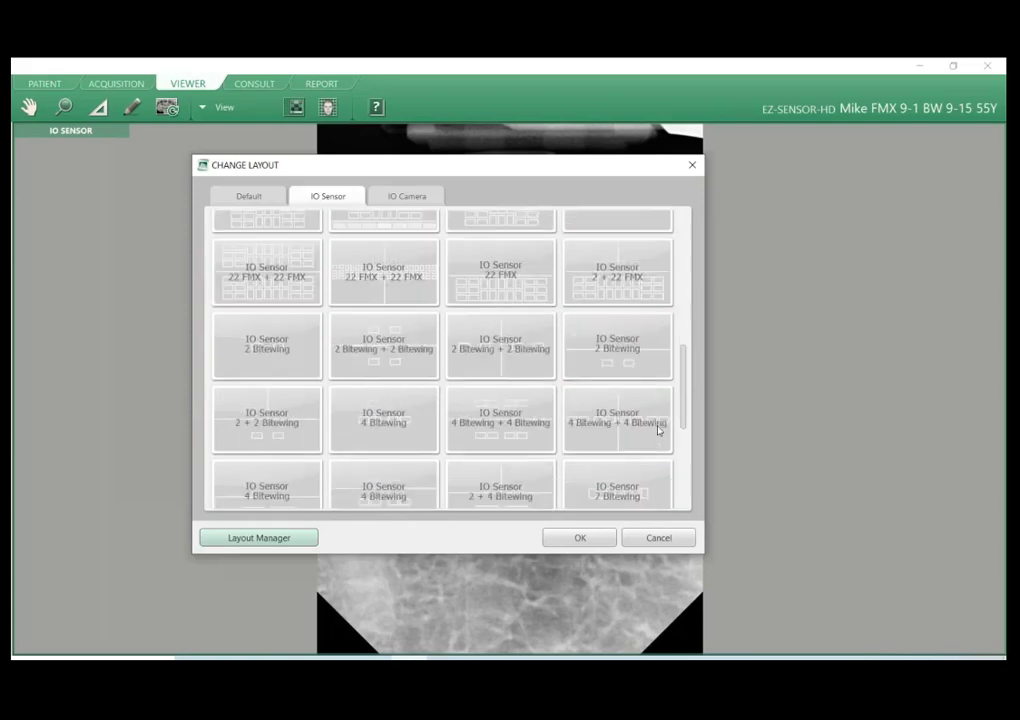
click(352, 273)
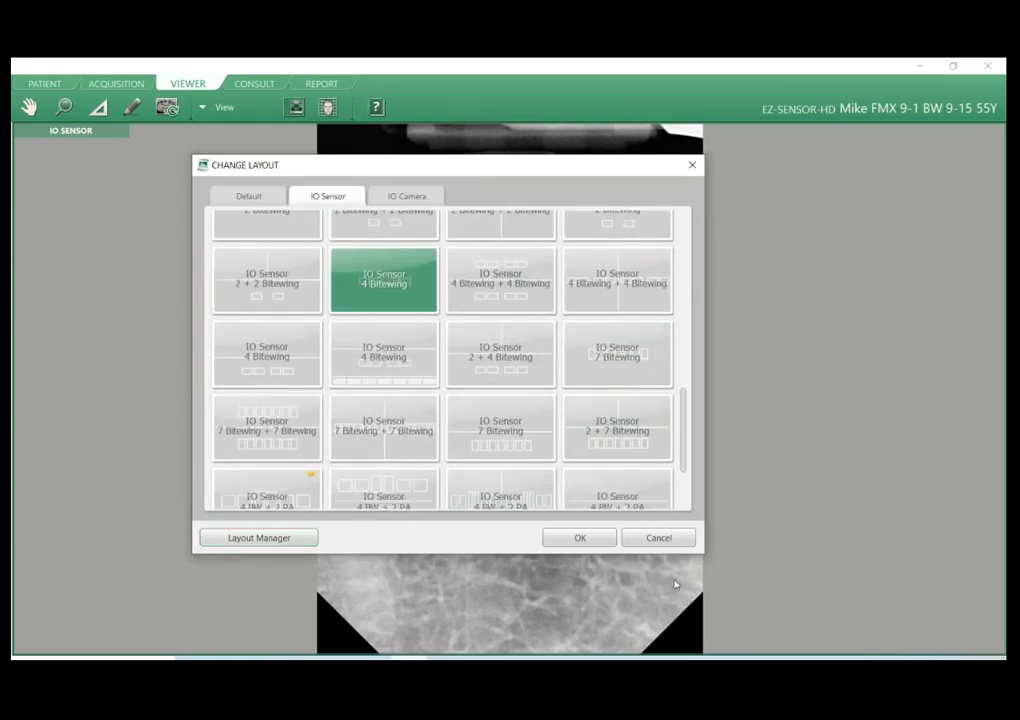
click(580, 539)
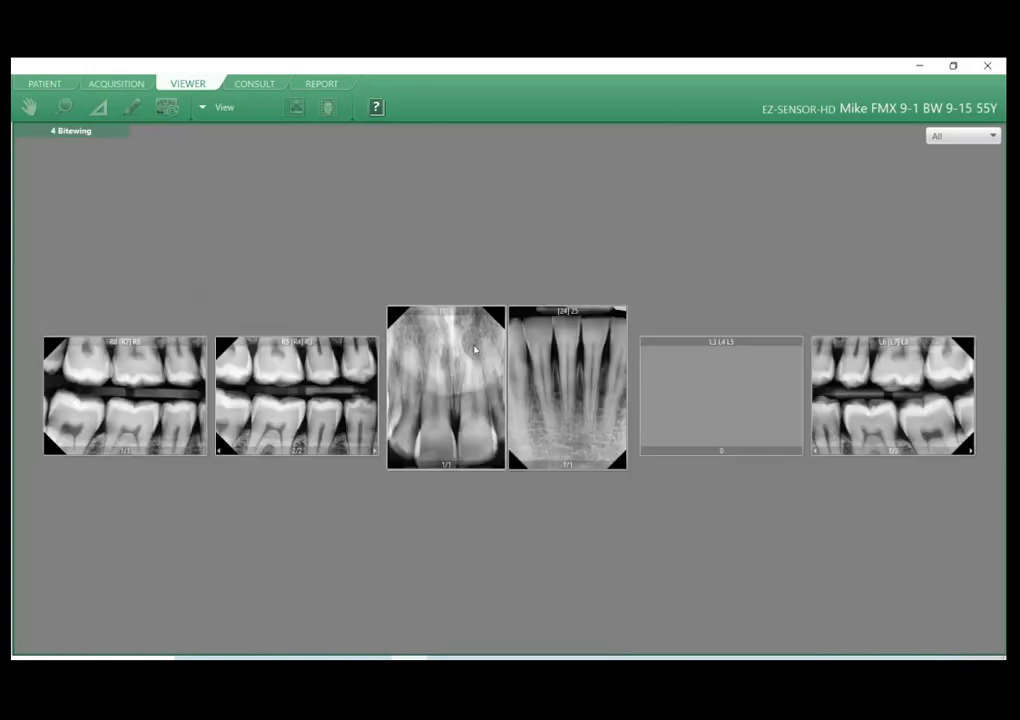
Enlarge the lower incisor image from the 4 Bitewing layout, zoom in on it and pan to show the crowns.
double_click(551, 360)
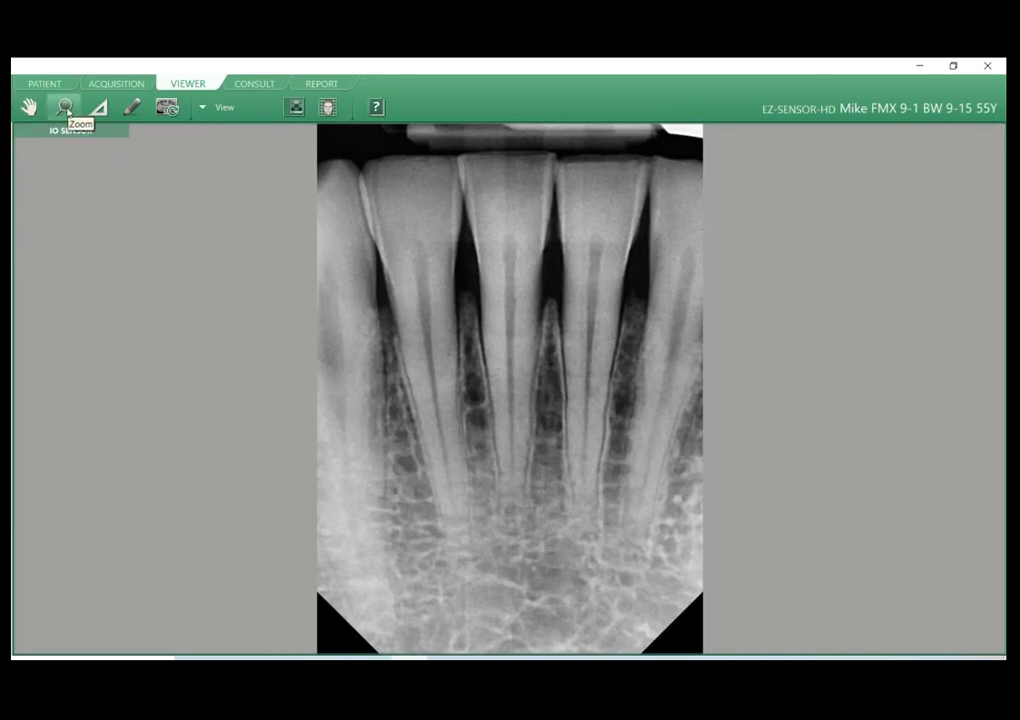
click(64, 107)
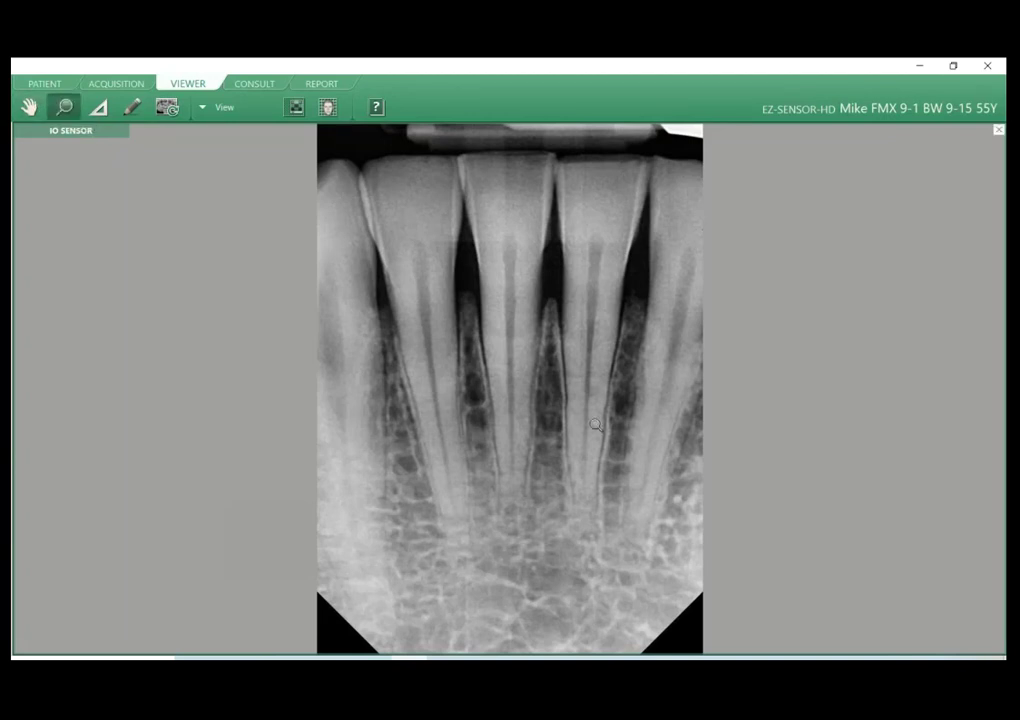
drag(530, 436, 556, 371)
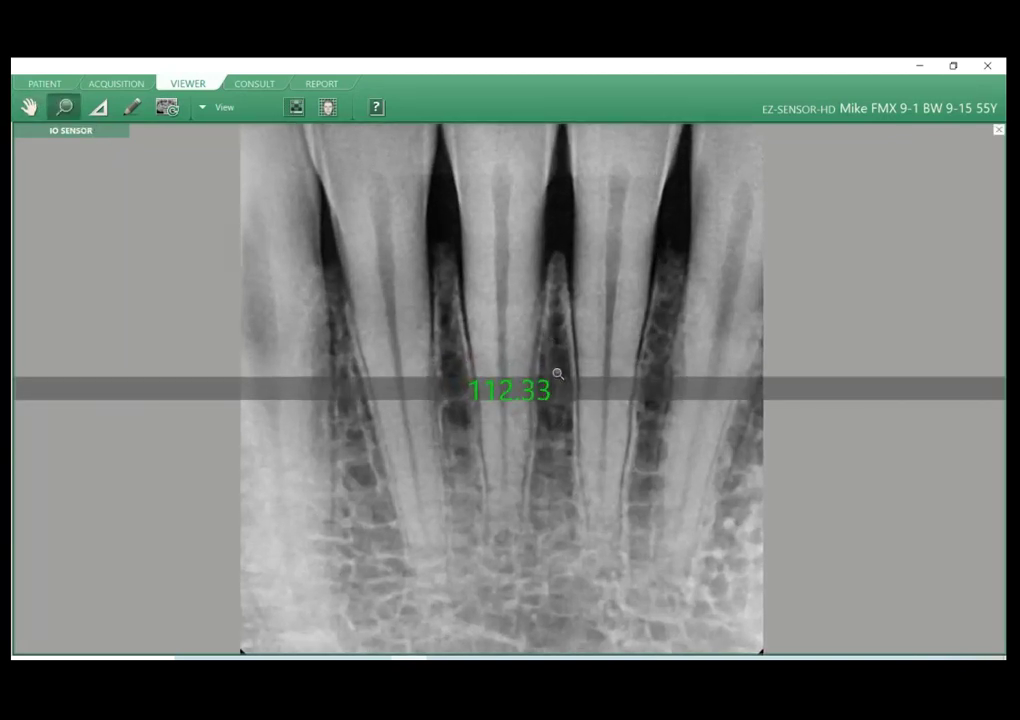
click(29, 107)
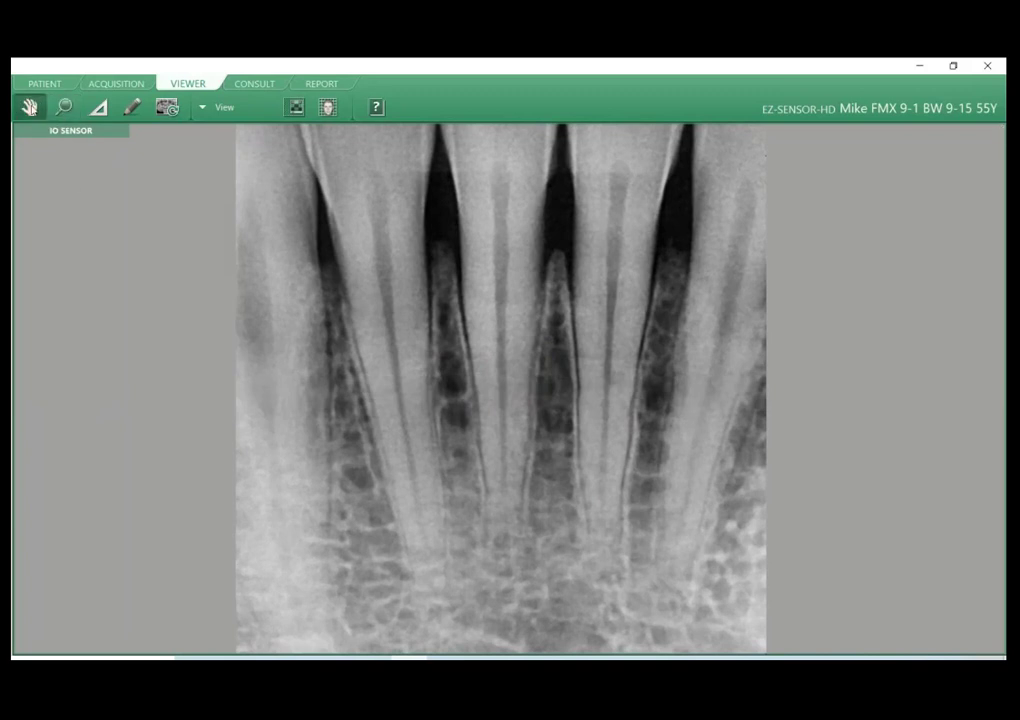
drag(344, 260, 460, 287)
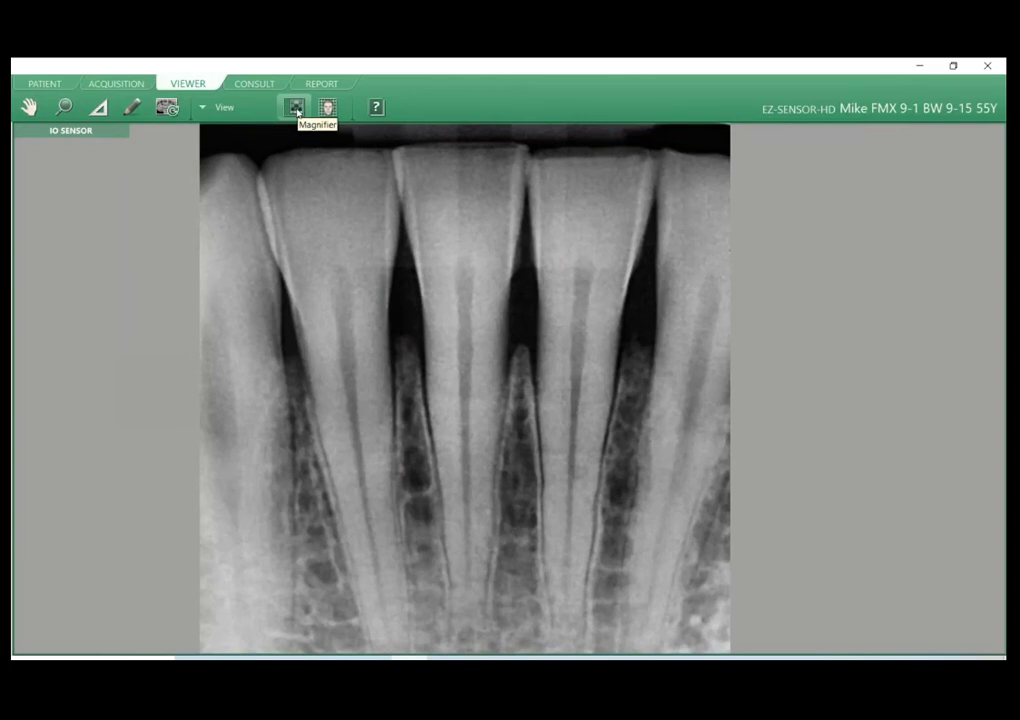
Inspect the incisor image with the Magnifier at 110%, try its Enhancement option on and off, and close it.
click(238, 113)
click(239, 112)
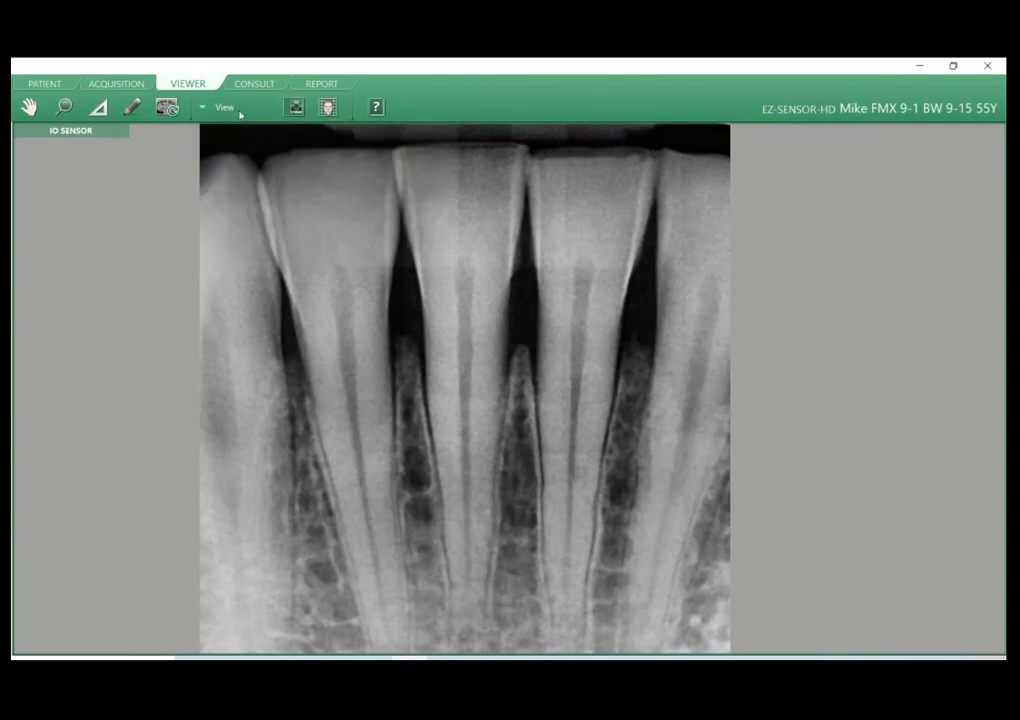
click(240, 114)
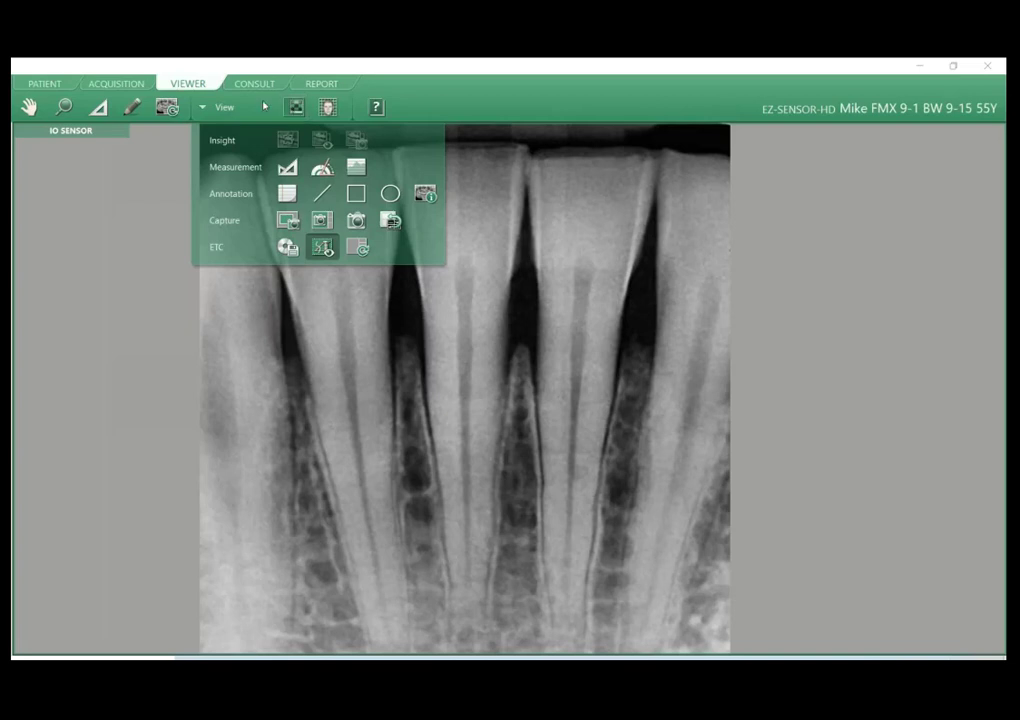
click(294, 110)
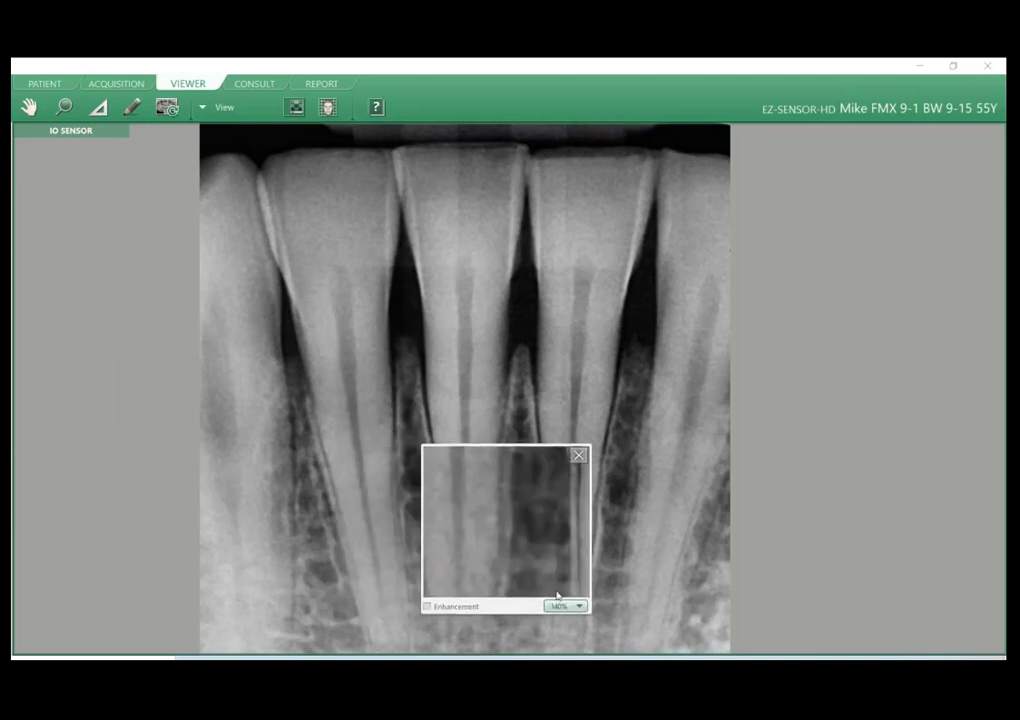
click(576, 607)
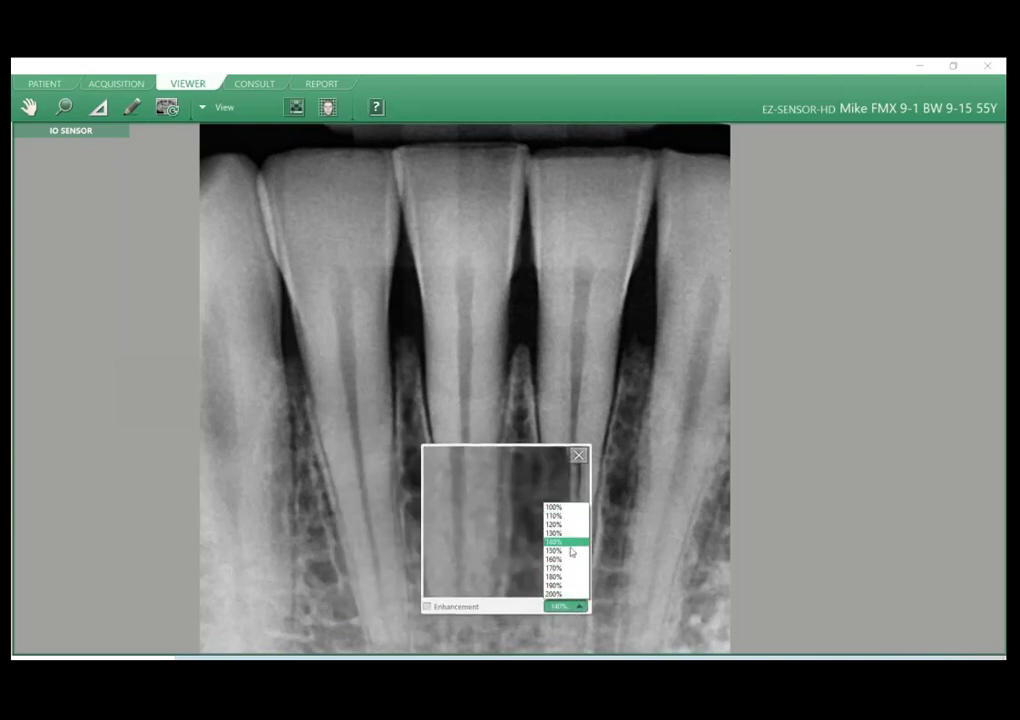
click(555, 516)
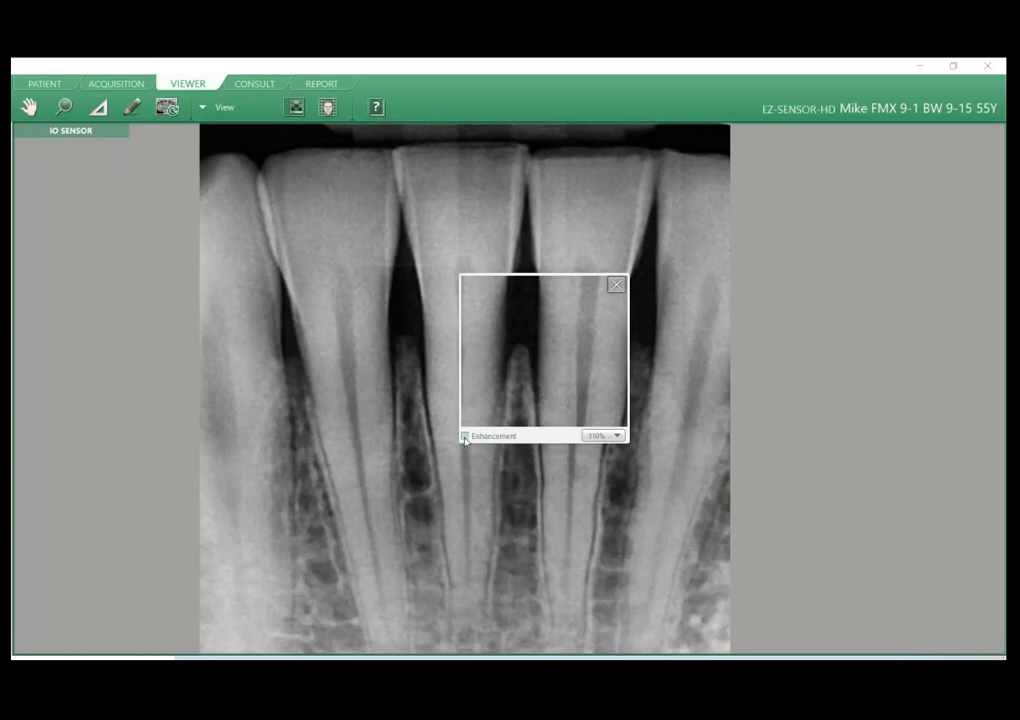
click(464, 437)
click(464, 437)
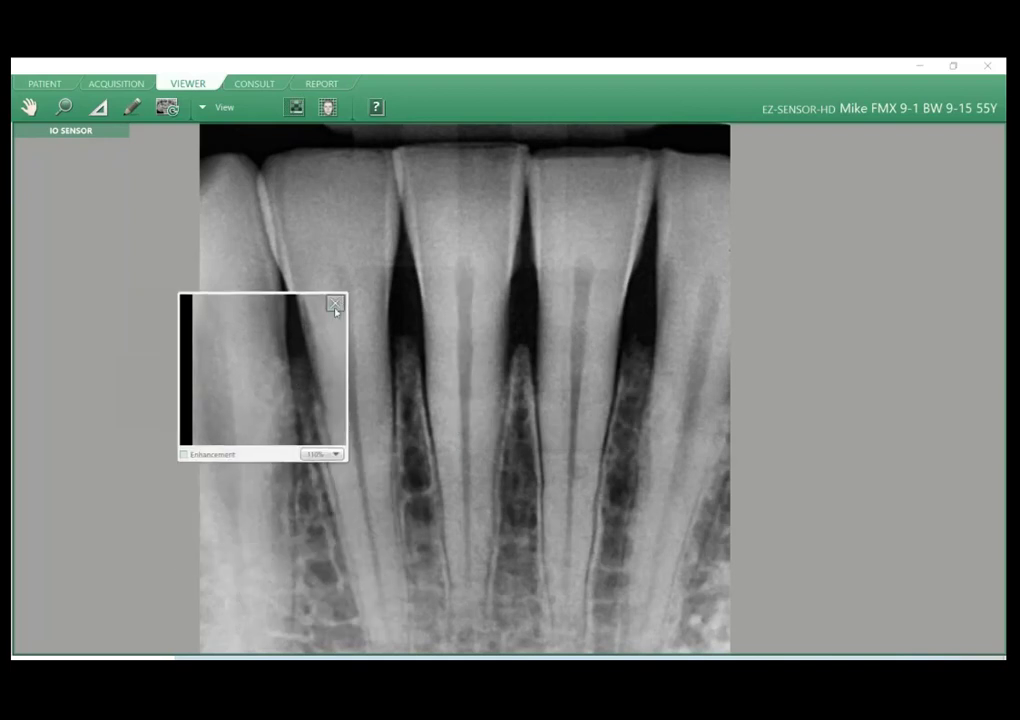
click(335, 302)
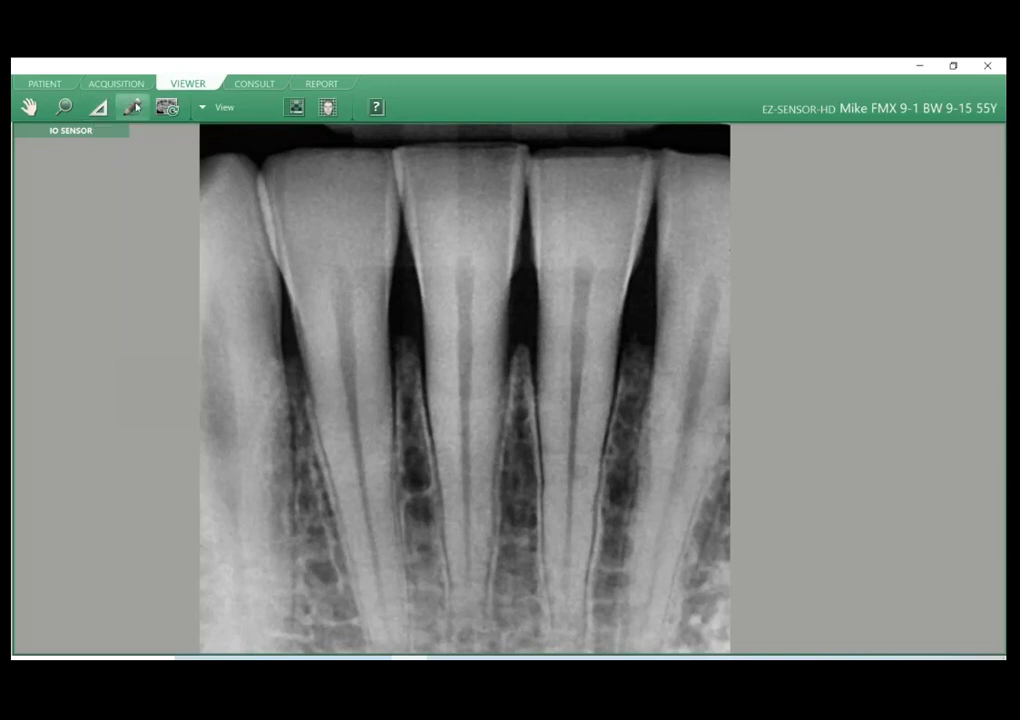
Mark the bone crest between the two left-hand incisors with a freehand pencil stroke and draw a large circle annotation around it.
click(131, 106)
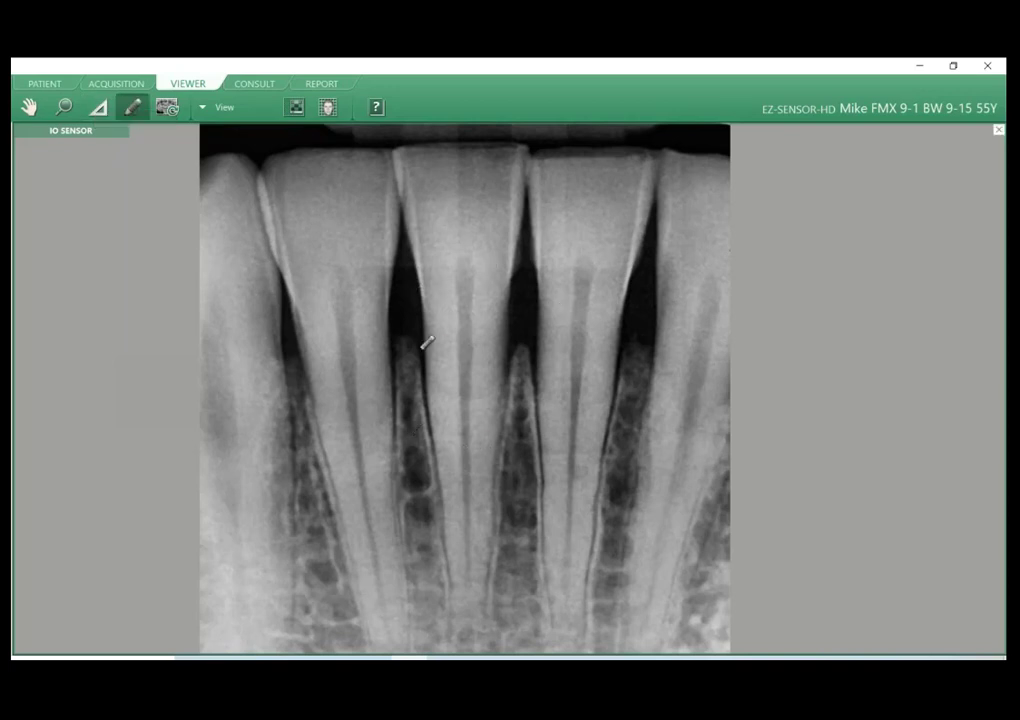
drag(398, 350, 432, 342)
click(222, 109)
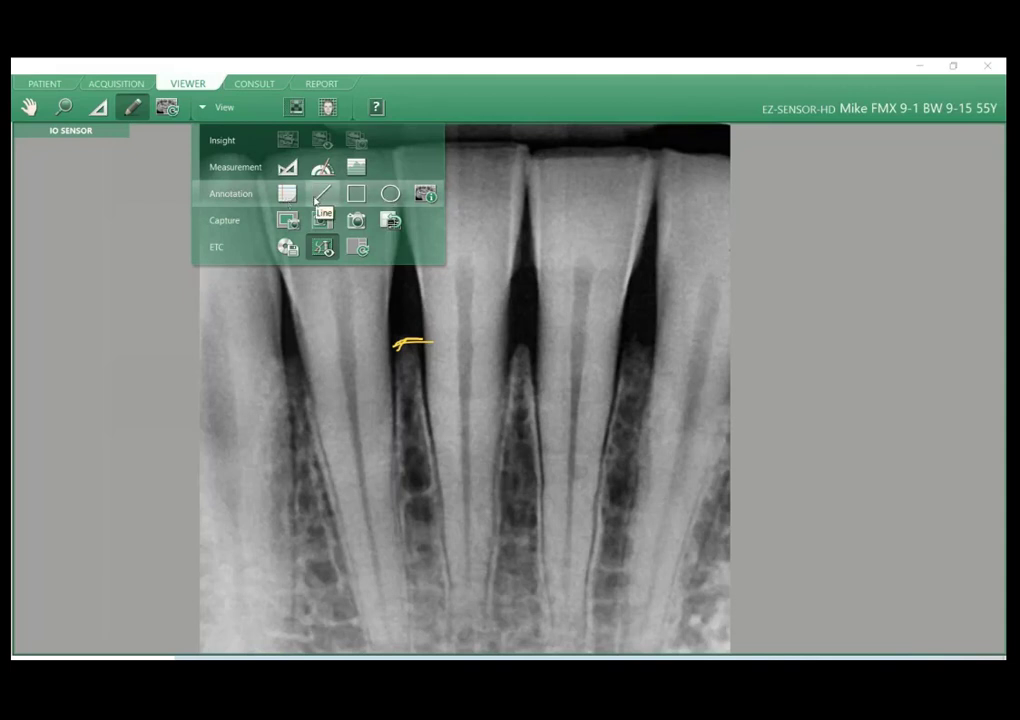
click(390, 194)
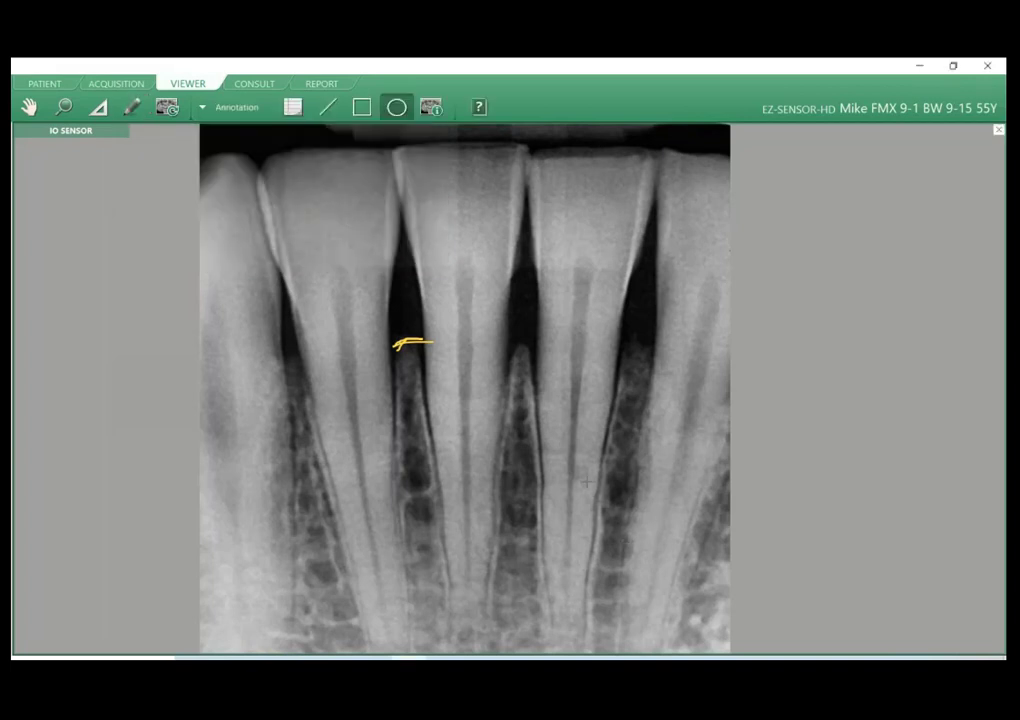
mouse_move(314, 261)
mouse_down()
mouse_move(542, 454)
mouse_move(550, 494)
mouse_up()
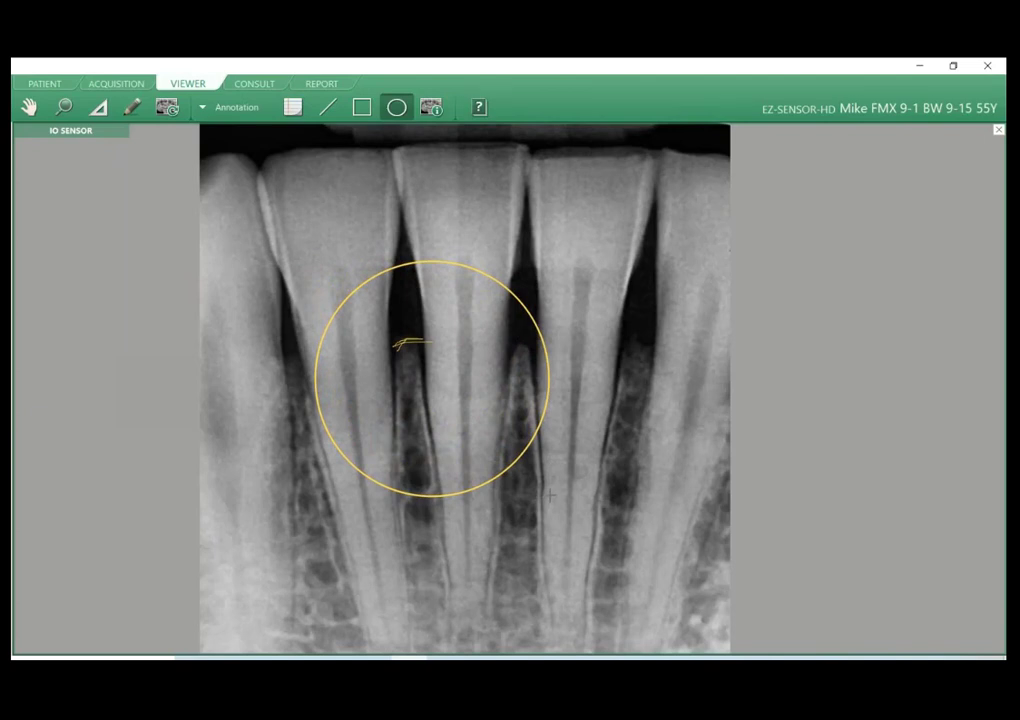
Overlay the patient information on the incisor image and pan the image down to show the whole overlay.
click(238, 107)
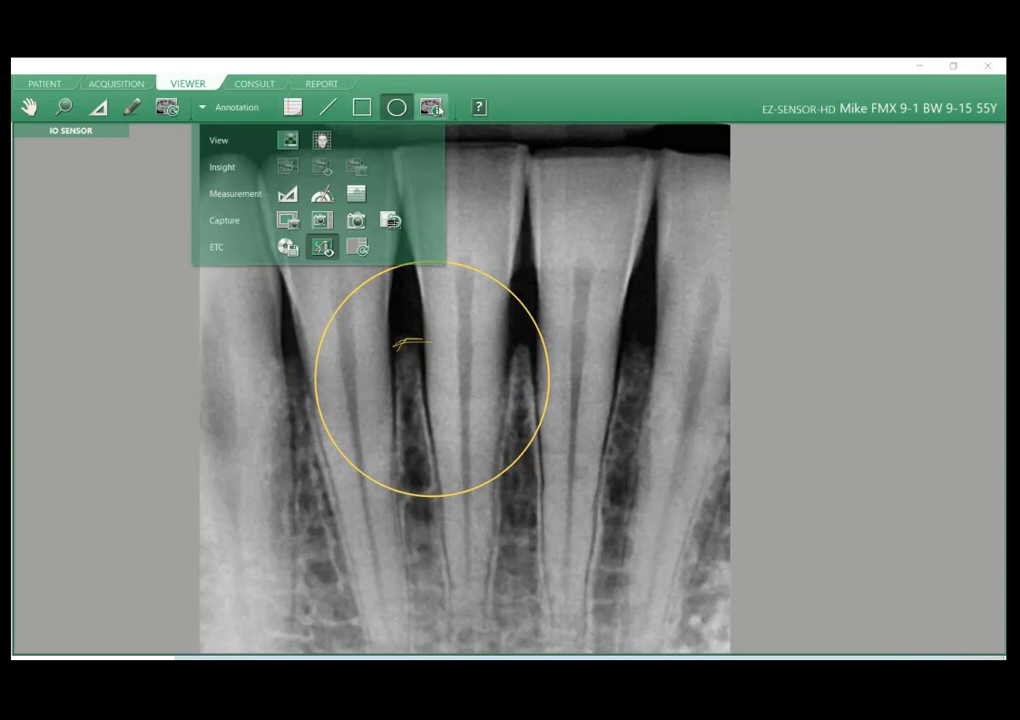
click(431, 107)
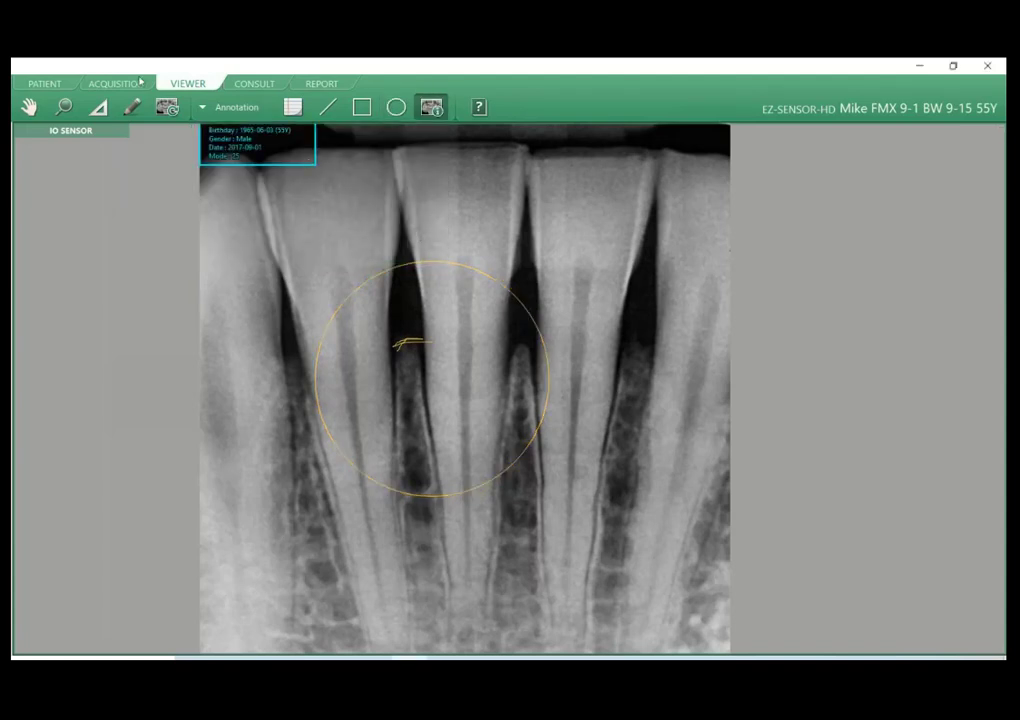
click(30, 107)
drag(463, 223, 458, 254)
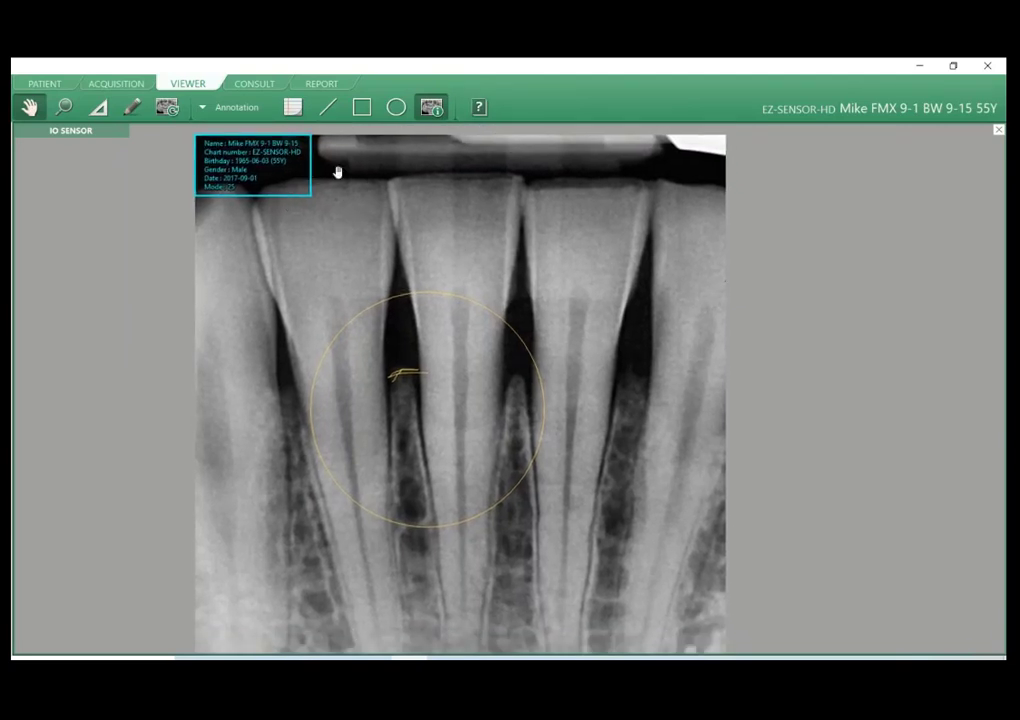
click(433, 108)
click(433, 108)
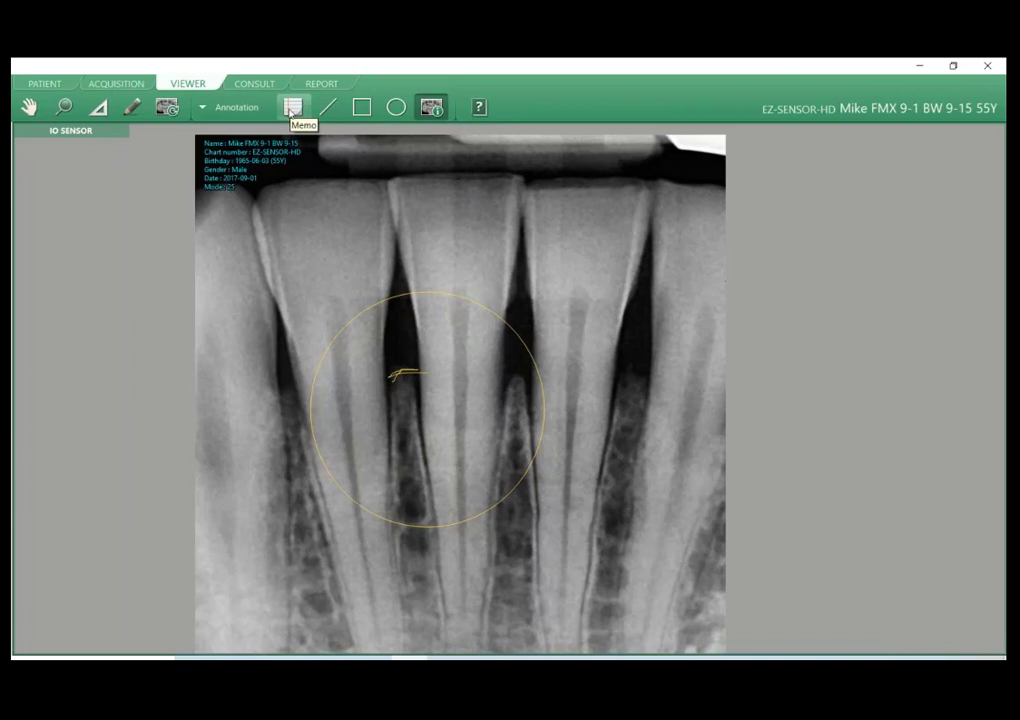
Add a preset Caries memo to the incisor right of the circled area and move its label up beside the crown.
click(288, 112)
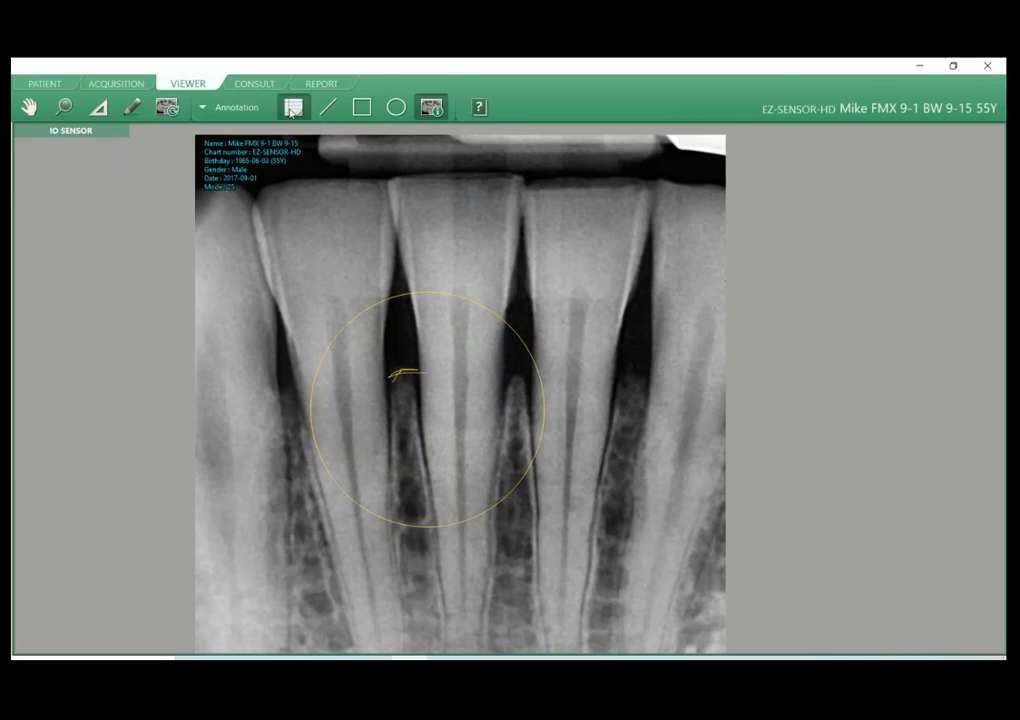
click(570, 308)
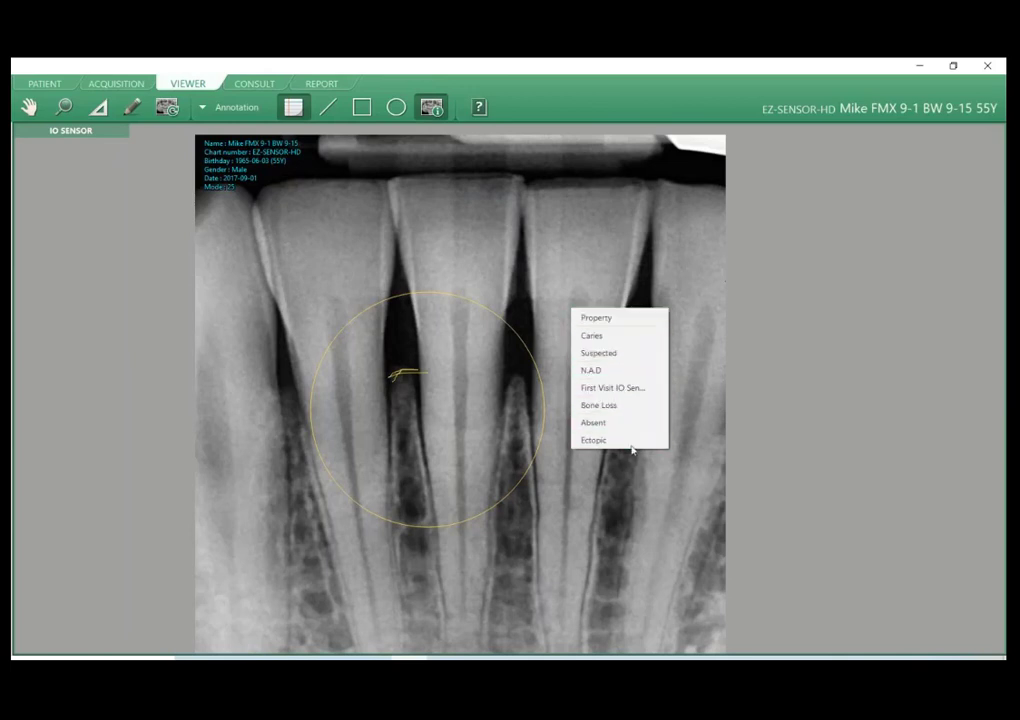
click(612, 336)
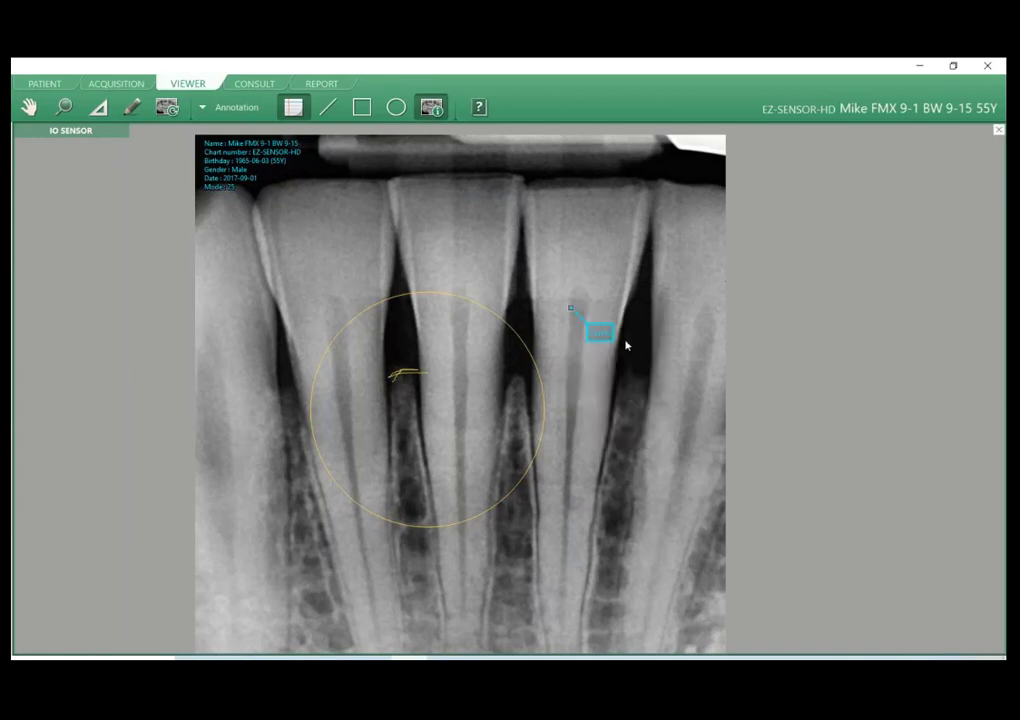
drag(603, 337, 644, 274)
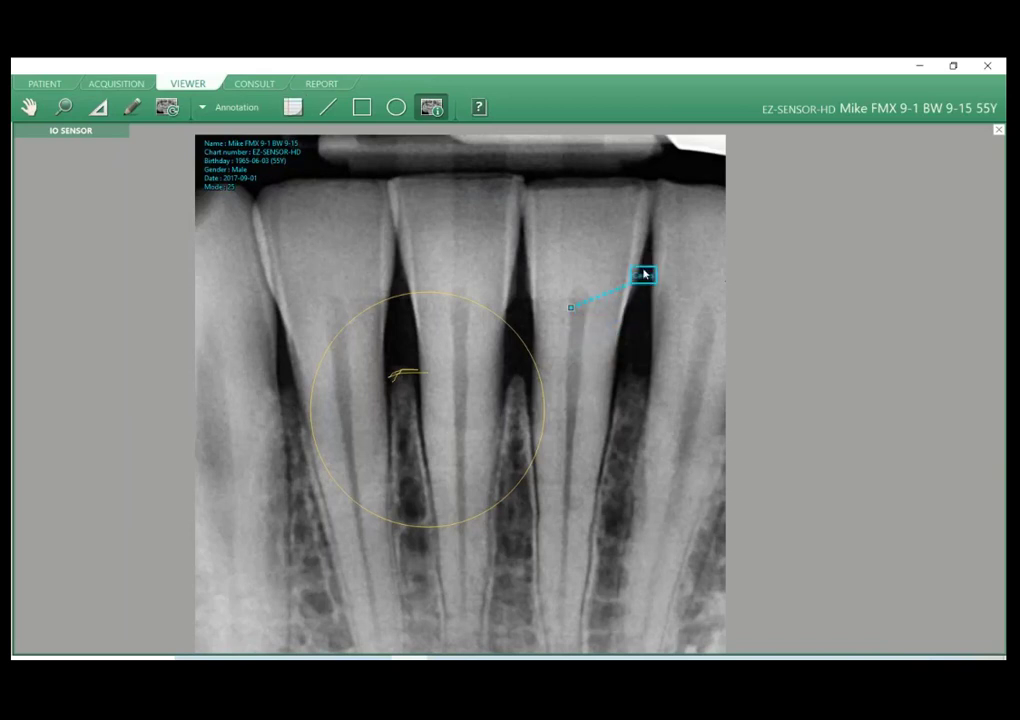
right_click(598, 376)
click(625, 337)
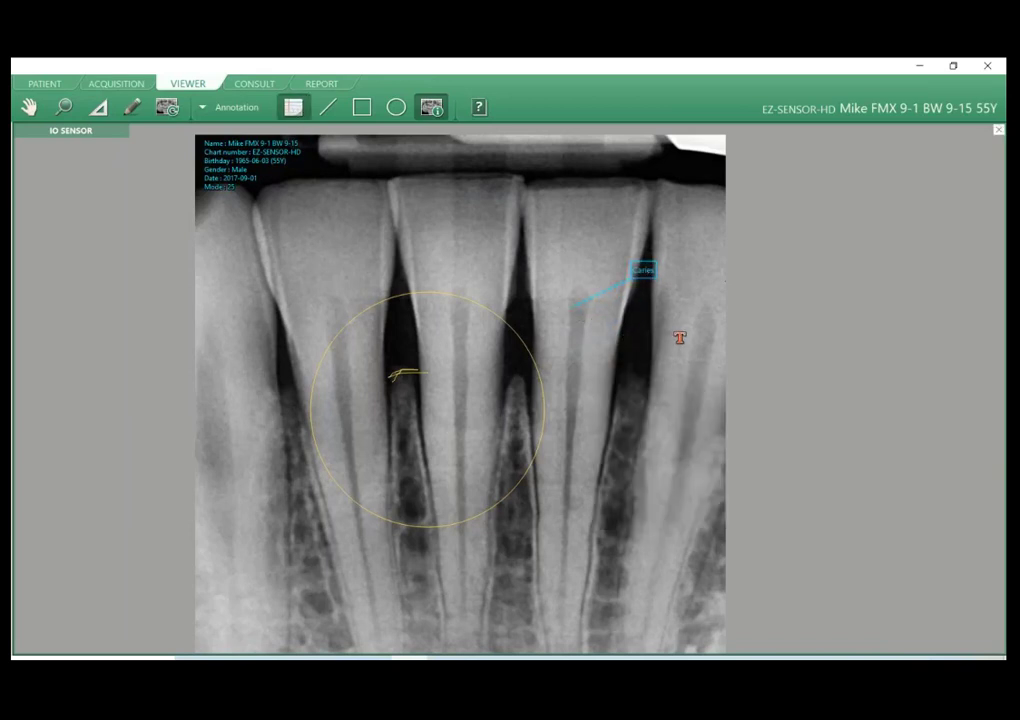
Add a memo reading "Custom Memo on screen" to the central incisor and move its label onto the crown of the incisor to its left.
right_click(500, 263)
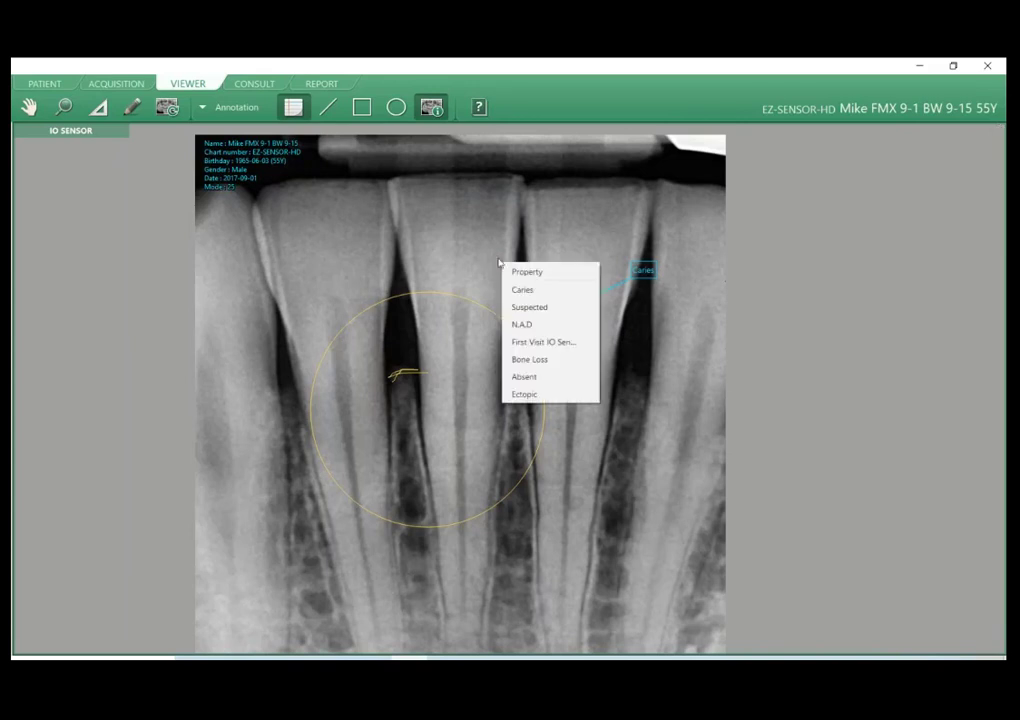
click(528, 272)
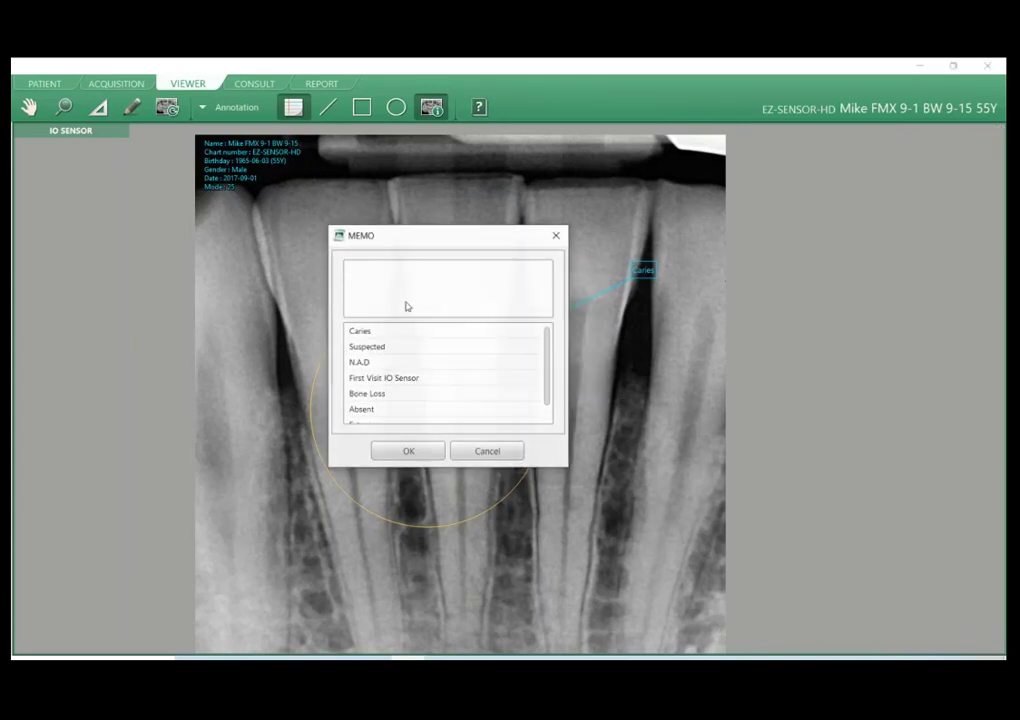
text(Cutom)
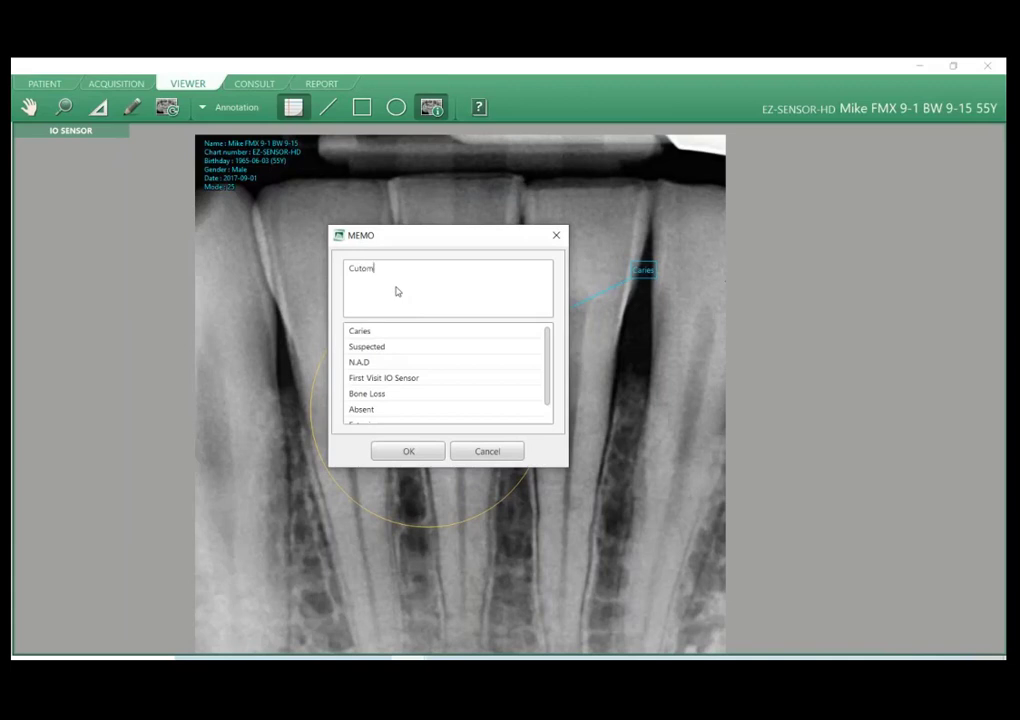
key(BackSpace)
key(BackSpace)
key(BackSpace)
text(ts)
key(BackSpace)
key(BackSpace)
text(stom Memo on screen)
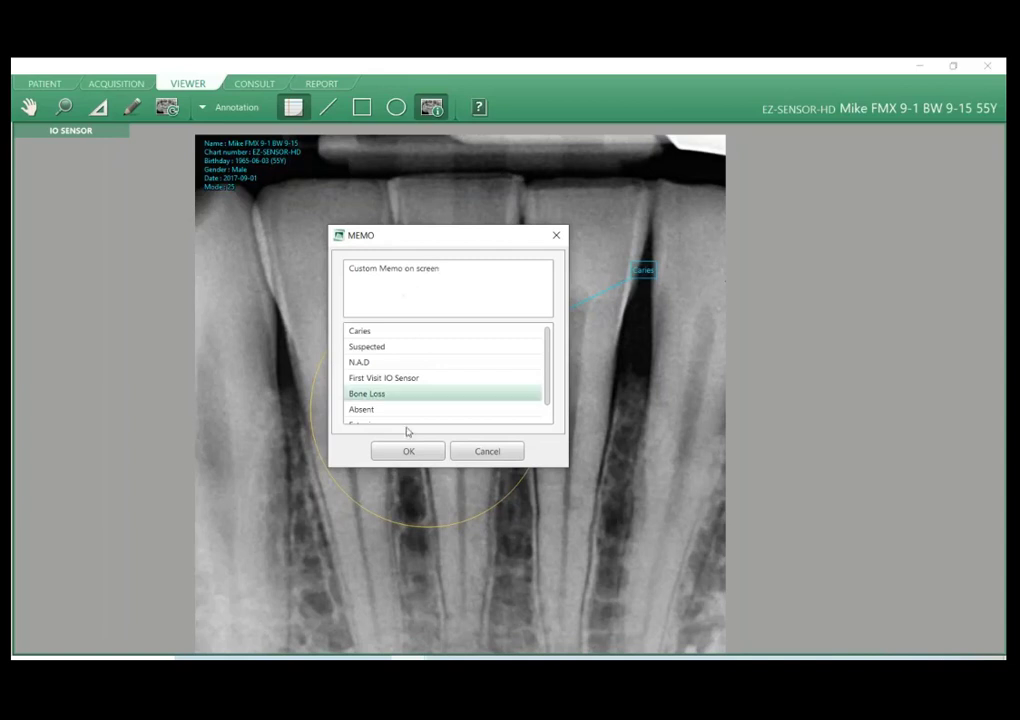
click(409, 451)
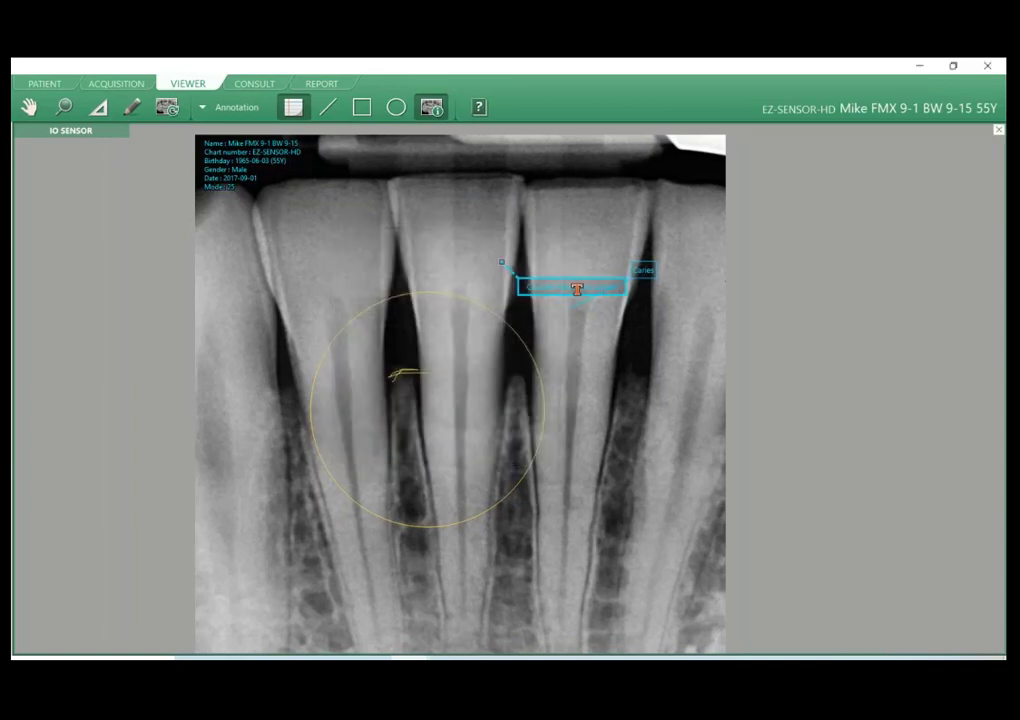
drag(576, 289, 330, 207)
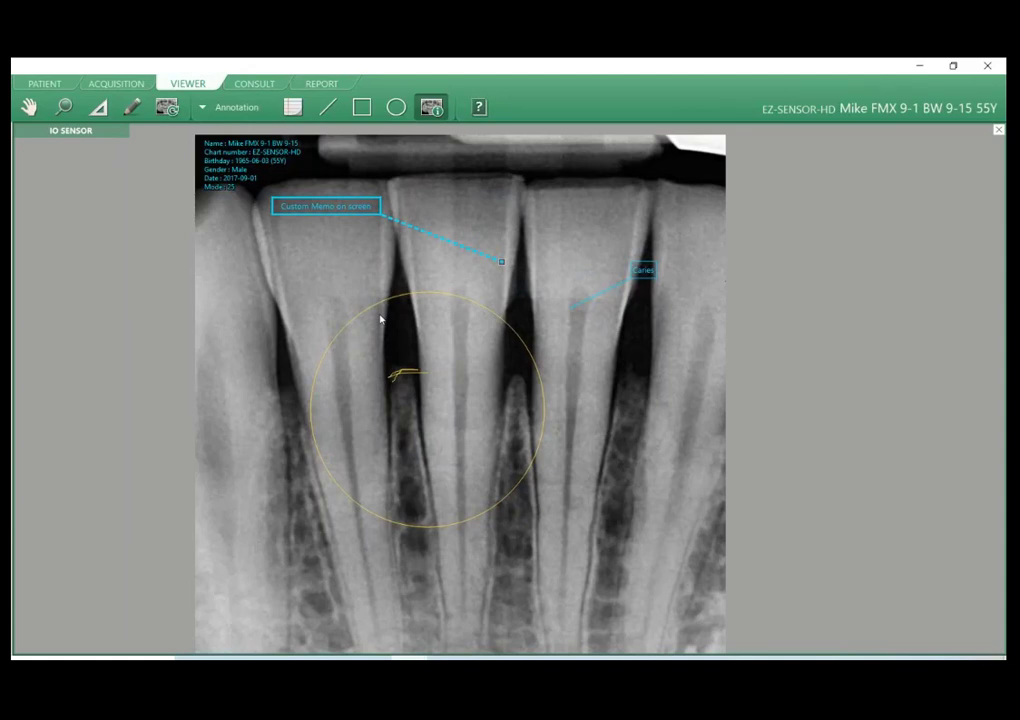
Move the custom memo's label from the left incisor's crown to just below its anchor point between the central incisors.
click(501, 267)
drag(326, 205, 517, 281)
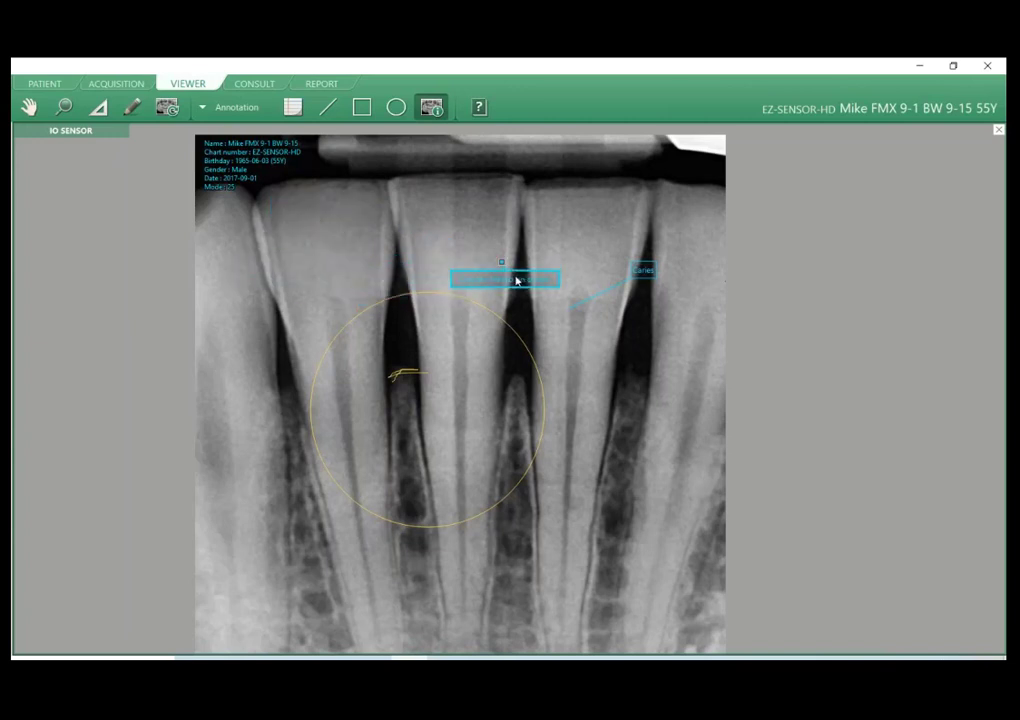
right_click(648, 270)
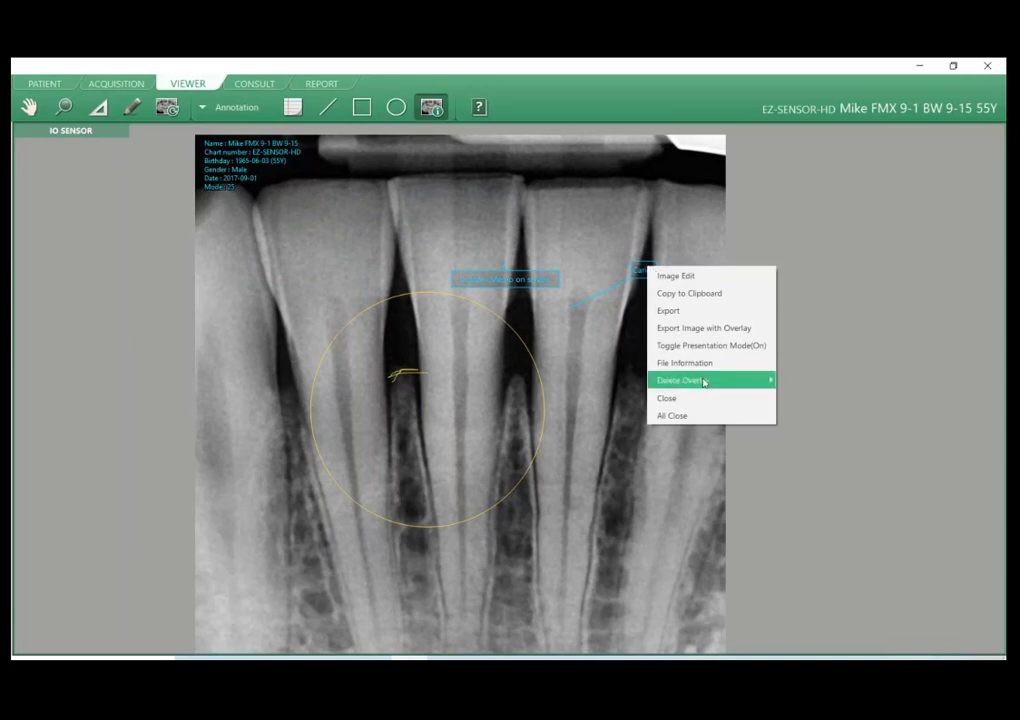
mouse_move(704, 382)
click(556, 256)
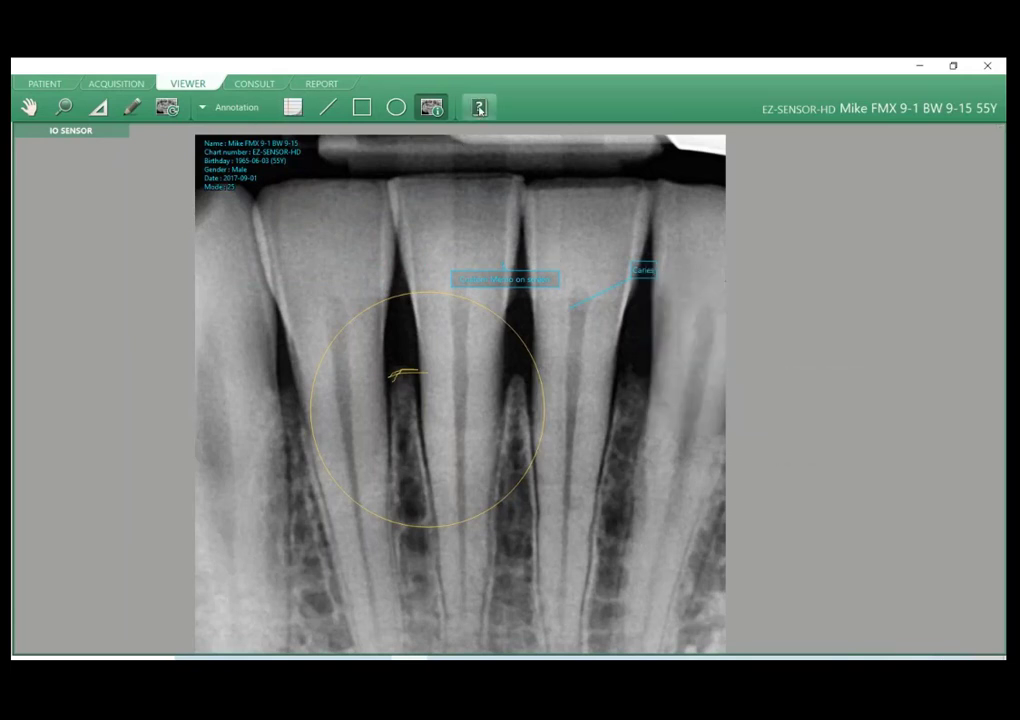
Capture a large rectangular region around the circled incisor roots and both memos, with the overlay included.
click(217, 113)
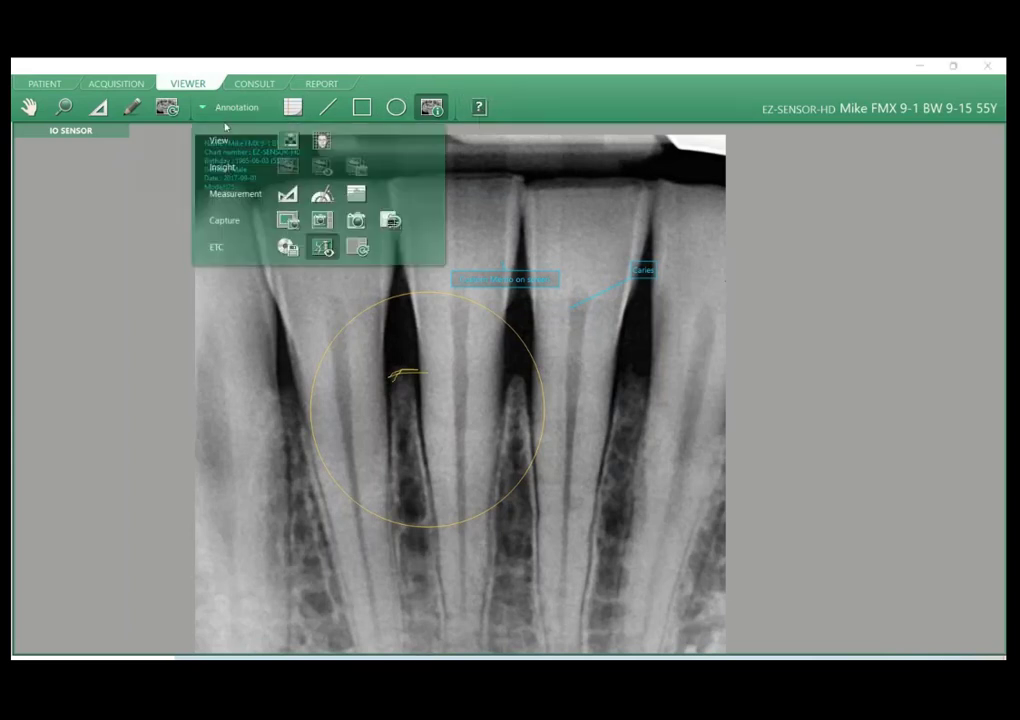
click(225, 223)
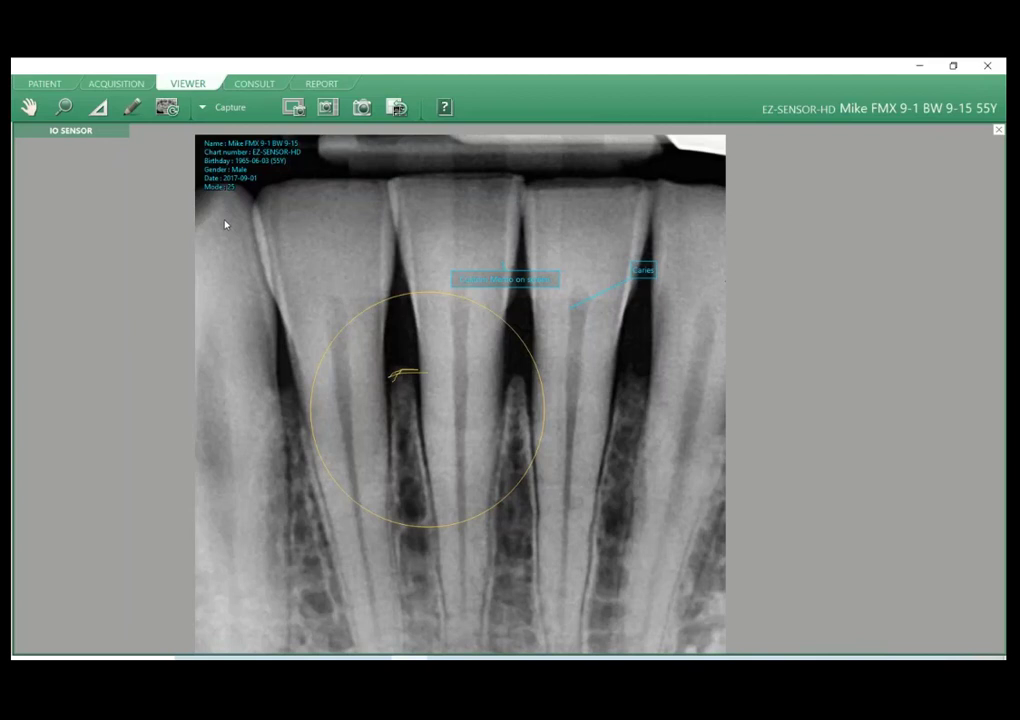
click(296, 109)
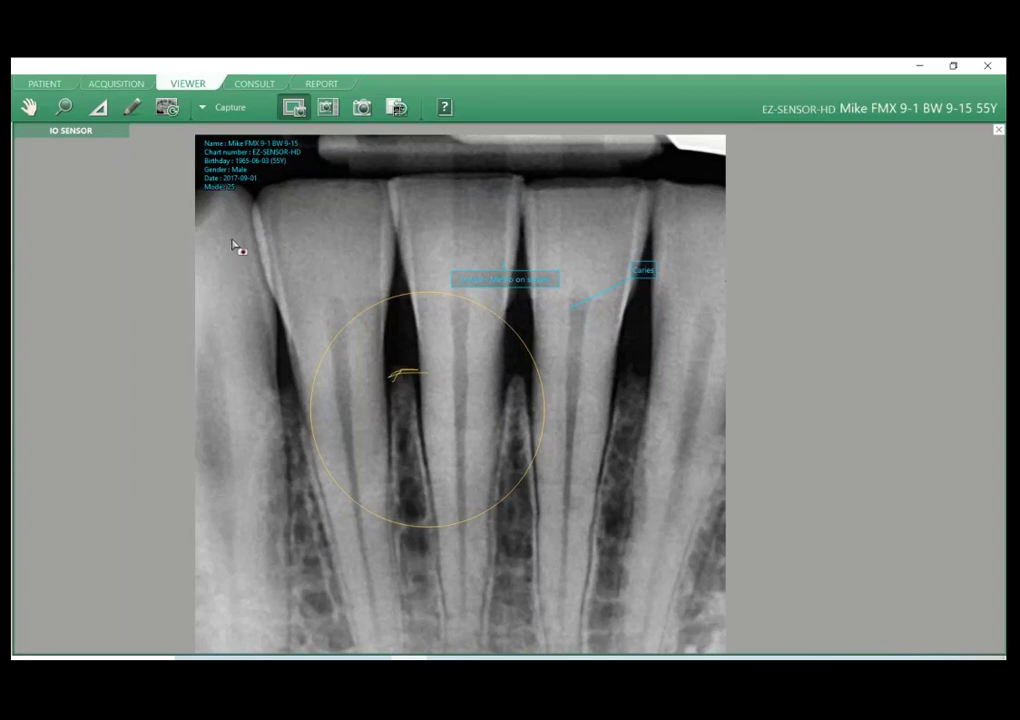
drag(230, 238, 676, 571)
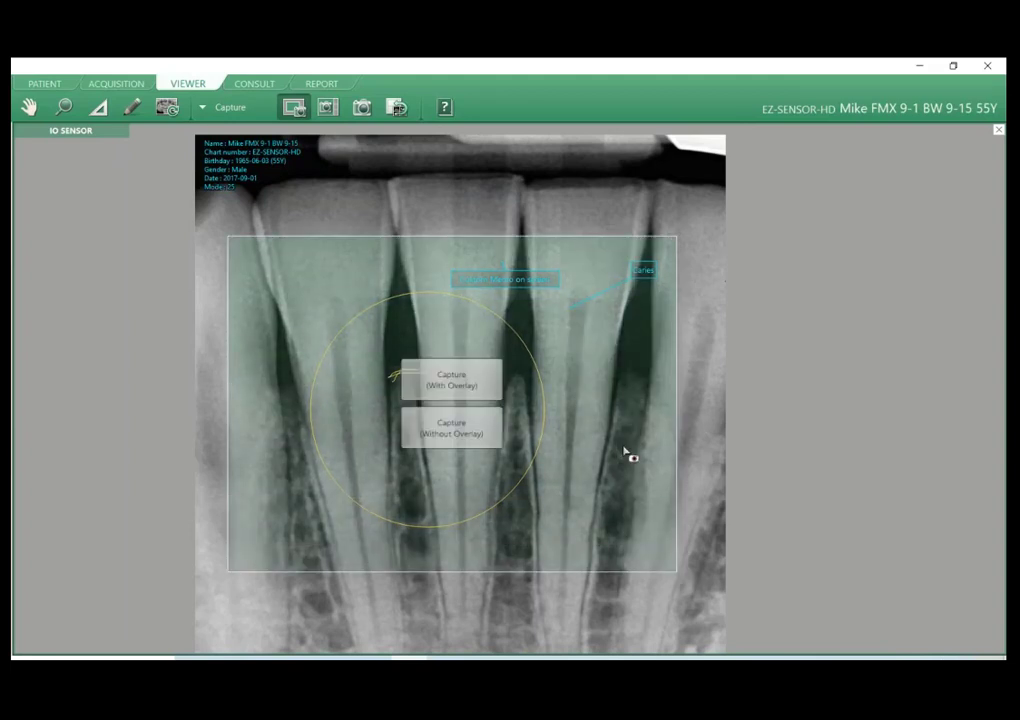
click(455, 396)
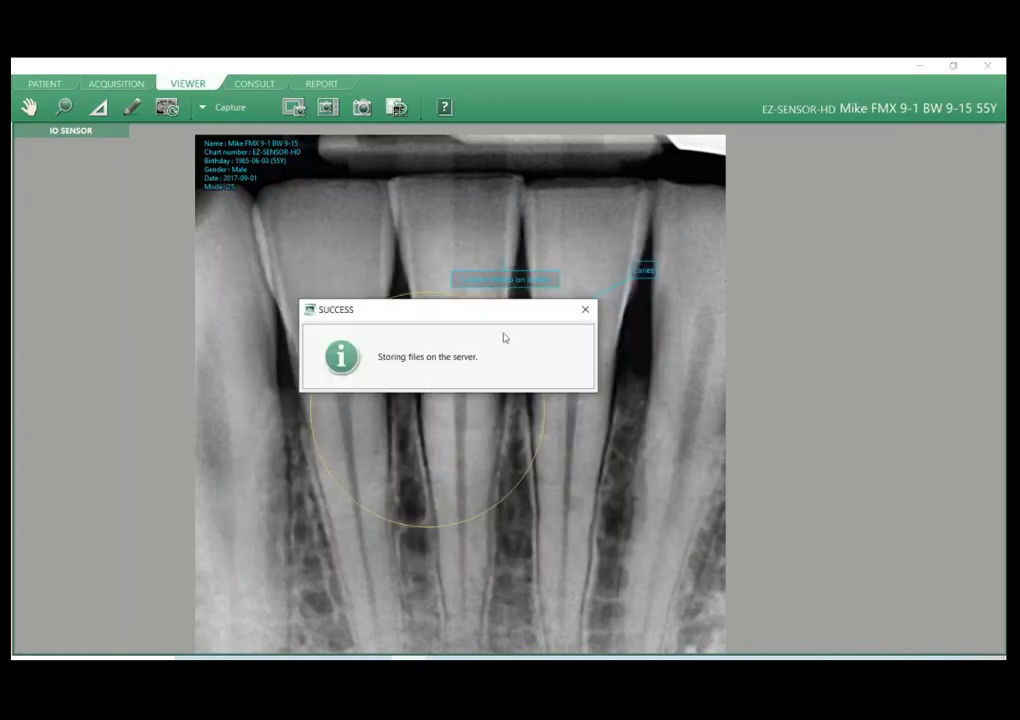
Examine the new annotated capture from the patient's images at full size and return to the 18 FMX layout.
click(44, 83)
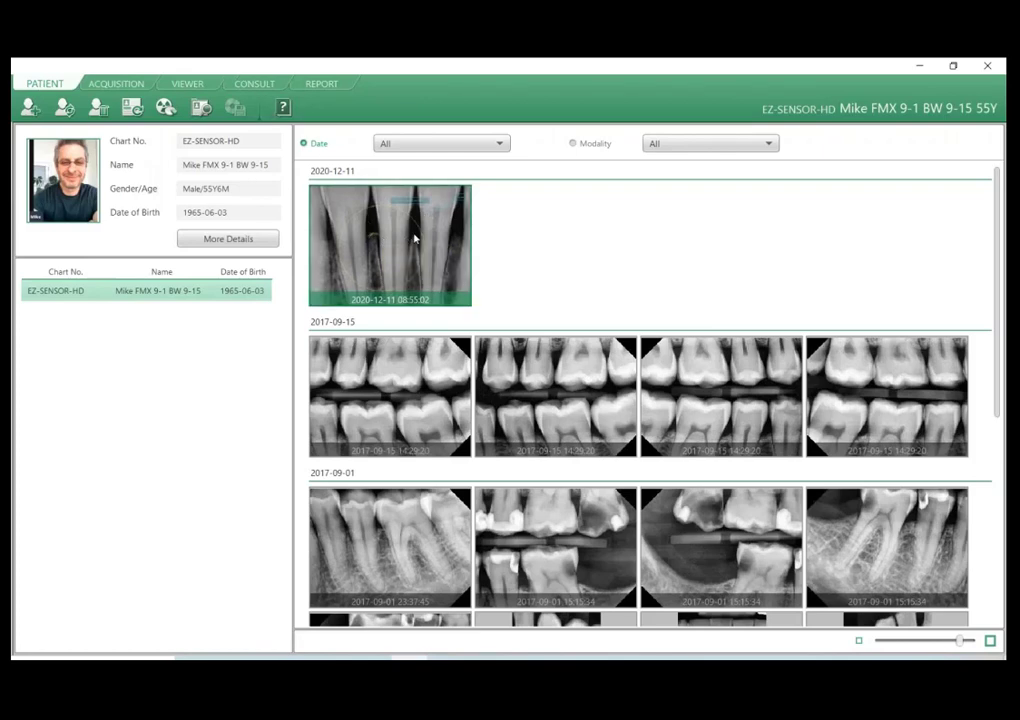
click(185, 83)
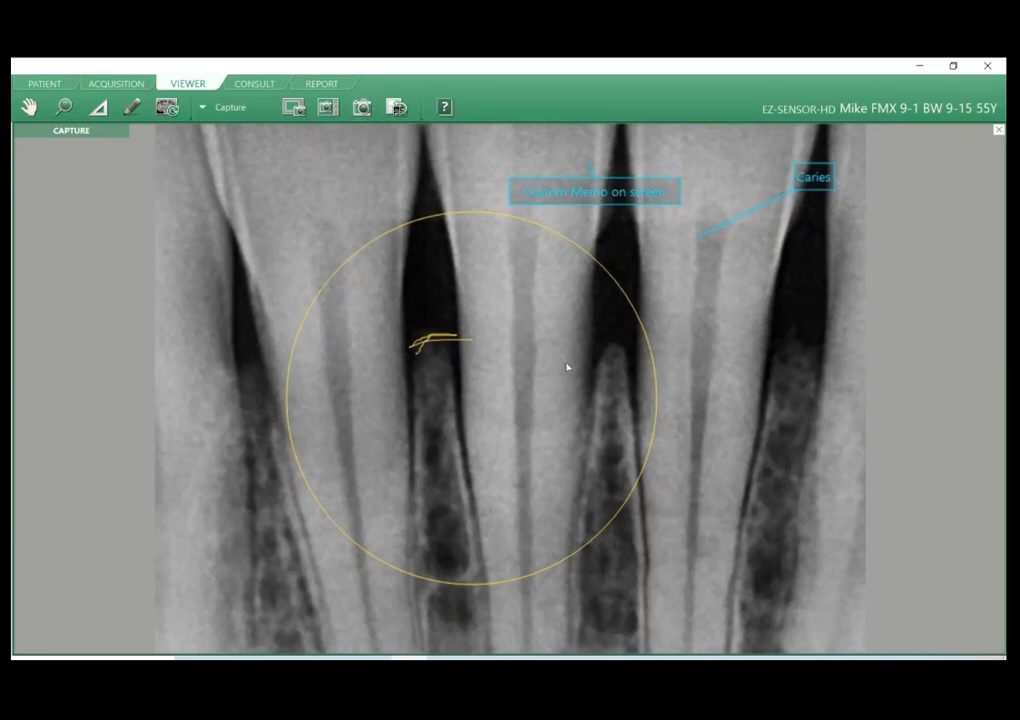
click(64, 107)
drag(611, 355, 615, 400)
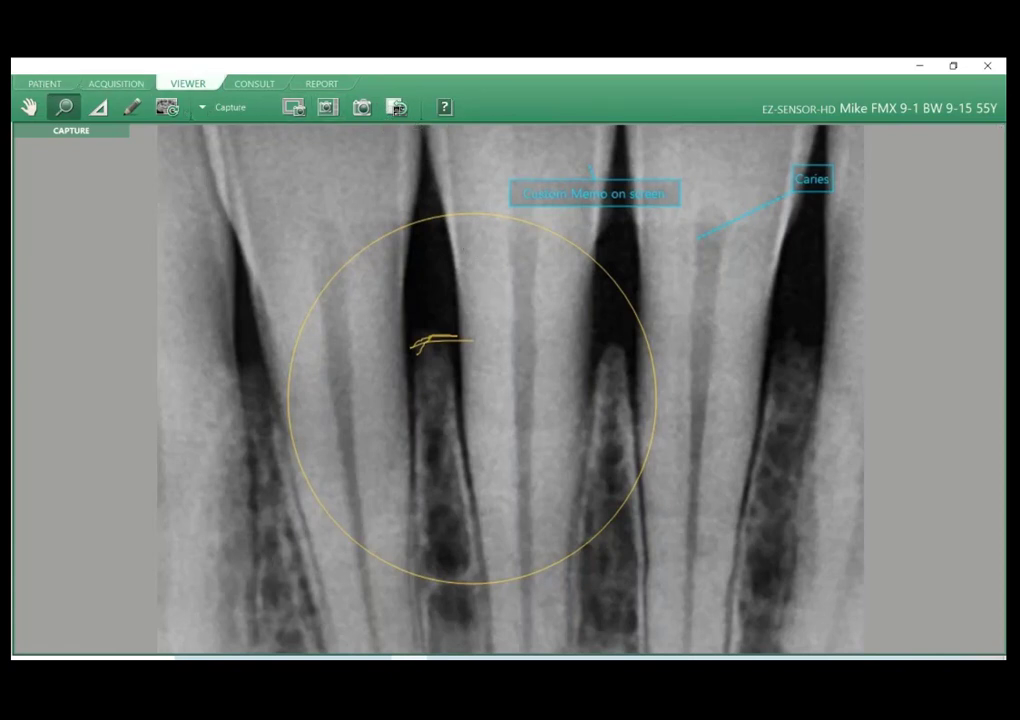
double_click(510, 390)
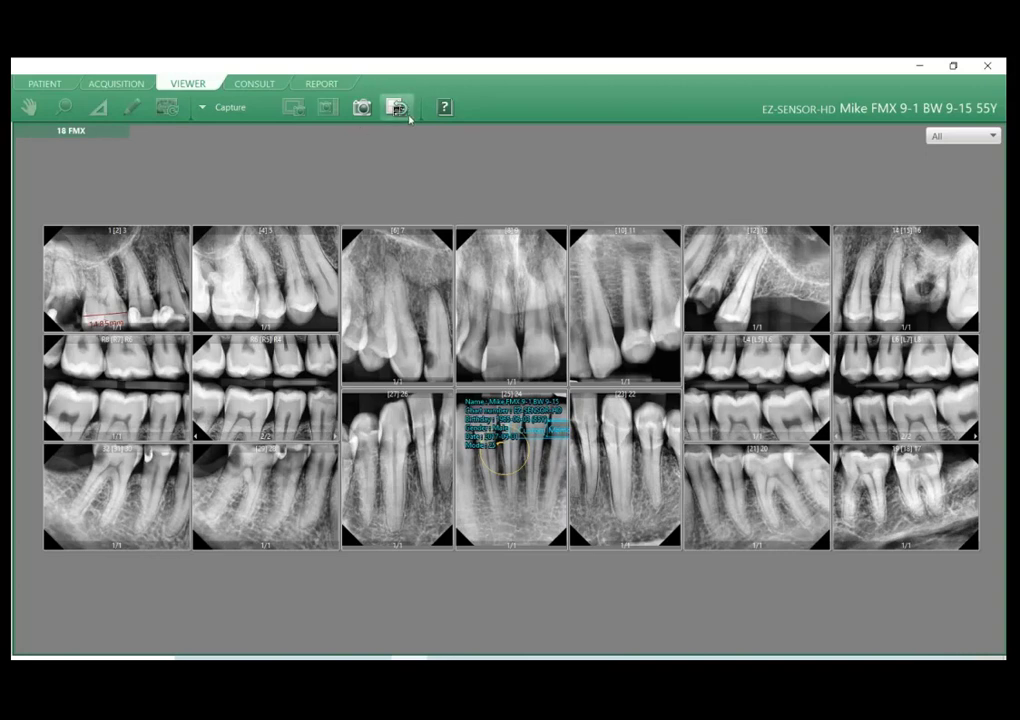
Send the complete 18 FMX layout to a report page and return to the viewer.
click(396, 107)
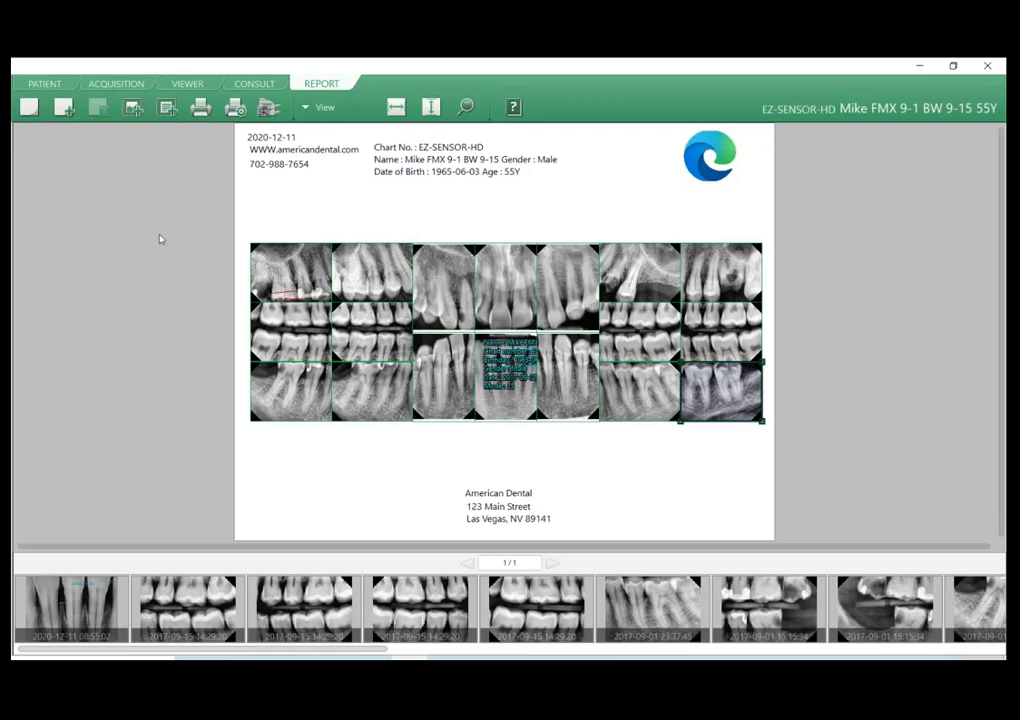
click(186, 85)
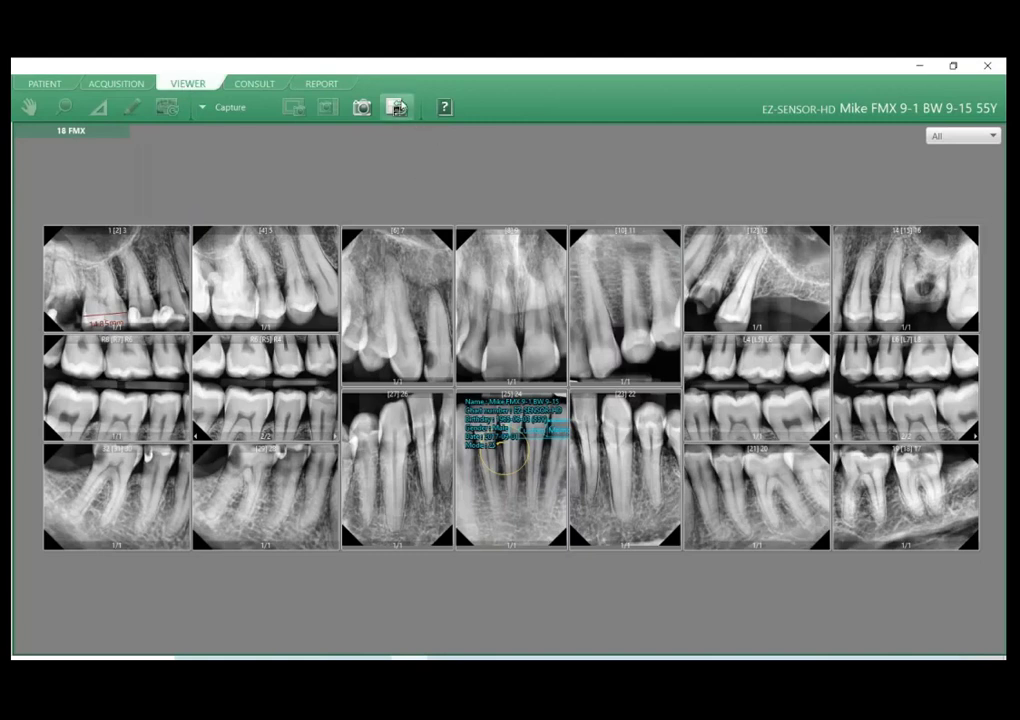
Look through the viewer's tool groups and the patient's stored images.
click(227, 107)
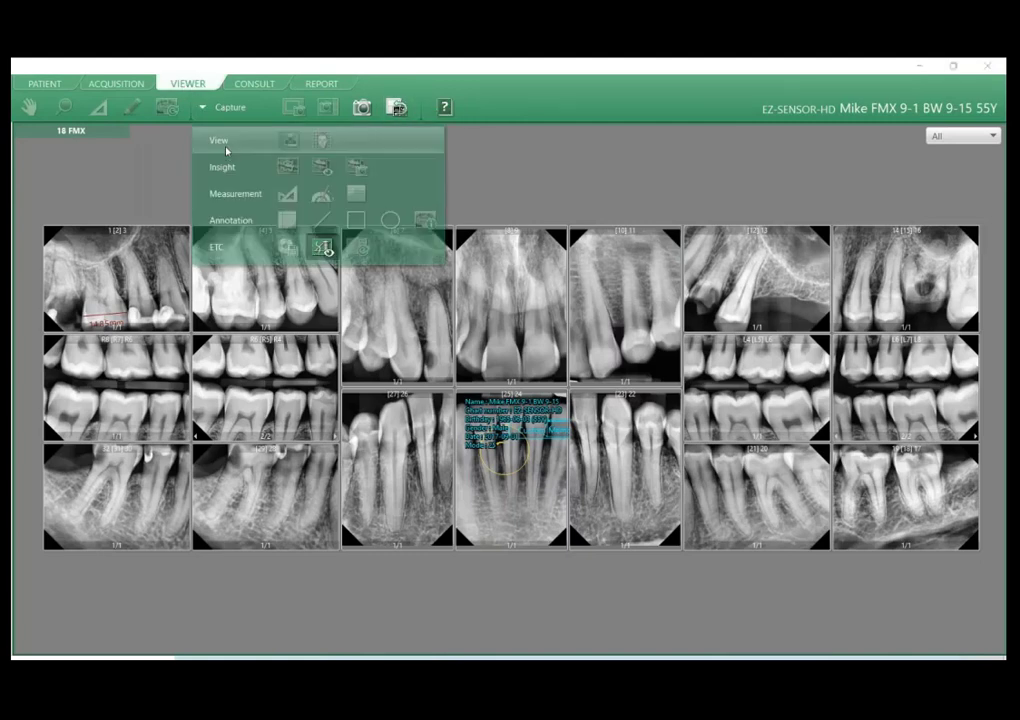
click(225, 143)
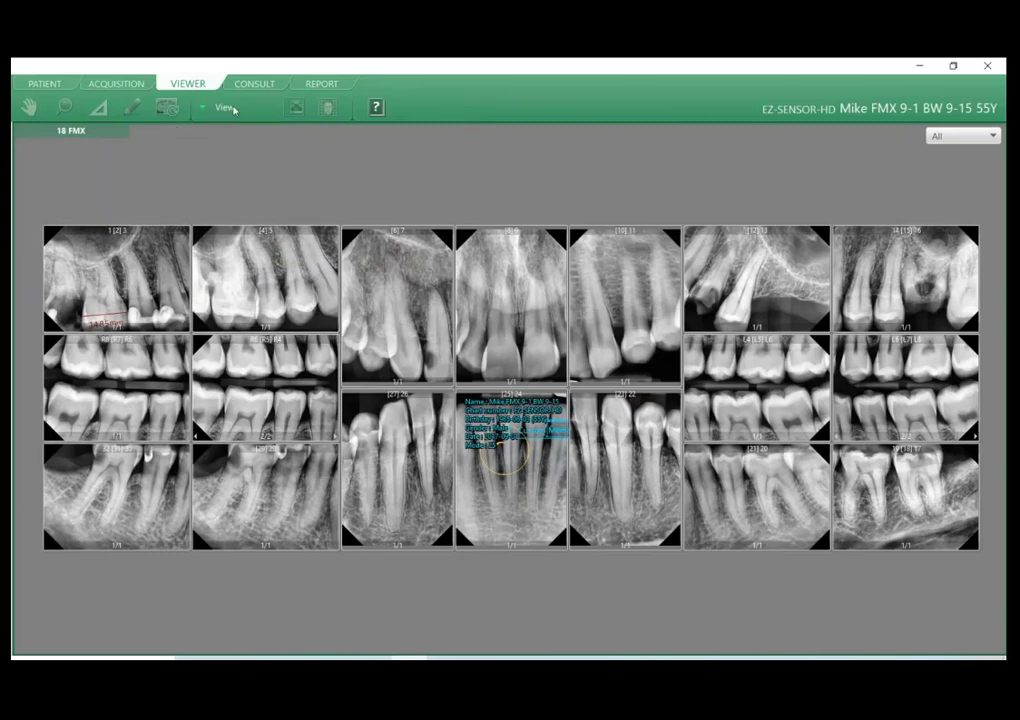
click(218, 107)
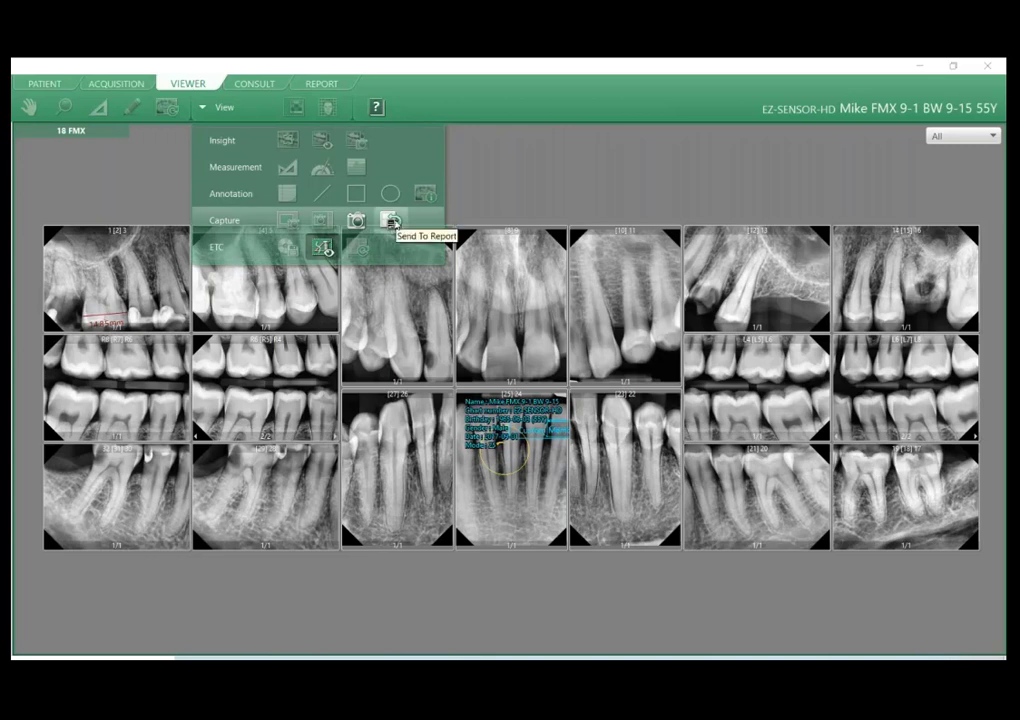
click(560, 180)
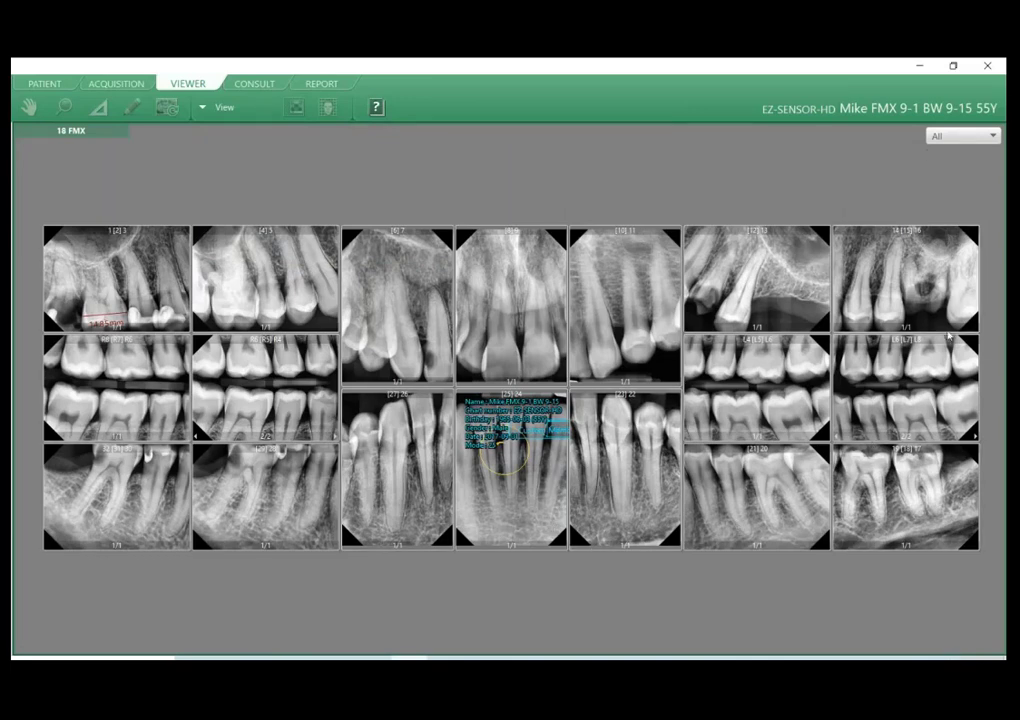
click(44, 84)
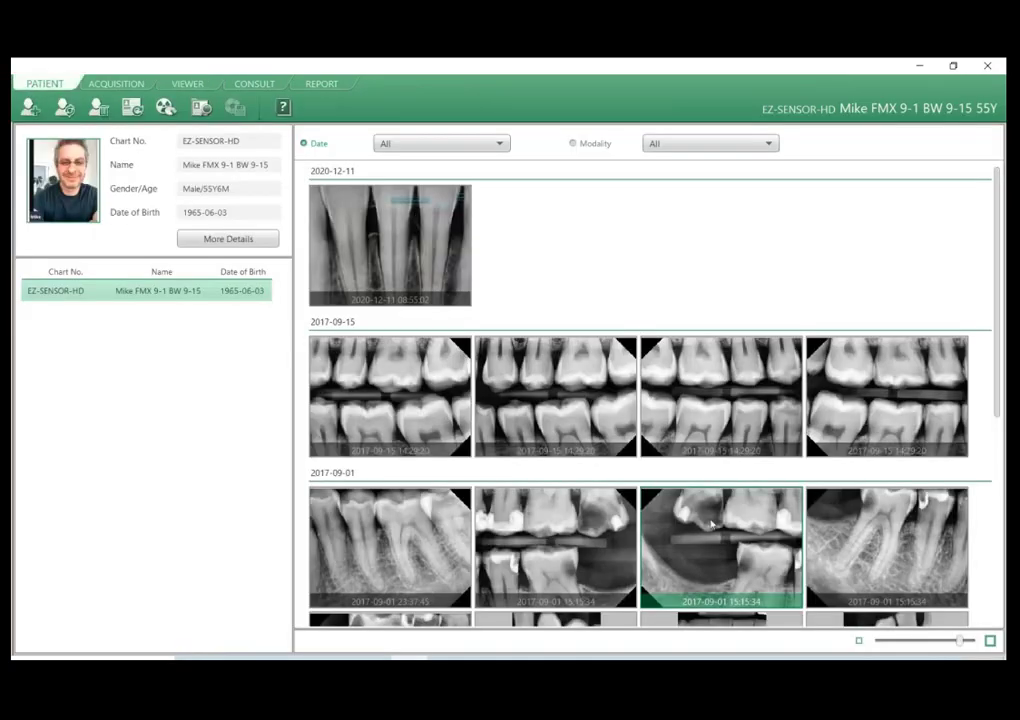
scroll(718, 540, down, 3)
scroll(718, 540, up, 3)
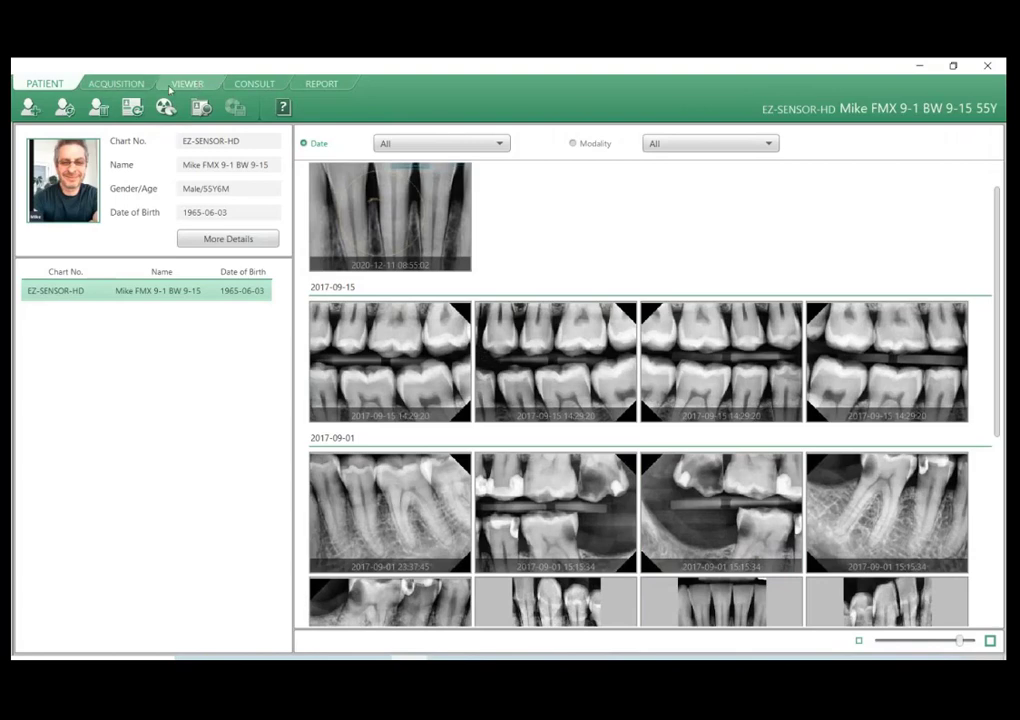
Capture the whole view frame of the 18 FMX layout.
click(197, 85)
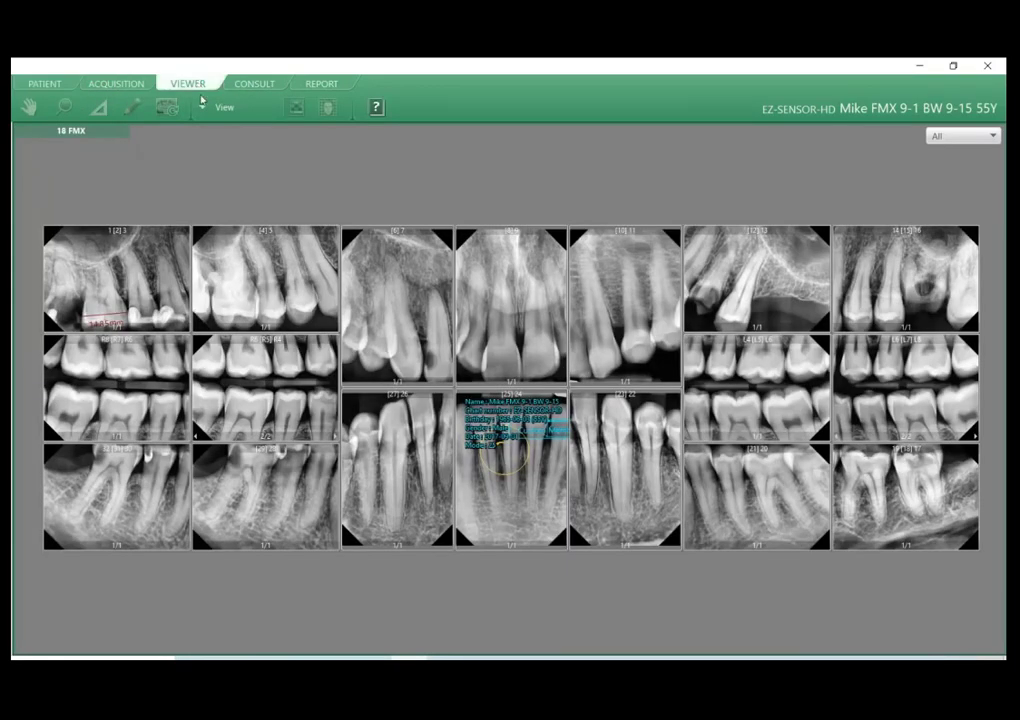
click(208, 106)
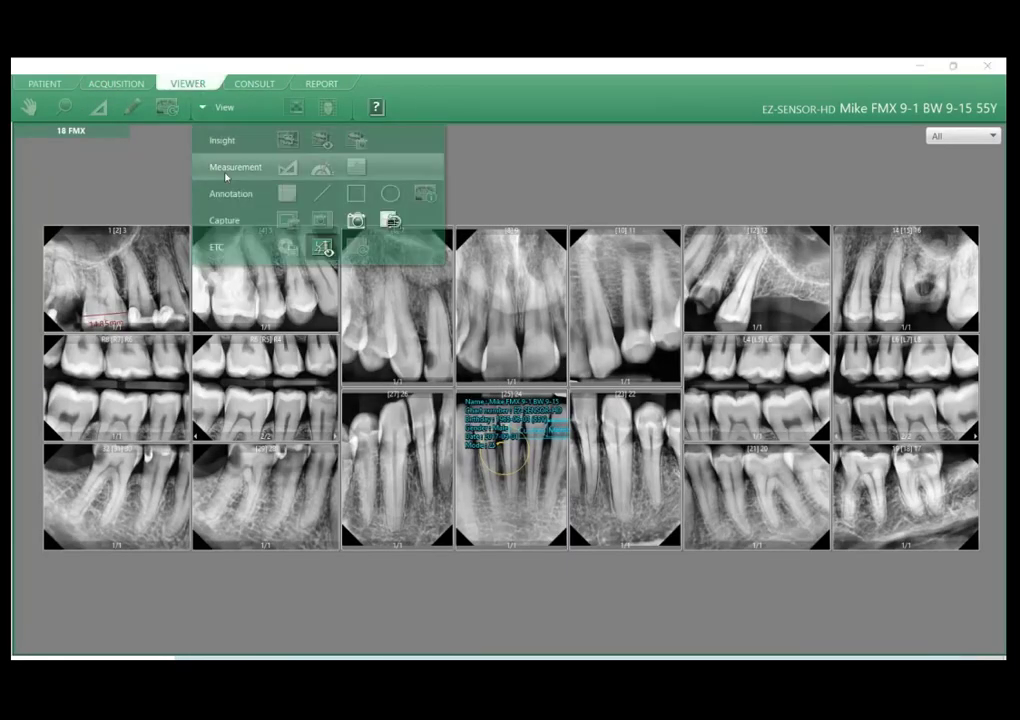
click(228, 221)
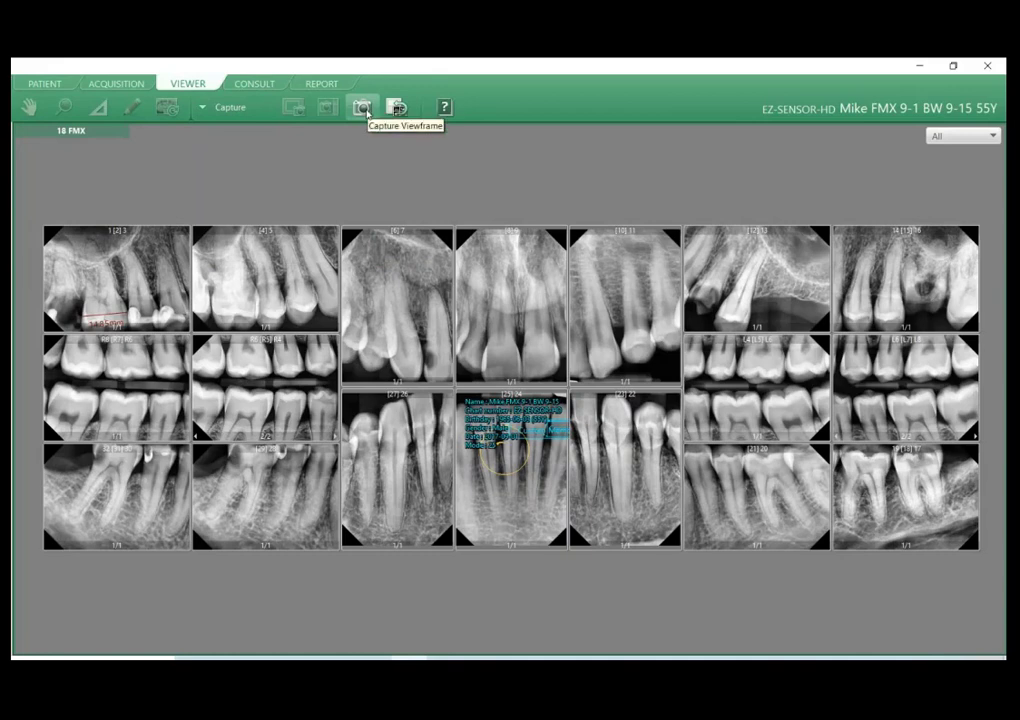
click(366, 113)
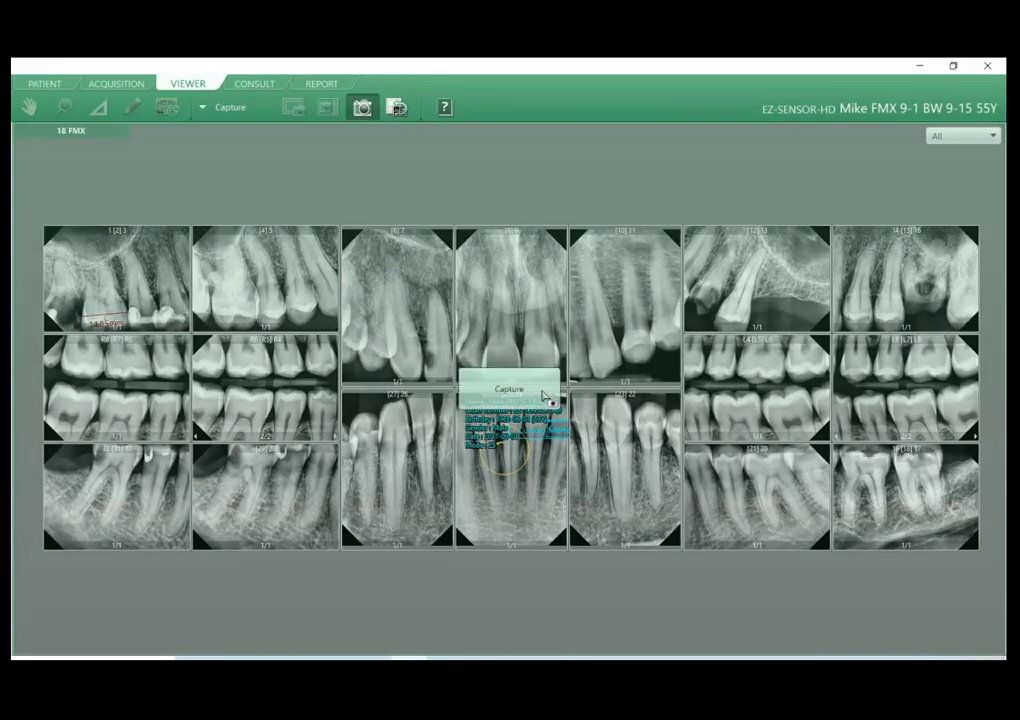
click(543, 396)
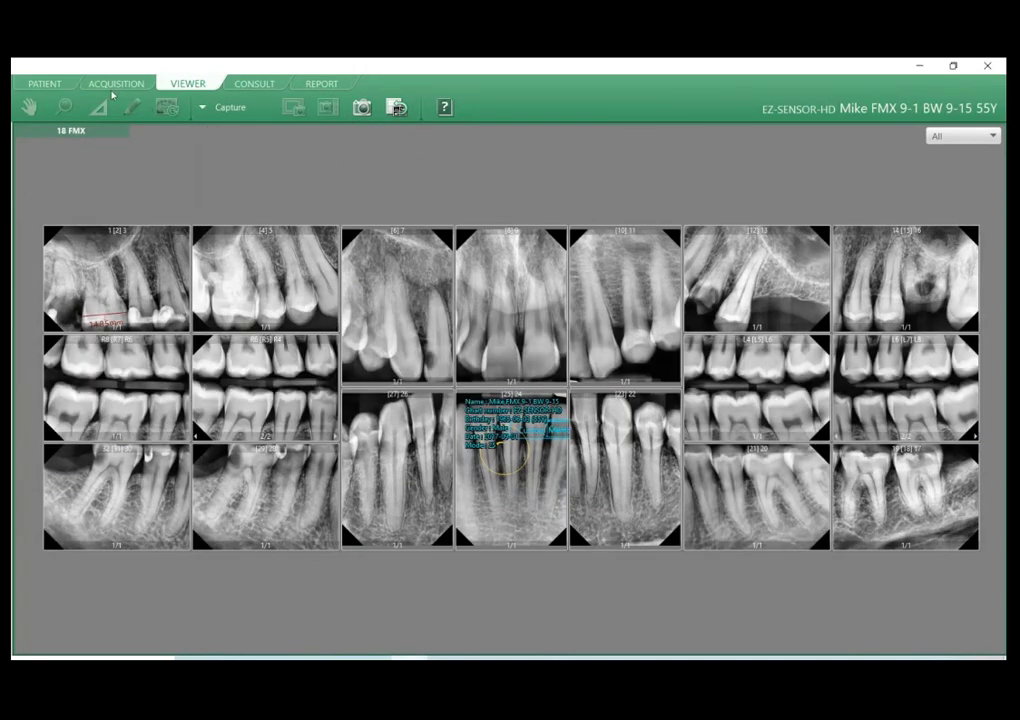
Check the patient's stored images for the full-layout capture and return to the 18 FMX layout.
click(44, 83)
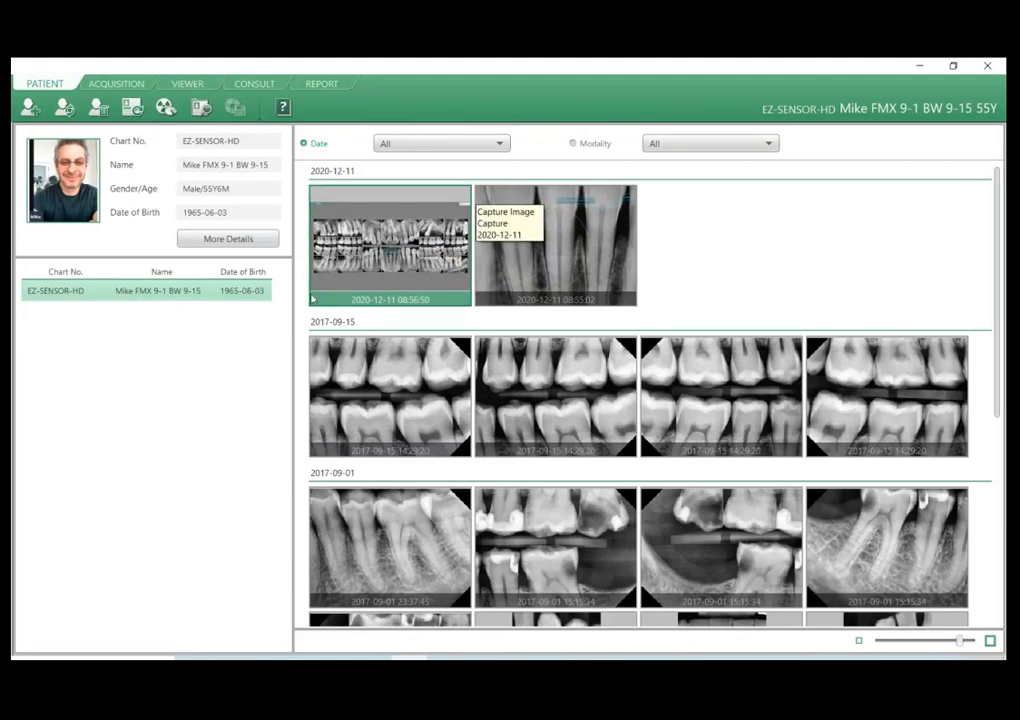
click(182, 83)
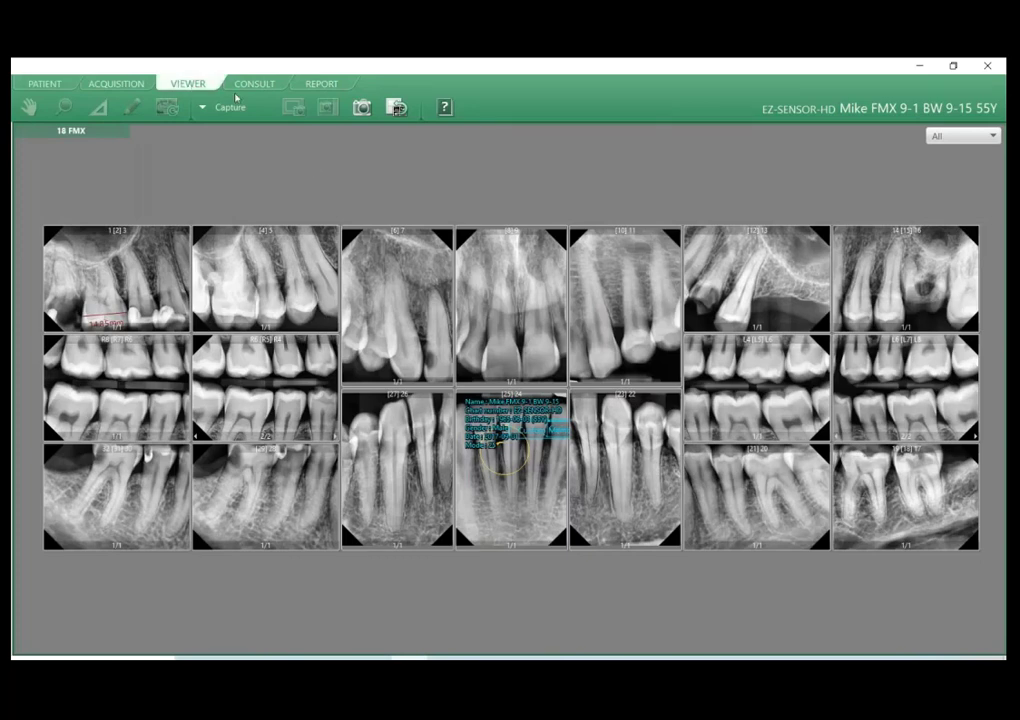
click(232, 108)
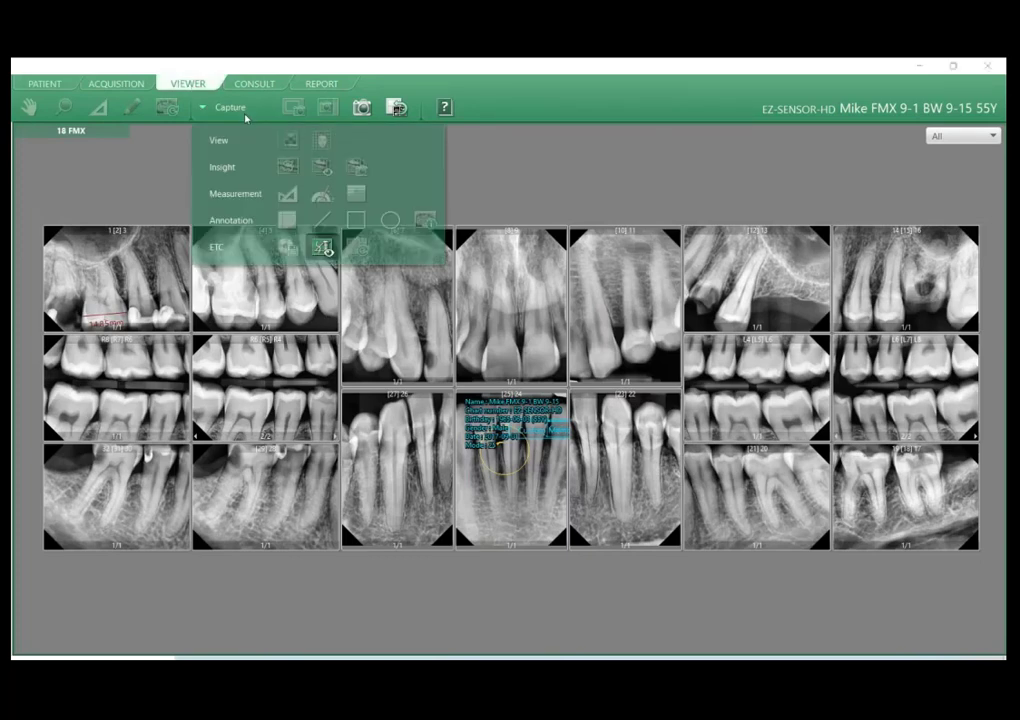
click(246, 118)
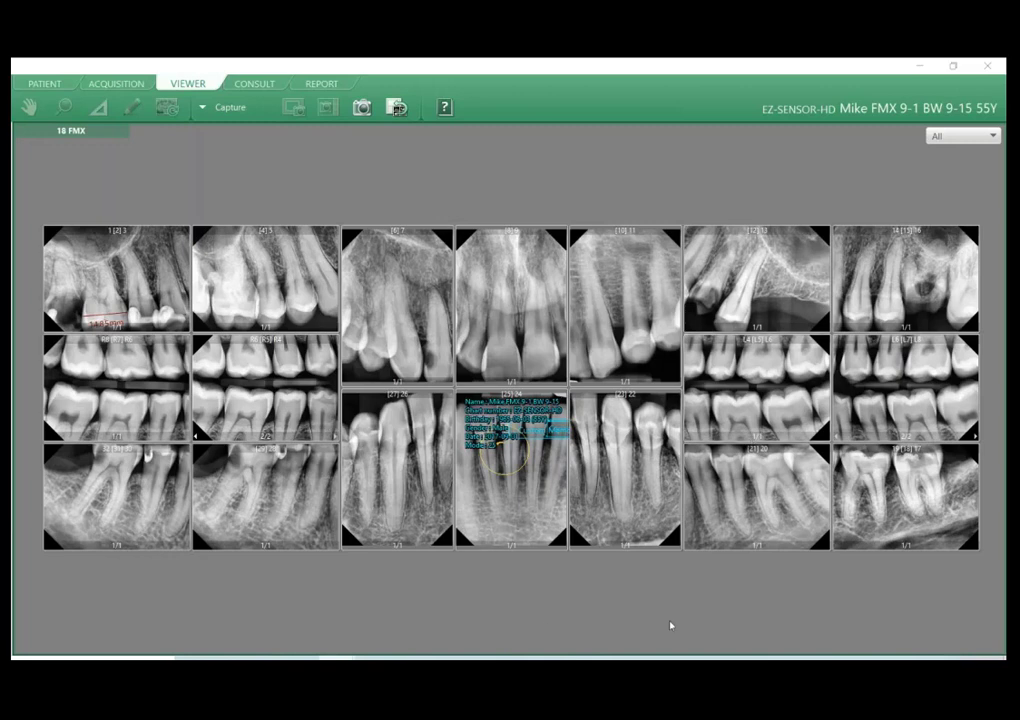
View the upper central incisor image full size, return to the 18 FMX layout and open its date filter.
double_click(524, 512)
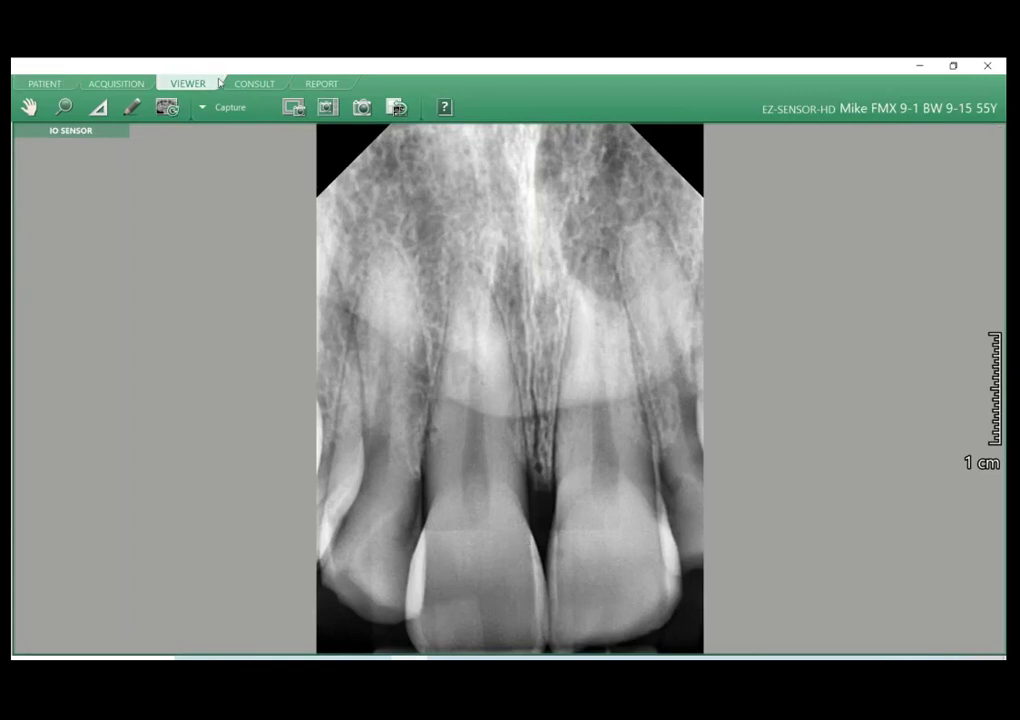
double_click(413, 252)
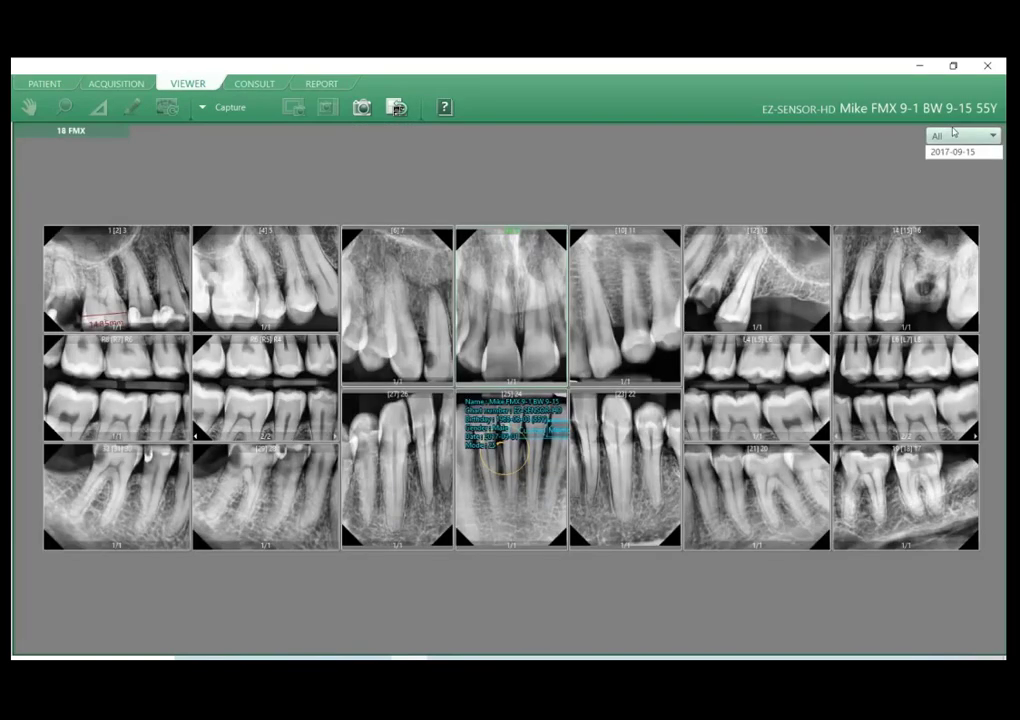
click(958, 135)
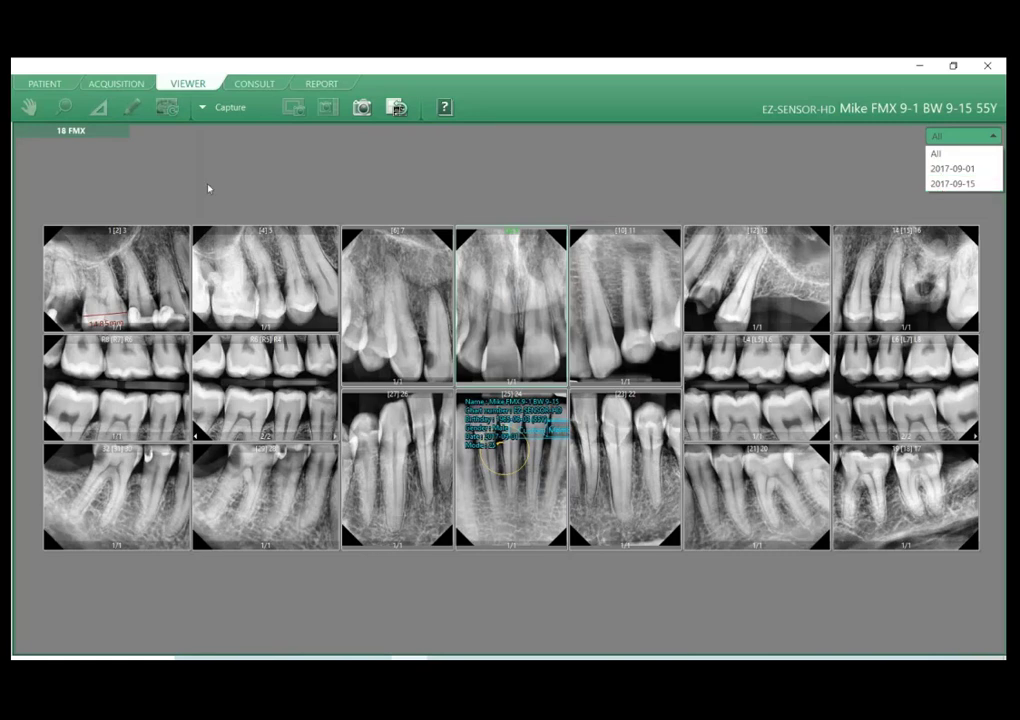
Change the viewer layout to the IO Sensor 18 FMX variant with a single-image pane above and a thumbnail strip beneath.
click(175, 630)
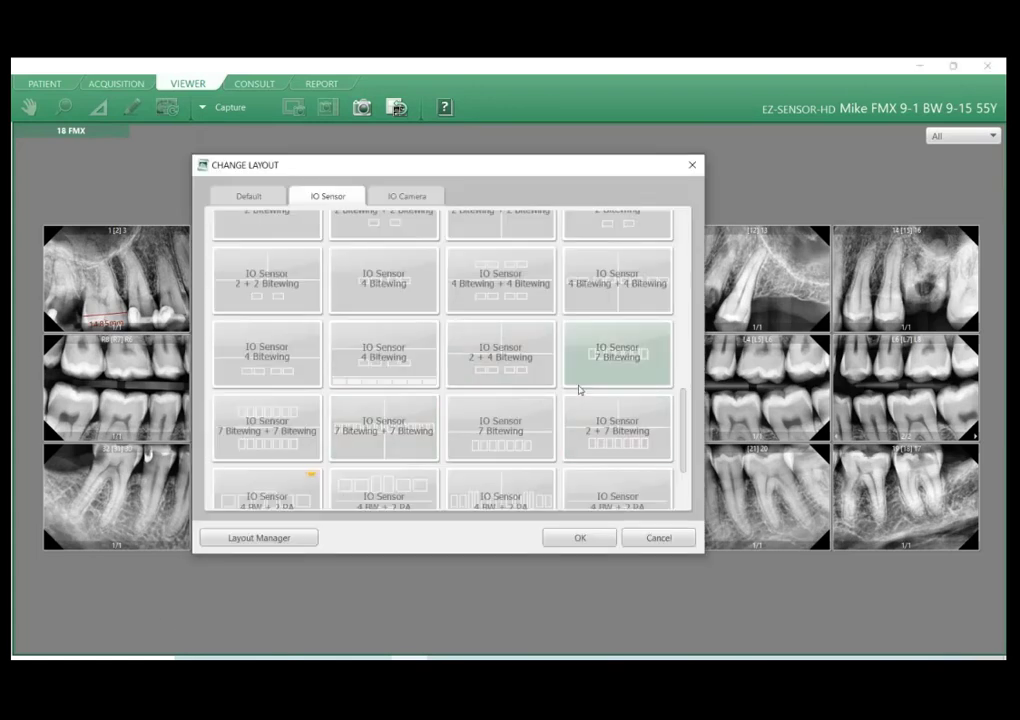
scroll(578, 392, up, 5)
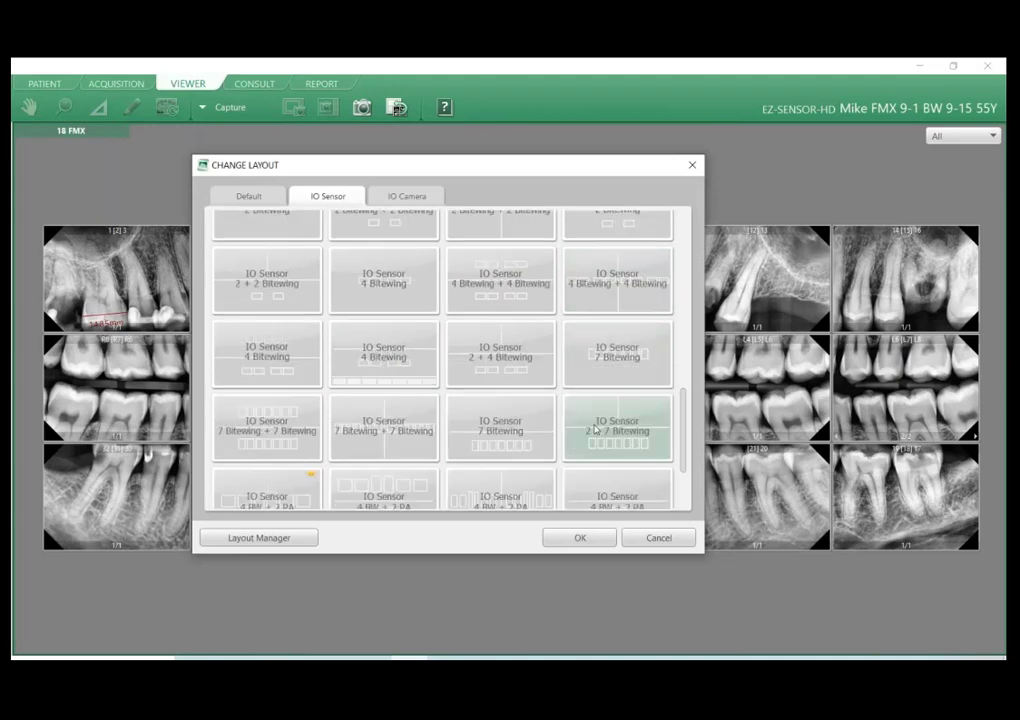
scroll(450, 340, up, 1)
click(395, 271)
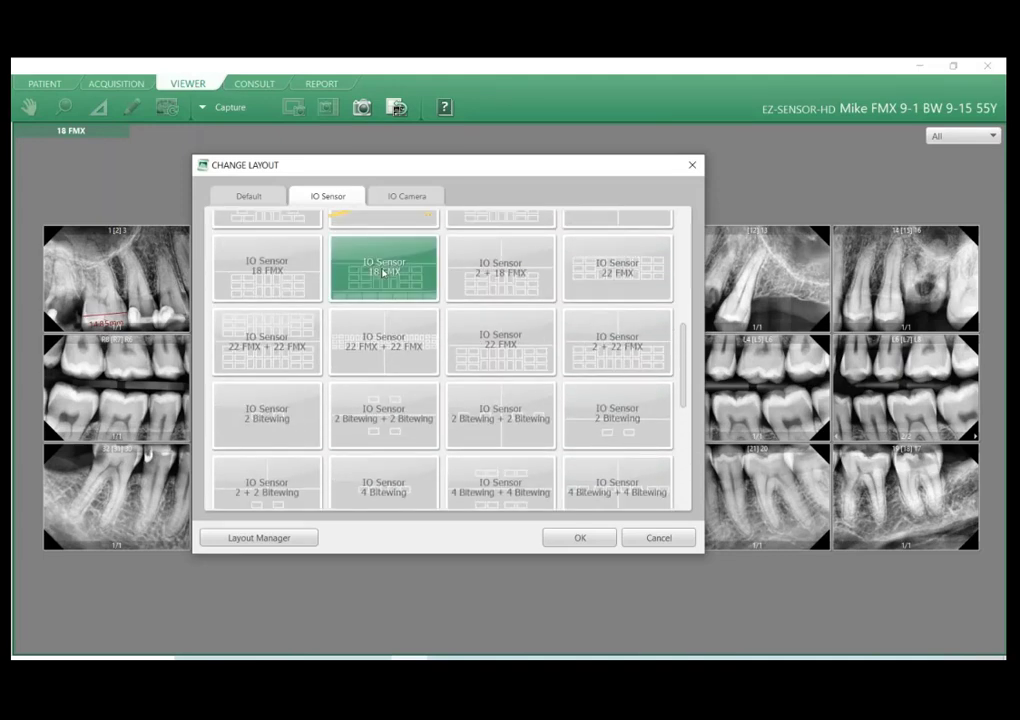
double_click(395, 271)
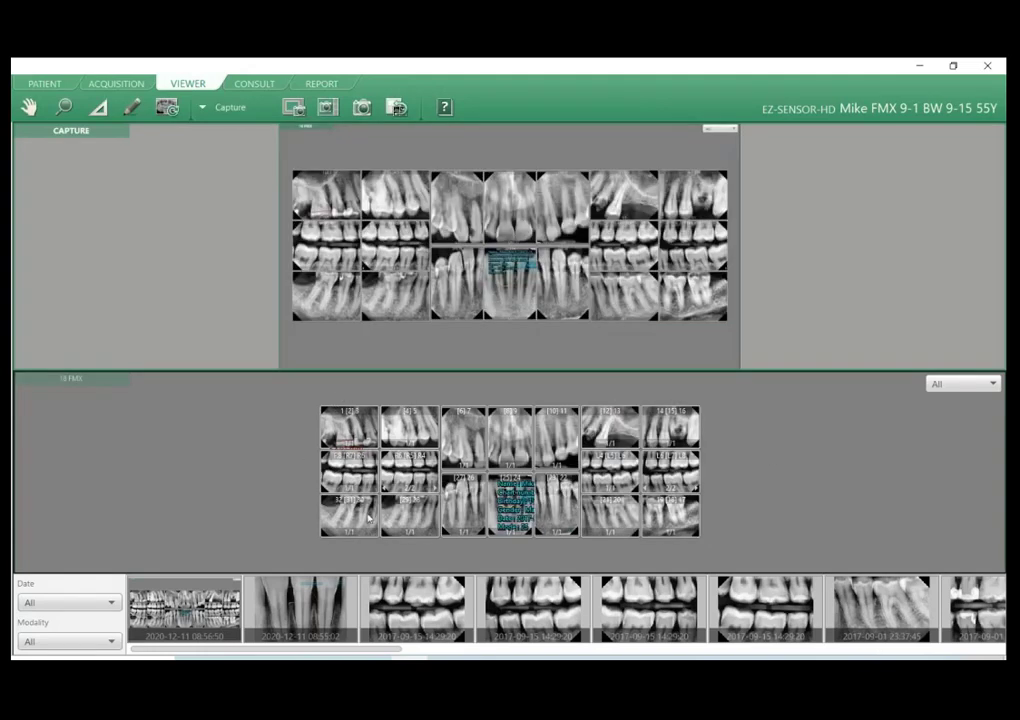
drag(417, 610, 414, 326)
double_click(290, 597)
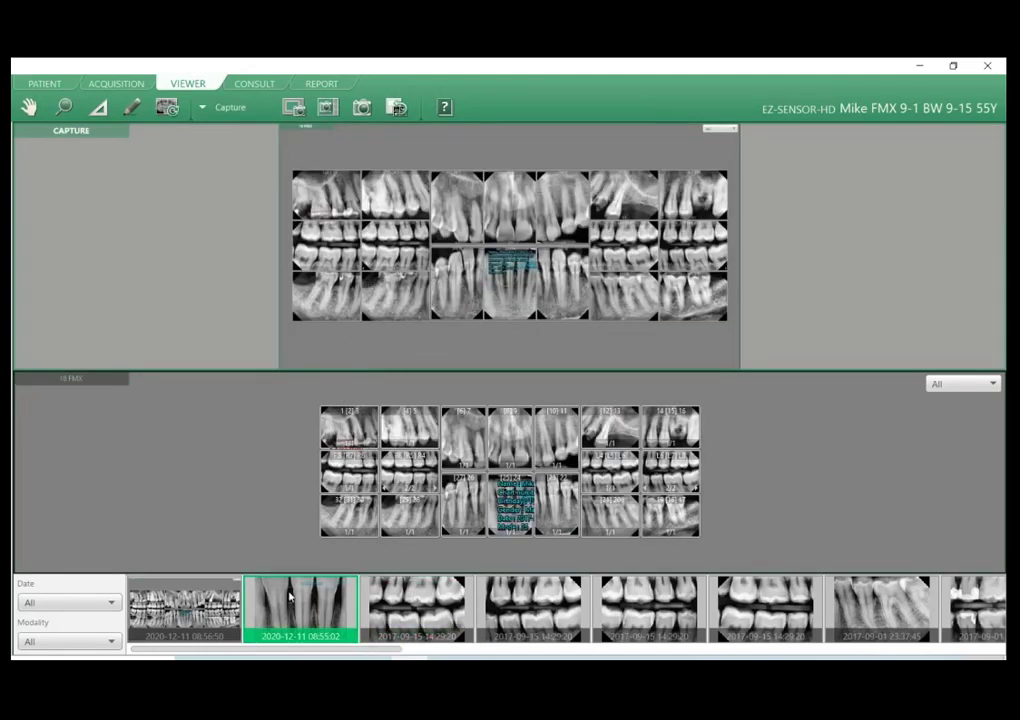
double_click(872, 605)
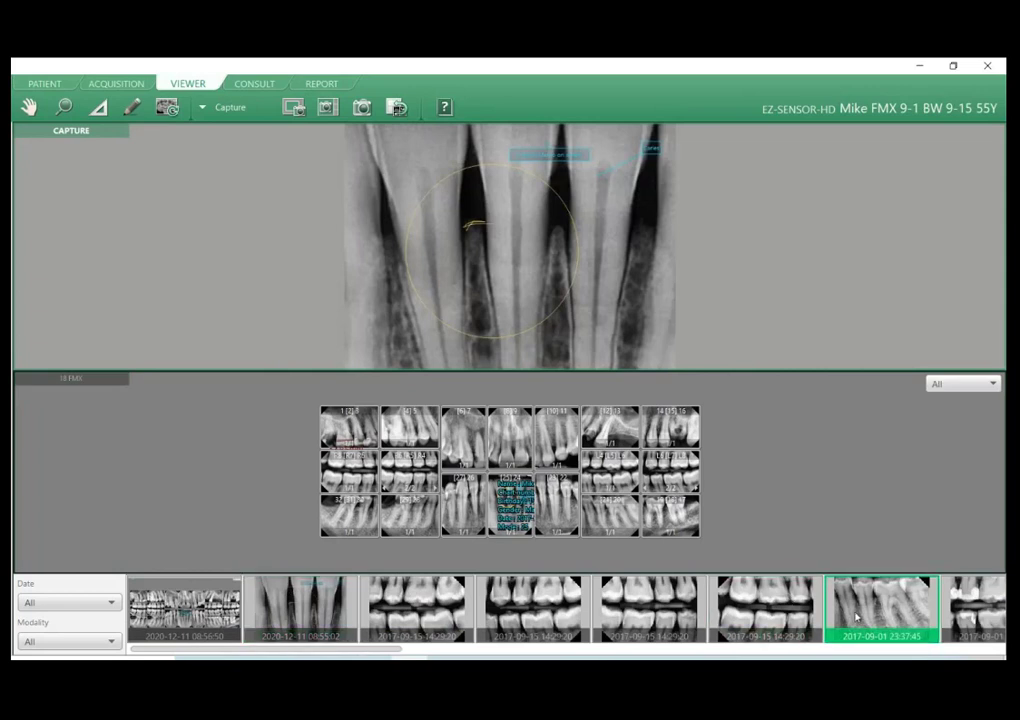
scroll(627, 620, down, 6)
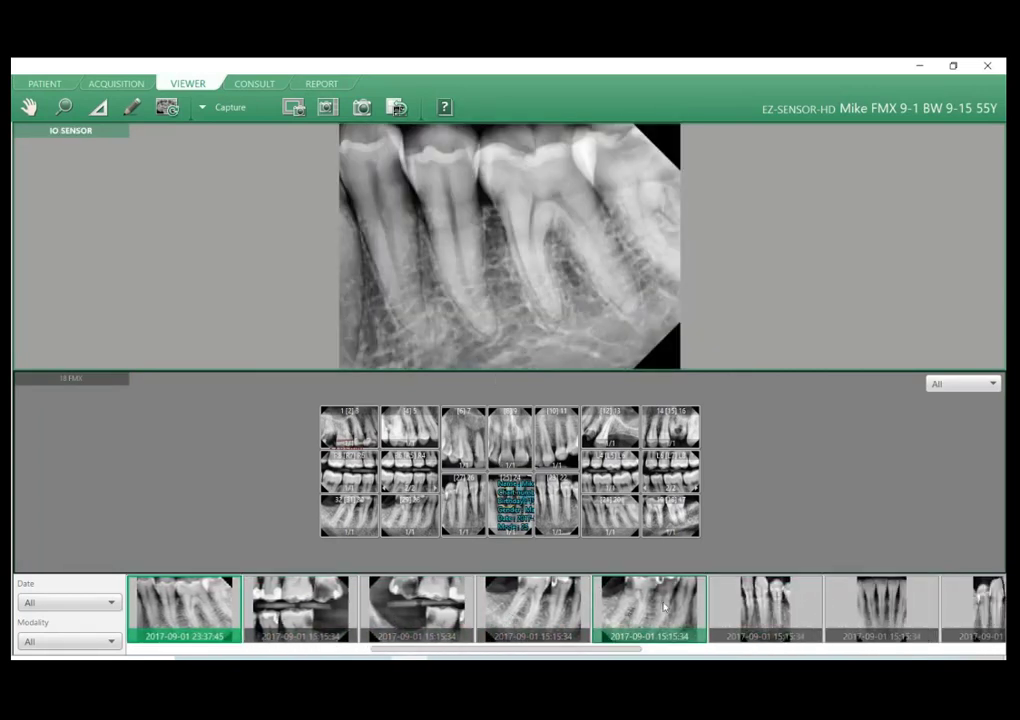
double_click(680, 602)
scroll(682, 600, down, 3)
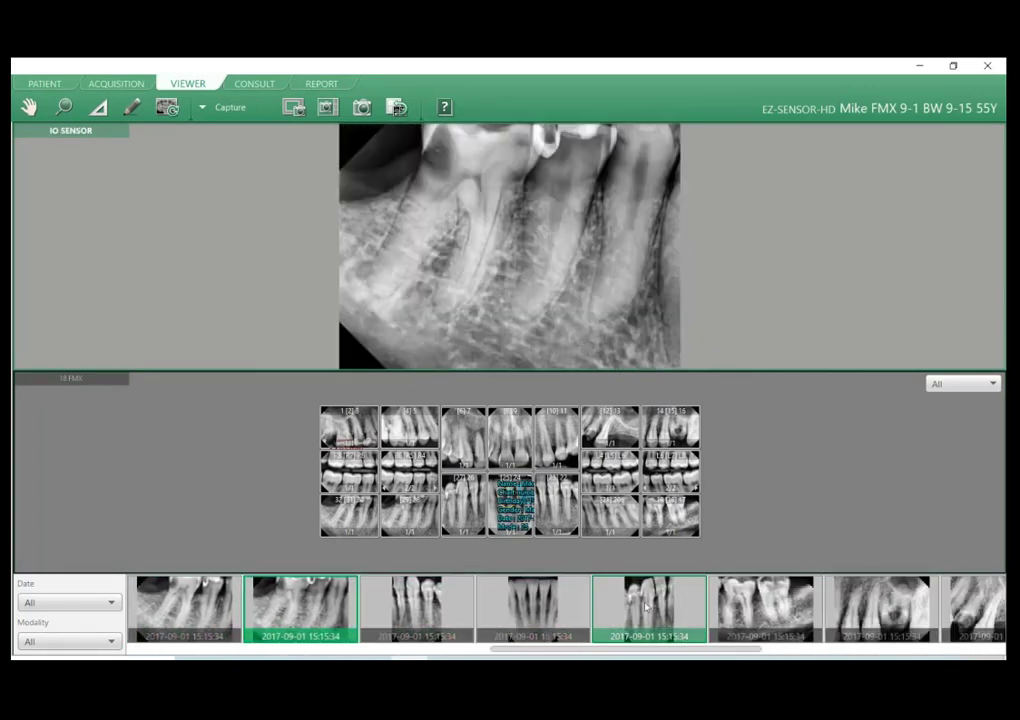
double_click(656, 600)
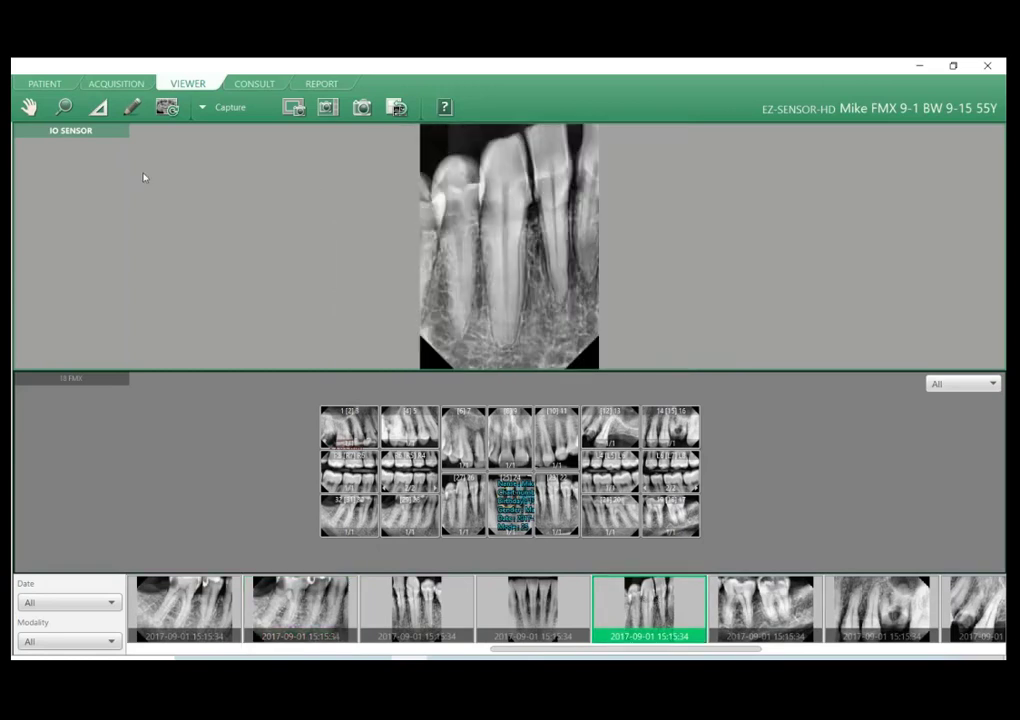
View the two-pane layout full screen, leave that view, and enlarge the lower canine image to fill the viewer.
double_click(528, 257)
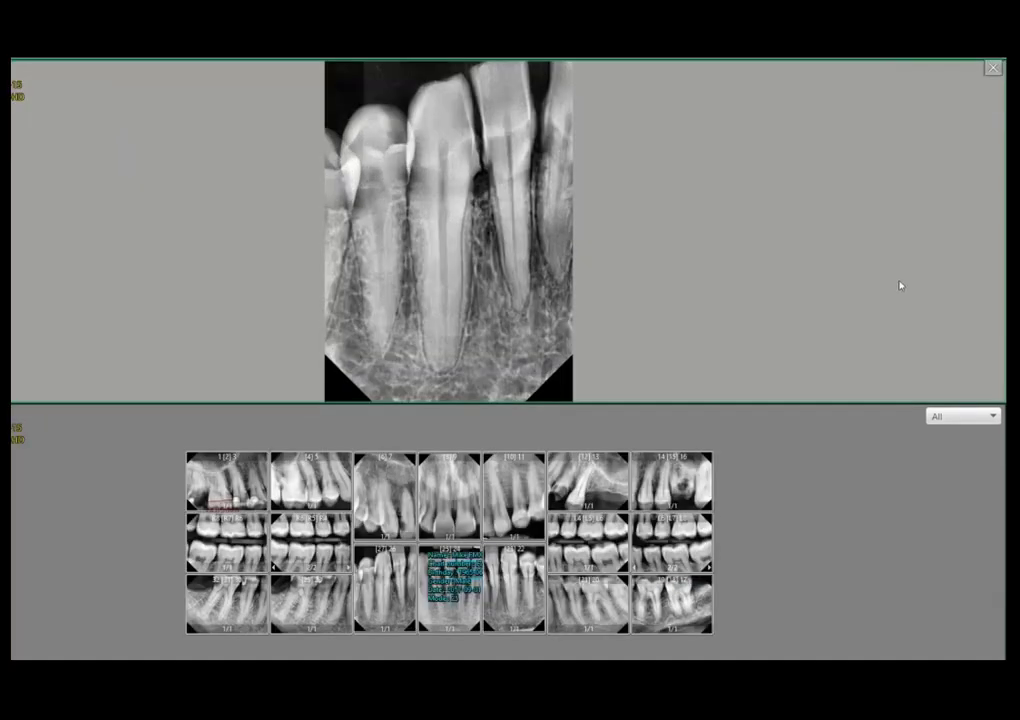
click(993, 69)
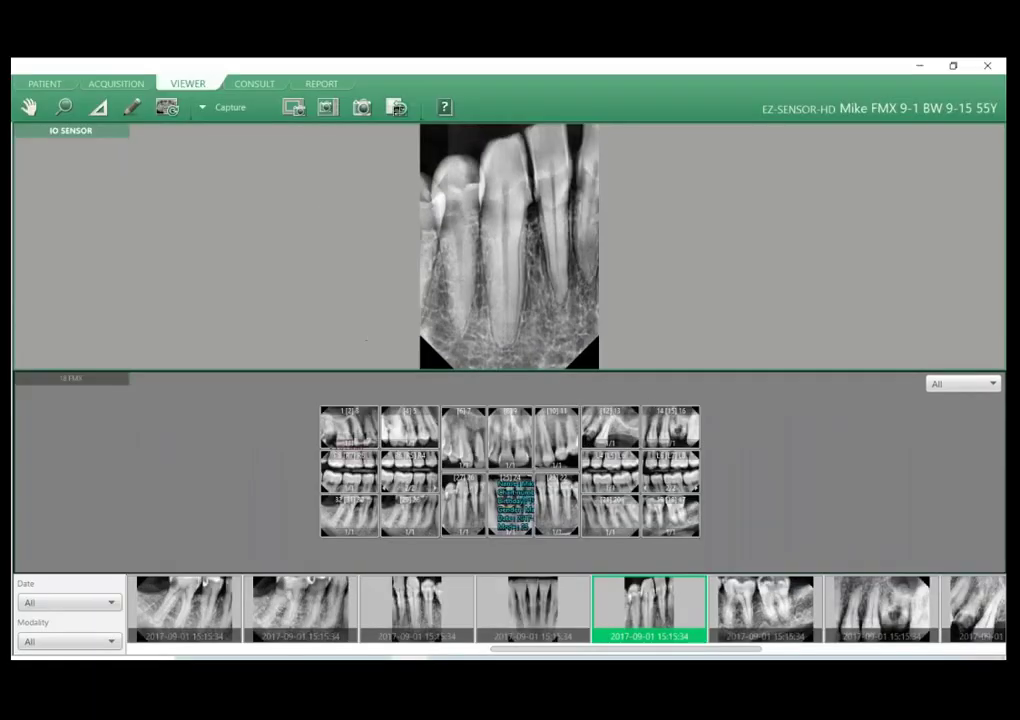
double_click(512, 500)
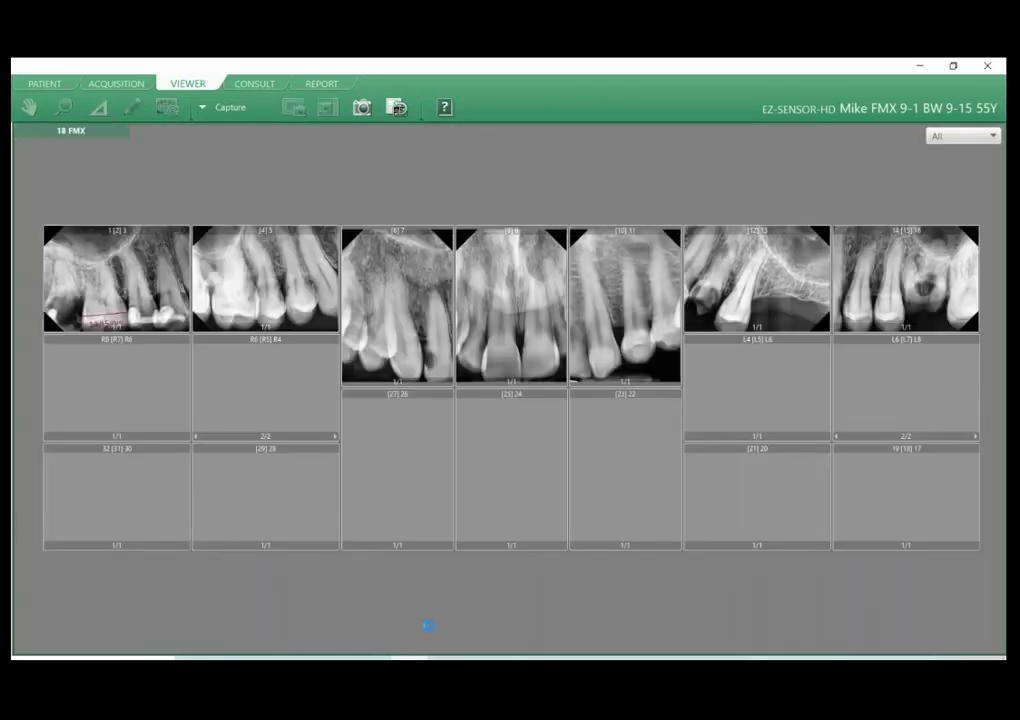
double_click(546, 515)
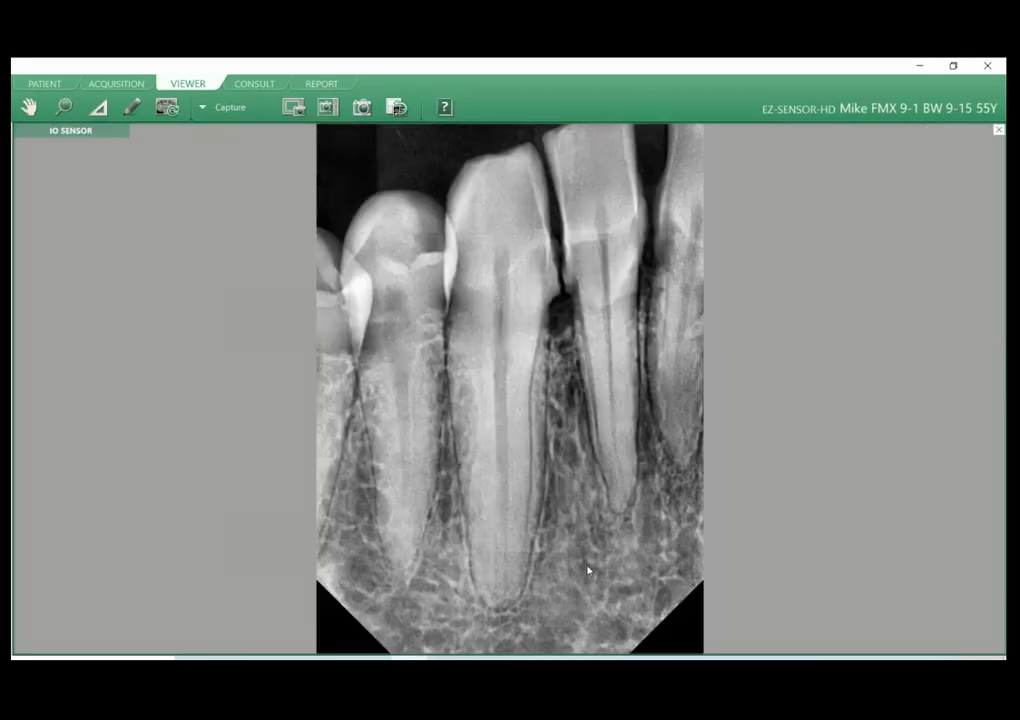
Open the enlarged image in Image Edit and try EzSensor HD (1.0/1.5/2.0, Normal Resolution) as its calibration equipment.
right_click(477, 305)
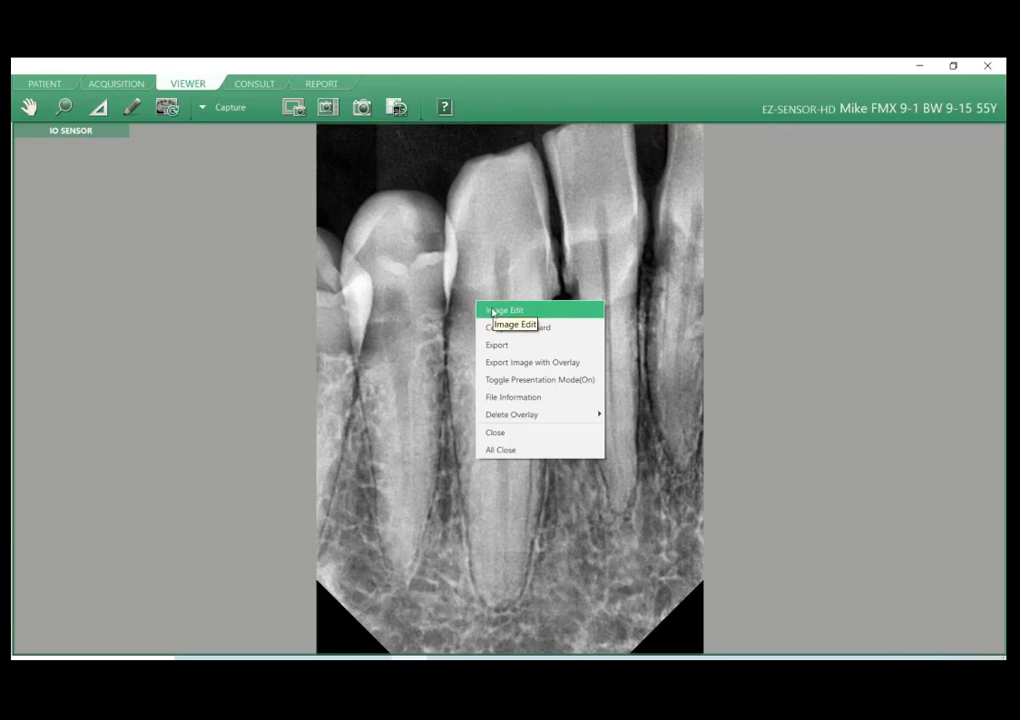
click(495, 310)
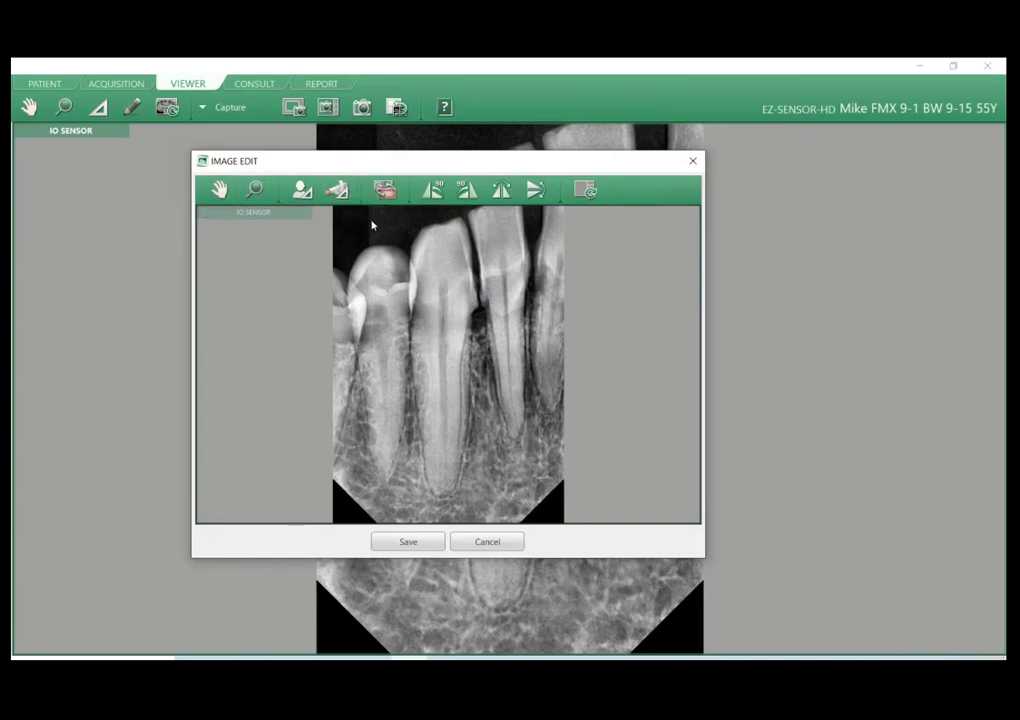
click(338, 189)
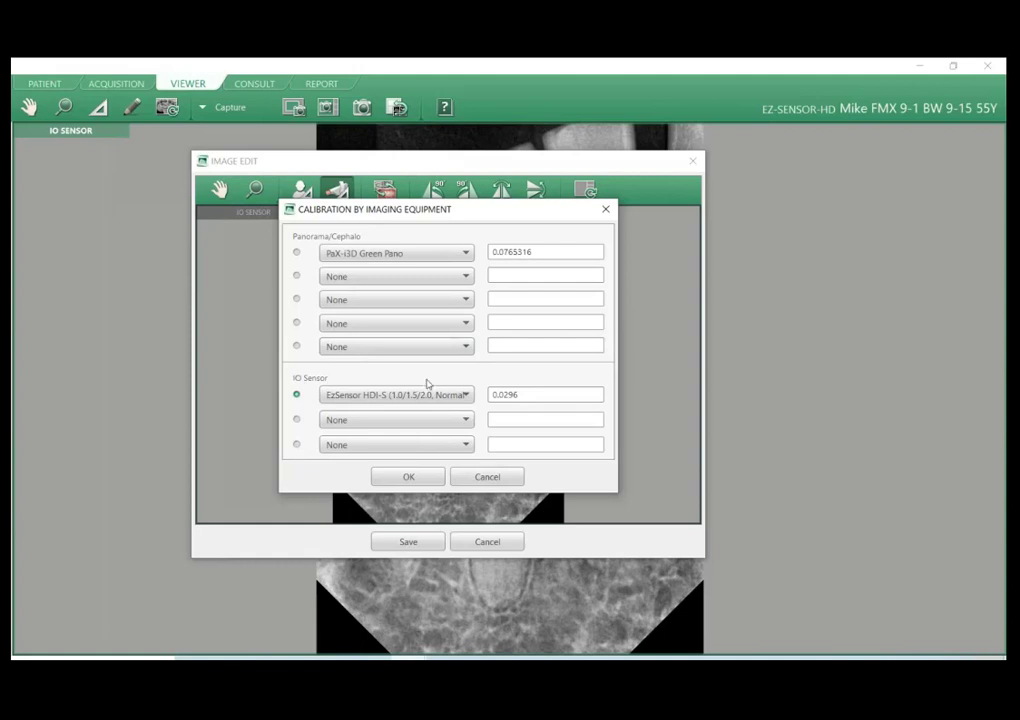
click(362, 395)
scroll(389, 514, down, 2)
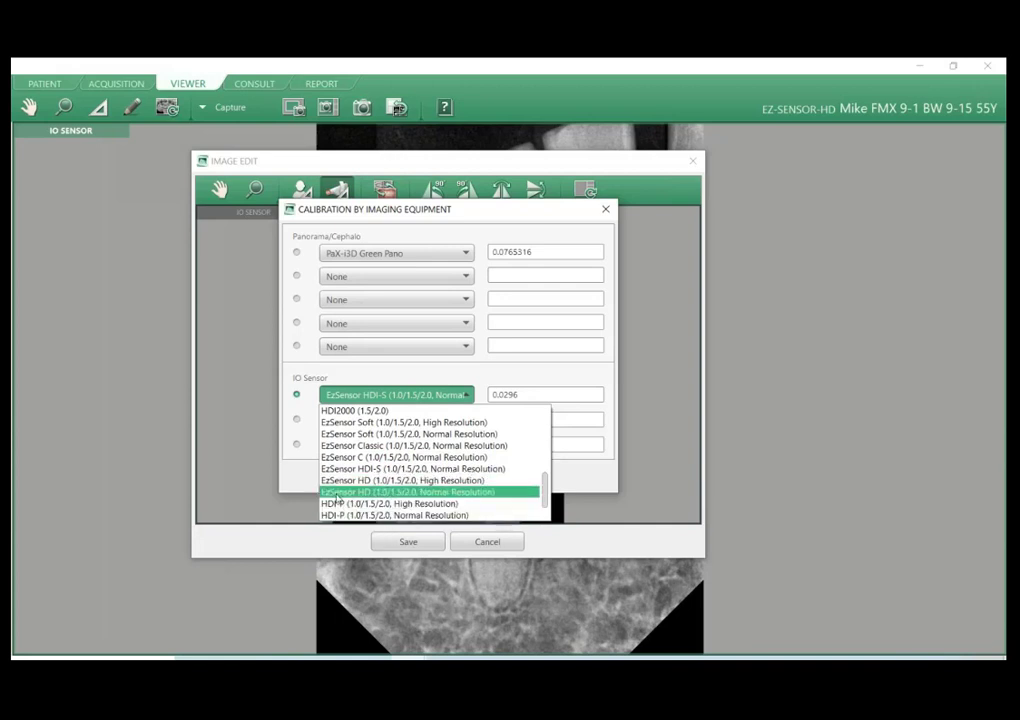
click(334, 491)
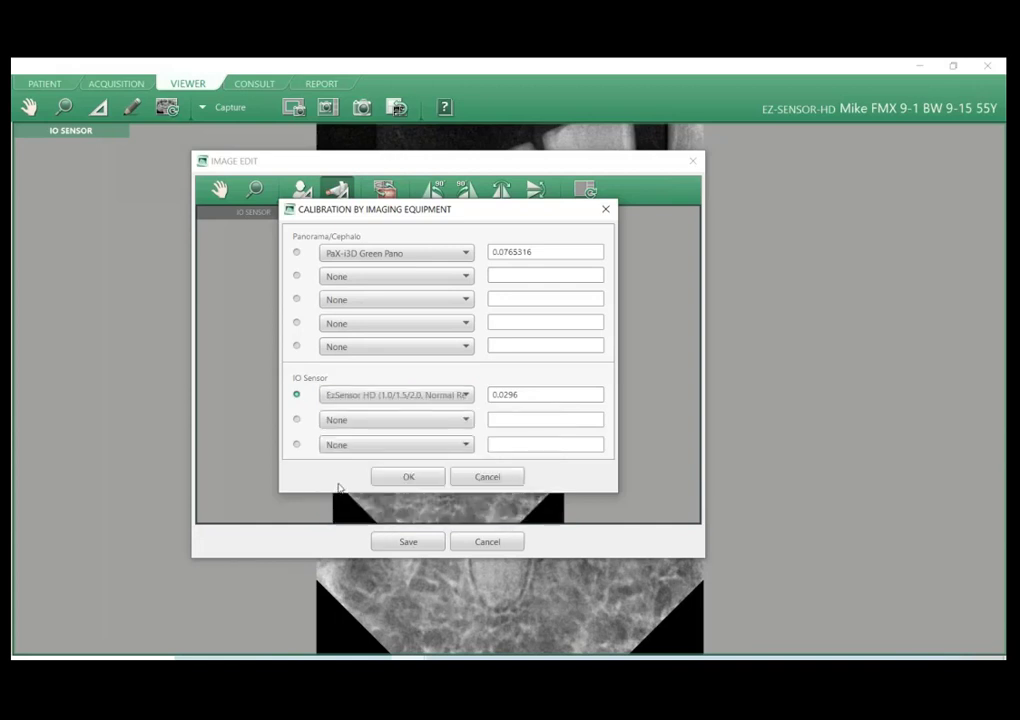
click(486, 477)
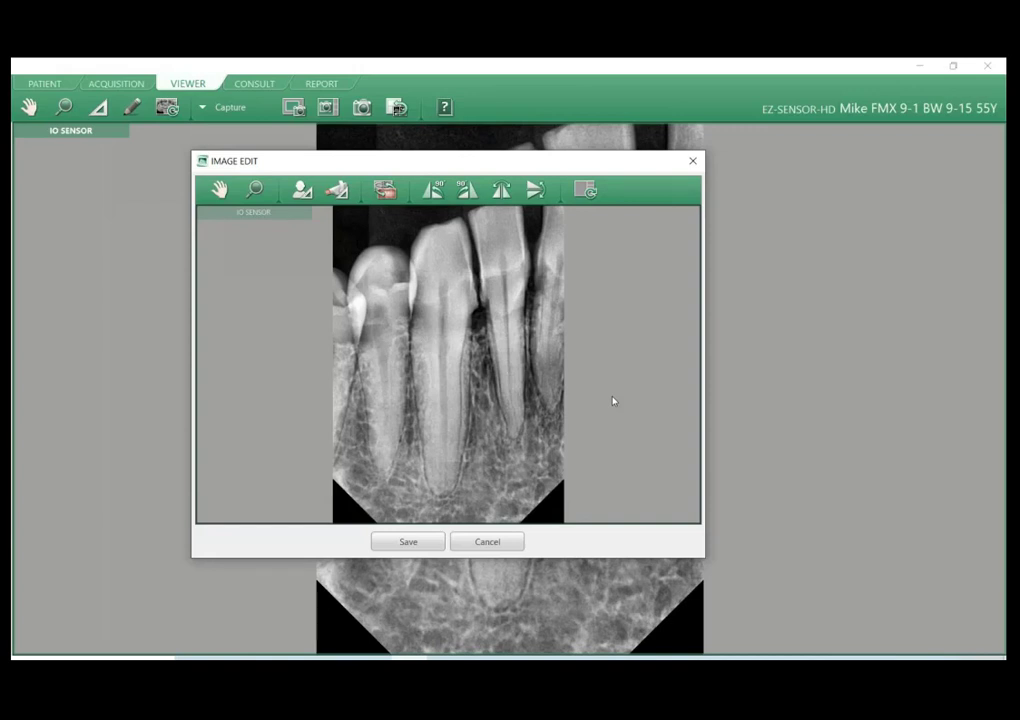
Review the image's modality and tooth code settings and the 90-degree rotation tools, and close Image Edit without saving.
click(385, 190)
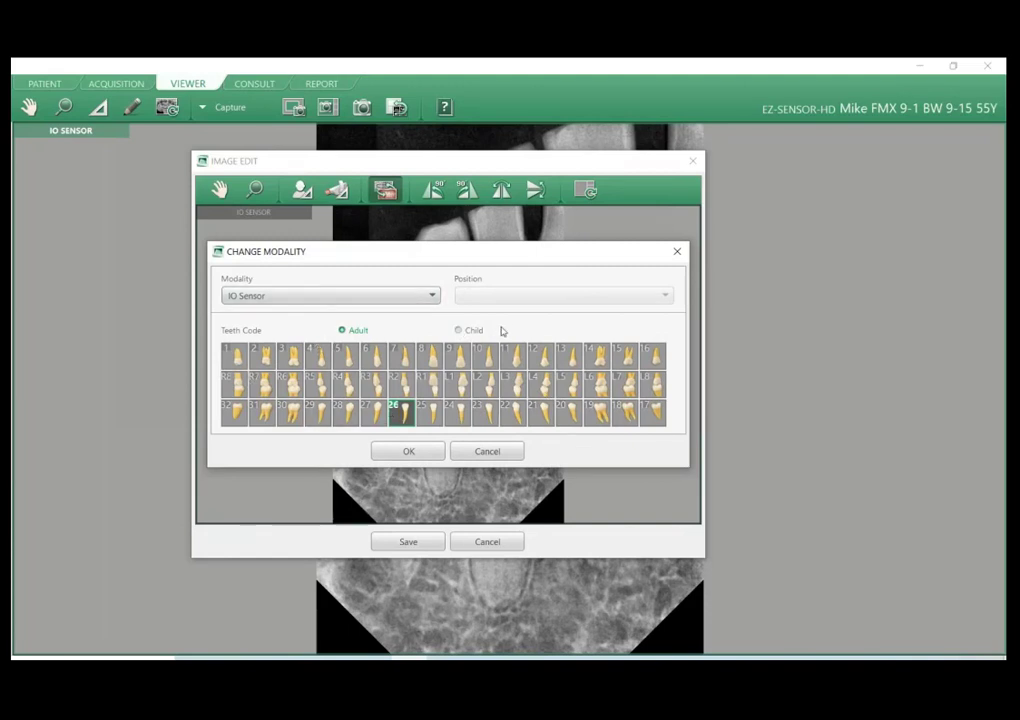
click(487, 452)
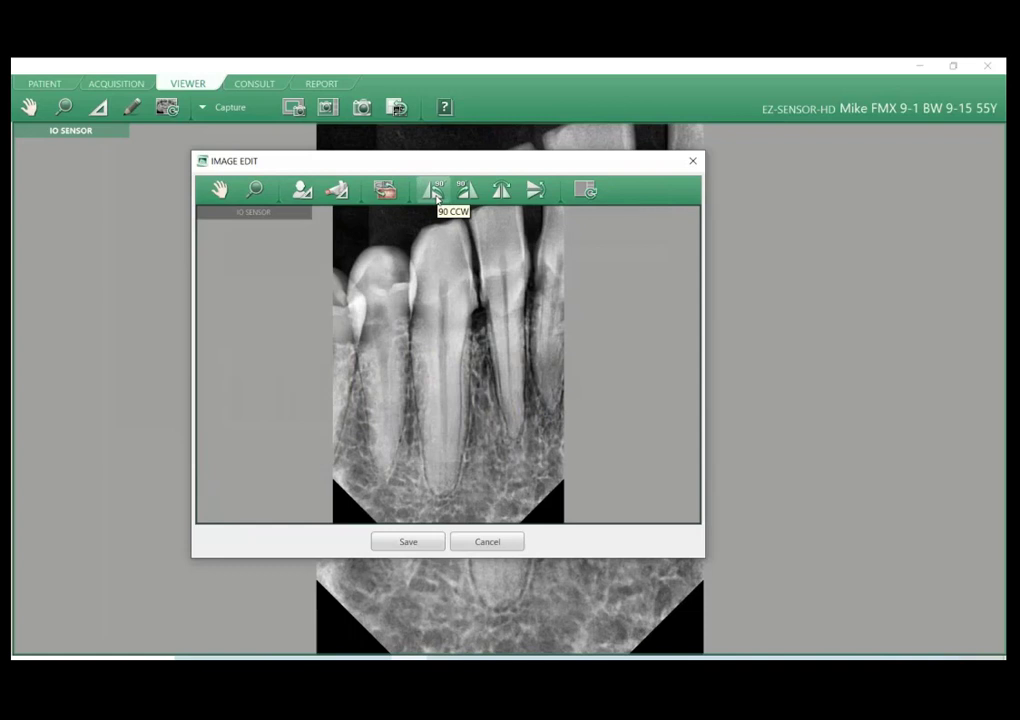
click(436, 197)
click(467, 195)
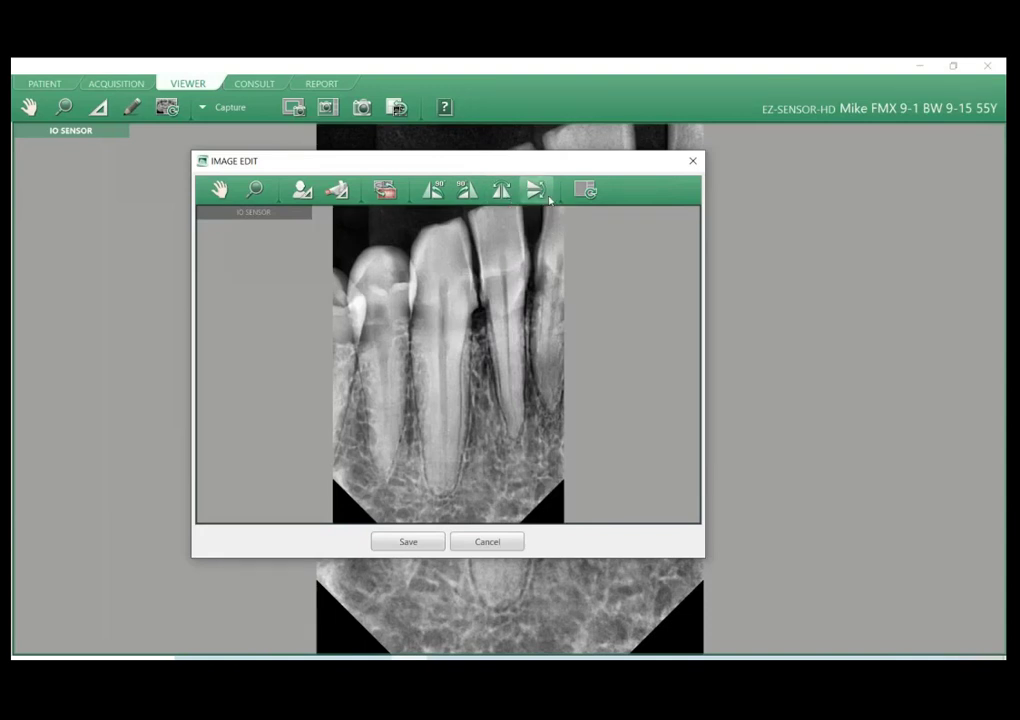
click(694, 161)
Open a 2017-09-01 lower canine image in Image Edit from the patient's image list and close it without changes.
right_click(470, 336)
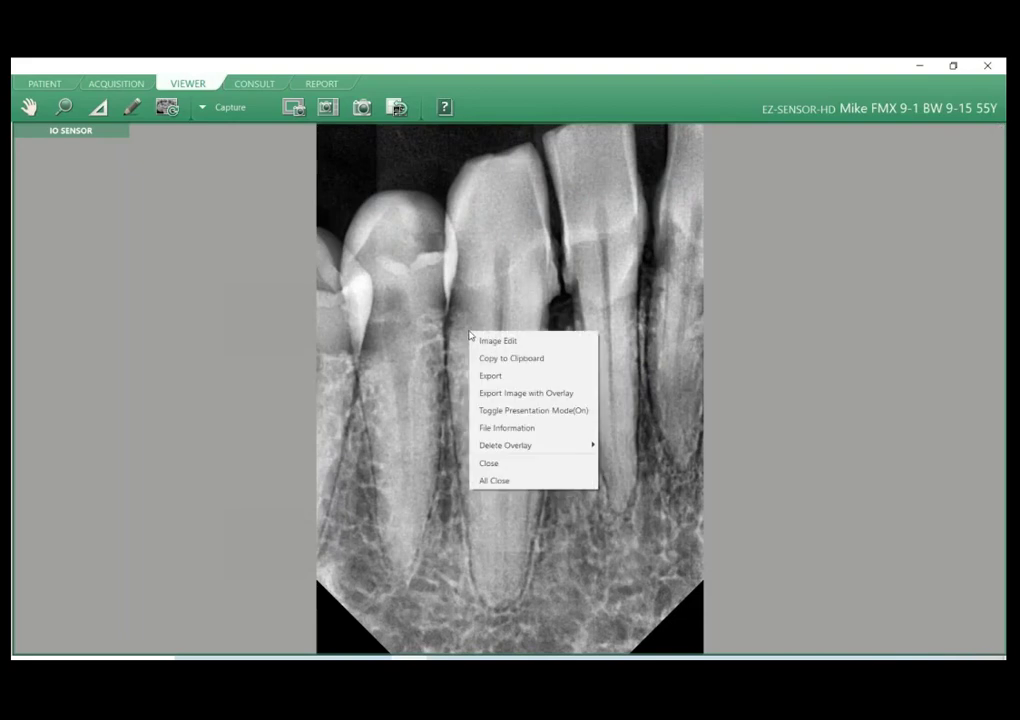
key(Escape)
click(42, 84)
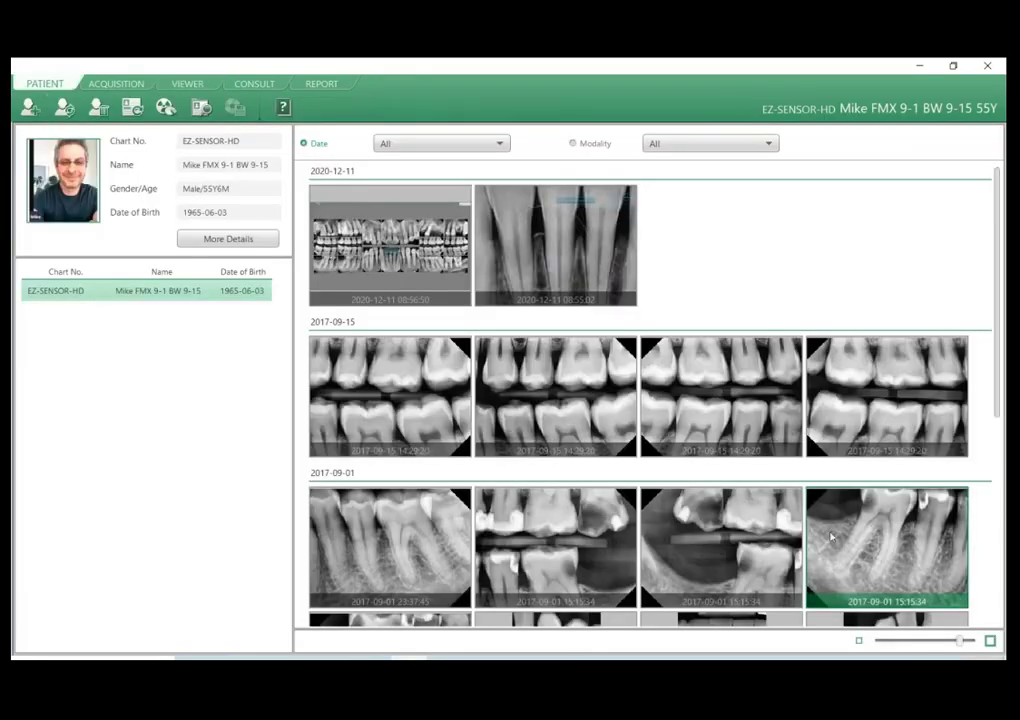
scroll(724, 531, down, 2)
scroll(724, 531, down, 1)
right_click(524, 474)
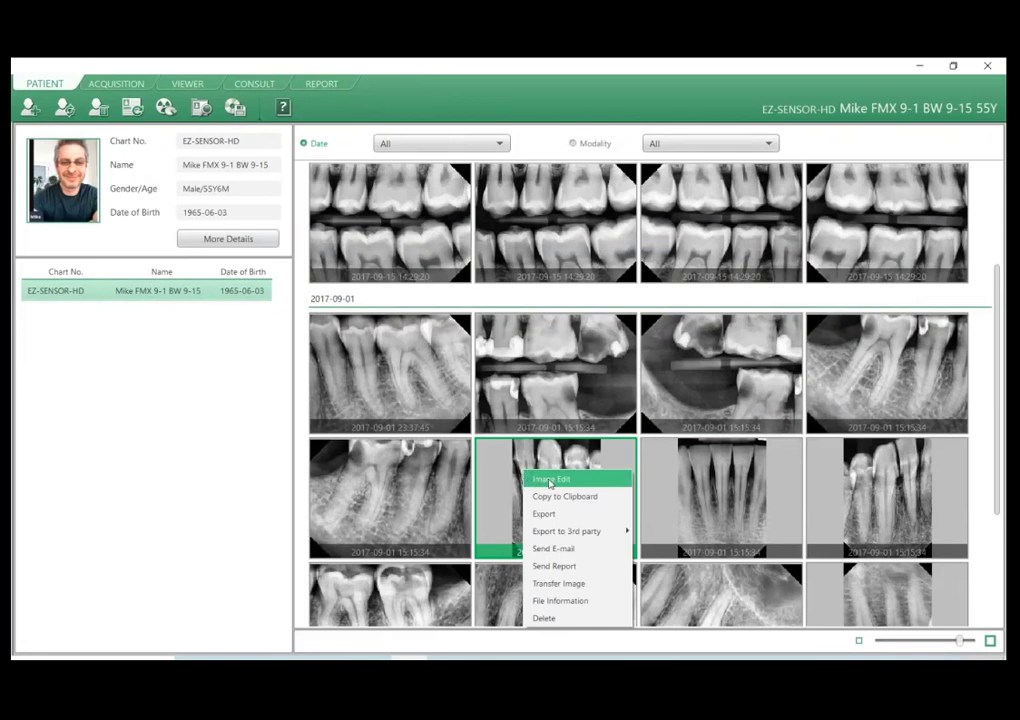
click(536, 479)
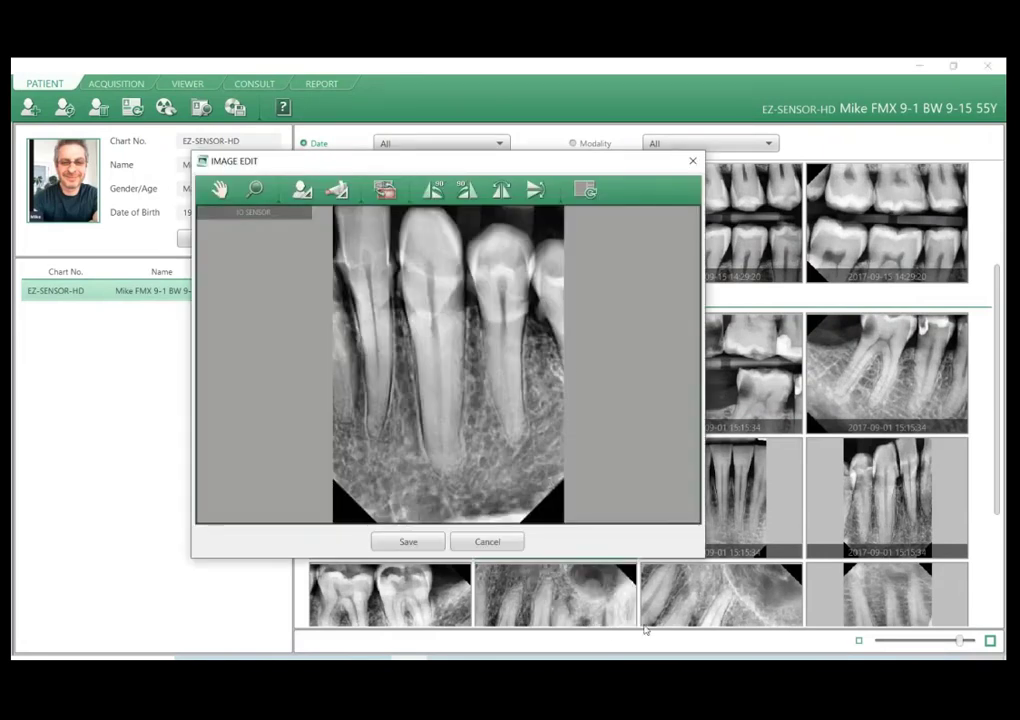
click(692, 160)
Return to the viewer and delete the free draw overlay from the enlarged image.
click(189, 84)
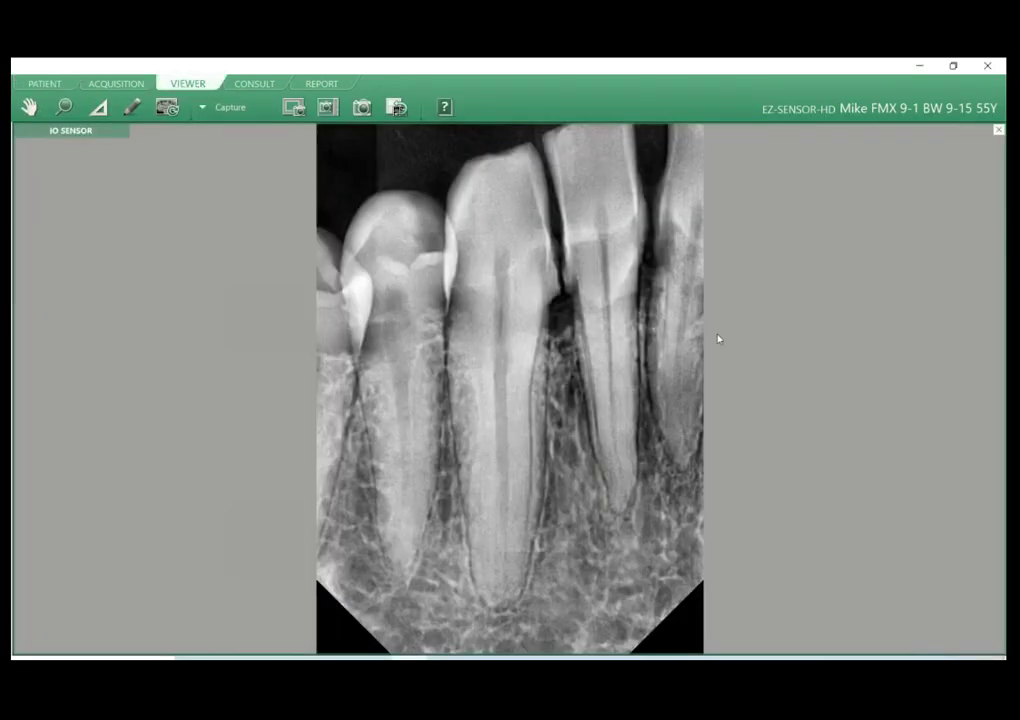
right_click(452, 310)
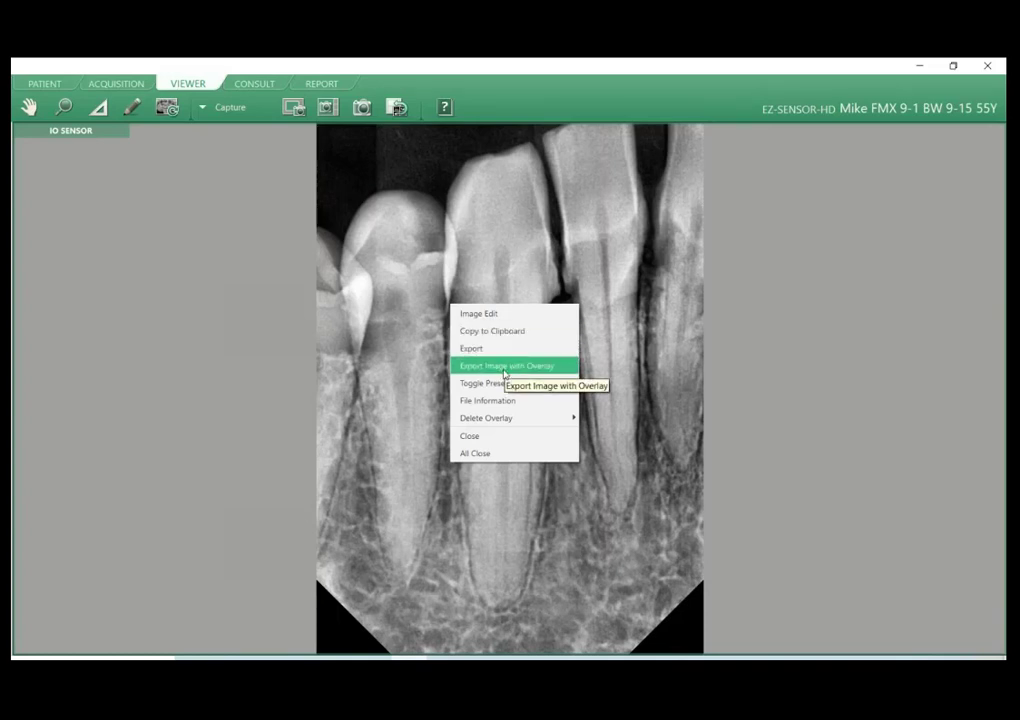
mouse_move(517, 422)
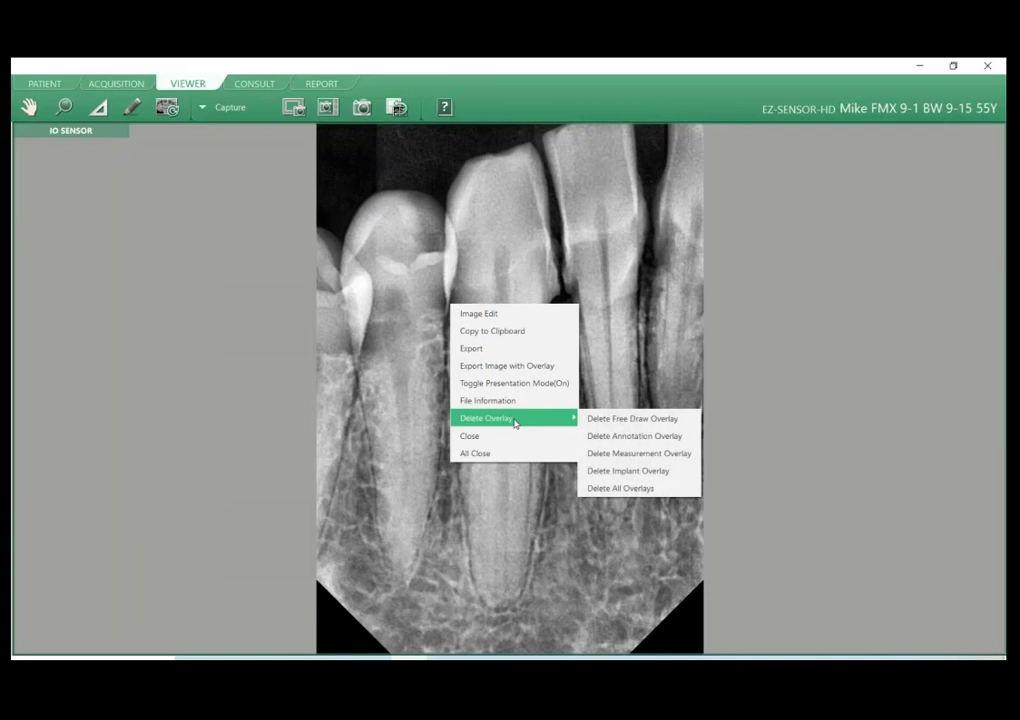
click(644, 420)
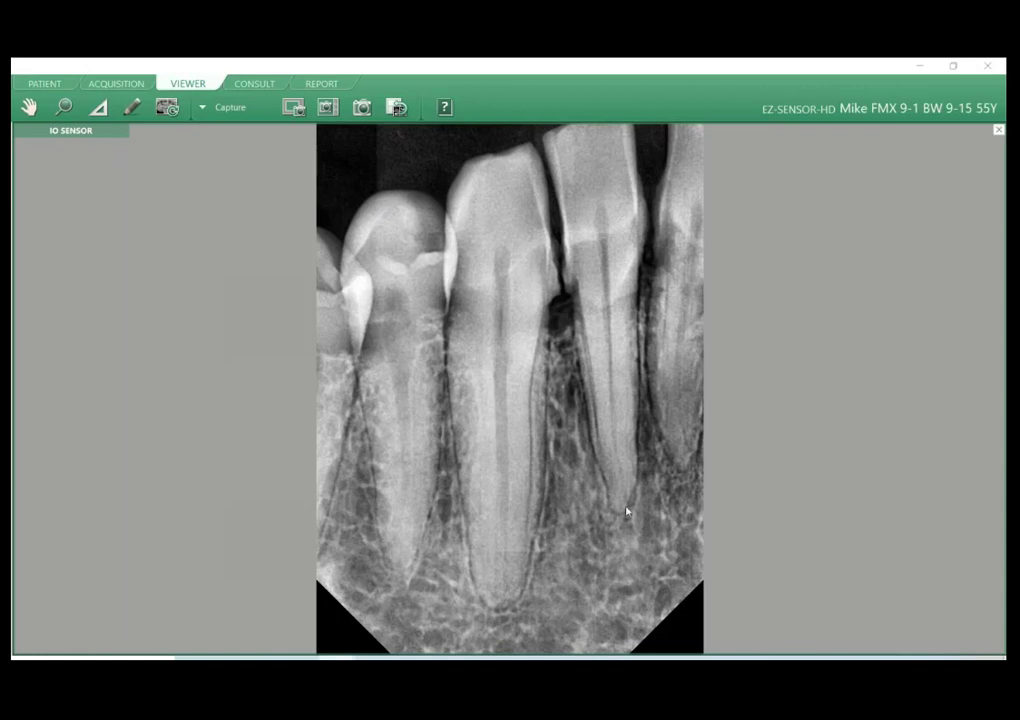
Send the enlarged image to a report page and bring up the report's export tools.
click(231, 113)
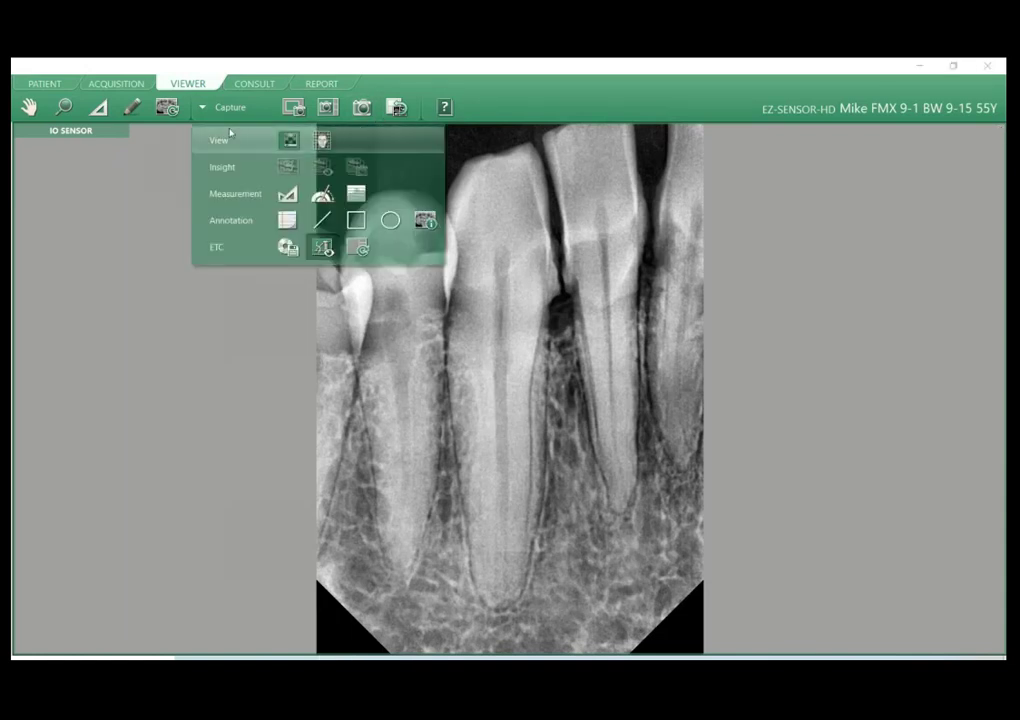
click(230, 140)
click(231, 221)
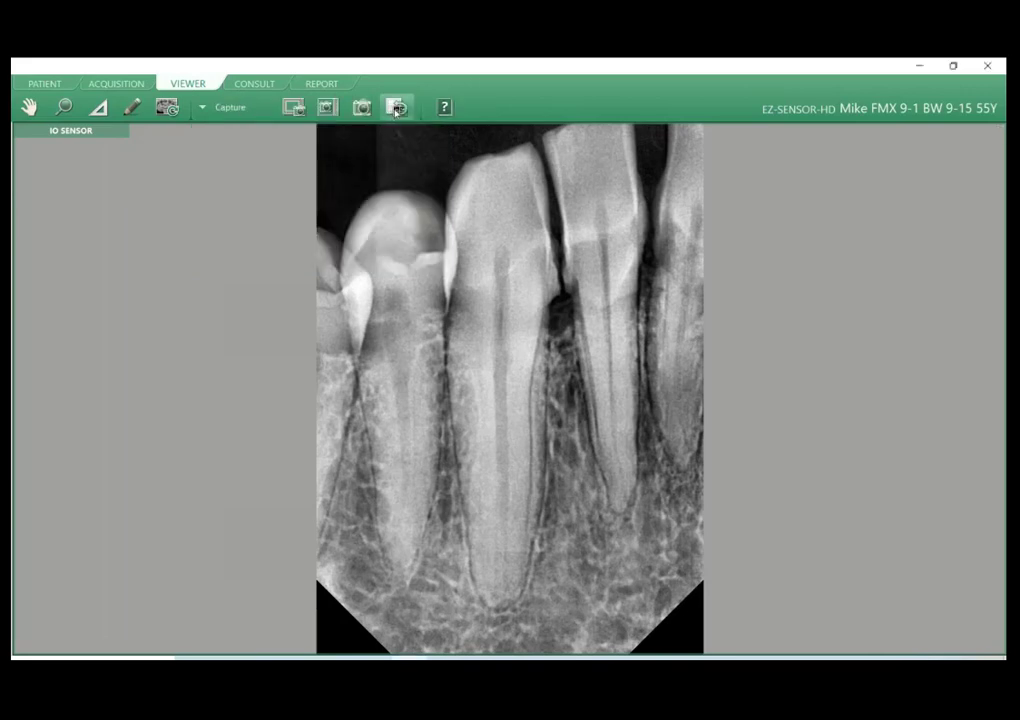
click(397, 108)
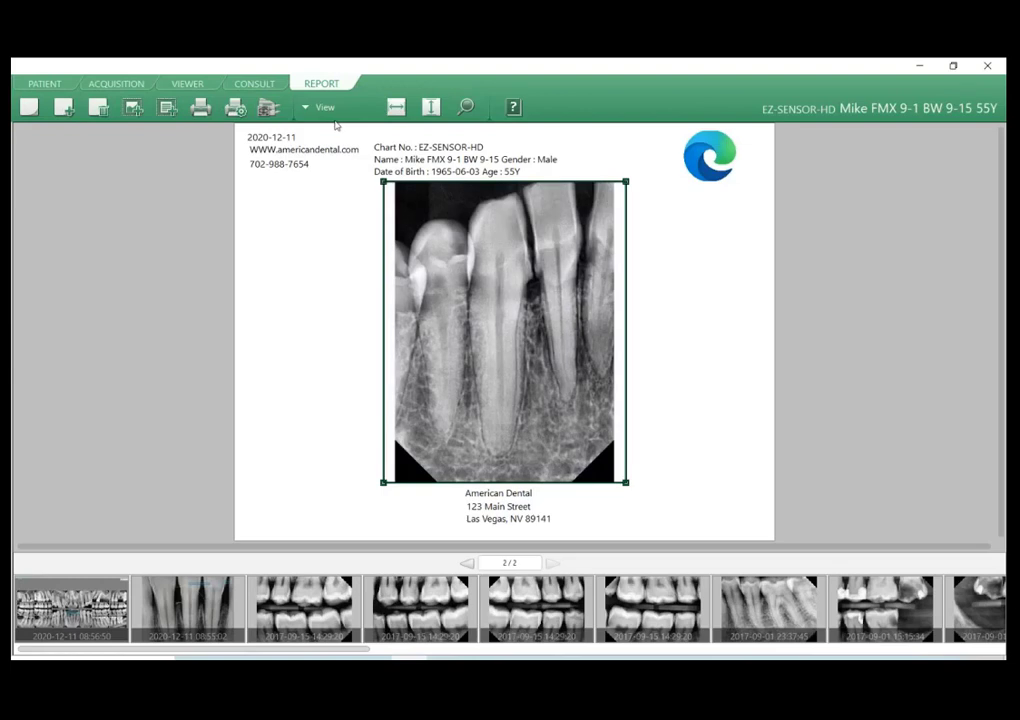
click(332, 114)
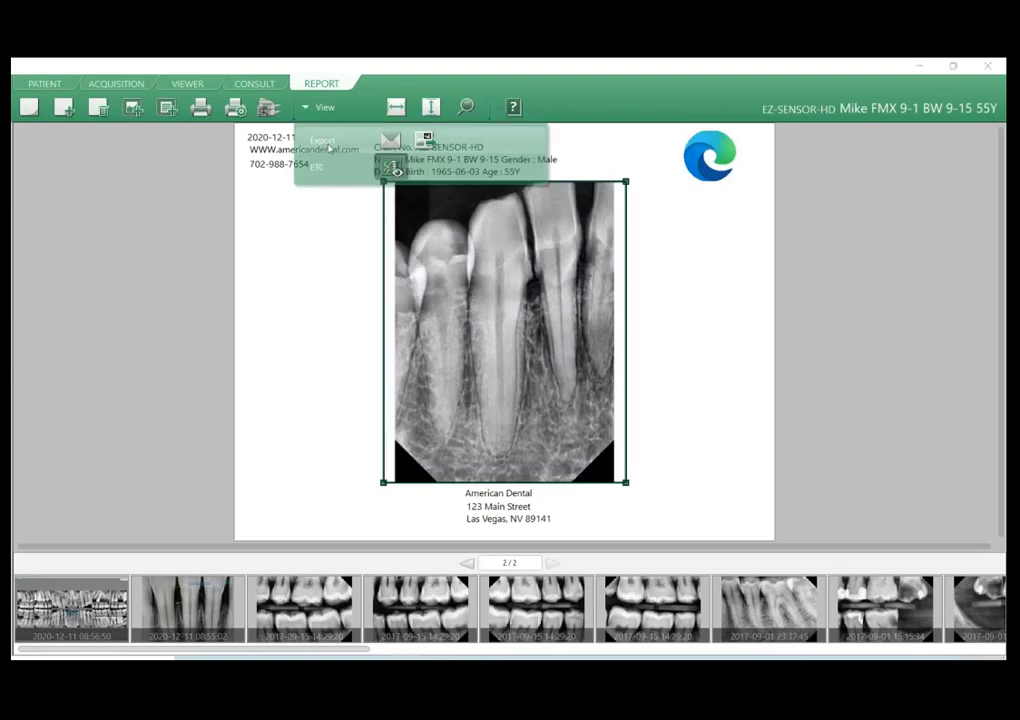
click(325, 141)
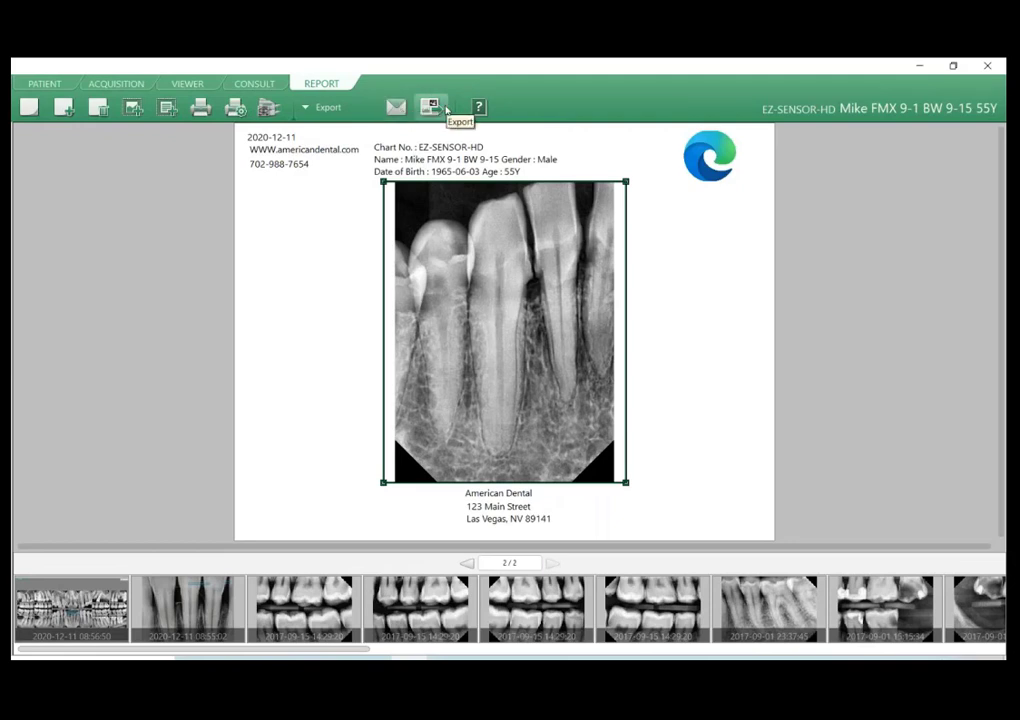
Review the report's export with patient information anonymization applied and the JPG file type selected, and cancel without saving.
click(432, 107)
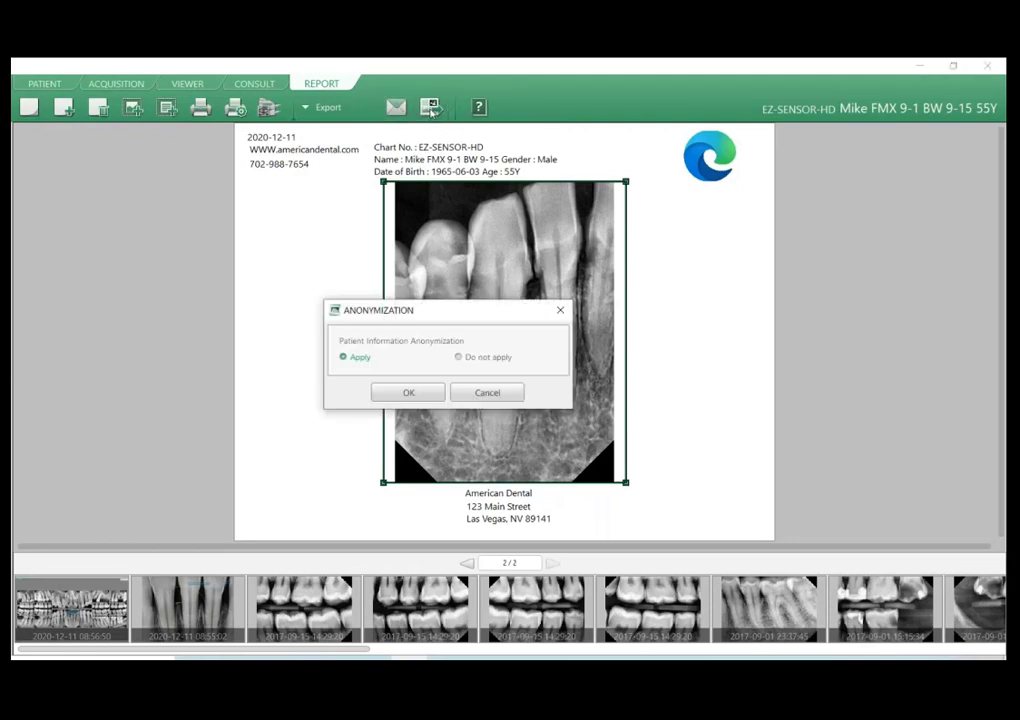
click(397, 394)
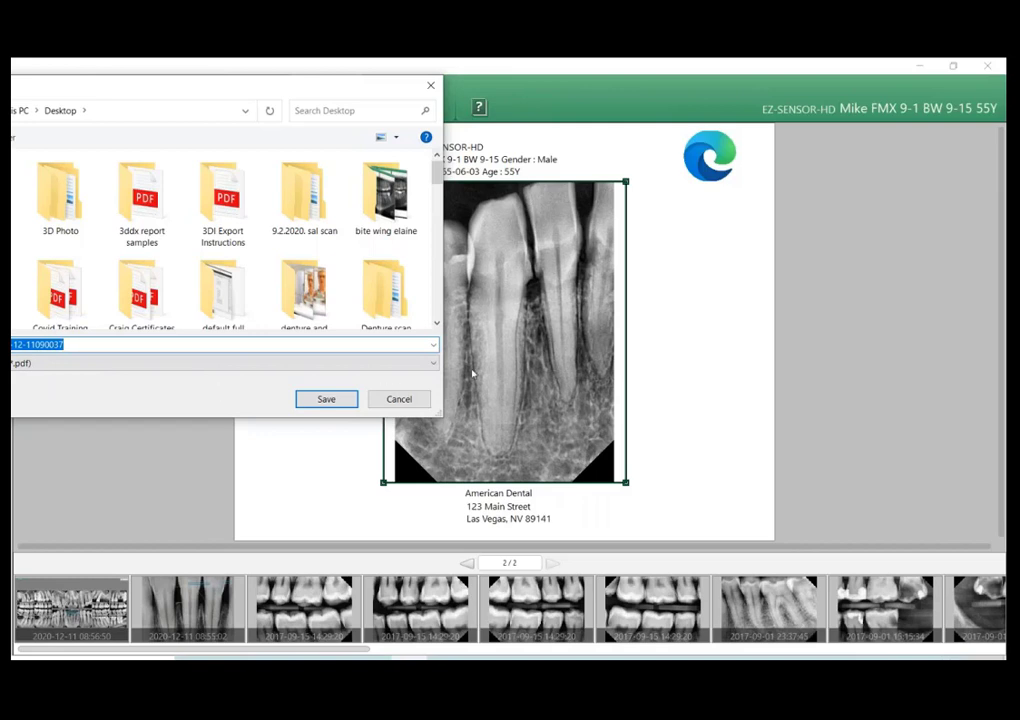
click(100, 363)
click(128, 405)
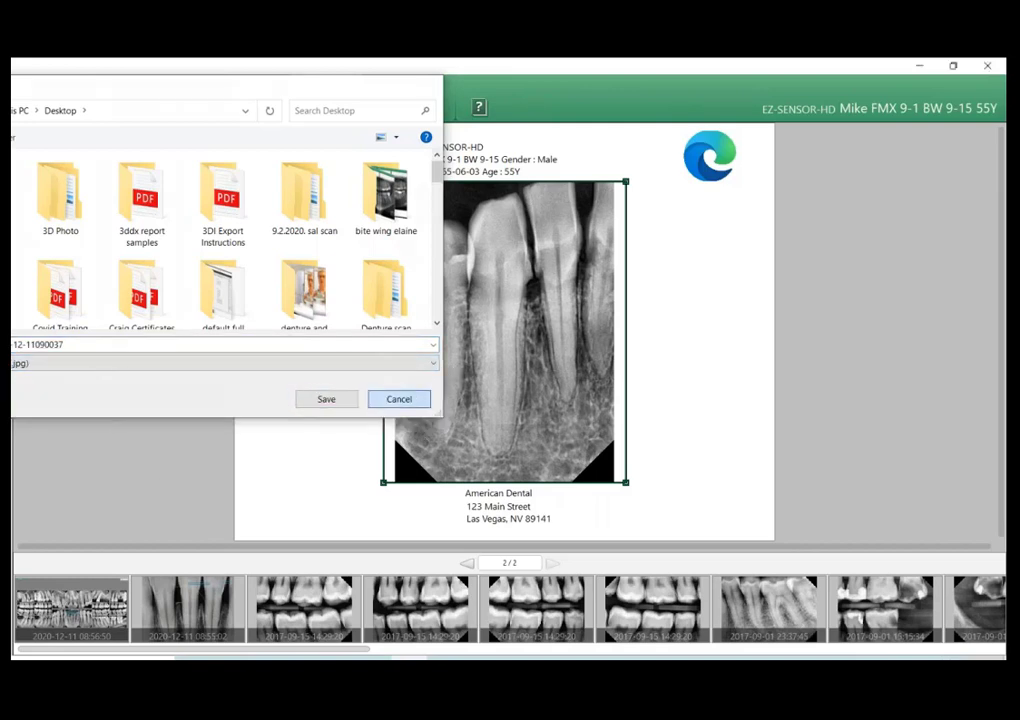
click(400, 399)
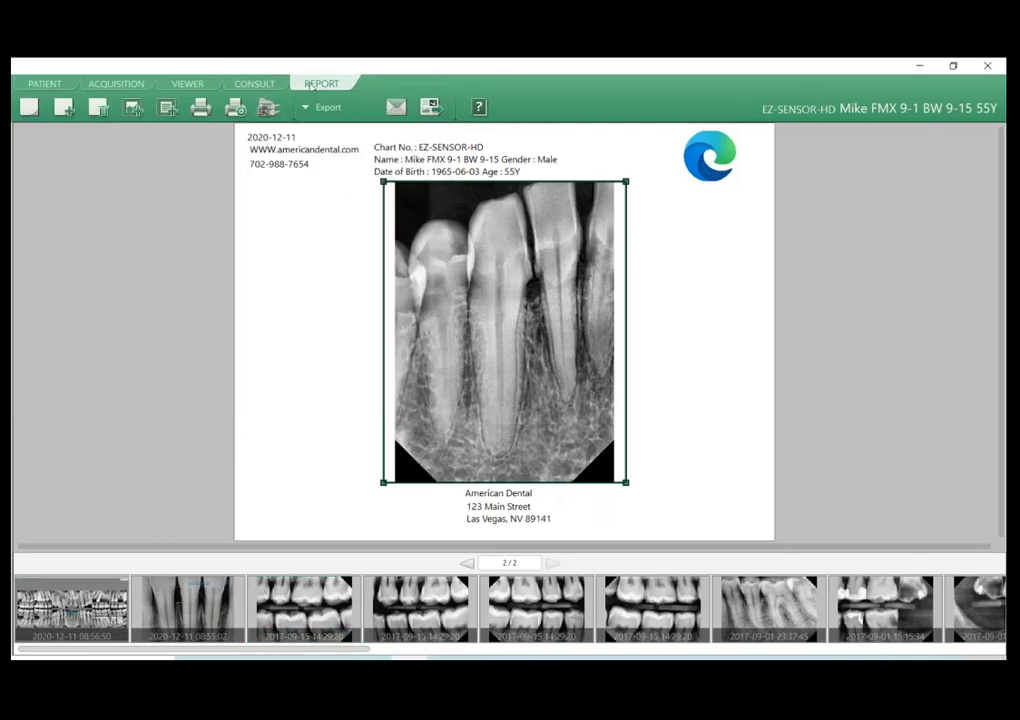
Return to the viewer, bring up the annotation tools, and review the memo tool's preset wordings on the image without placing one.
click(188, 84)
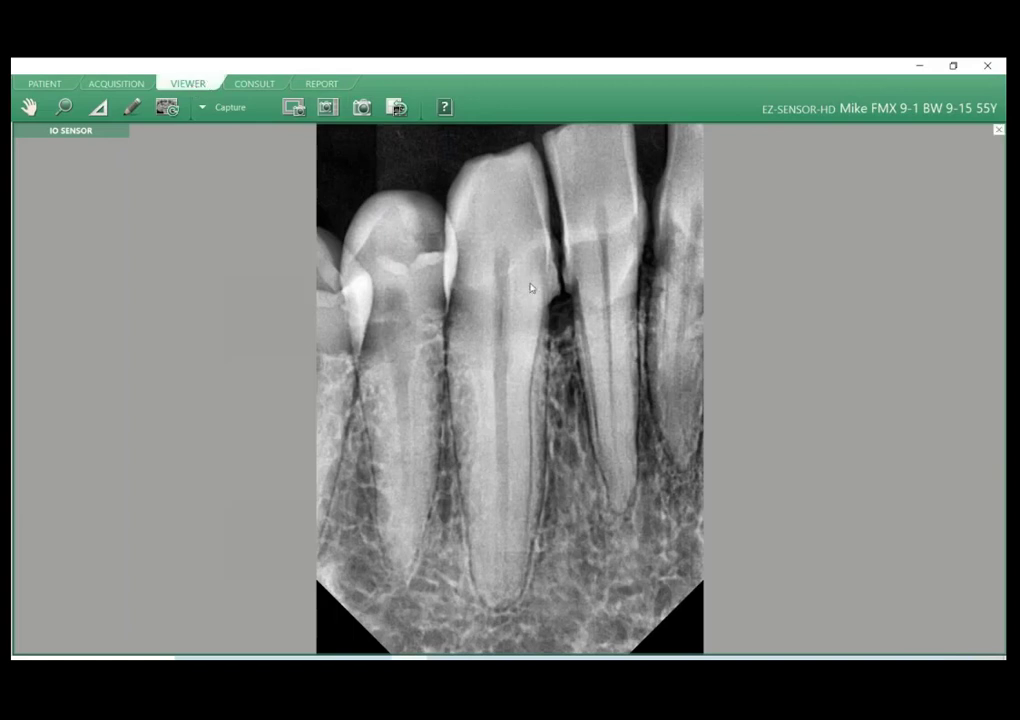
click(224, 107)
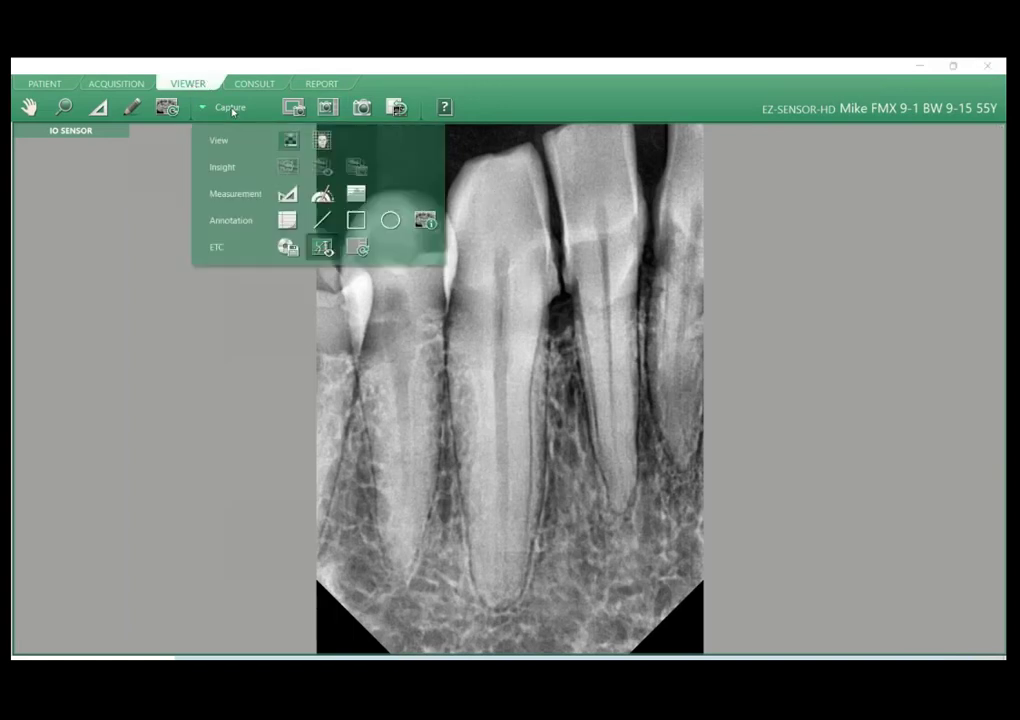
click(236, 220)
right_click(486, 301)
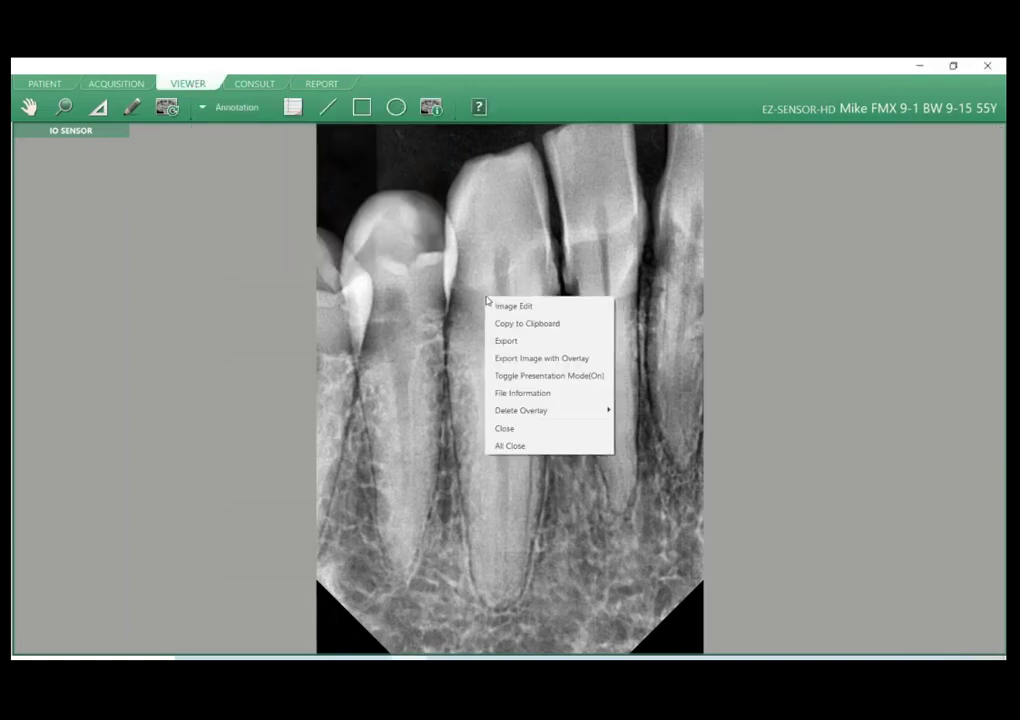
click(293, 107)
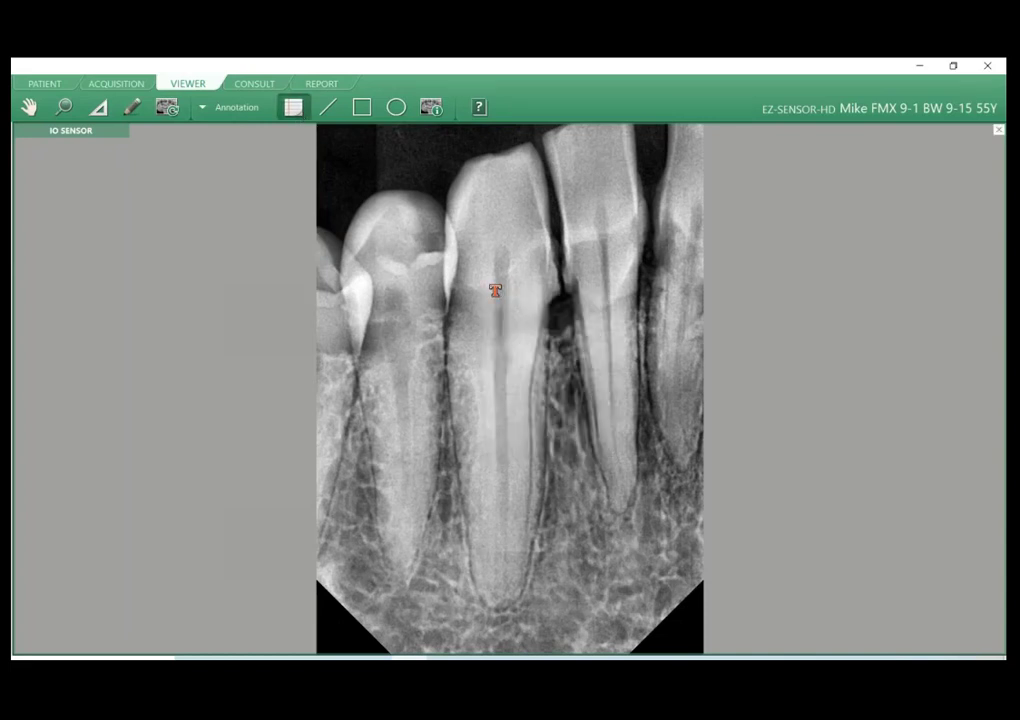
right_click(490, 288)
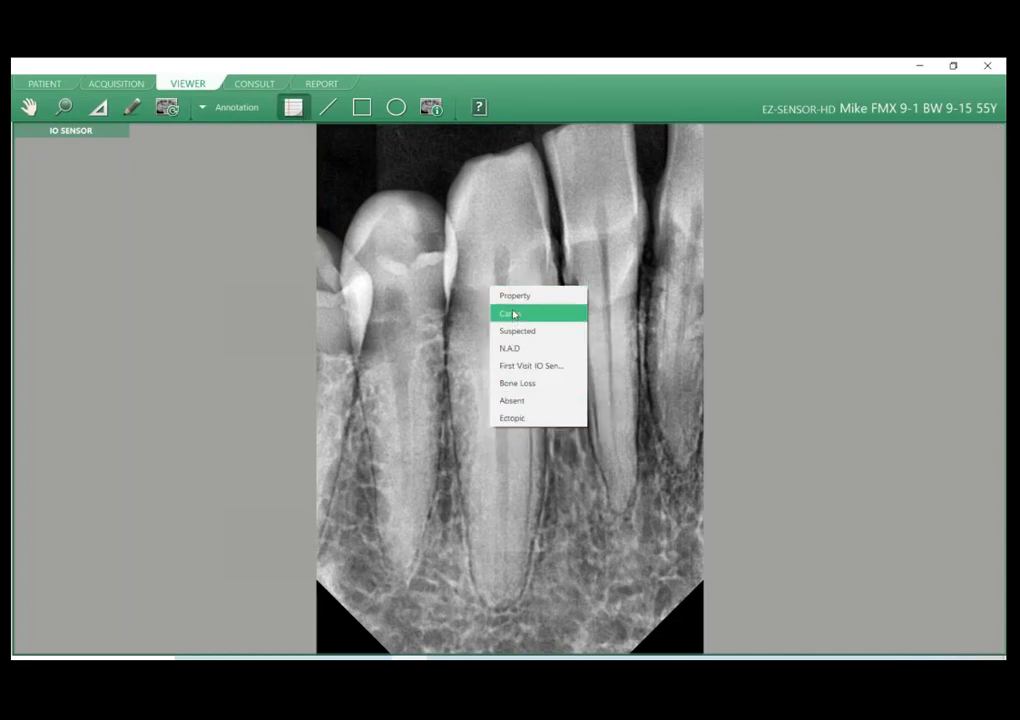
click(461, 270)
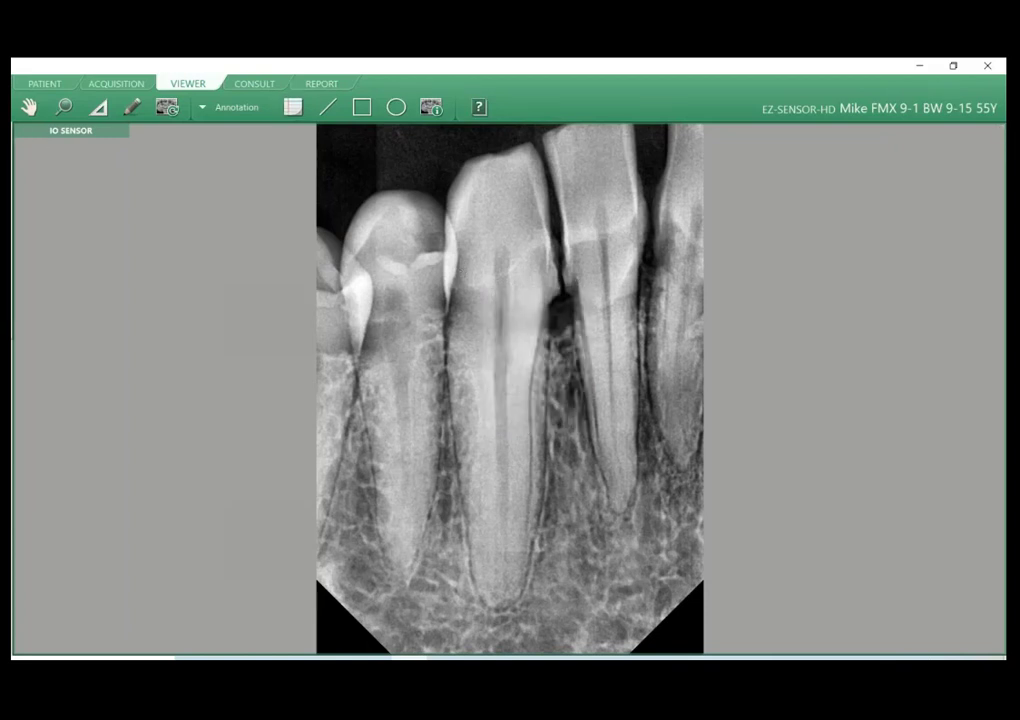
Review the Viewer section's Memo Preset wordings in the program settings and close the settings without changes.
click(10, 277)
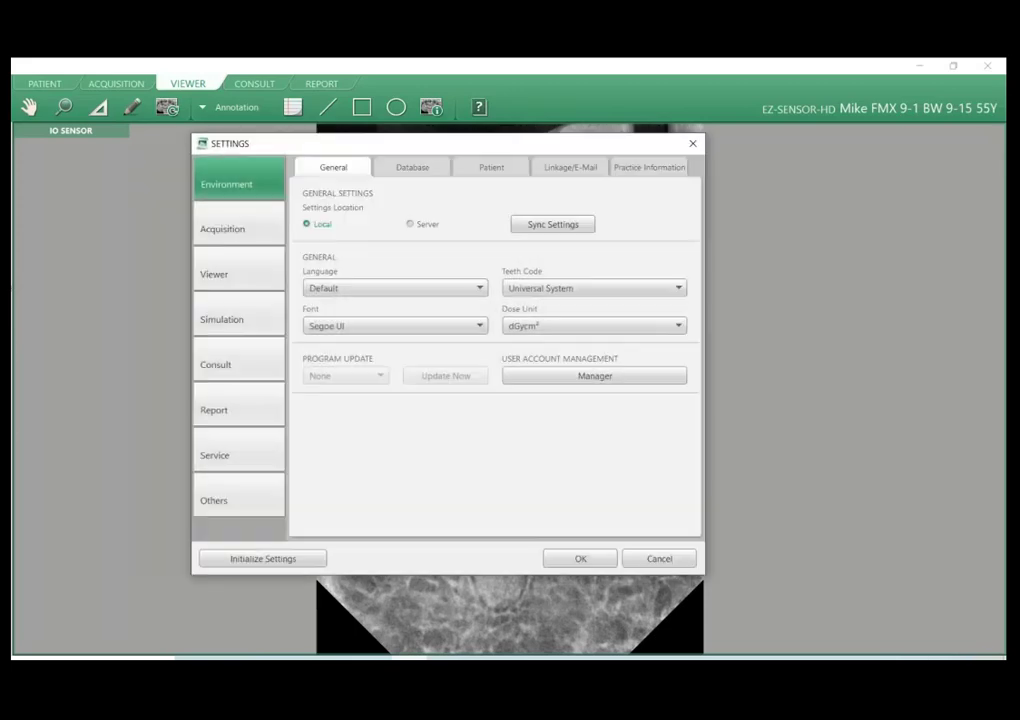
click(240, 272)
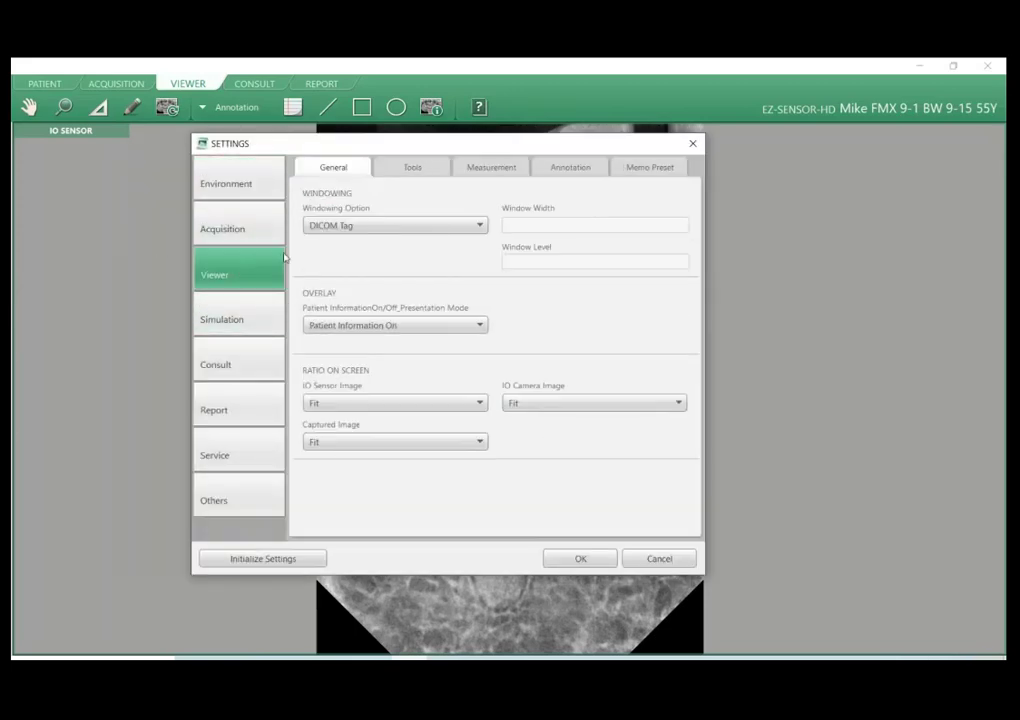
click(655, 167)
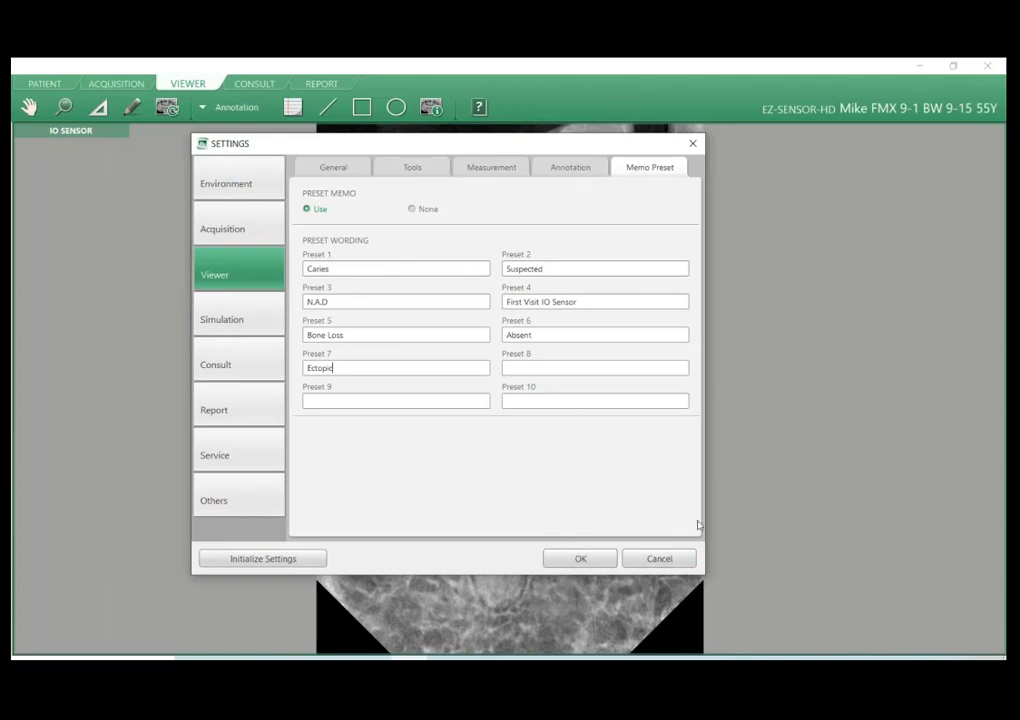
click(637, 561)
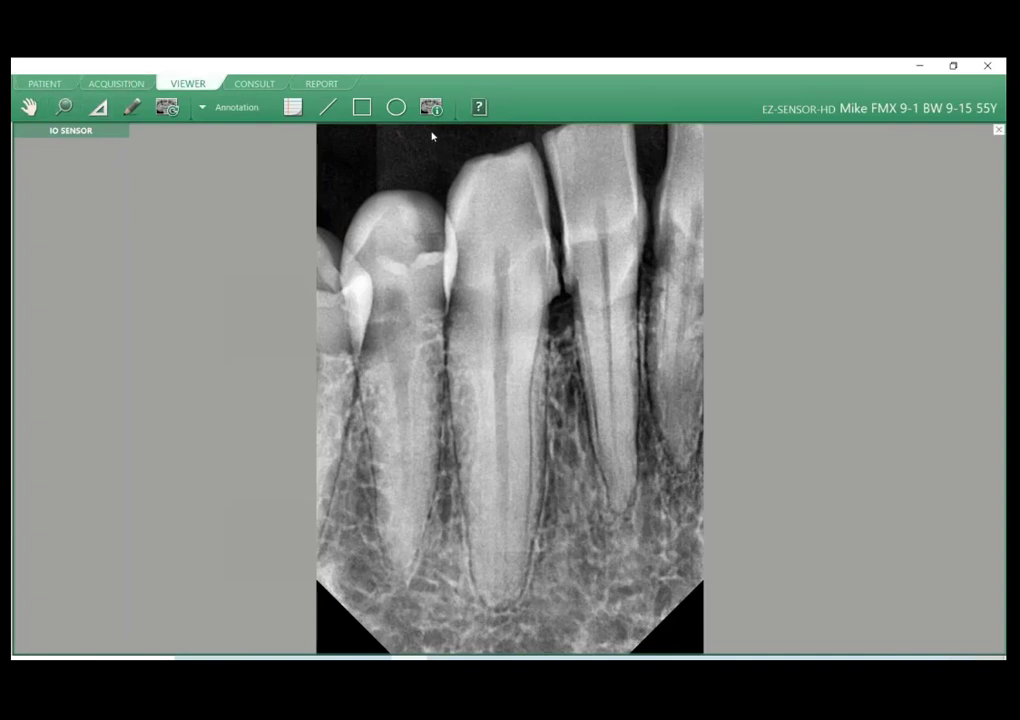
click(258, 110)
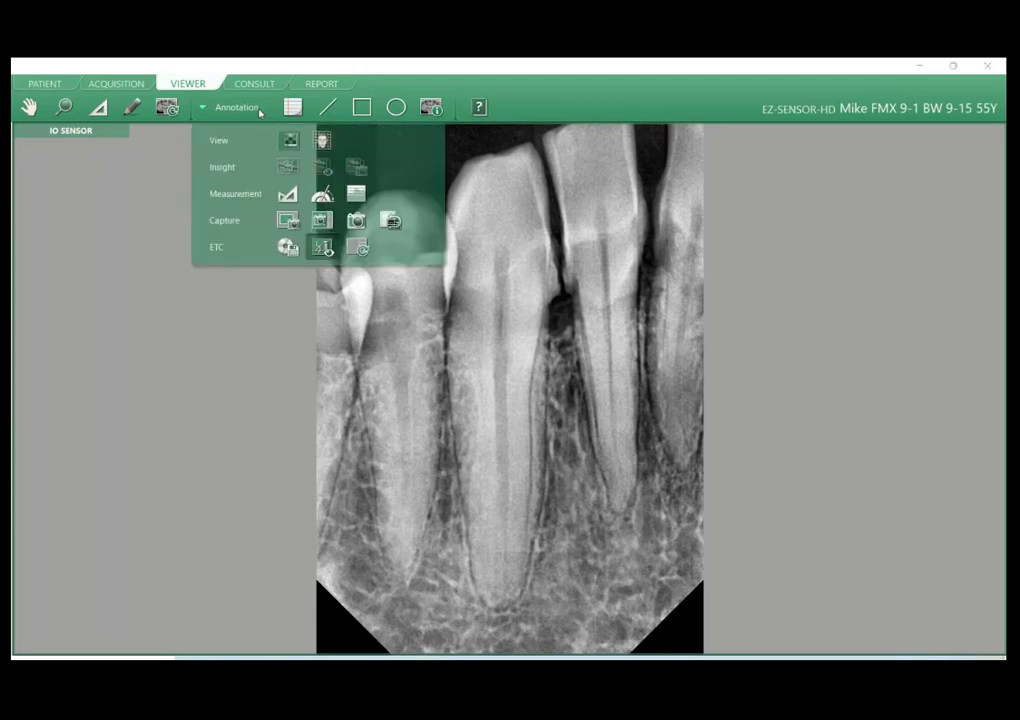
click(292, 106)
click(292, 106)
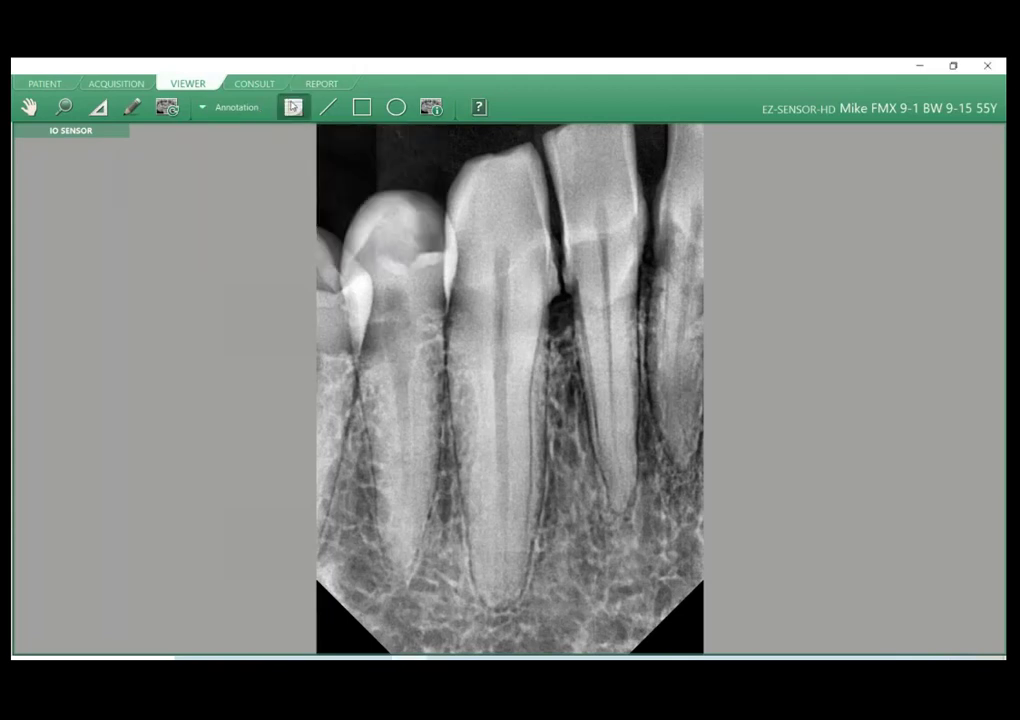
click(258, 106)
click(258, 106)
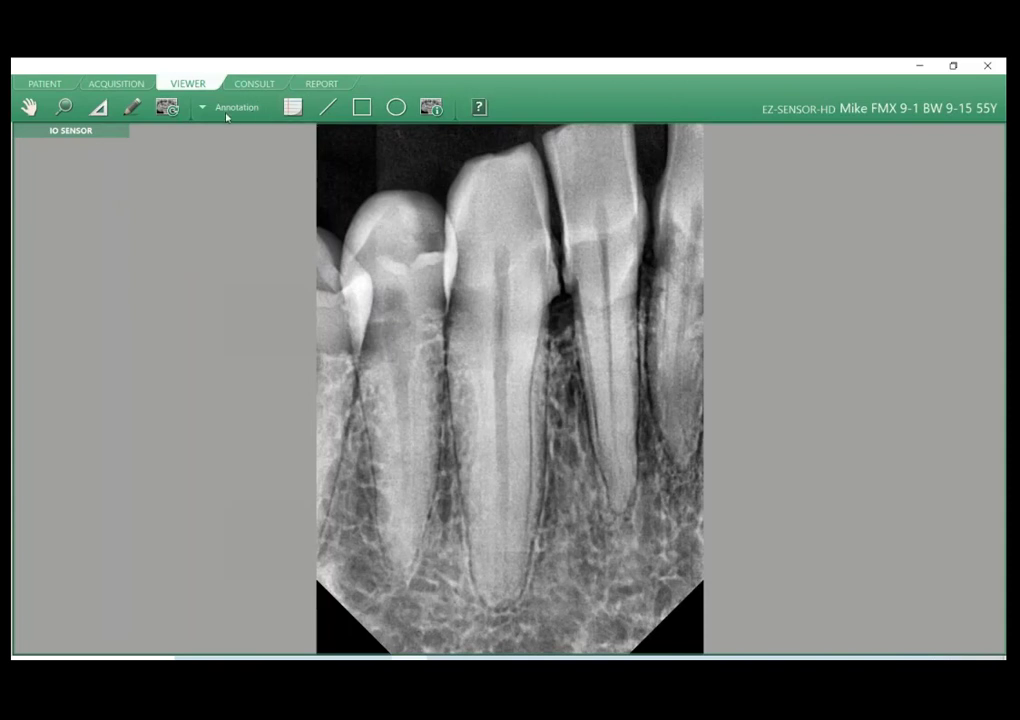
Show the patient information overlay on the X-ray and check its Hide option without applying it.
click(431, 106)
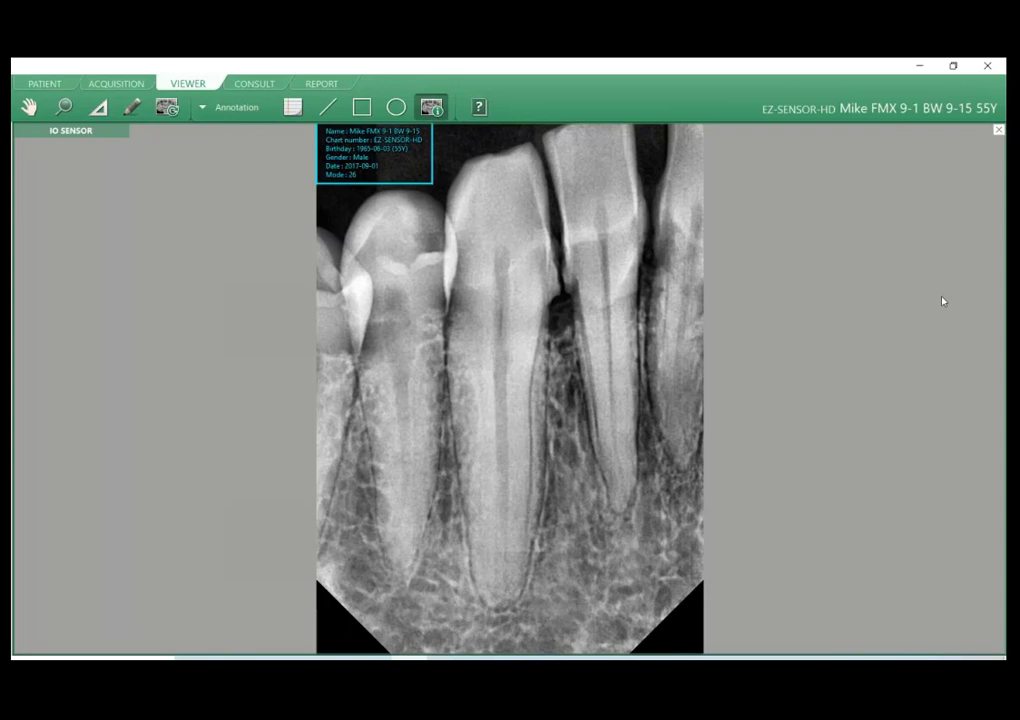
right_click(392, 166)
right_click(428, 268)
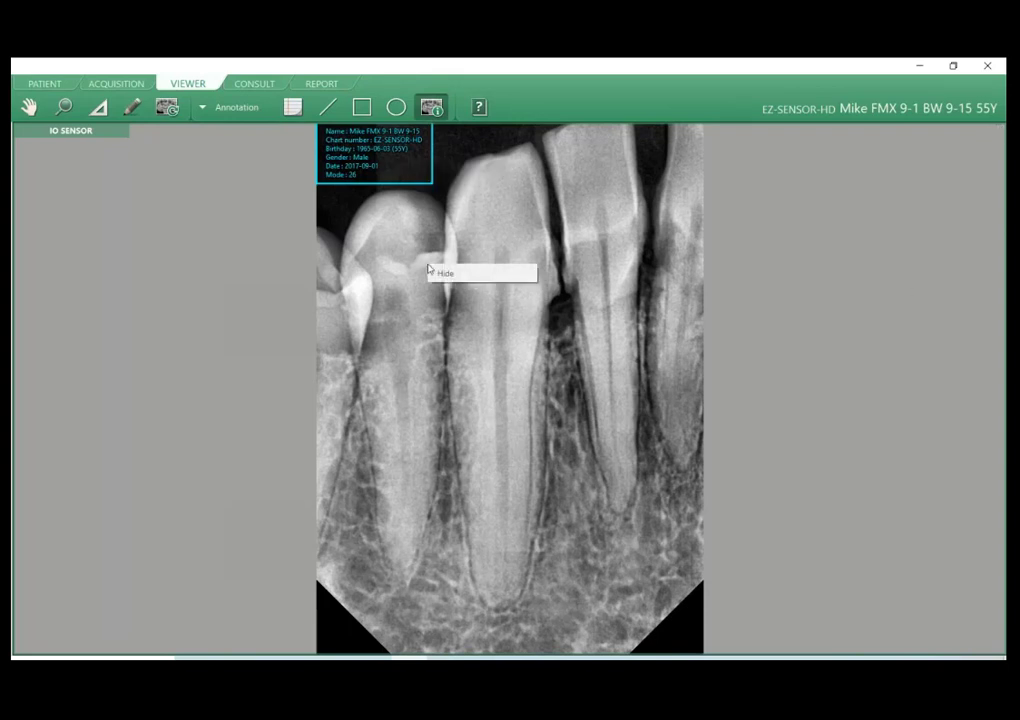
right_click(401, 175)
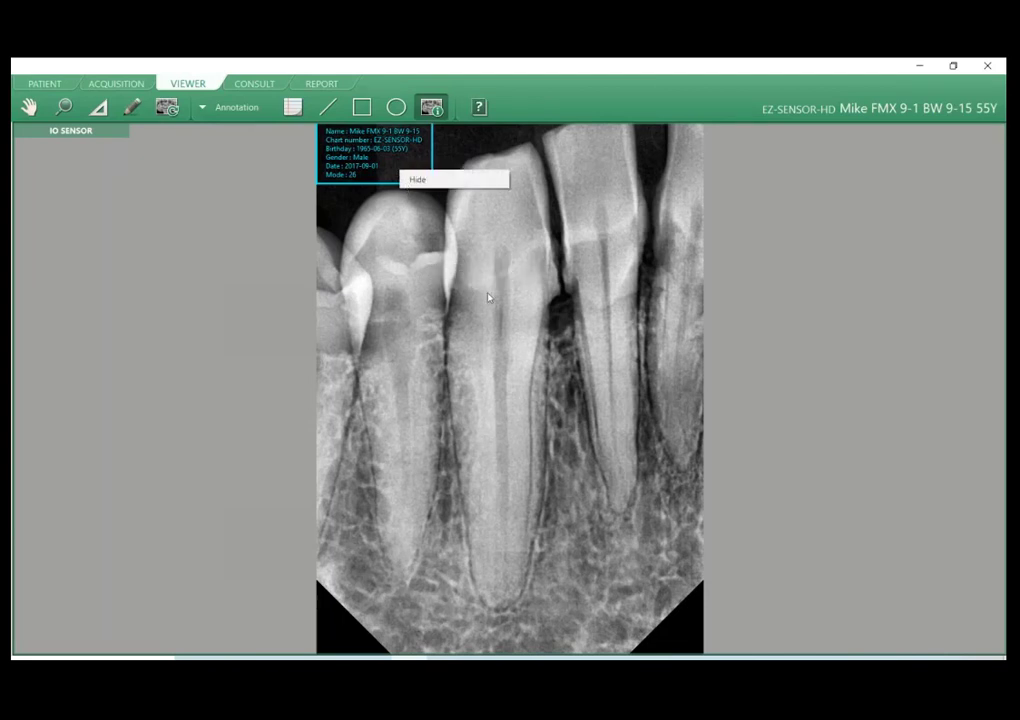
click(505, 330)
Review the image's Export options for save type, file format, zip compression and anonymization, and close them without exporting.
right_click(546, 437)
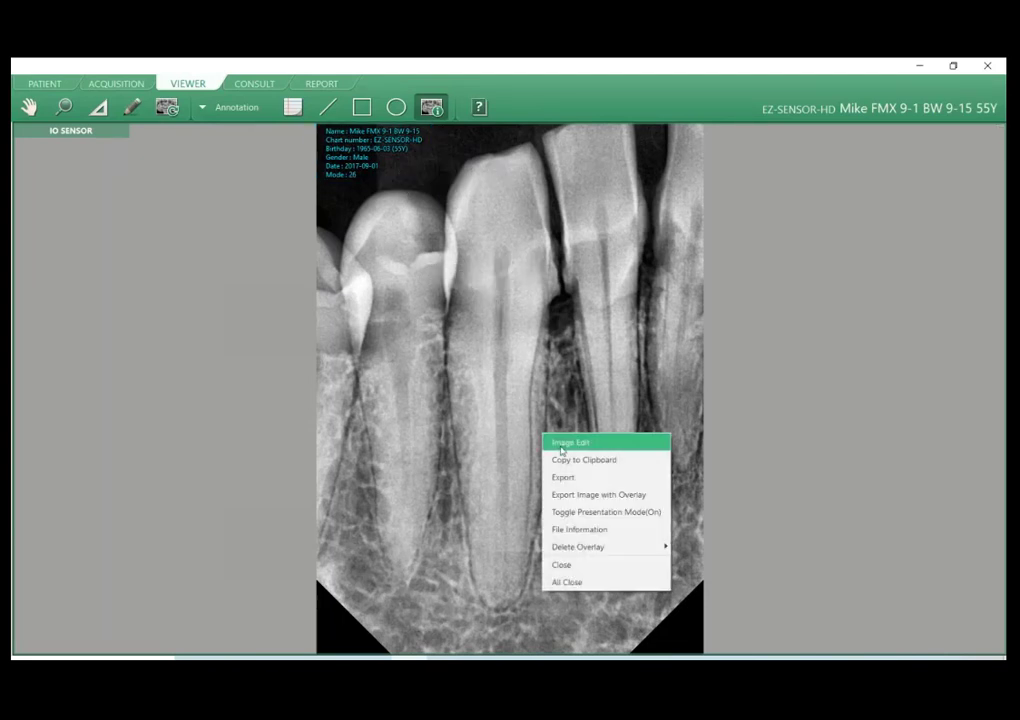
click(584, 478)
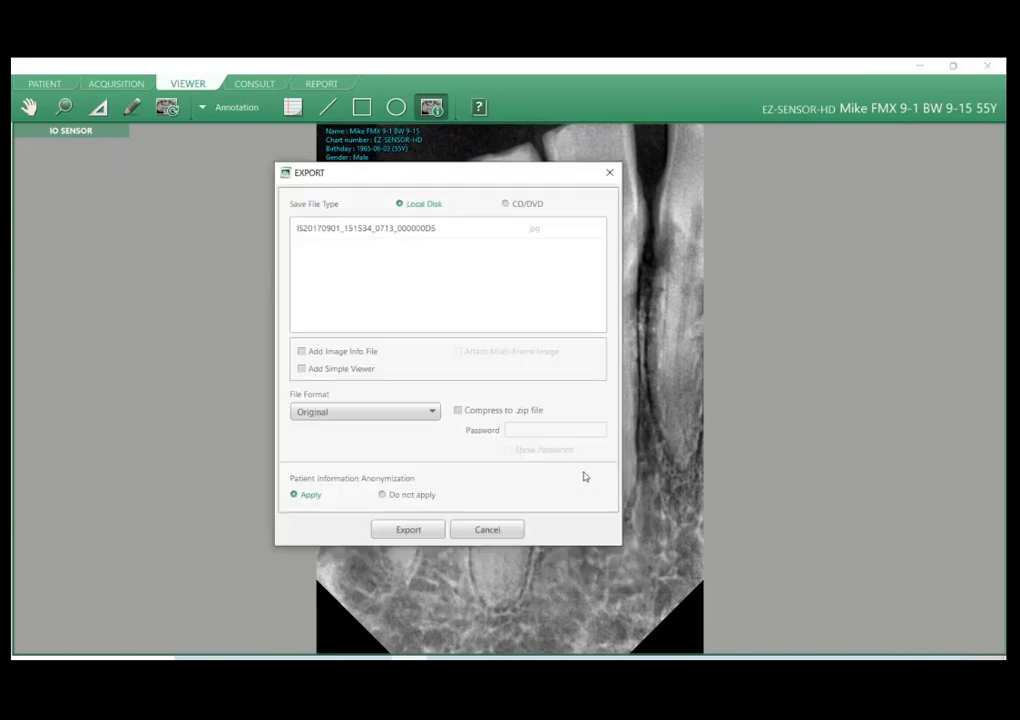
drag(490, 176, 321, 212)
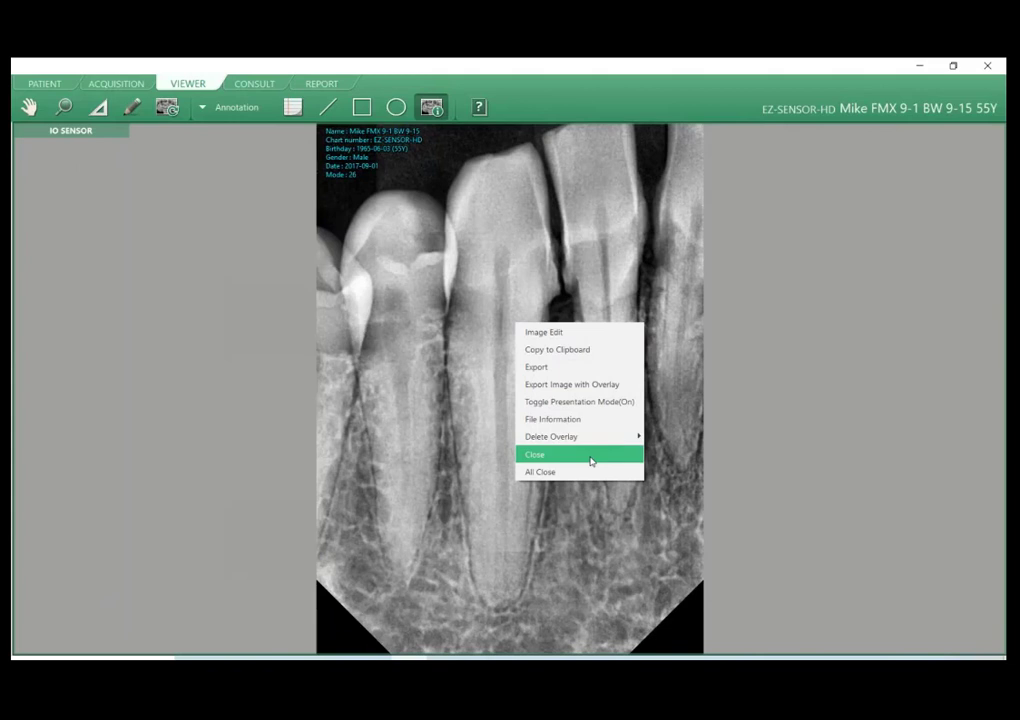
click(453, 297)
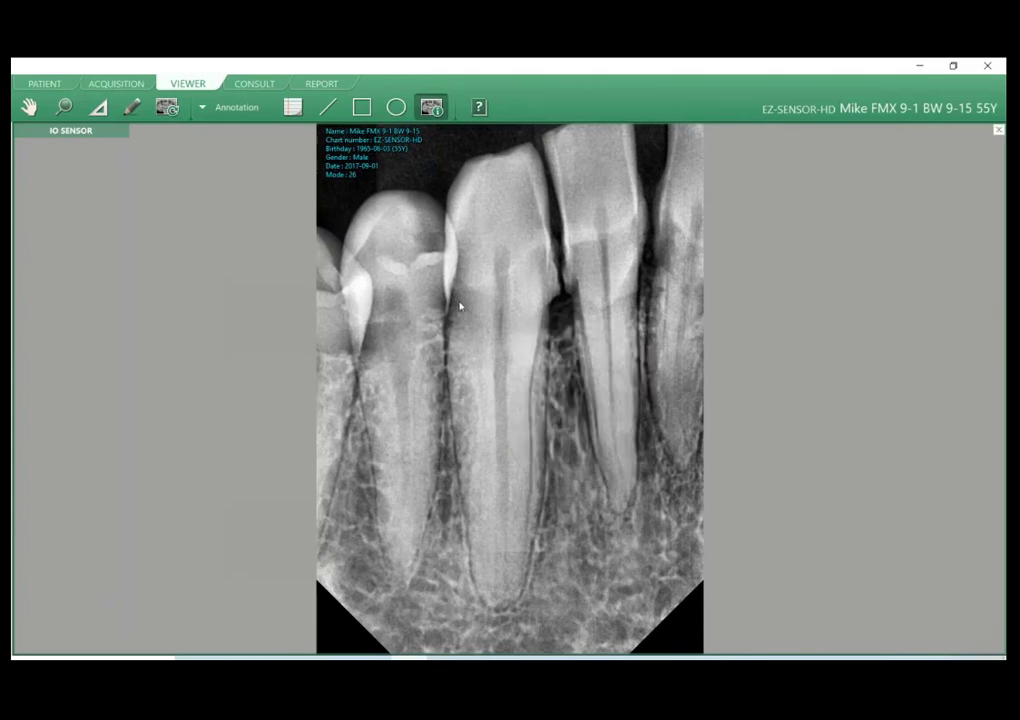
Review Export Image with Overlay with patient information anonymization applied, up to choosing the save file, and cancel it.
right_click(468, 250)
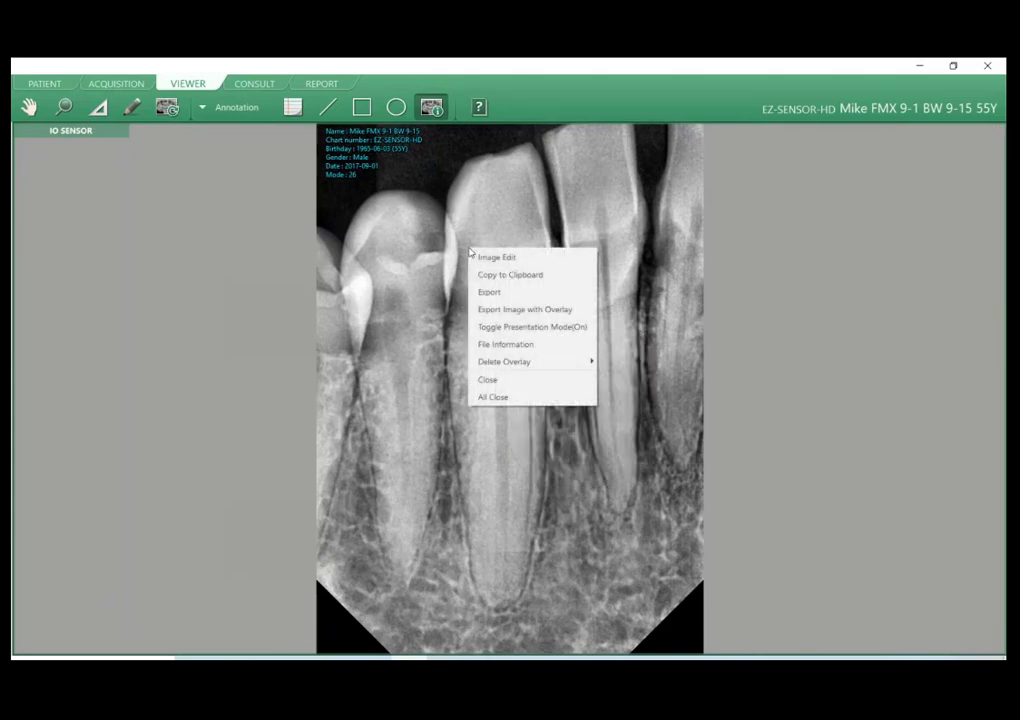
click(522, 311)
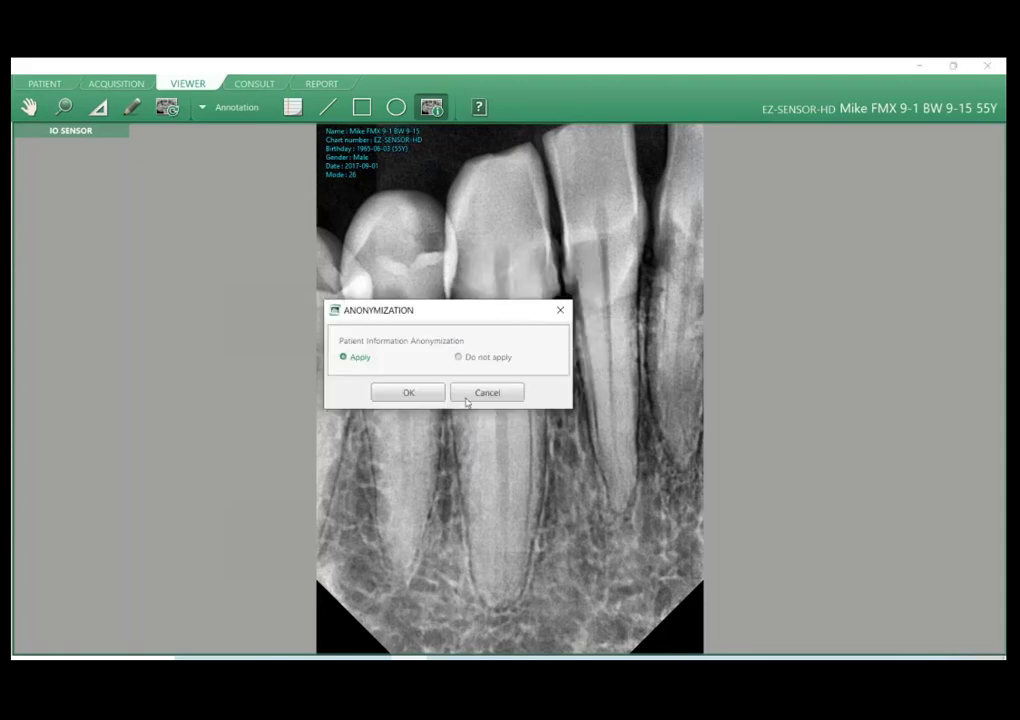
click(408, 393)
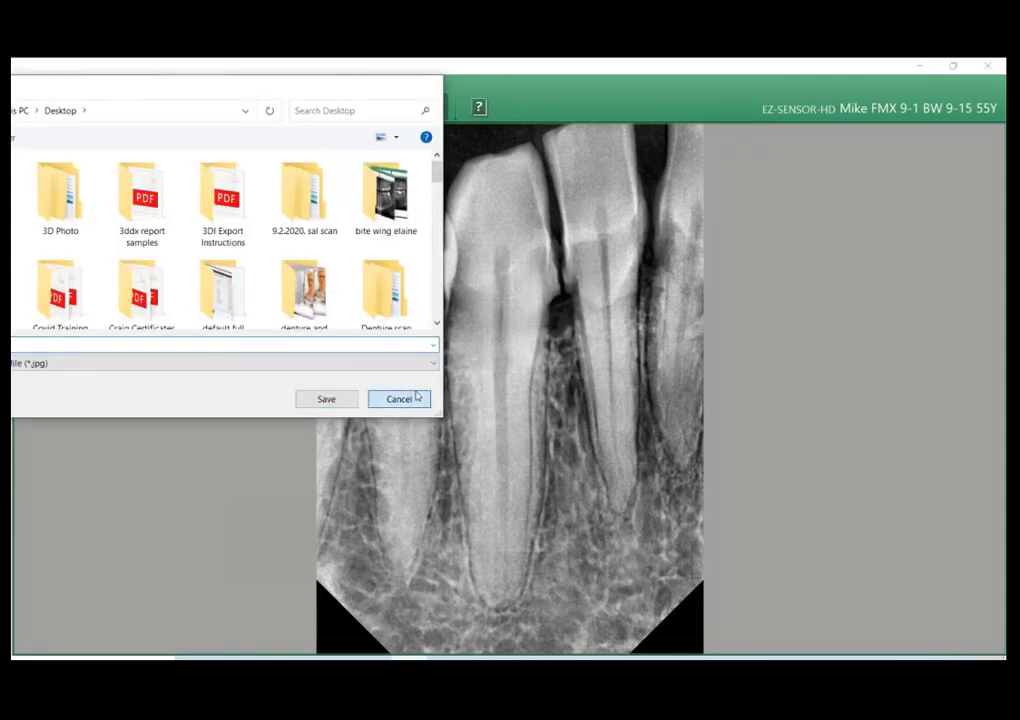
click(417, 397)
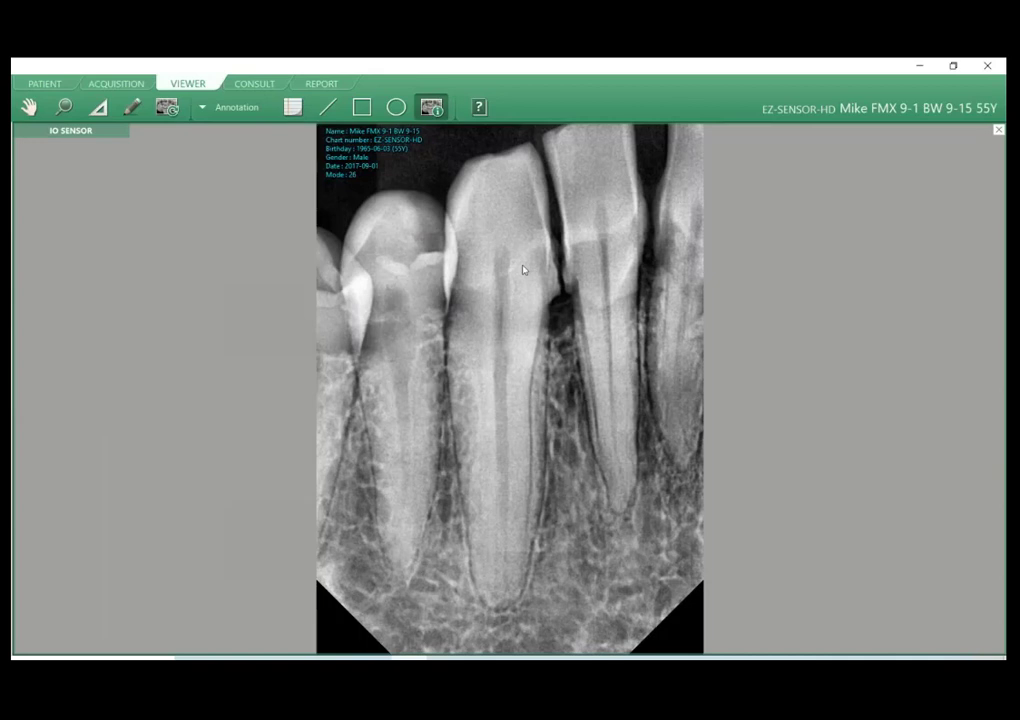
Examine the Delete Overlay options for the image and dismiss them without deleting anything.
right_click(523, 269)
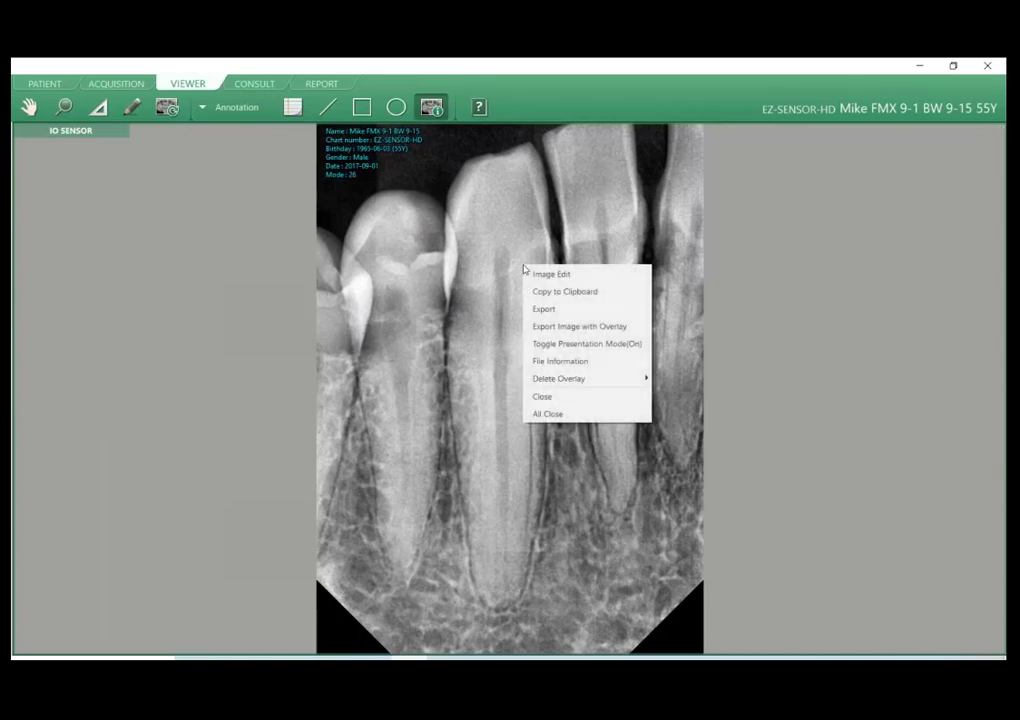
mouse_move(585, 389)
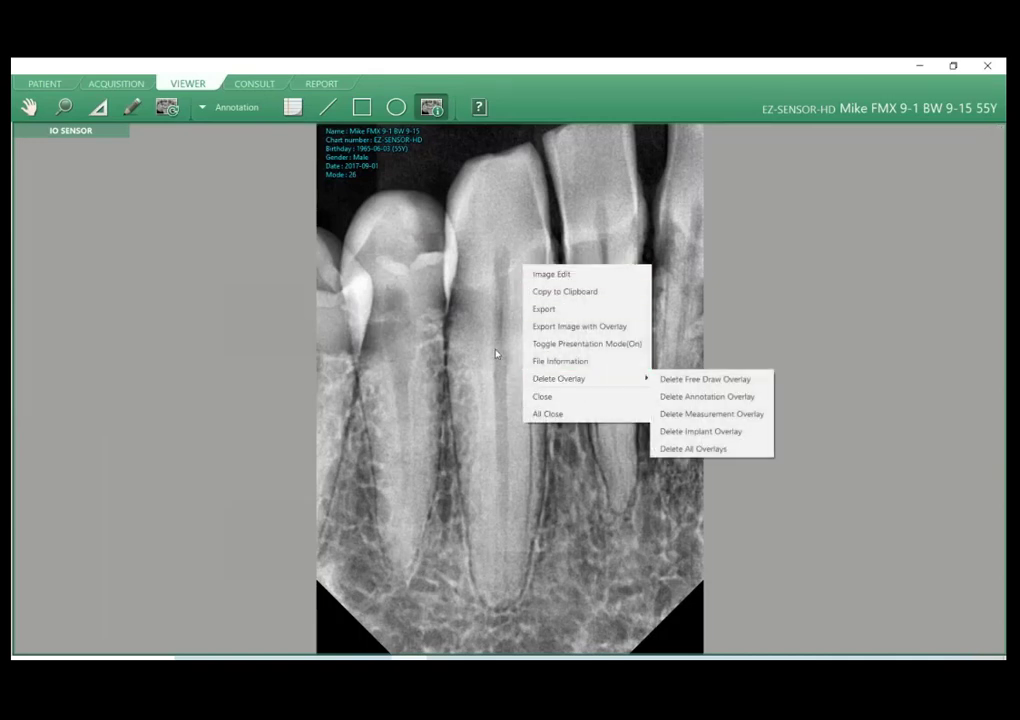
click(496, 353)
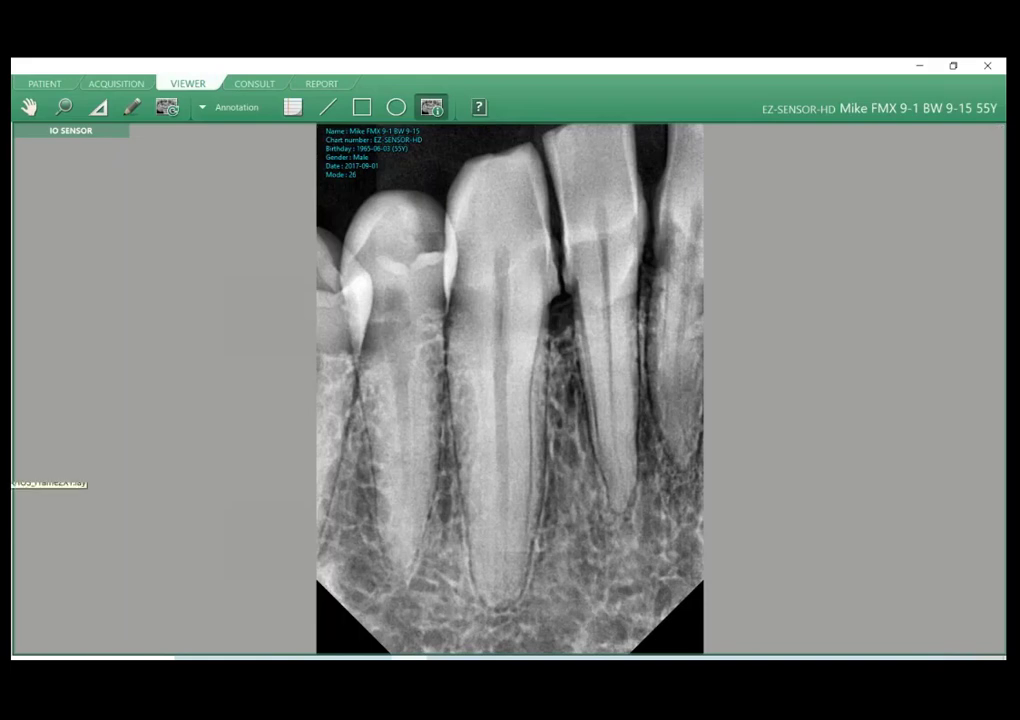
click(255, 84)
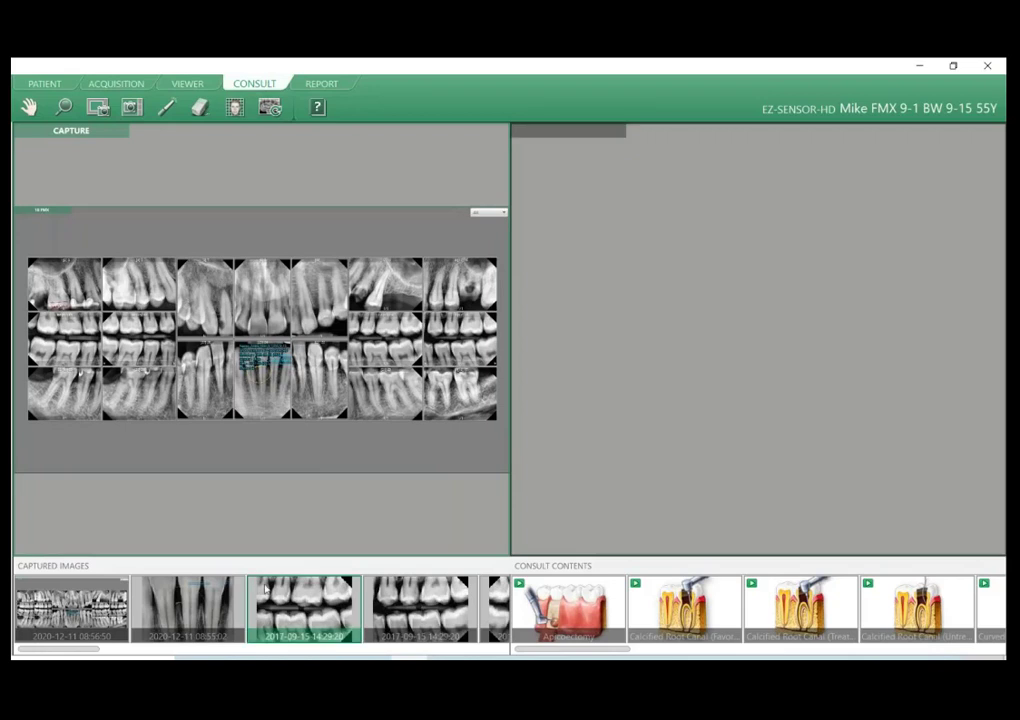
scroll(226, 588, down, 6)
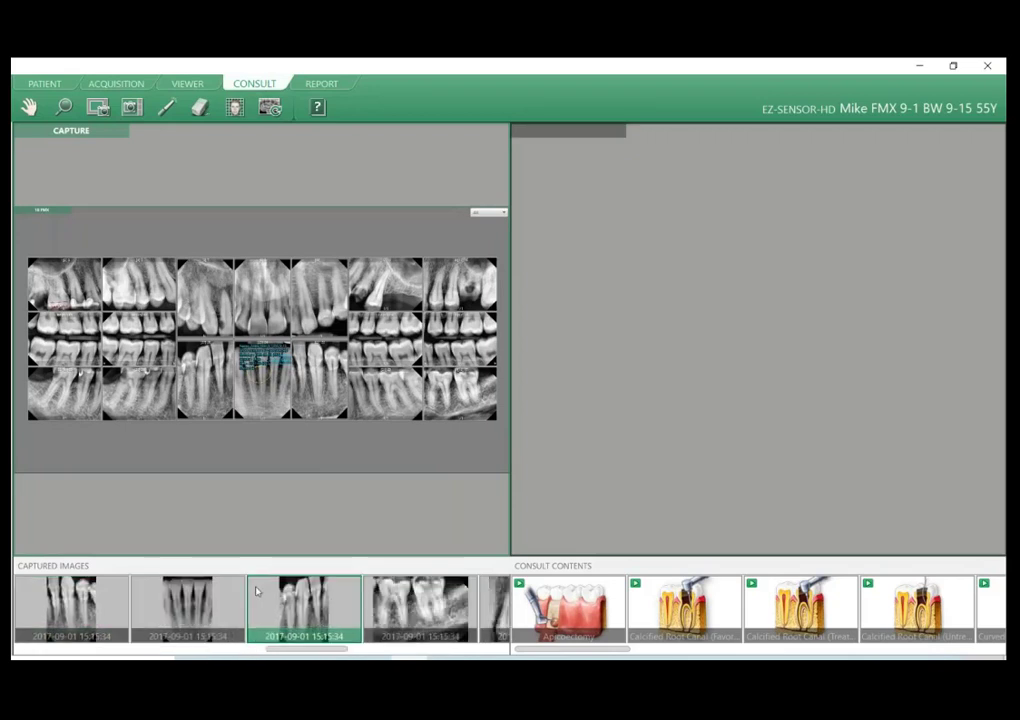
drag(289, 608, 152, 222)
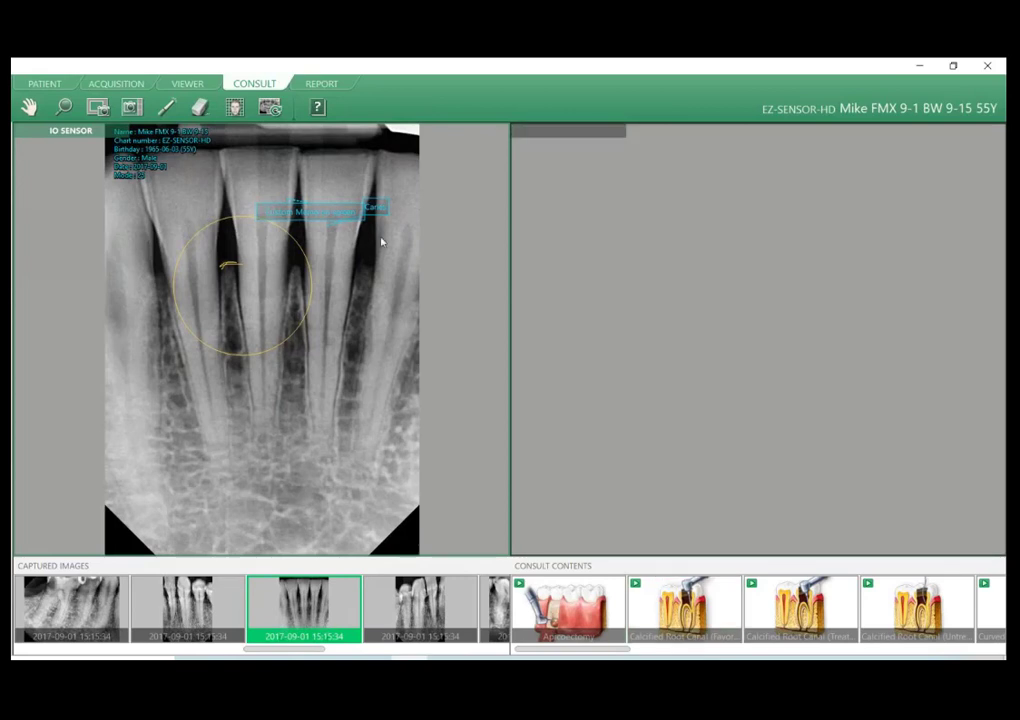
scroll(420, 610, down, 3)
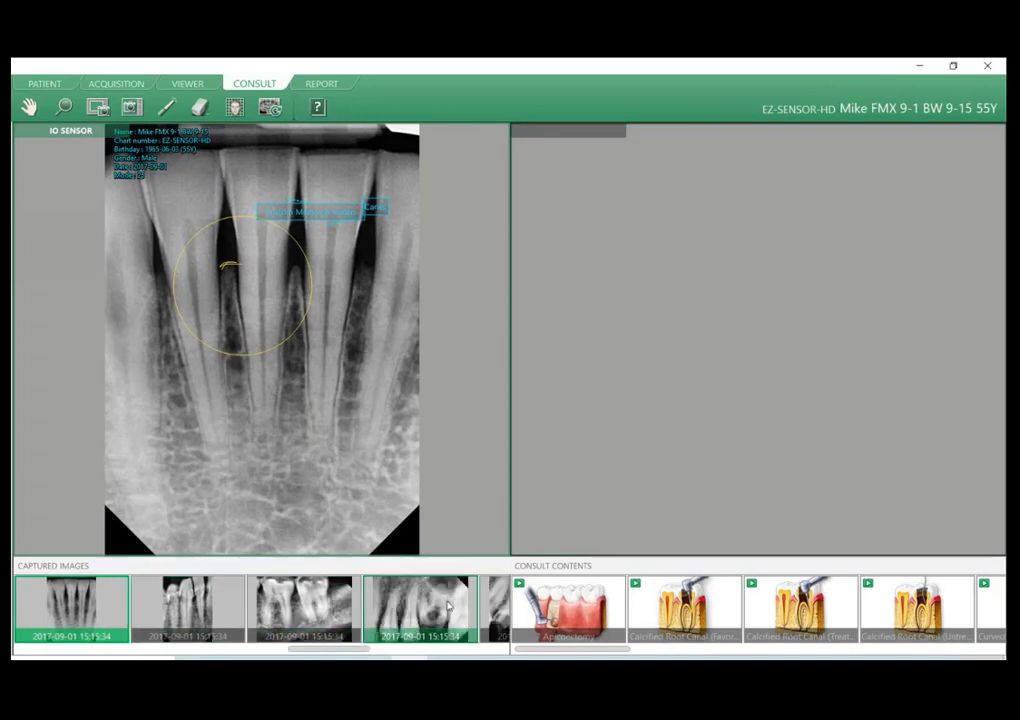
Display the upper central incisor X-ray and the annotated lower incisor X-ray in turn in the first image view.
drag(380, 651, 435, 648)
drag(302, 608, 297, 472)
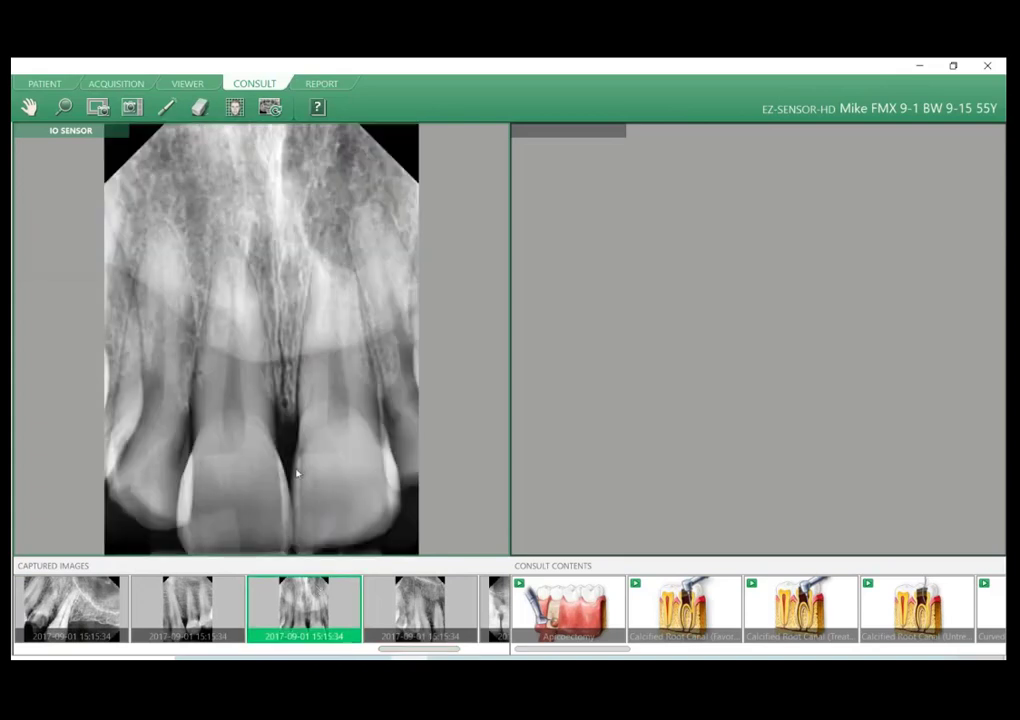
mouse_move(437, 650)
mouse_down()
mouse_move(303, 650)
mouse_move(304, 600)
mouse_move(262, 400)
mouse_up()
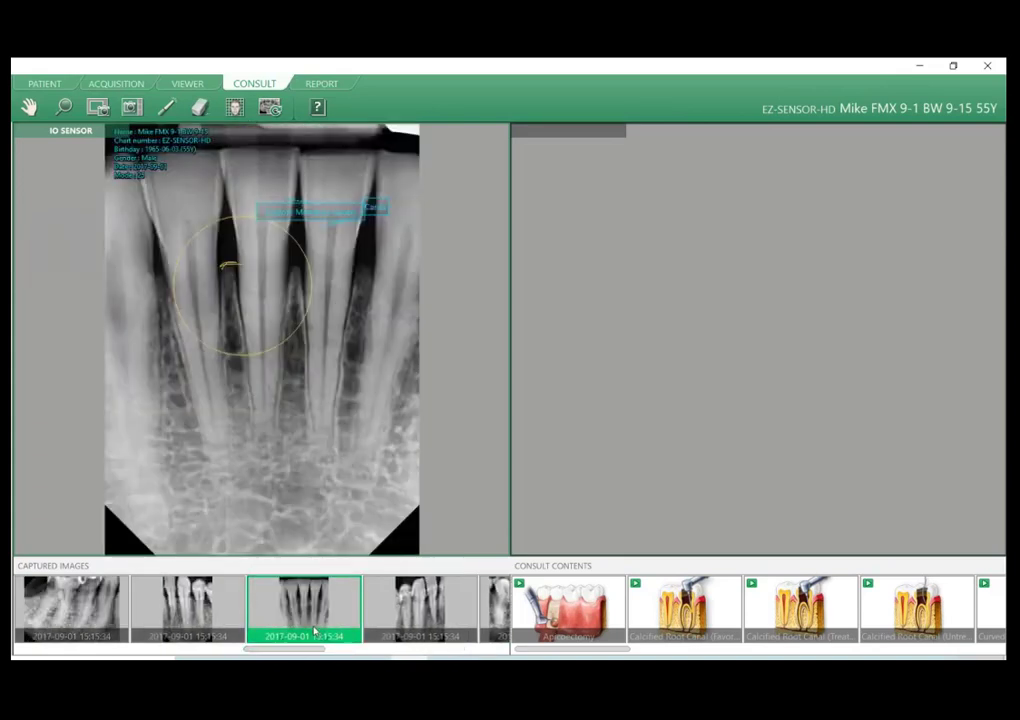
Load the lower canine and premolar X-ray into the first view and the annotated lower incisor X-ray into the second view.
drag(190, 608, 231, 408)
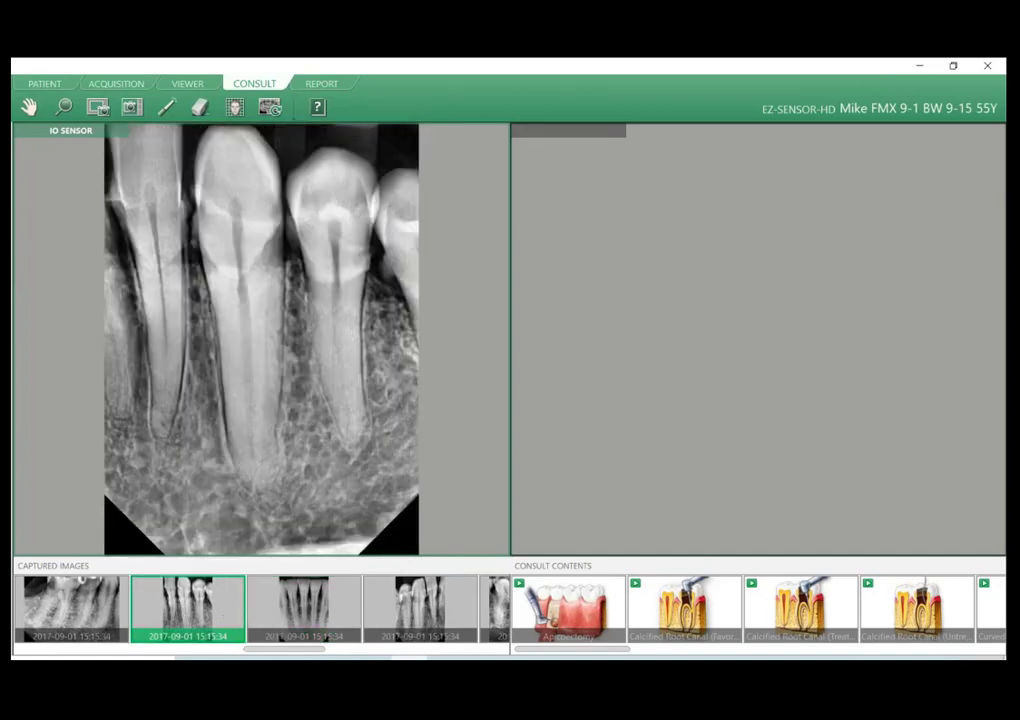
click(404, 600)
drag(314, 607, 640, 420)
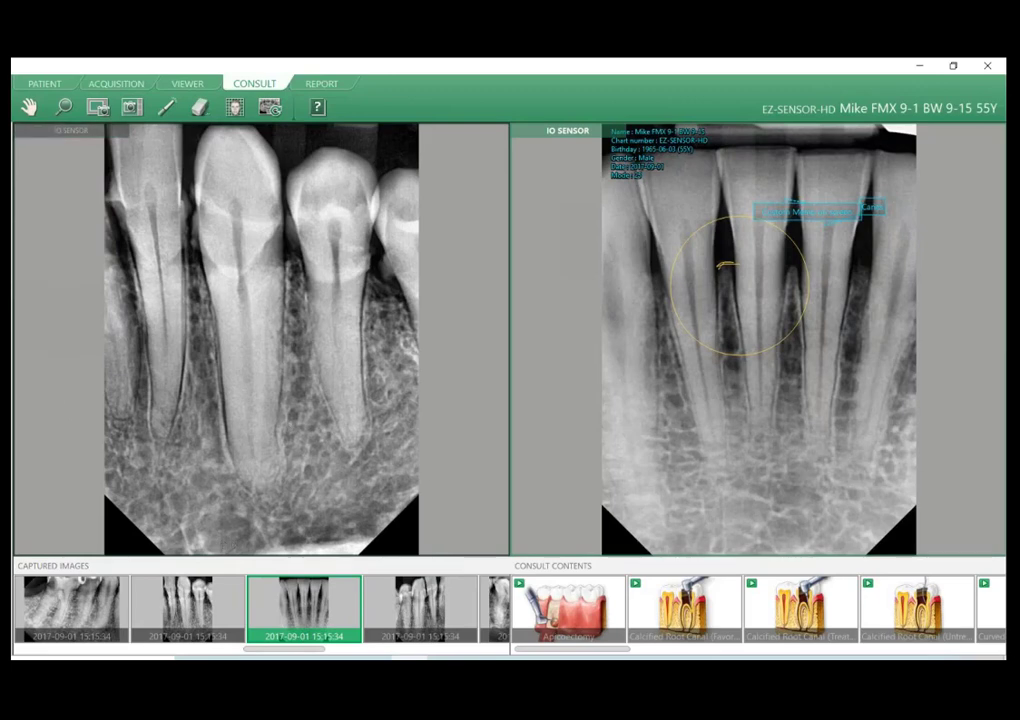
Examine the Set as Default option for the 2 X 1 and 3 X 1 layouts.
click(270, 107)
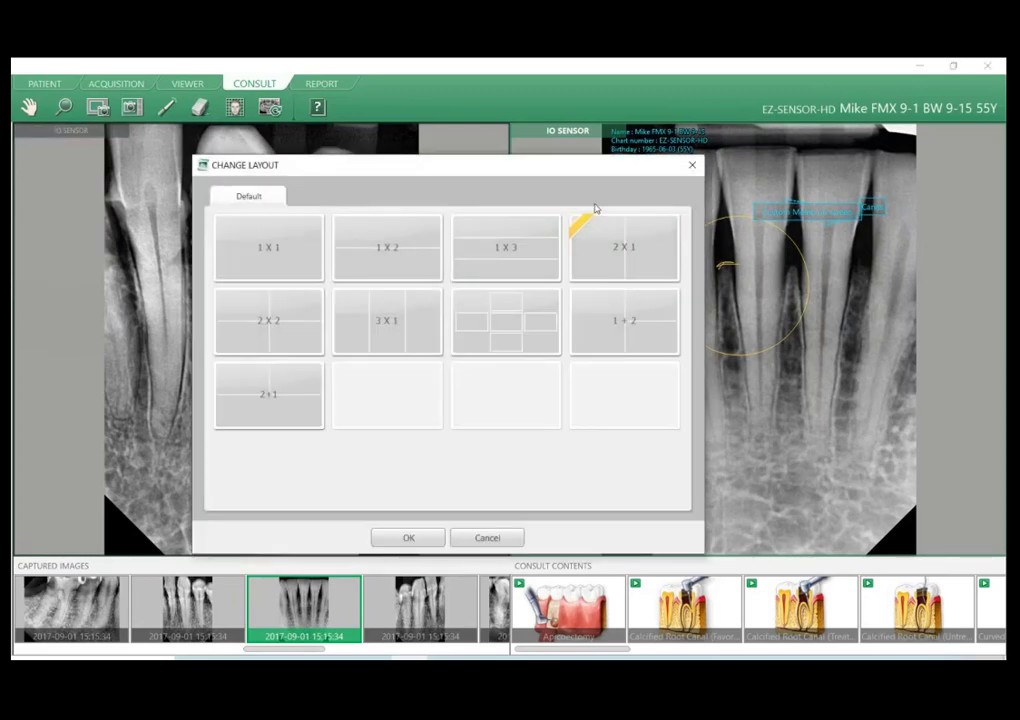
right_click(584, 256)
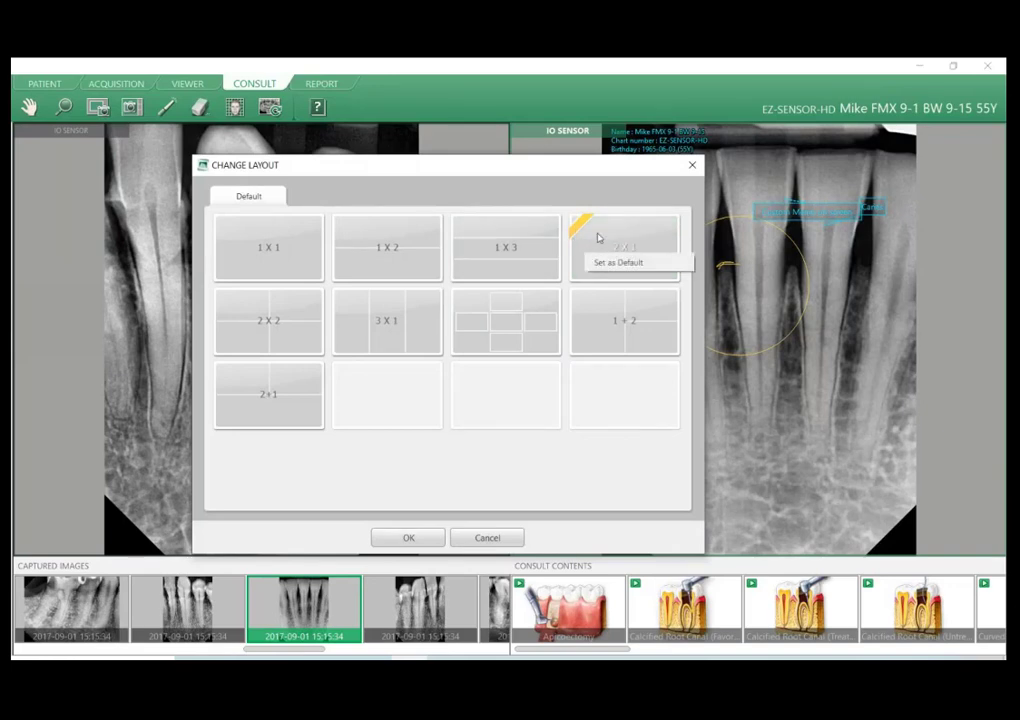
click(381, 337)
right_click(379, 337)
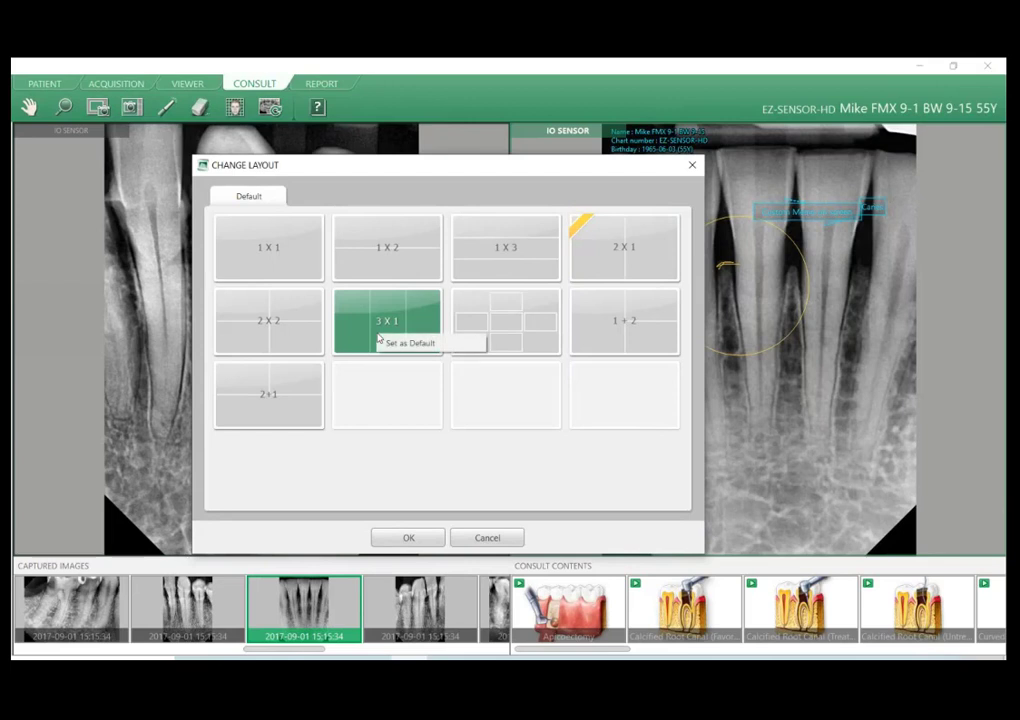
Change the Consult image layout to 1 + 2.
click(278, 302)
click(278, 302)
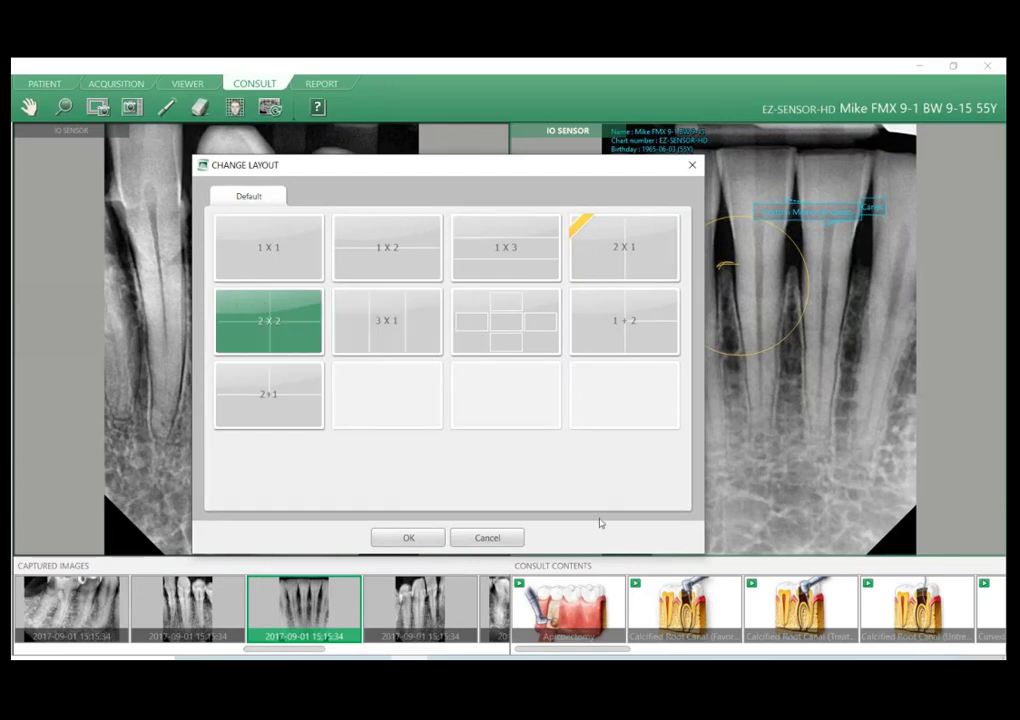
click(633, 310)
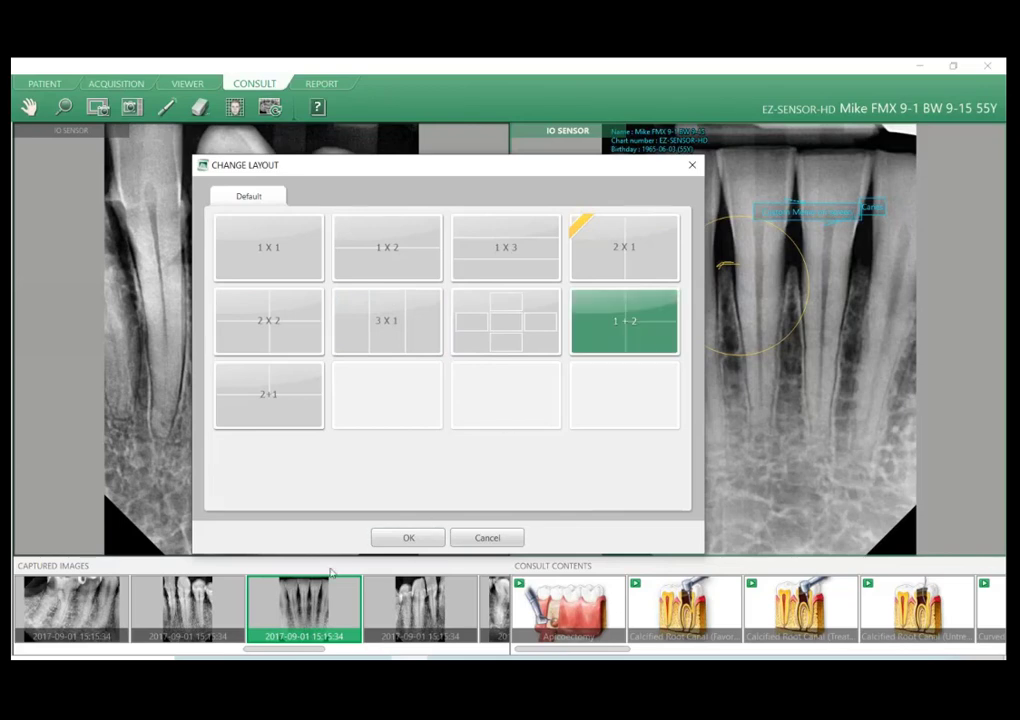
click(420, 538)
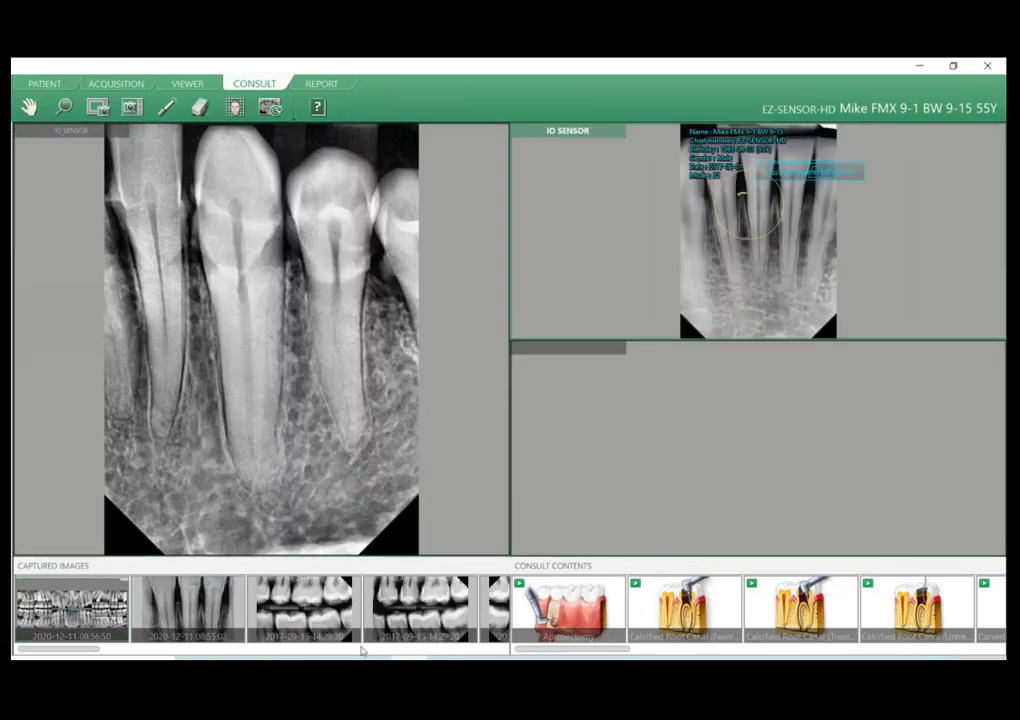
Load the lower canine X-ray into the upper small view and the adjacent lower molar X-ray into the empty small view.
scroll(330, 605, down, 5)
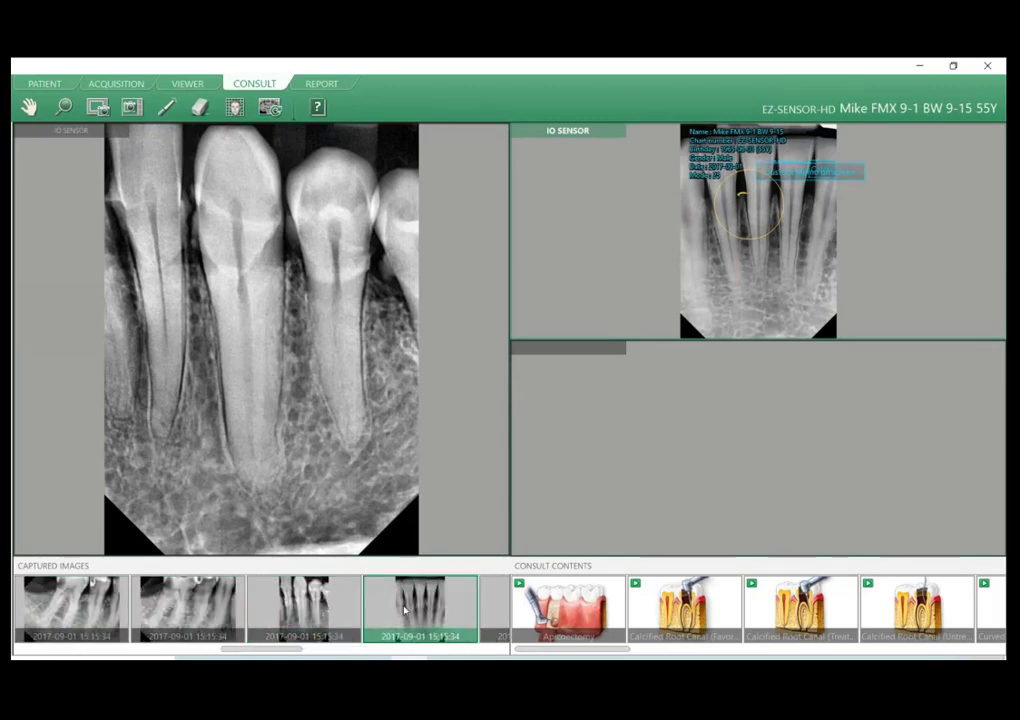
click(300, 605)
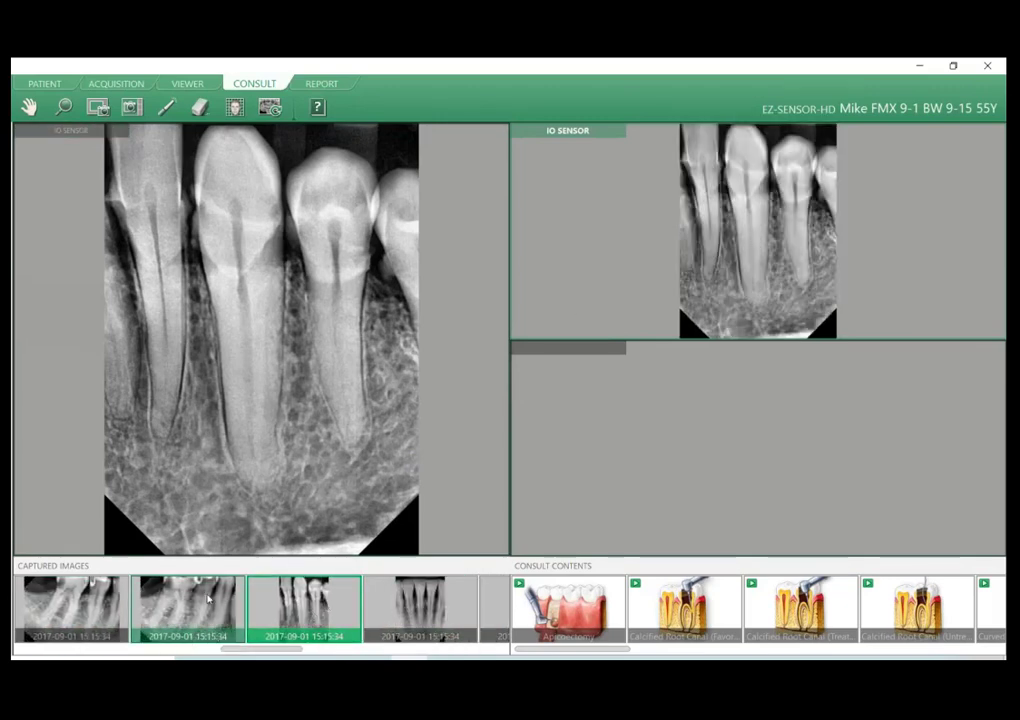
drag(208, 598, 763, 468)
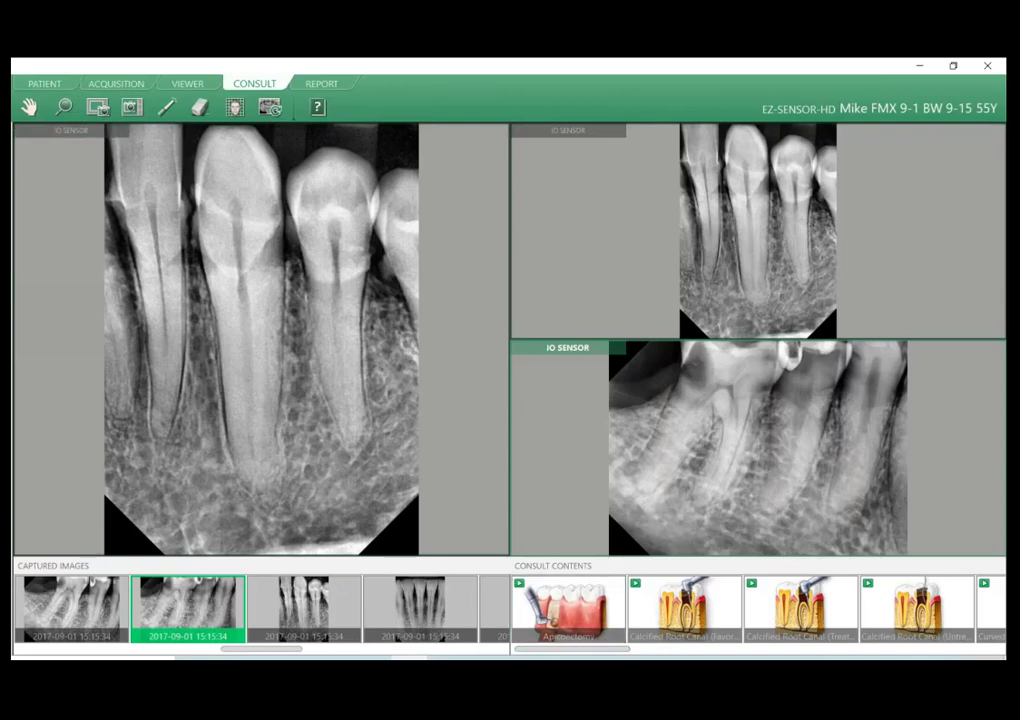
Find the Scaling Treatment animation in the consult contents and play it in the large view.
drag(603, 651, 938, 656)
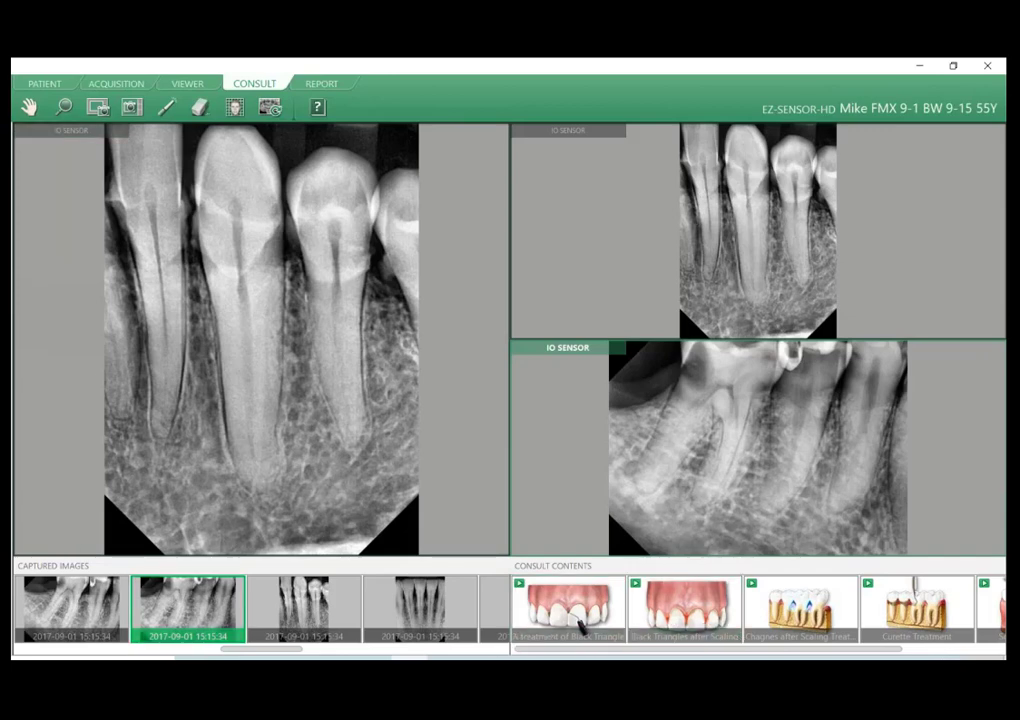
click(722, 657)
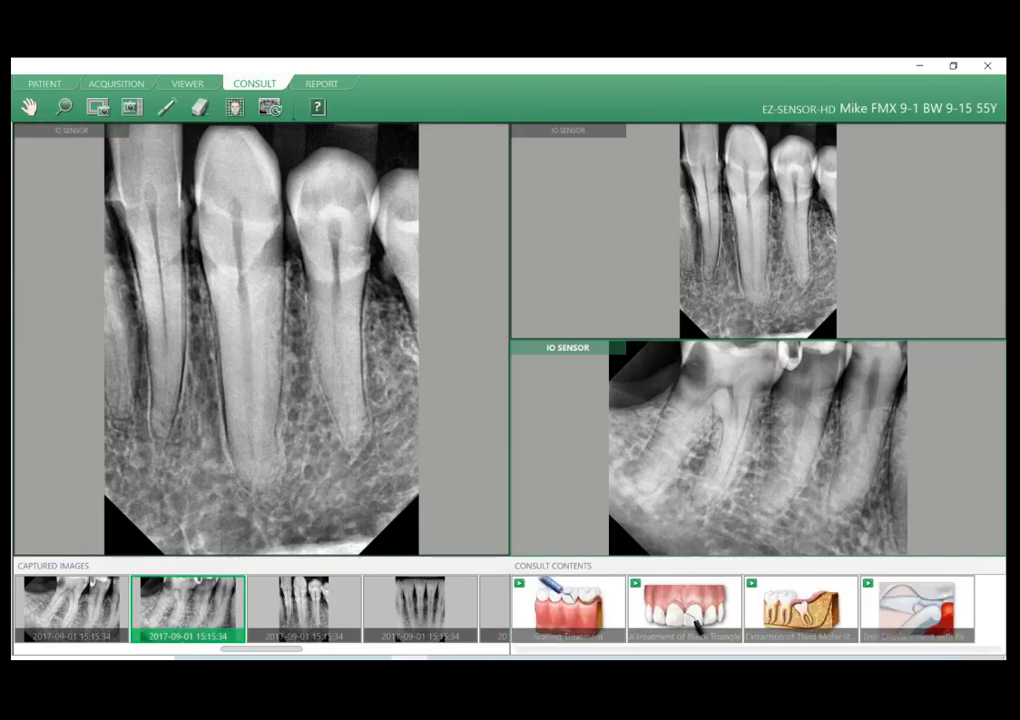
click(562, 613)
drag(567, 610, 351, 346)
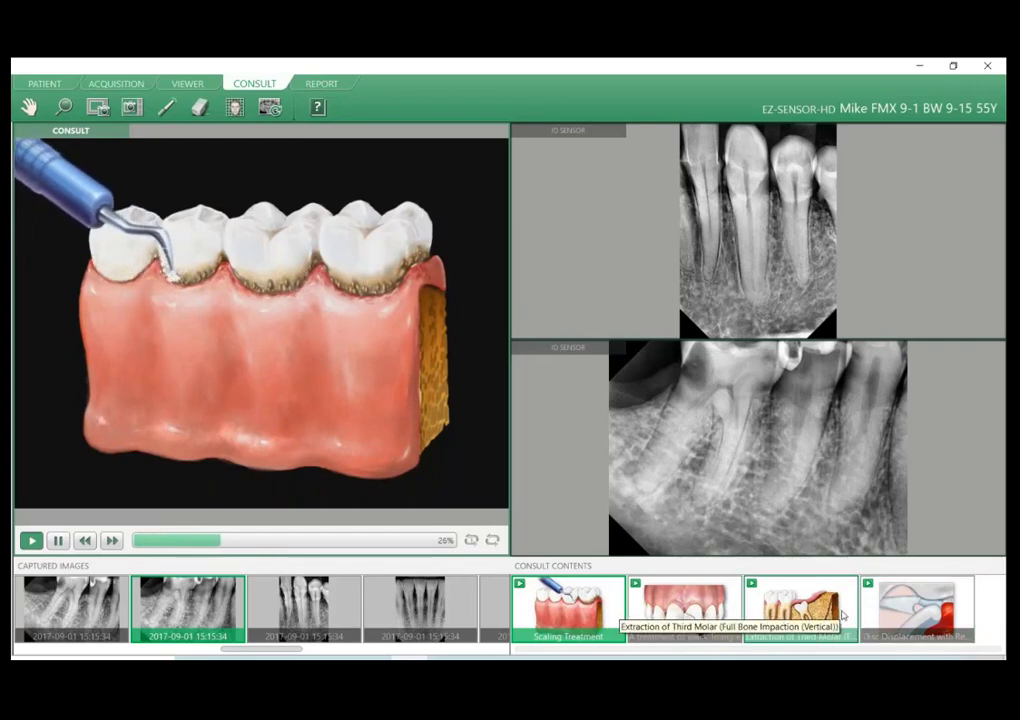
Add the Scaling Treatment animation to the favorites.
right_click(349, 289)
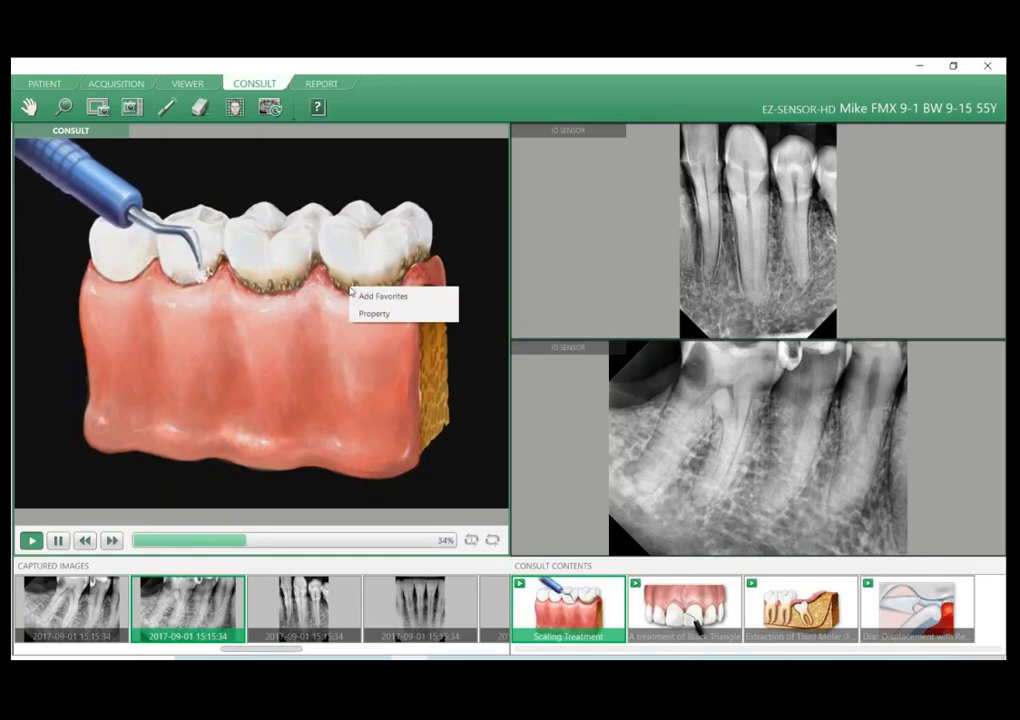
key(Escape)
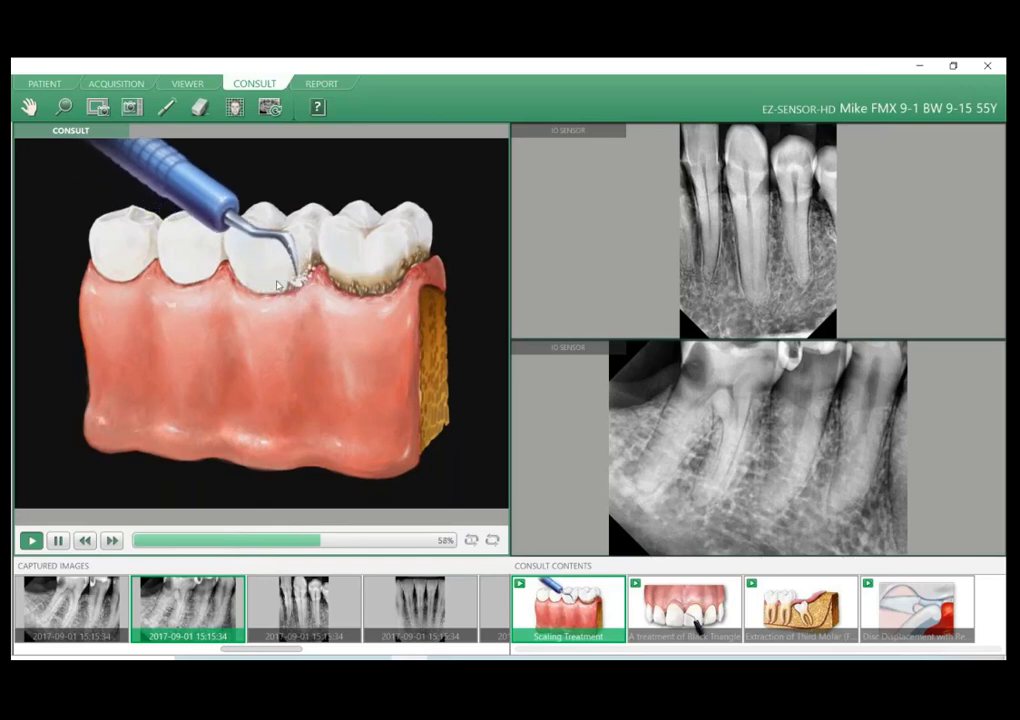
right_click(243, 307)
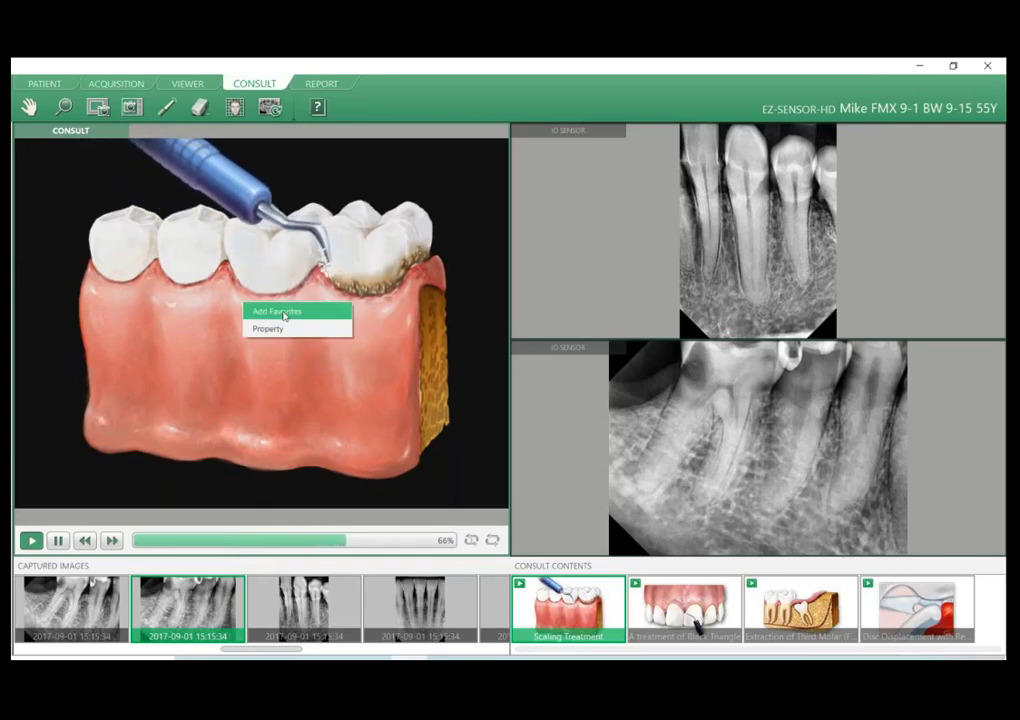
click(283, 313)
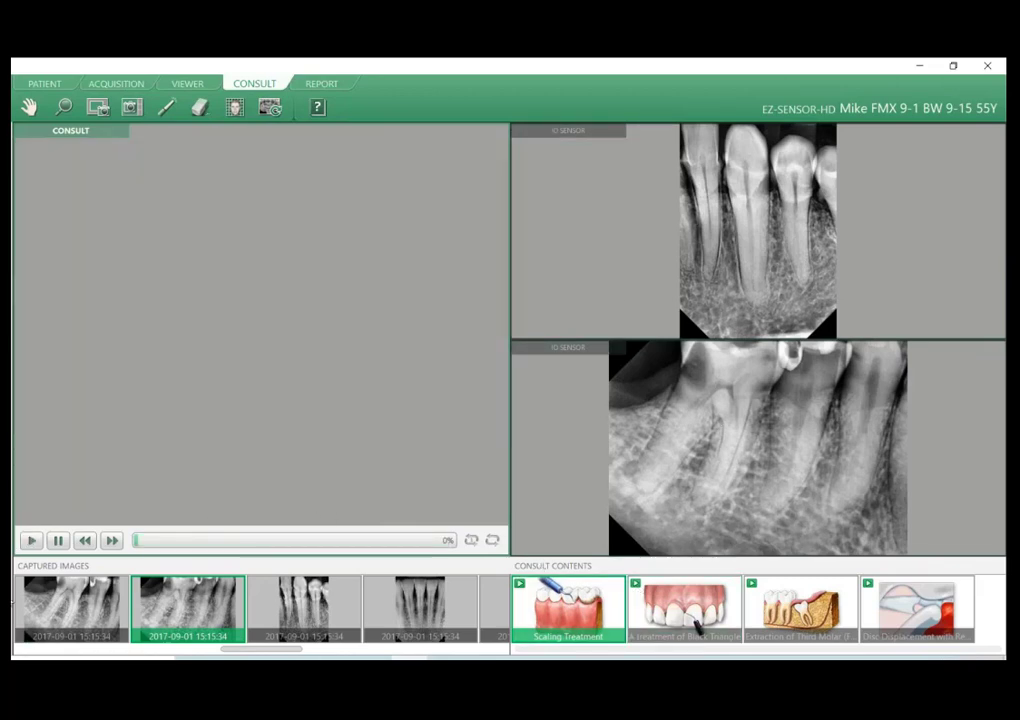
Change the layout to 2 X 1 and replace the scaling animation with the 2017-09-01 molar bitewing X-ray.
click(69, 505)
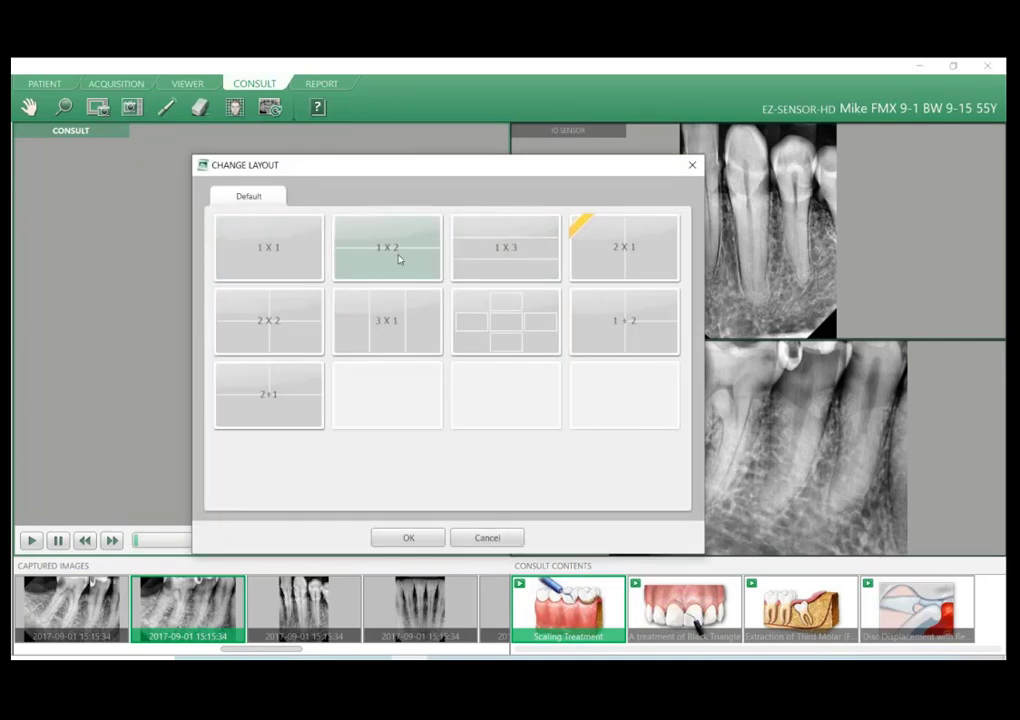
double_click(626, 246)
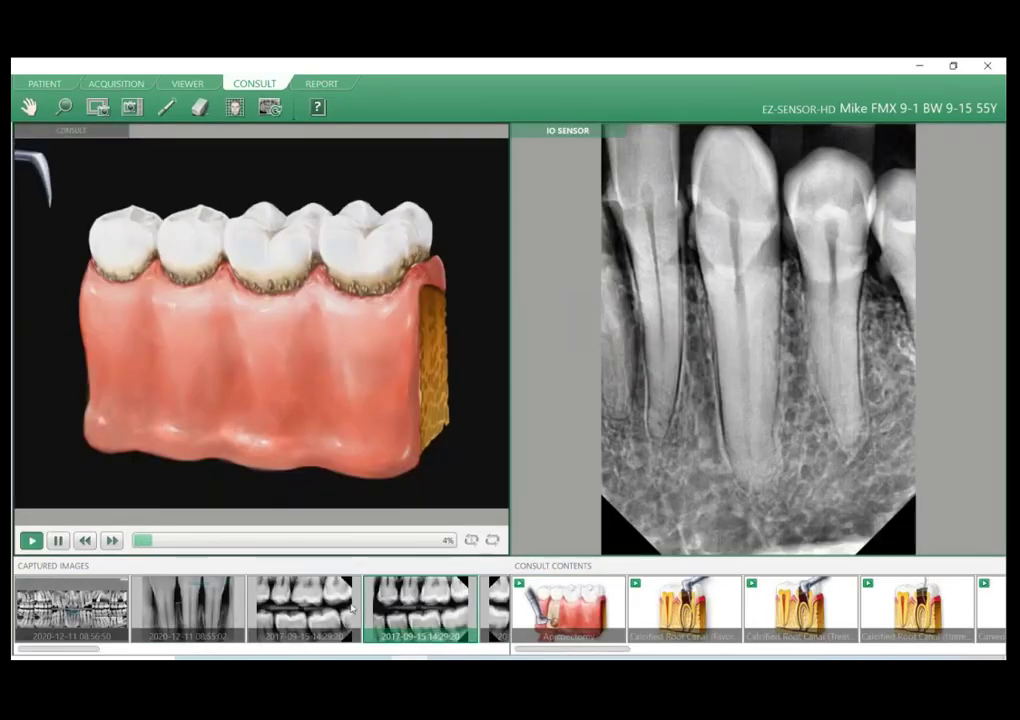
scroll(150, 610, down, 5)
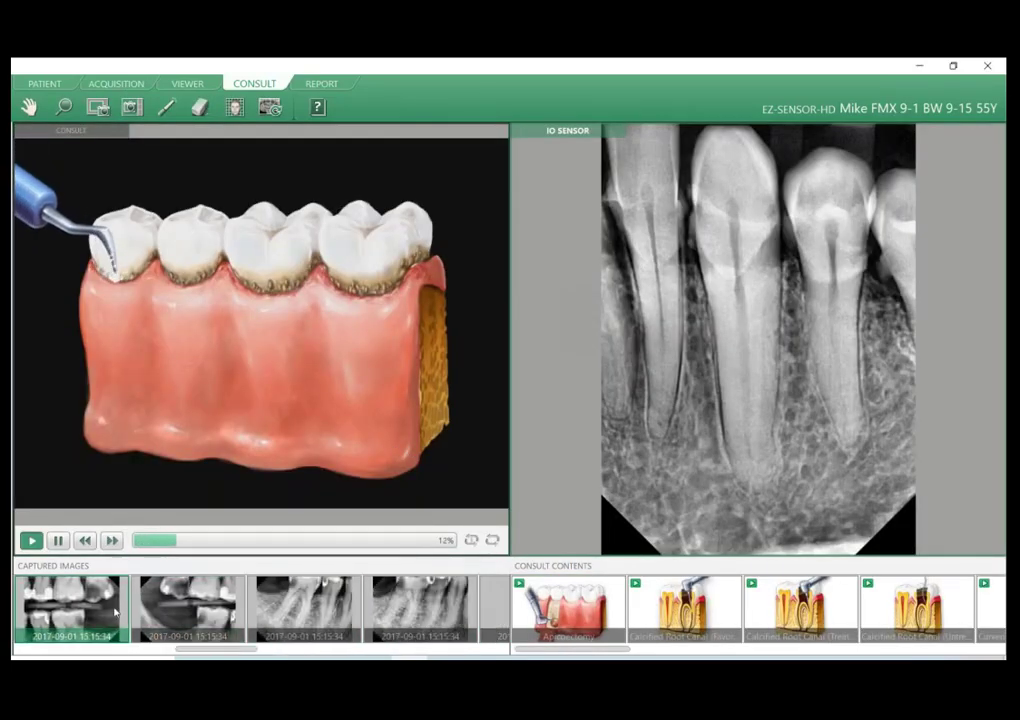
double_click(185, 608)
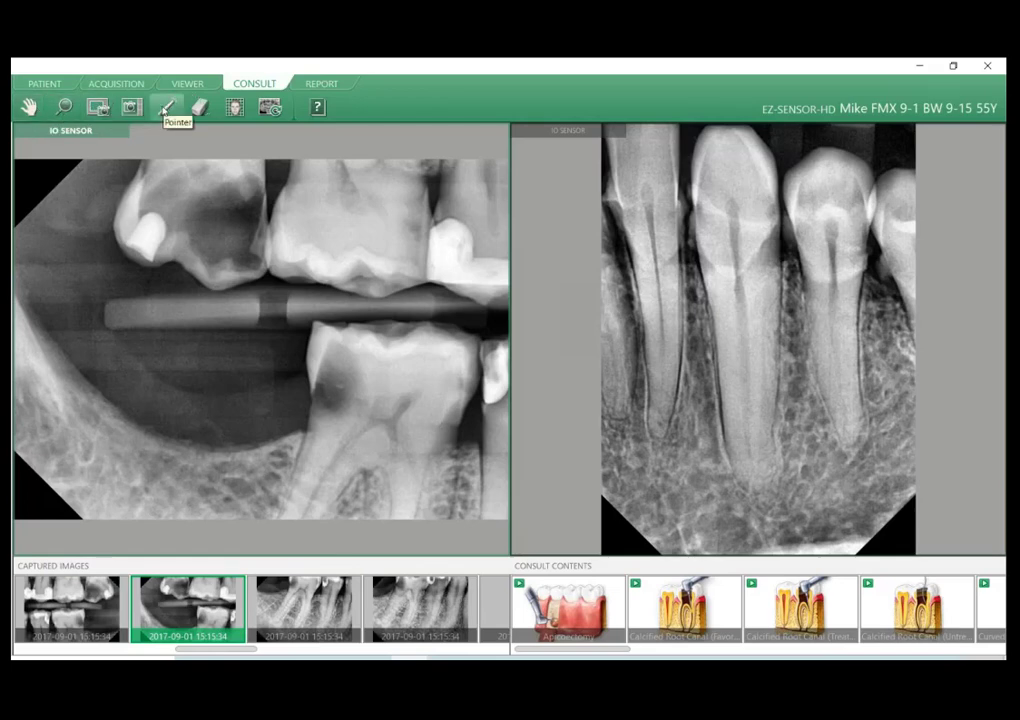
Mark the canine's root tip with the yellow Pointer, and load the lower molar X-ray in place of the bitewing.
click(166, 106)
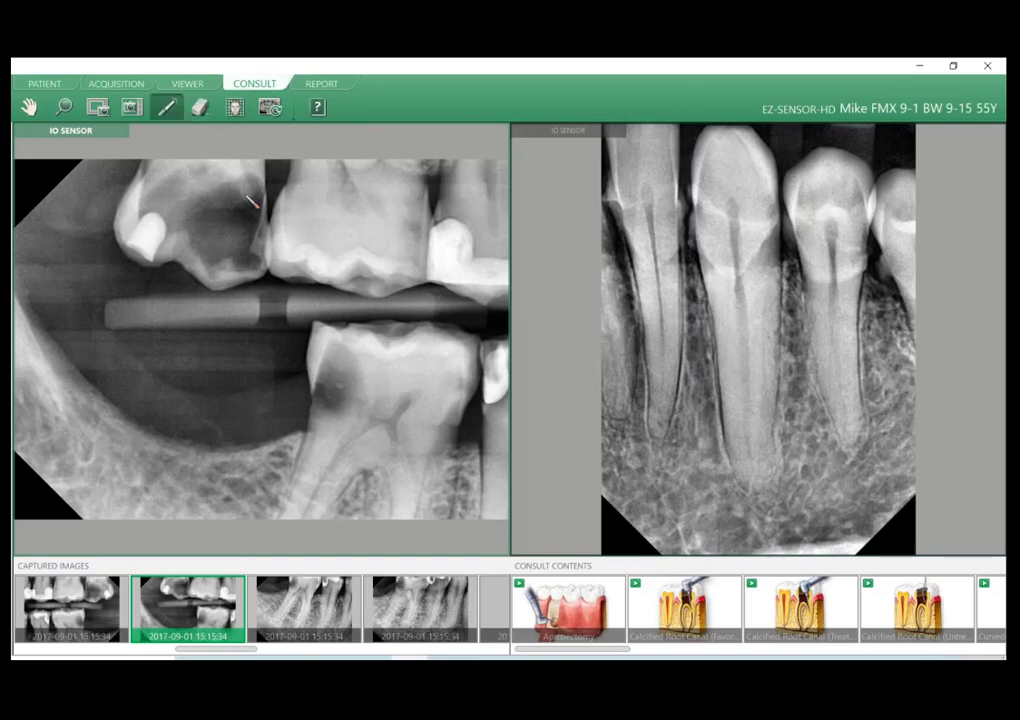
mouse_move(720, 474)
mouse_down()
mouse_move(719, 484)
mouse_move(783, 481)
mouse_move(795, 462)
mouse_move(735, 457)
mouse_move(768, 497)
mouse_up()
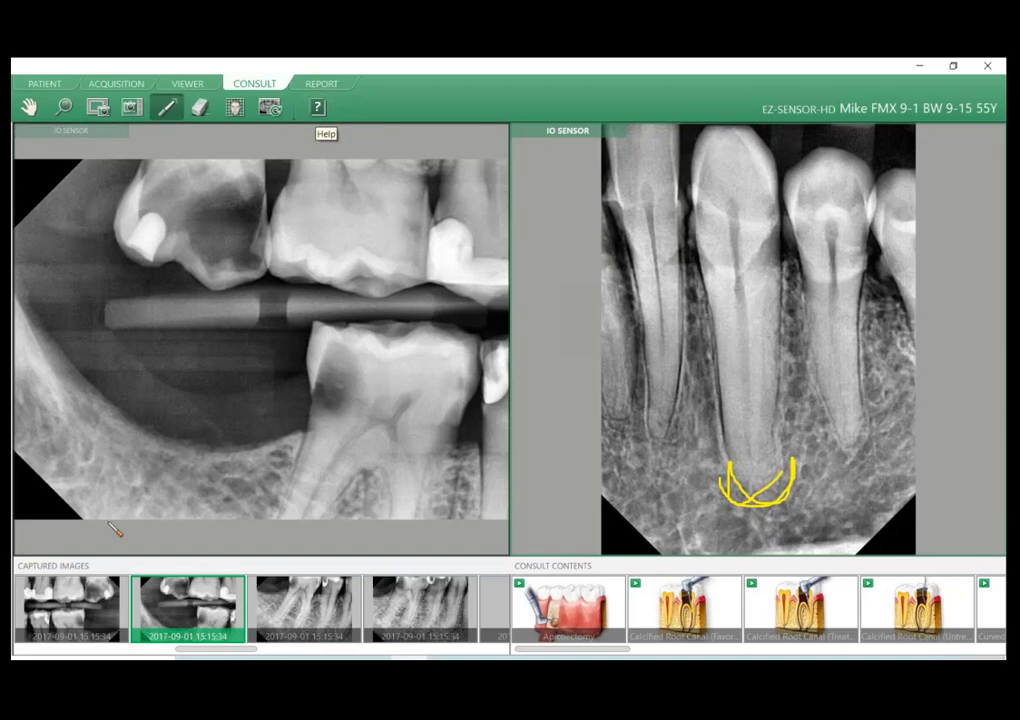
drag(304, 606, 217, 455)
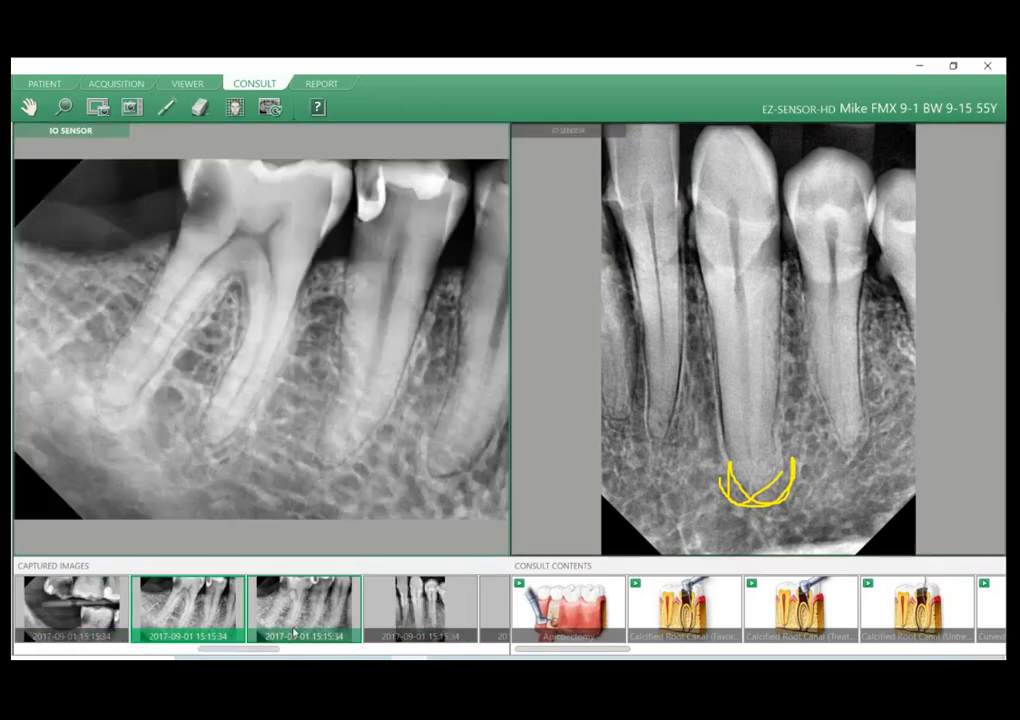
scroll(305, 610, down, 2)
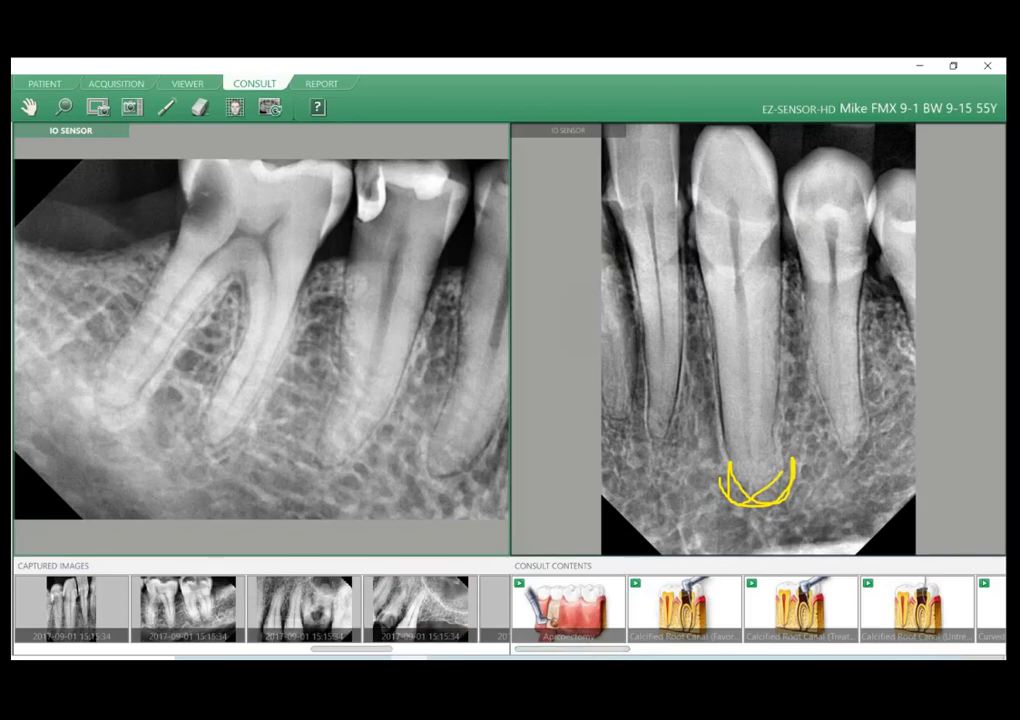
Review the Consult Category list and the full-screen image comparison, and close both.
drag(419, 246, 412, 310)
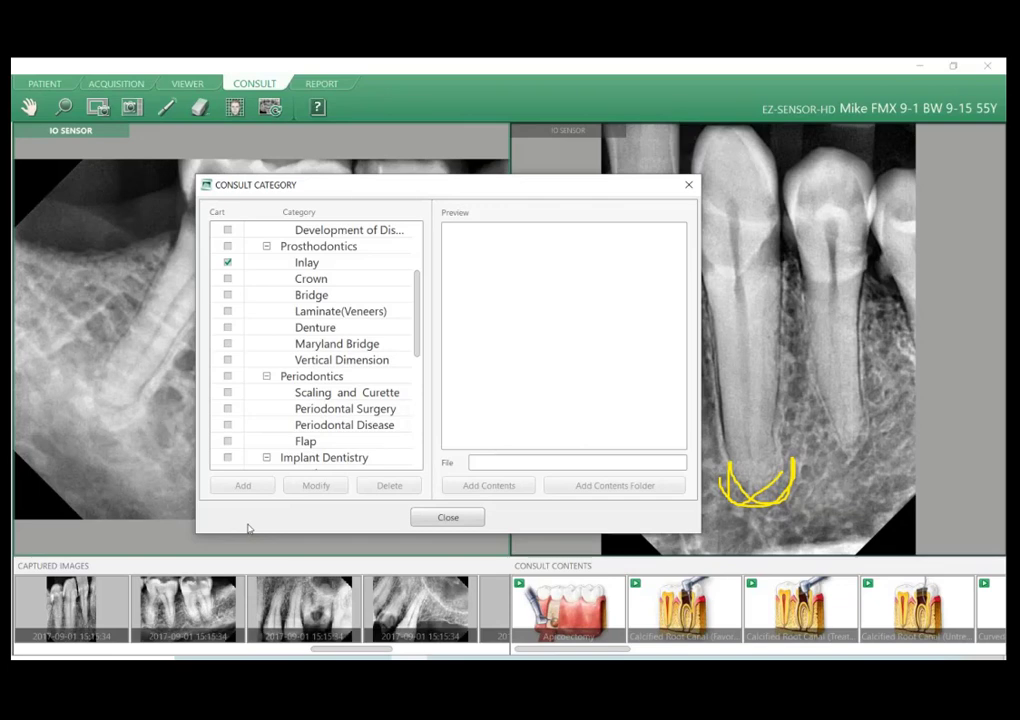
click(689, 184)
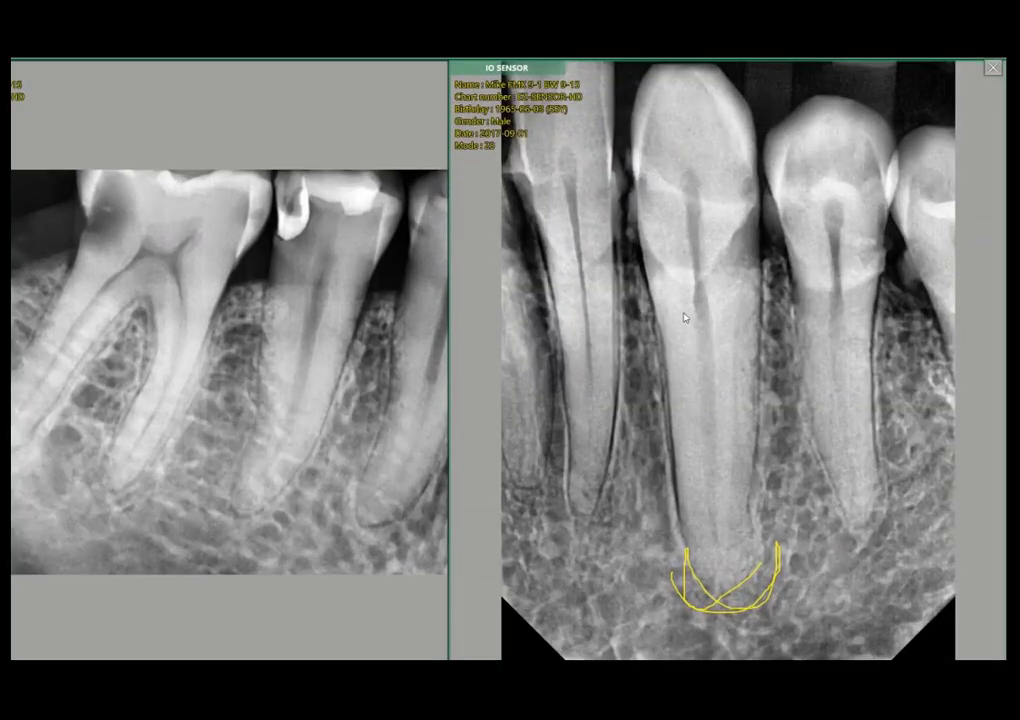
click(993, 68)
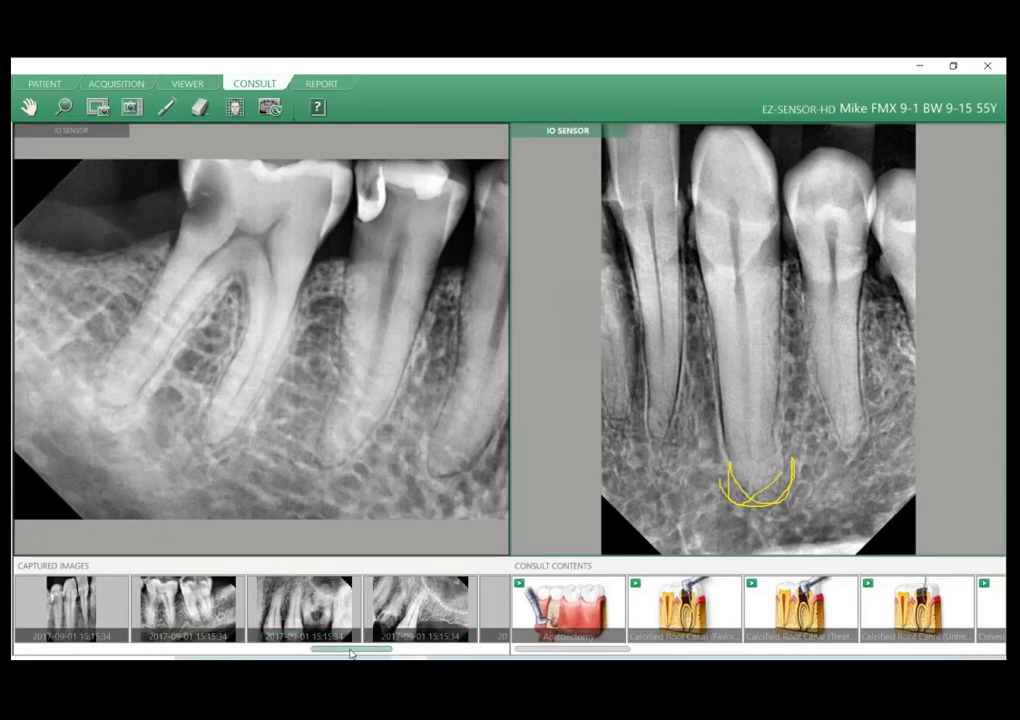
Browse the captured images and root canal treatment consult contents, and review the Change Layout options without changing the layout.
drag(351, 652, 30, 648)
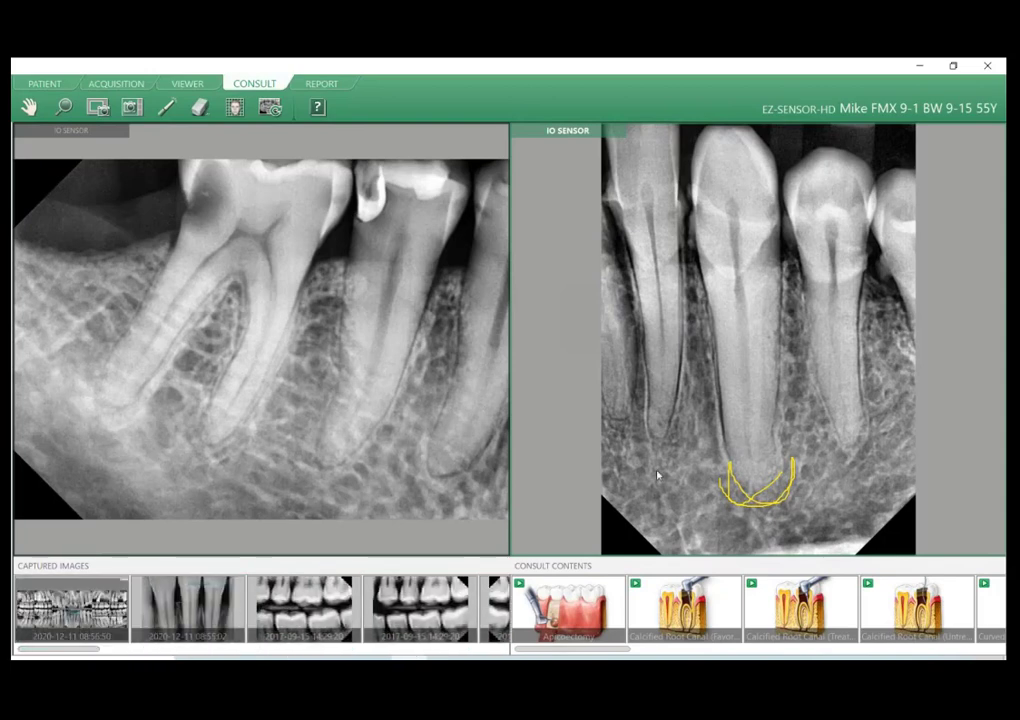
drag(552, 650, 832, 658)
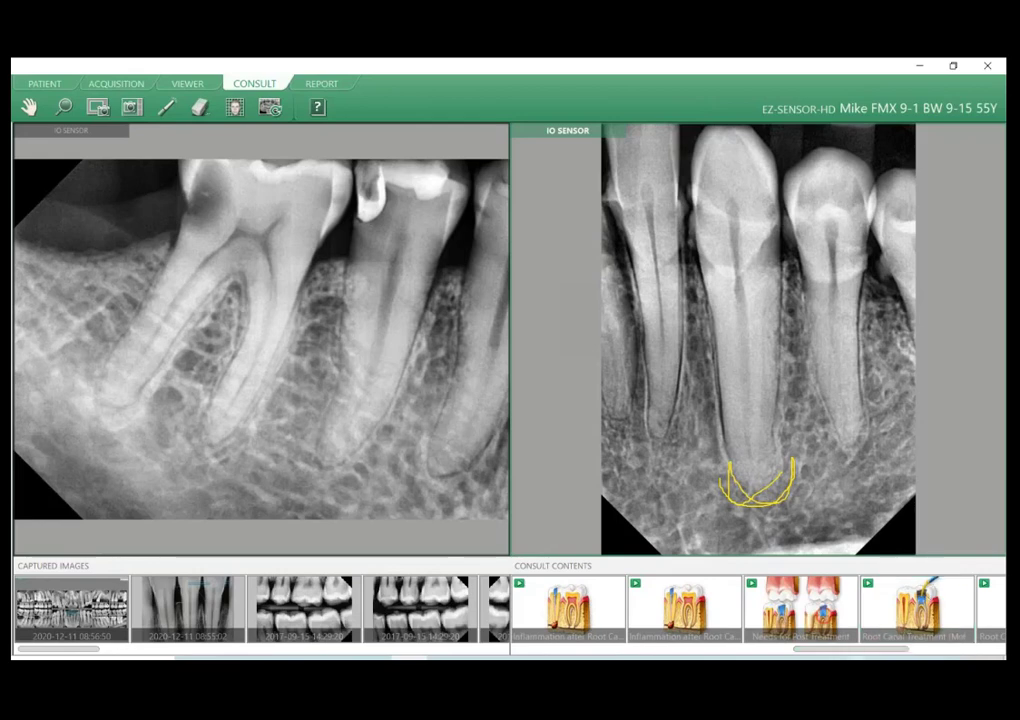
drag(856, 652, 919, 651)
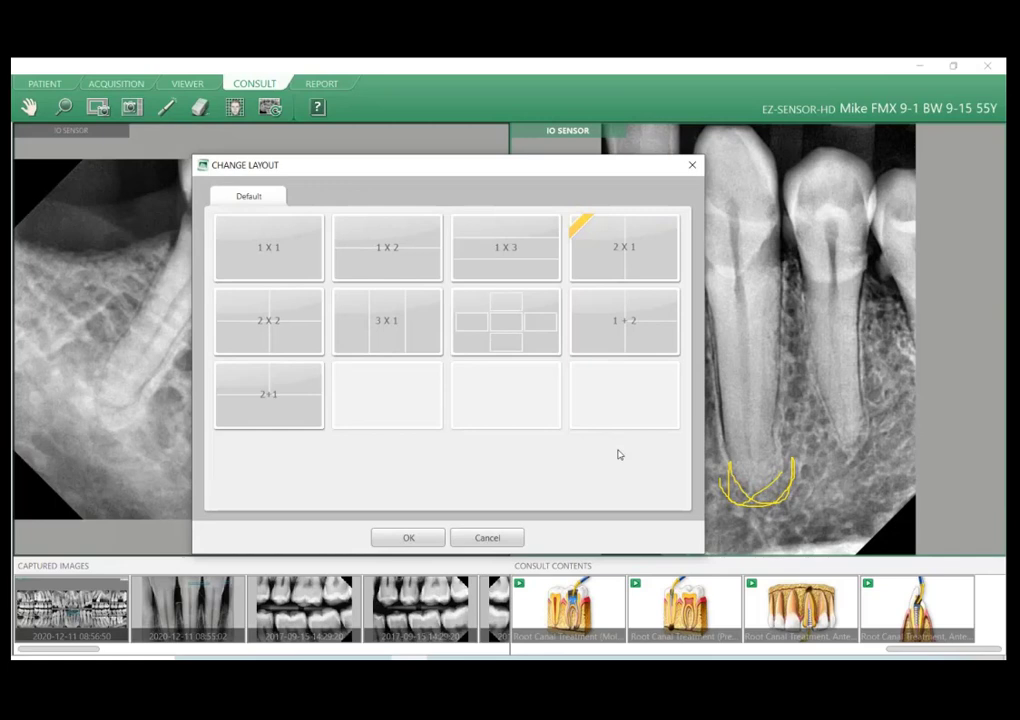
click(487, 537)
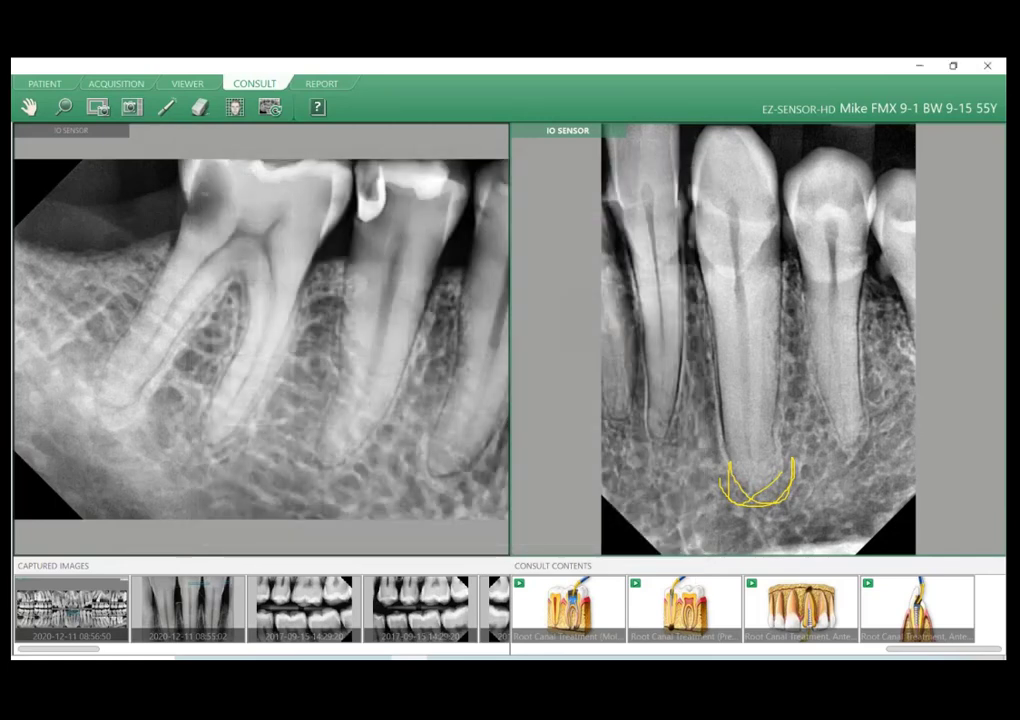
Load the Extraction of Third Molar animation from the consult contents in place of the marked canine X-ray.
scroll(580, 622, up, 3)
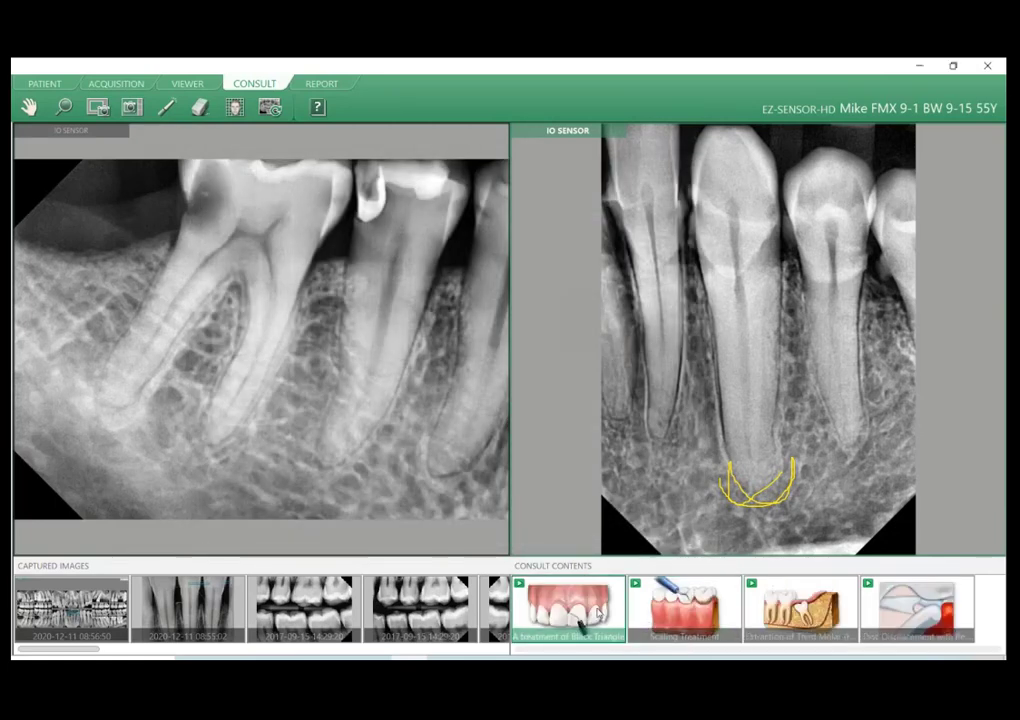
click(795, 606)
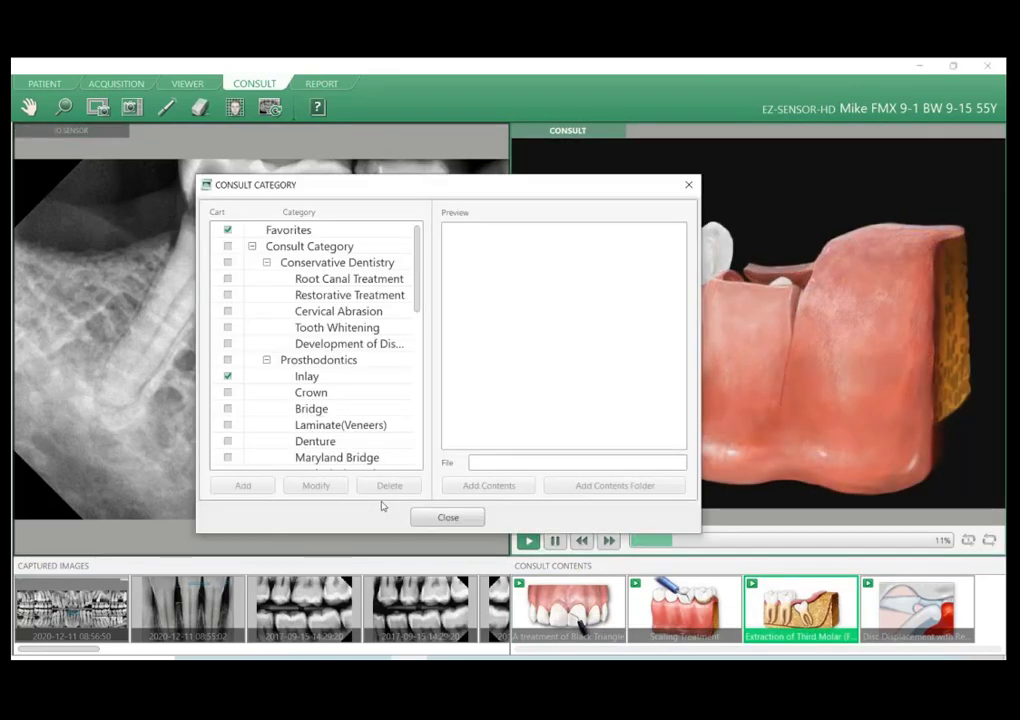
Review the consult categories down to Orthodontics, close the list, and load the first Calcified Root Canal animation.
mouse_move(417, 268)
mouse_down()
mouse_move(415, 394)
mouse_move(418, 256)
mouse_up()
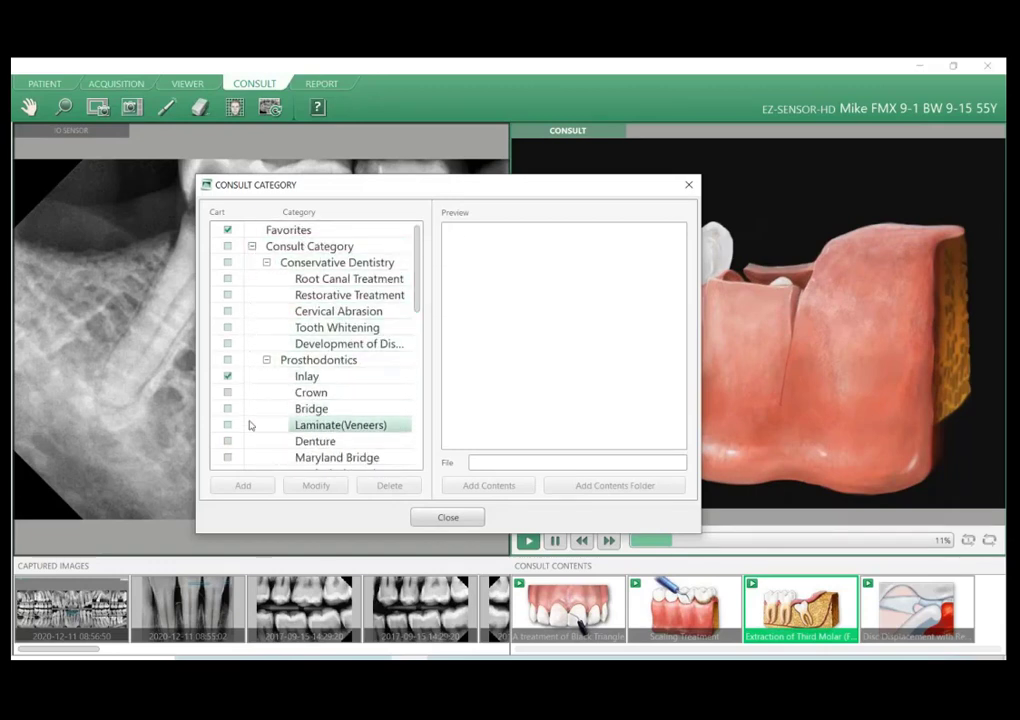
scroll(228, 406, down, 2)
scroll(228, 406, down, 5)
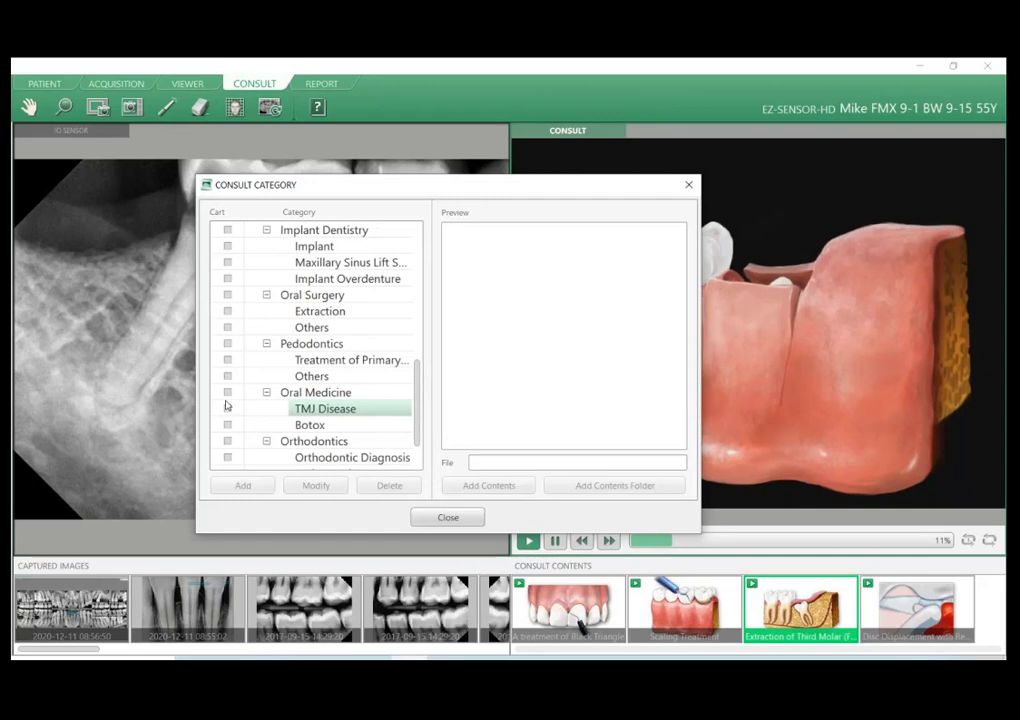
scroll(226, 405, down, 1)
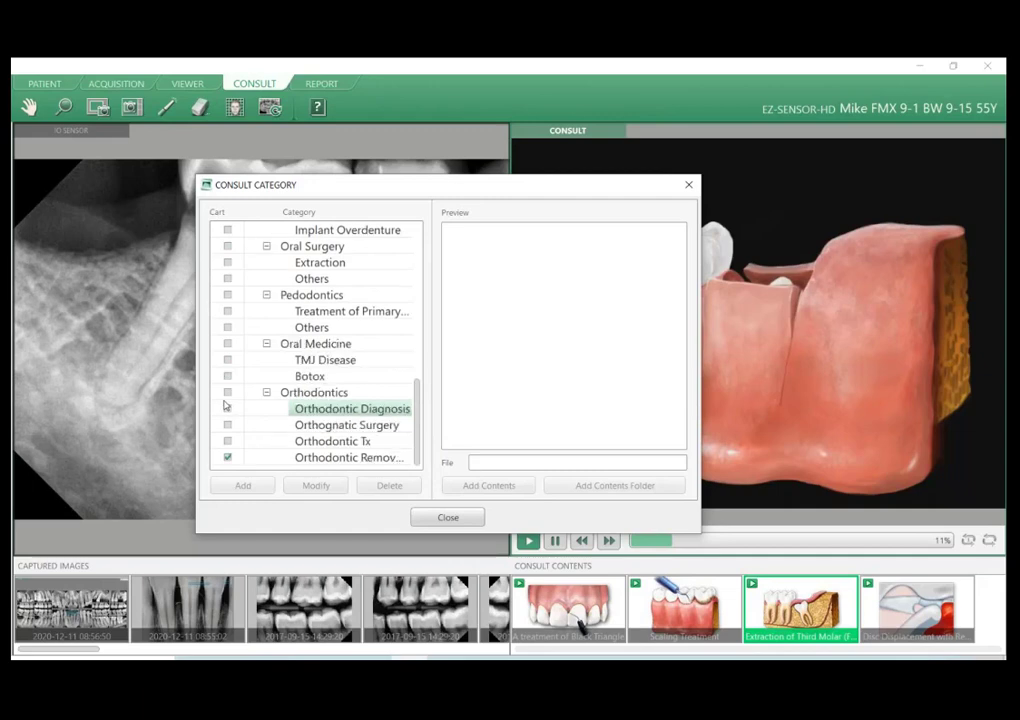
click(472, 521)
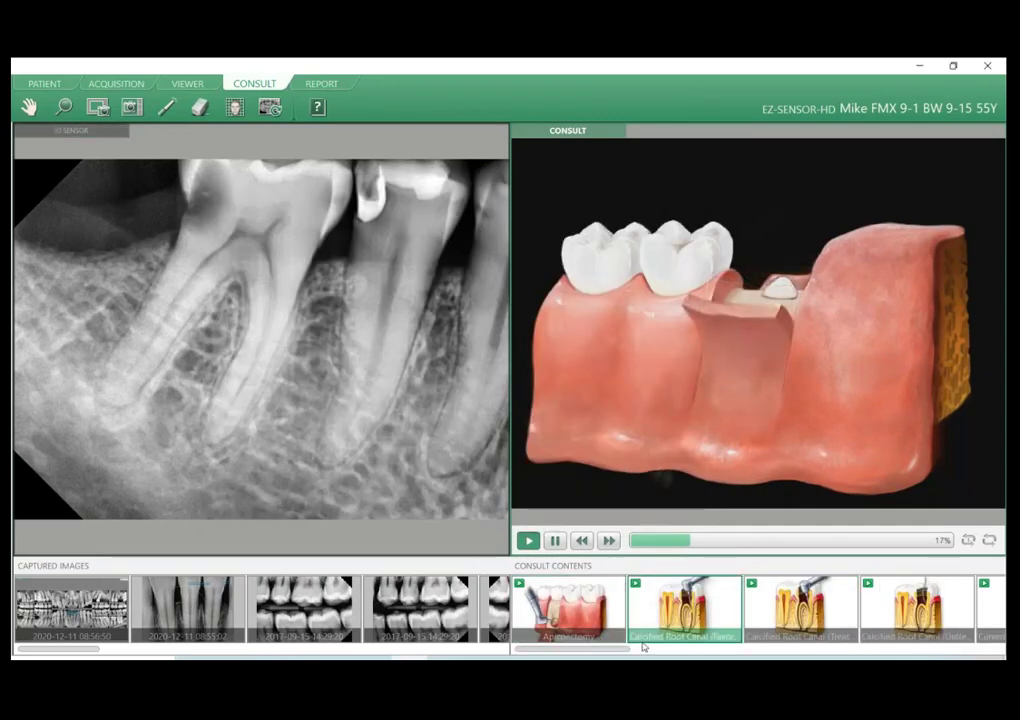
double_click(658, 617)
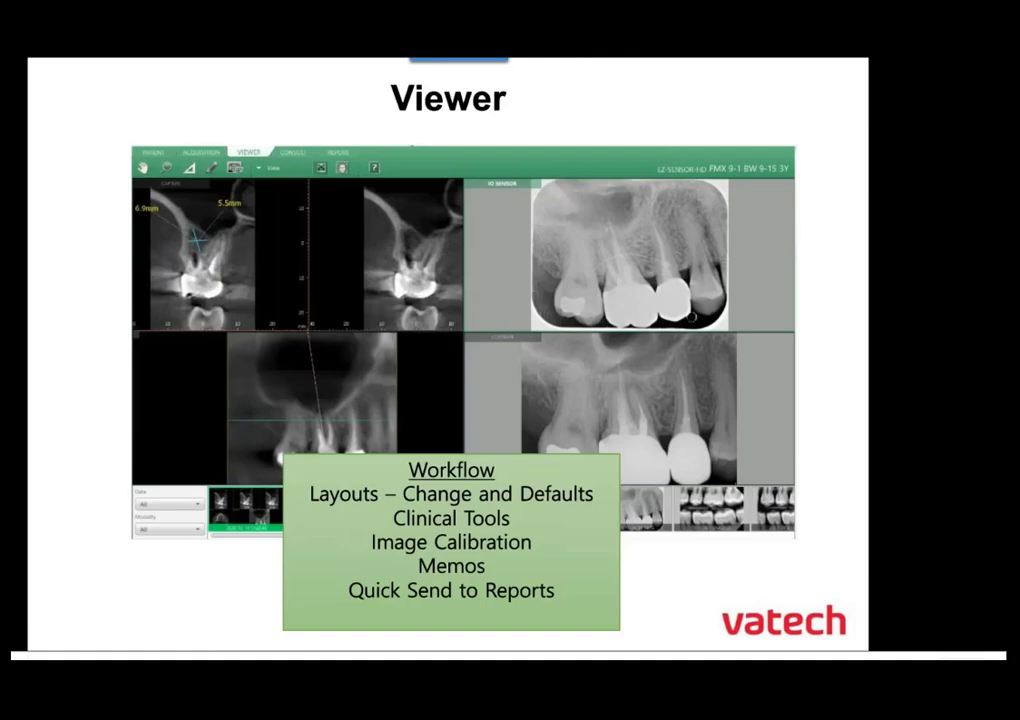
click(666, 389)
click(665, 389)
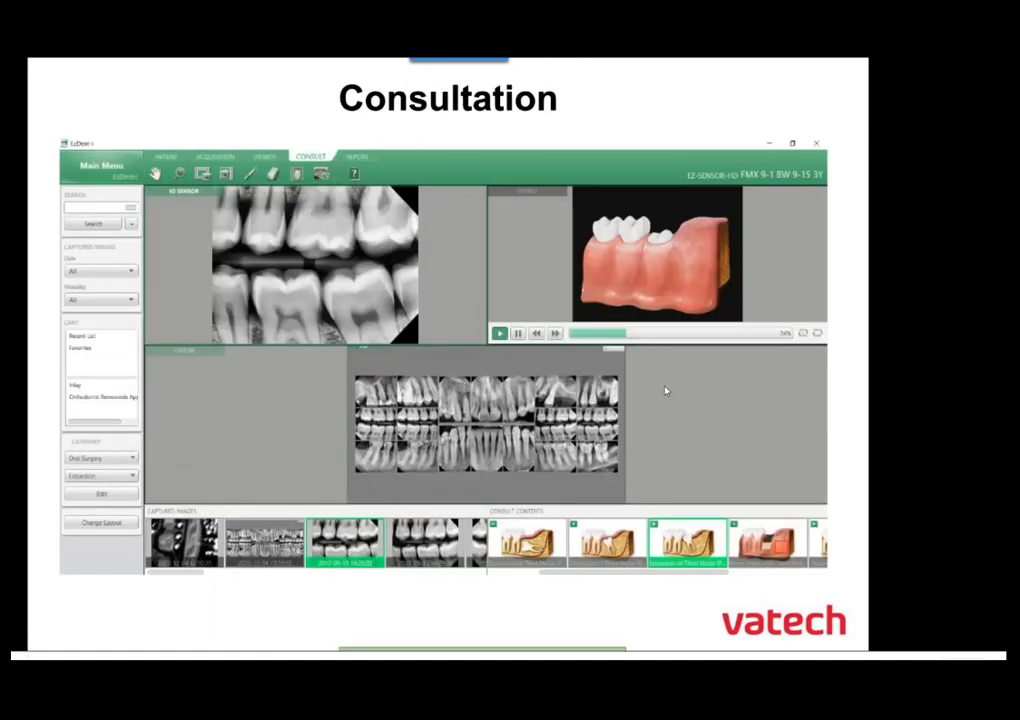
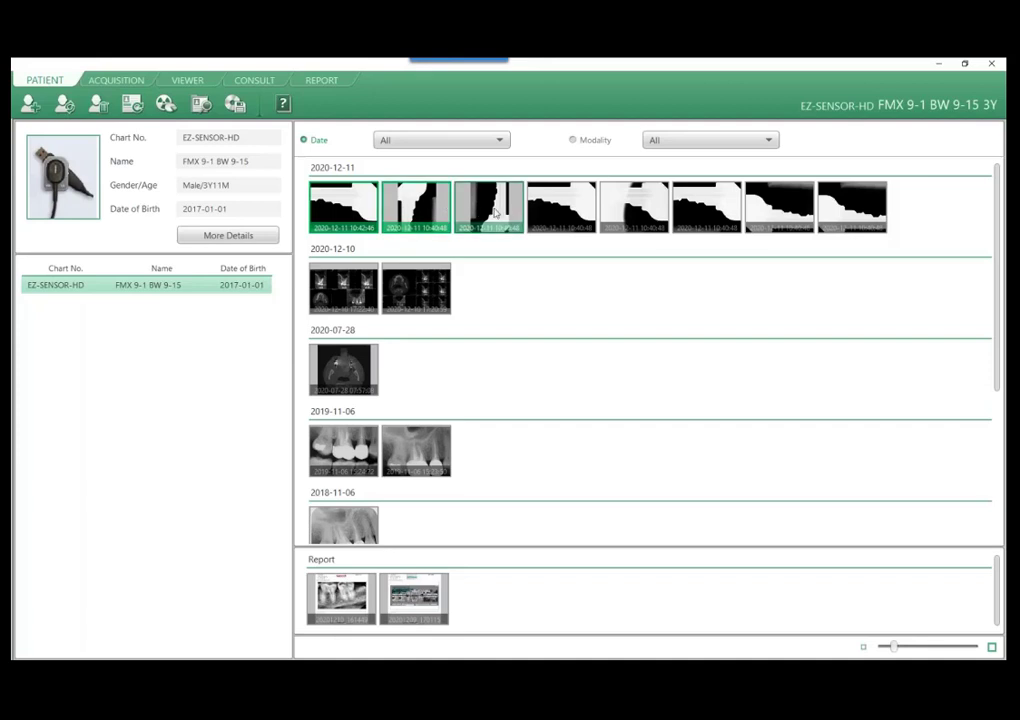
Delete all eight 2020-12-11 images from the patient's image list, entering the password to authorise the deletion.
ctrl+click(489, 207)
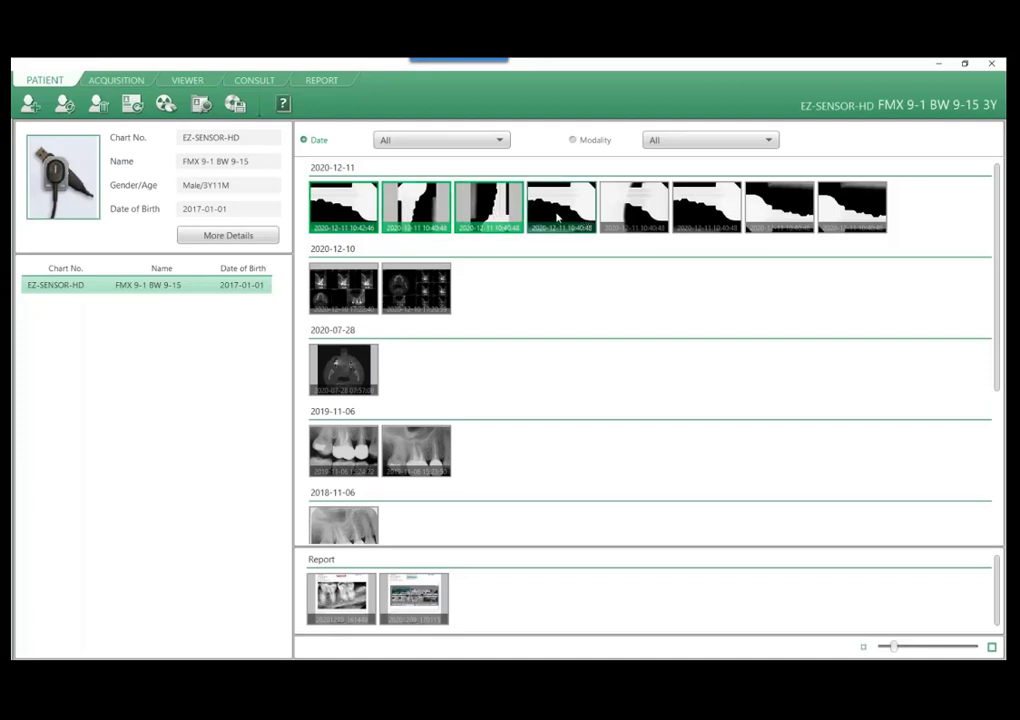
ctrl+click(559, 218)
ctrl+click(634, 212)
ctrl+click(706, 210)
ctrl+click(779, 209)
ctrl+click(851, 209)
right_click(699, 208)
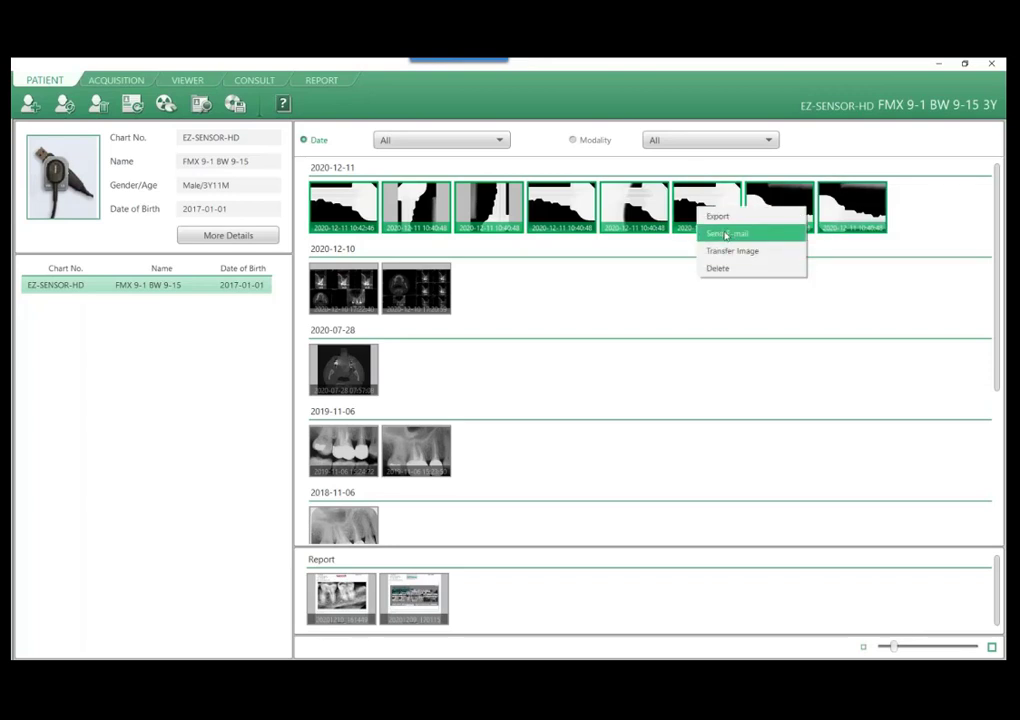
click(731, 270)
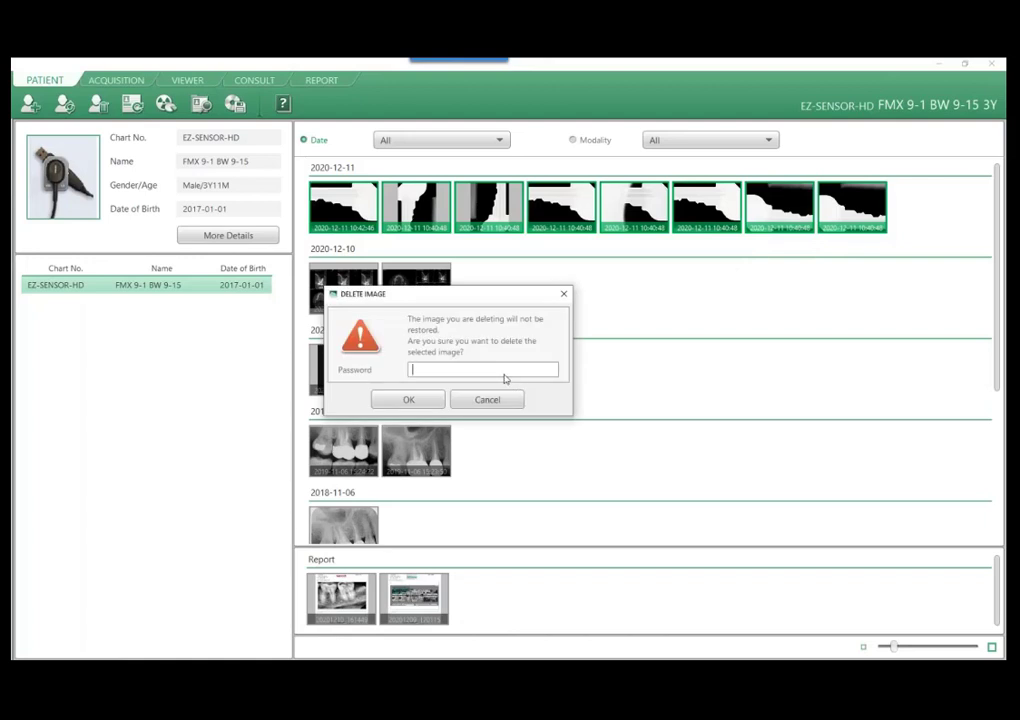
text(****)
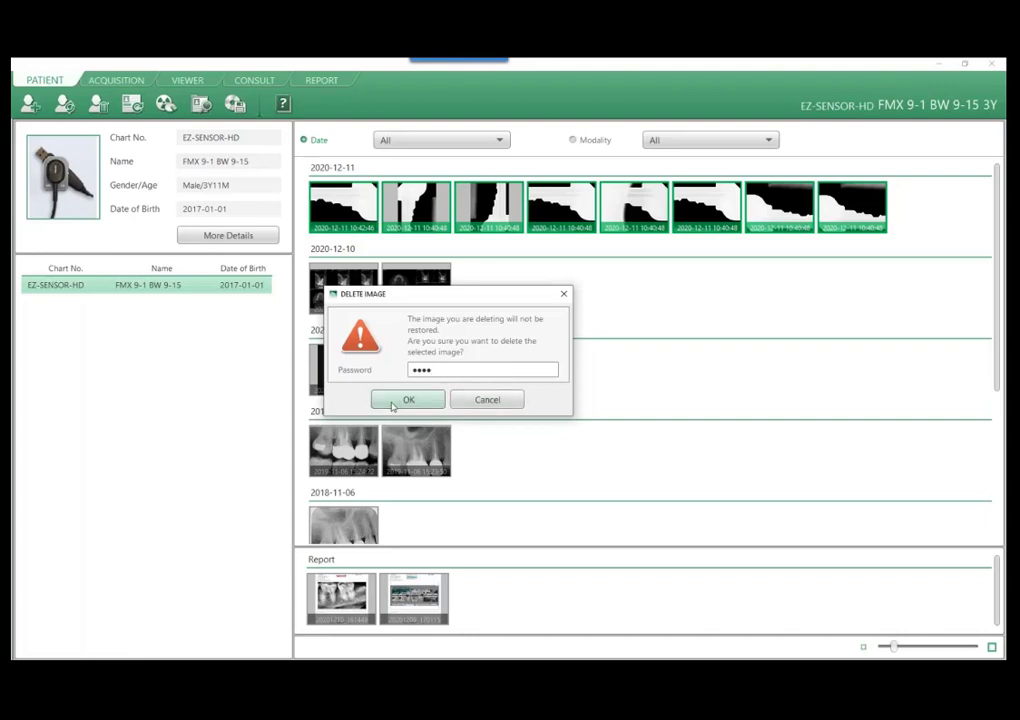
click(392, 402)
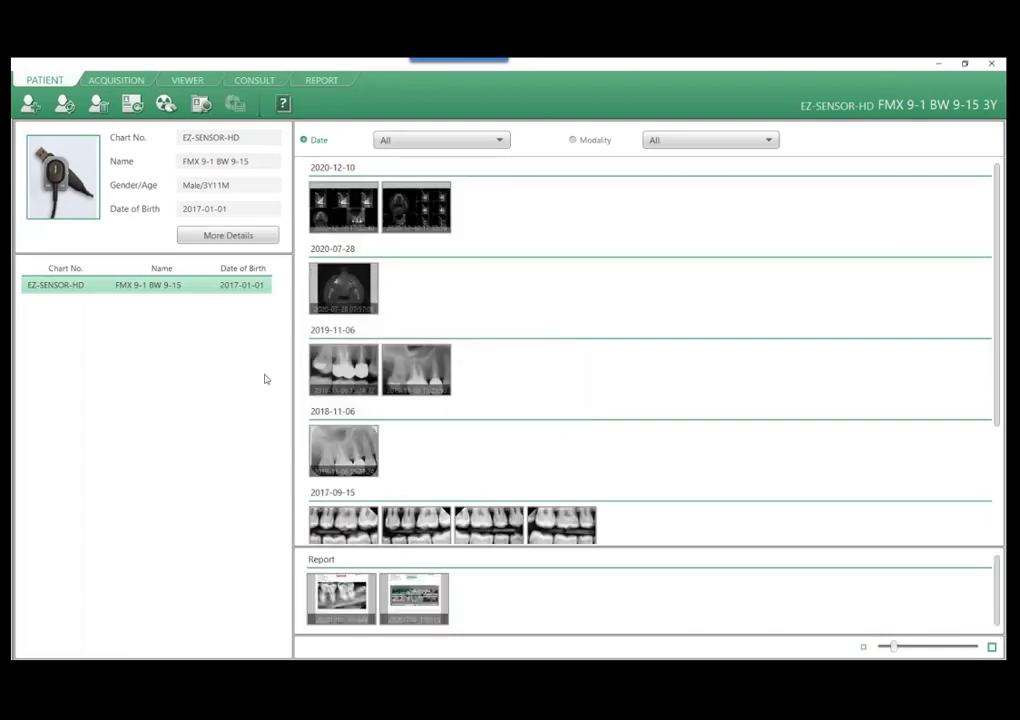
Send the Viewer's CT capture and 4 Bitewing layout to a report using the Capture tools.
click(187, 80)
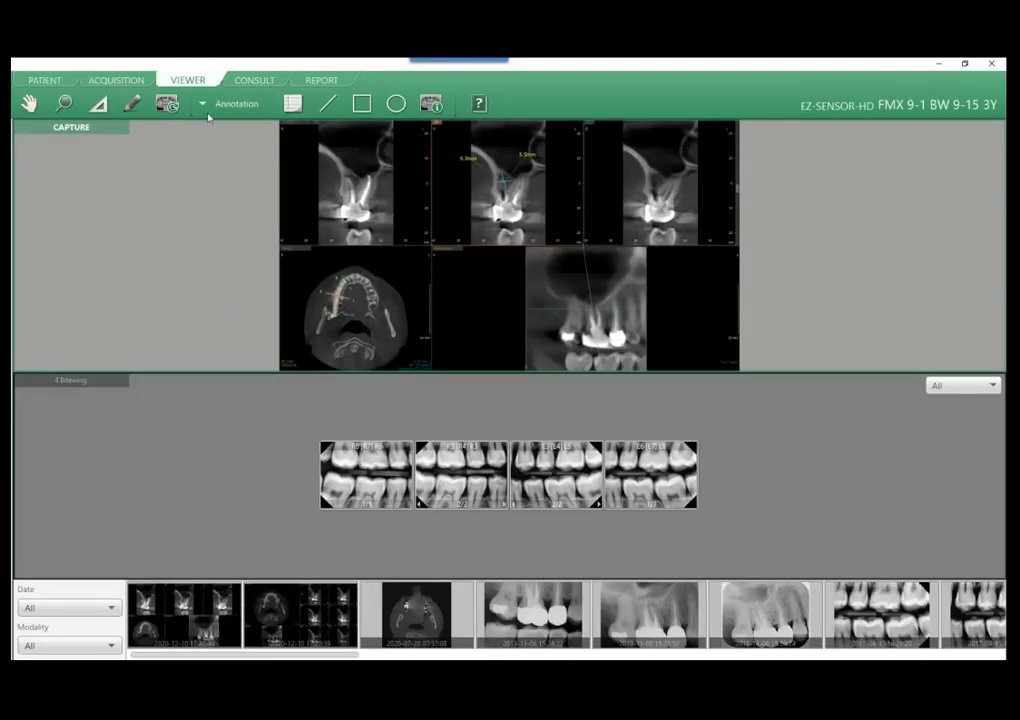
click(202, 104)
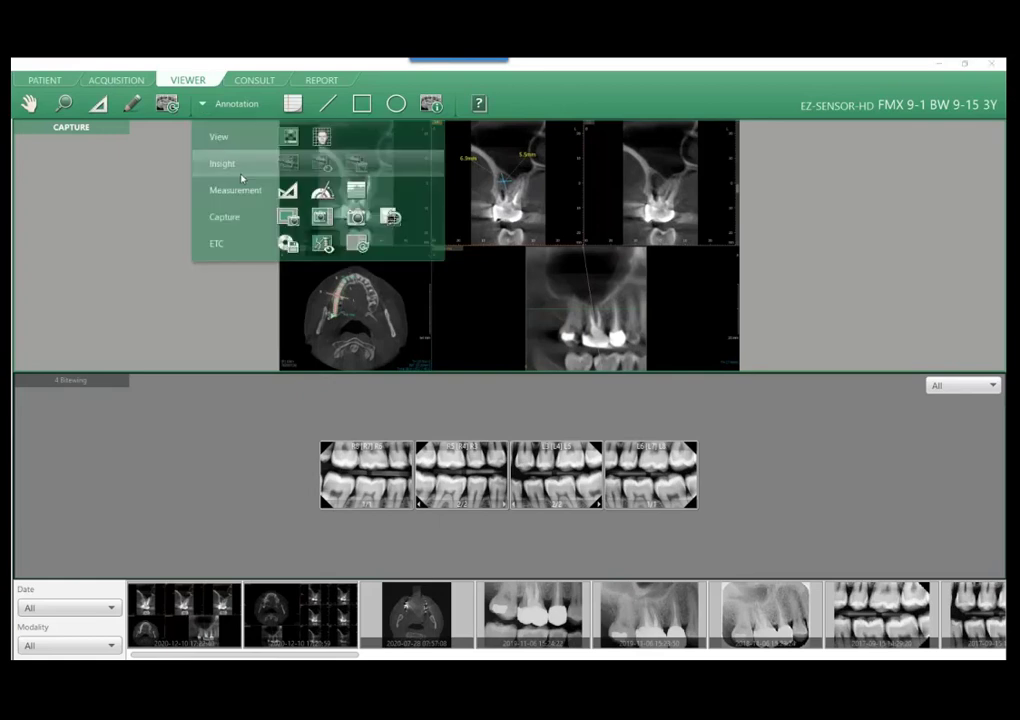
click(222, 217)
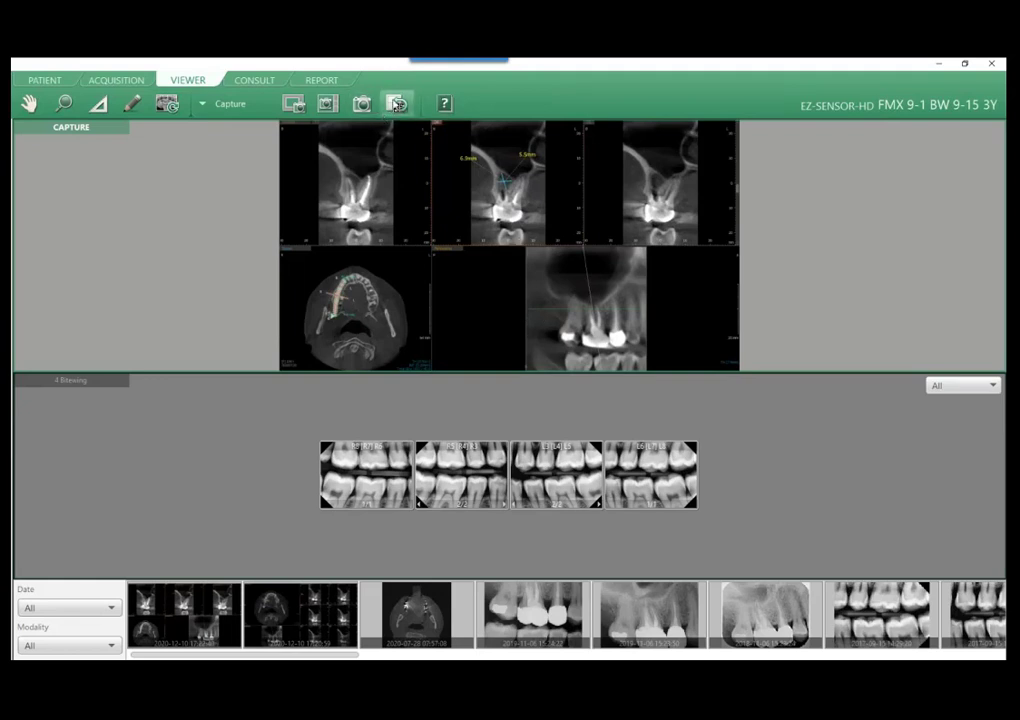
click(396, 104)
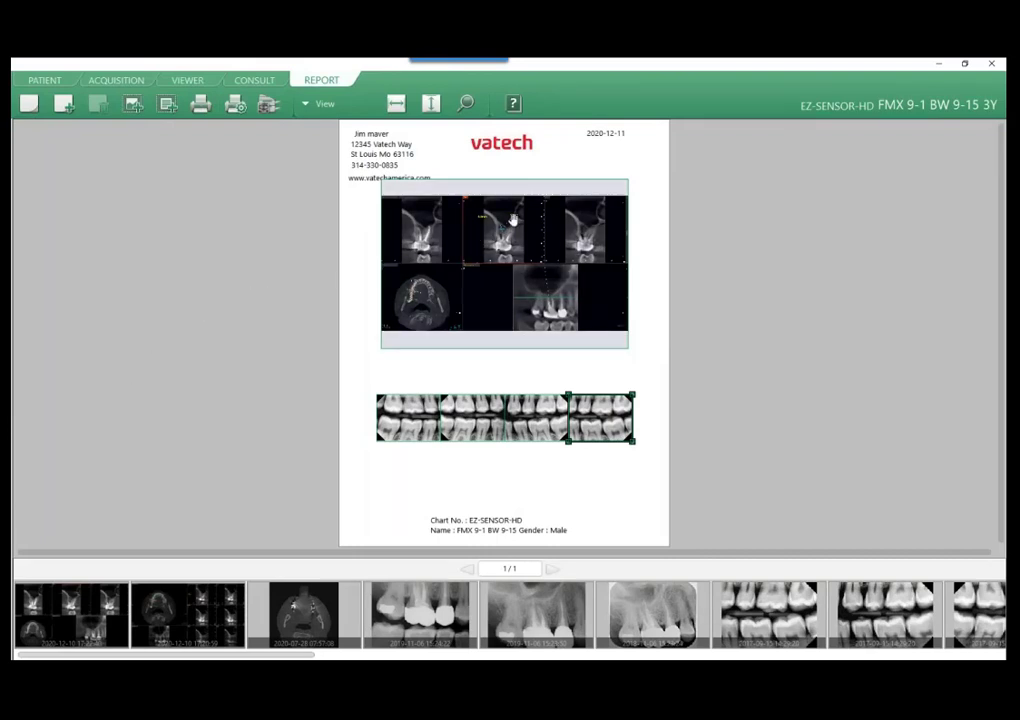
Move the CT capture down the report page, clear of the practice details, and enlarge the vatech logo.
drag(513, 220, 507, 249)
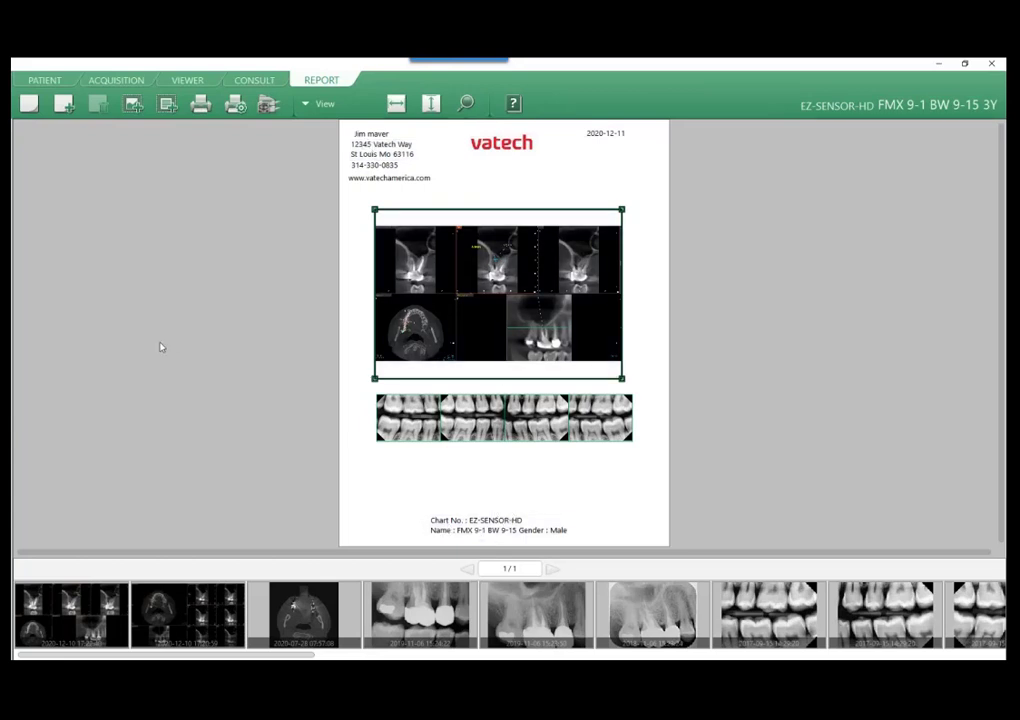
click(503, 149)
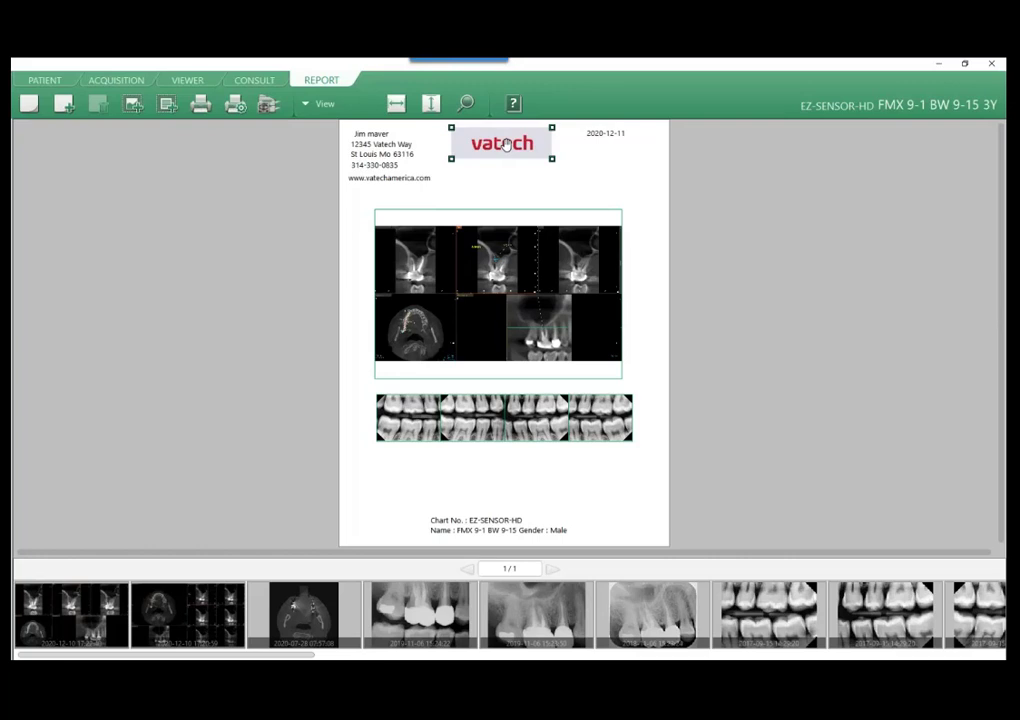
drag(506, 145, 558, 170)
click(607, 184)
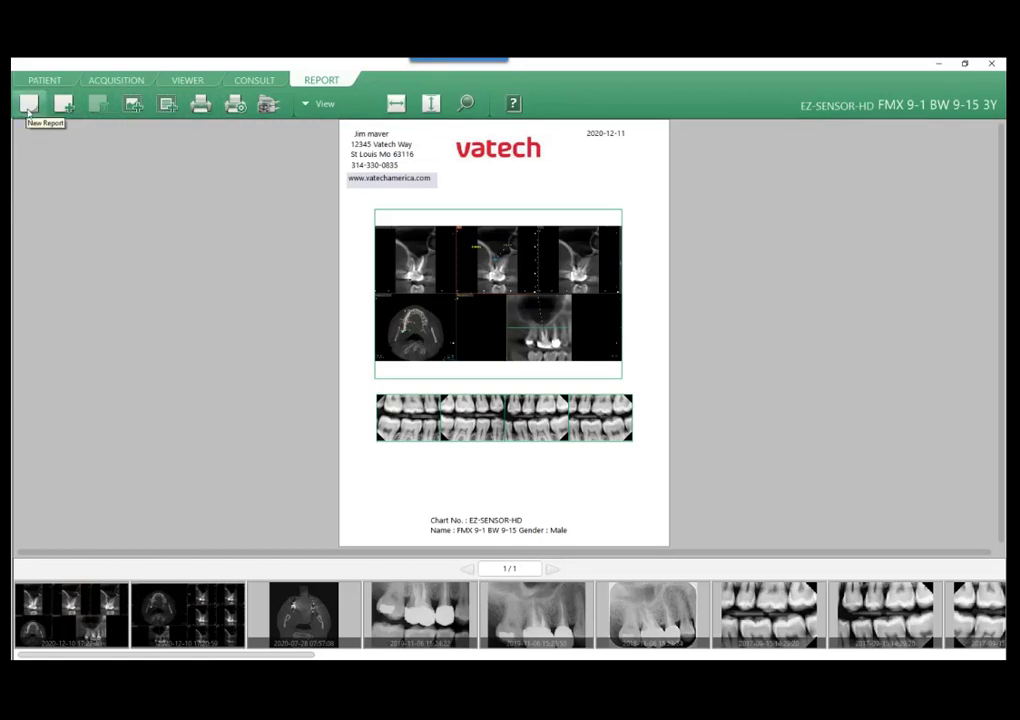
Review the printer choices for the report and leave without printing.
click(201, 104)
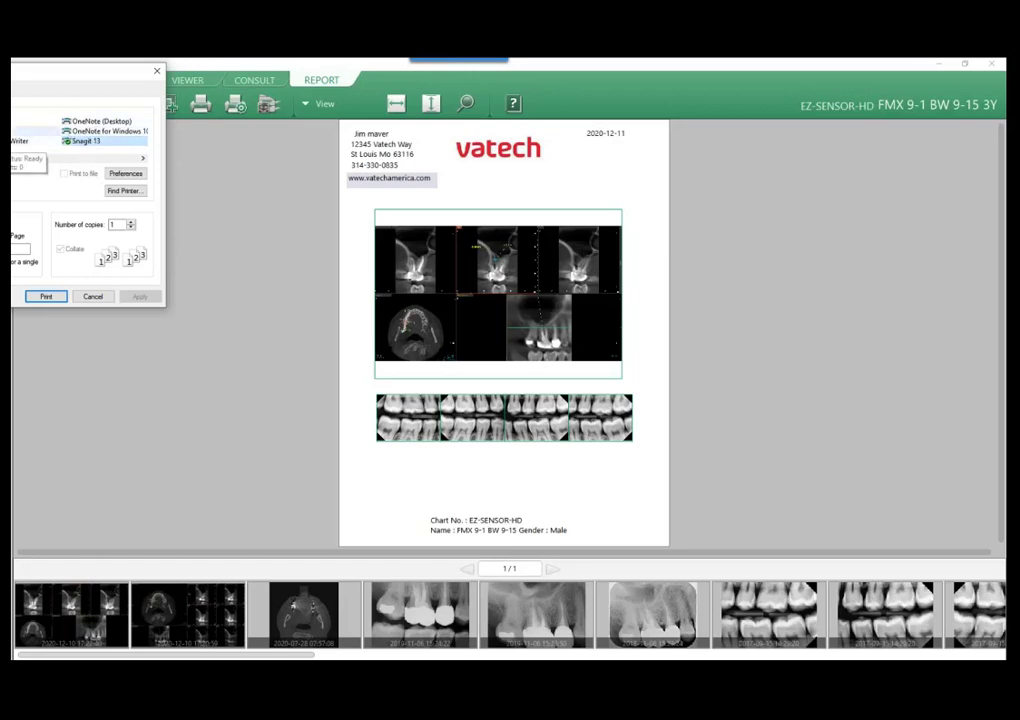
key(Escape)
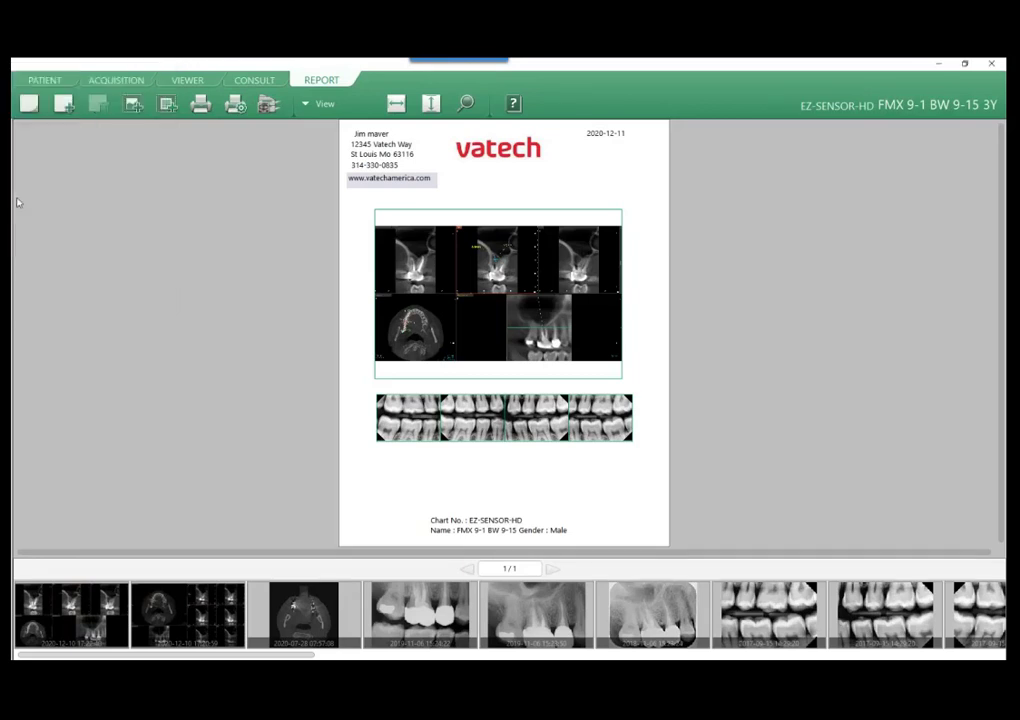
Set the report's print settings to LETTER size with Display the Image Information on the Image.
click(235, 104)
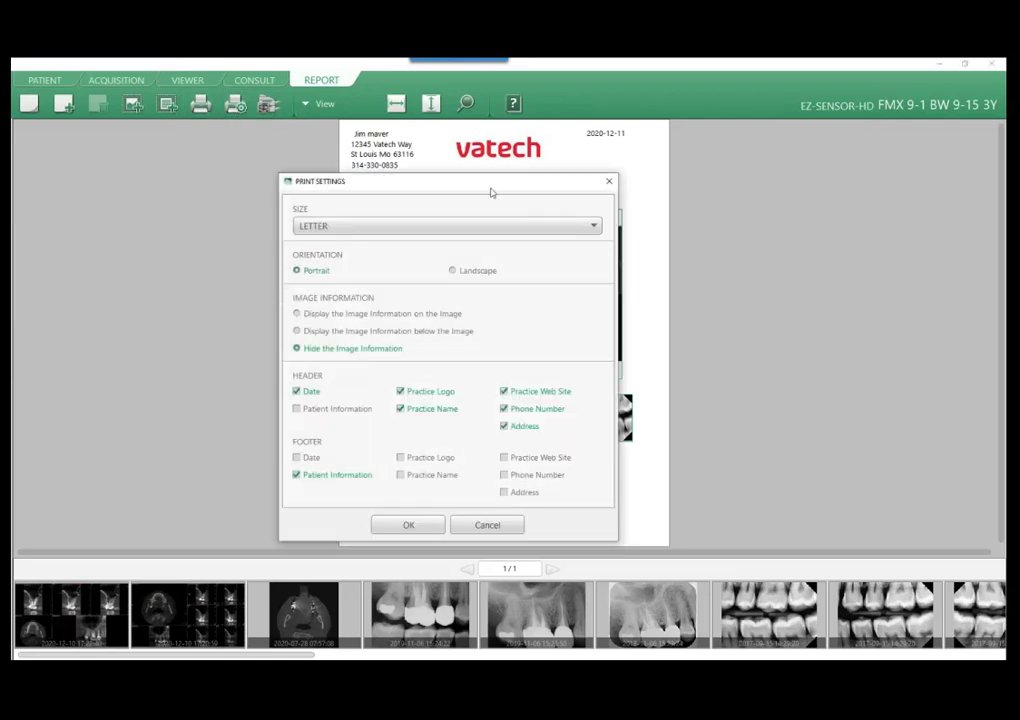
drag(419, 189, 246, 144)
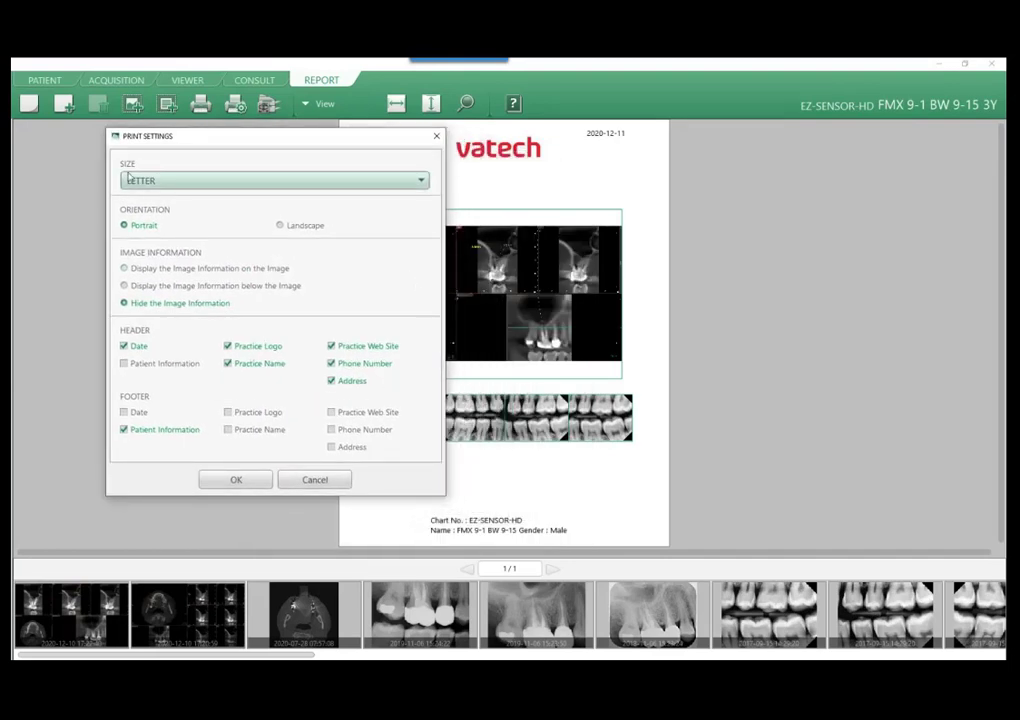
click(164, 184)
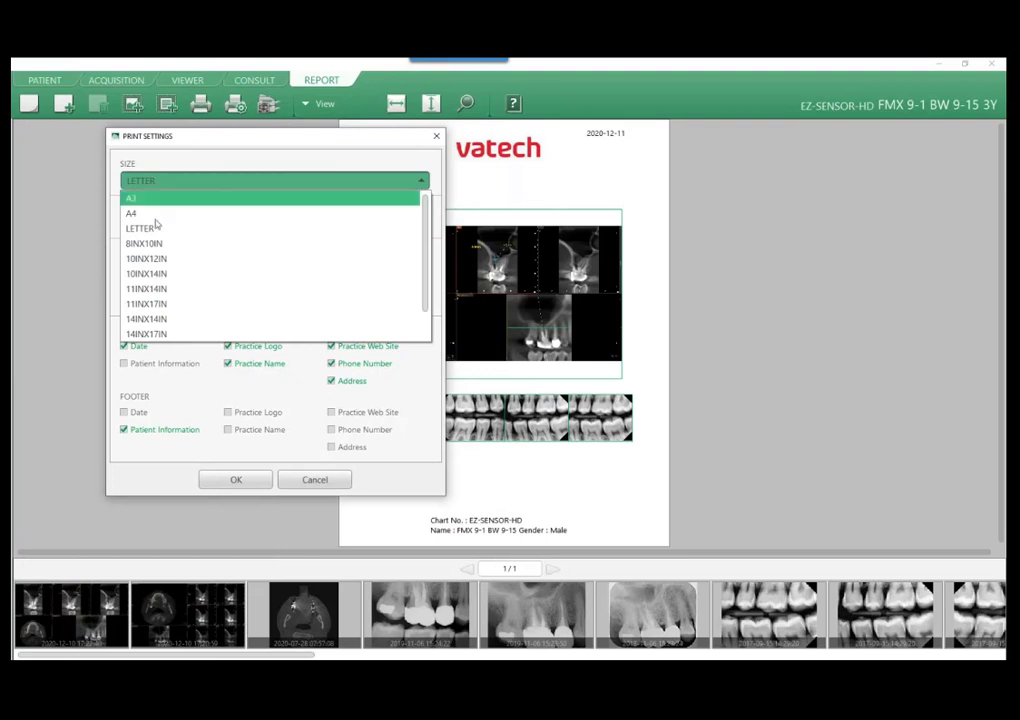
click(150, 226)
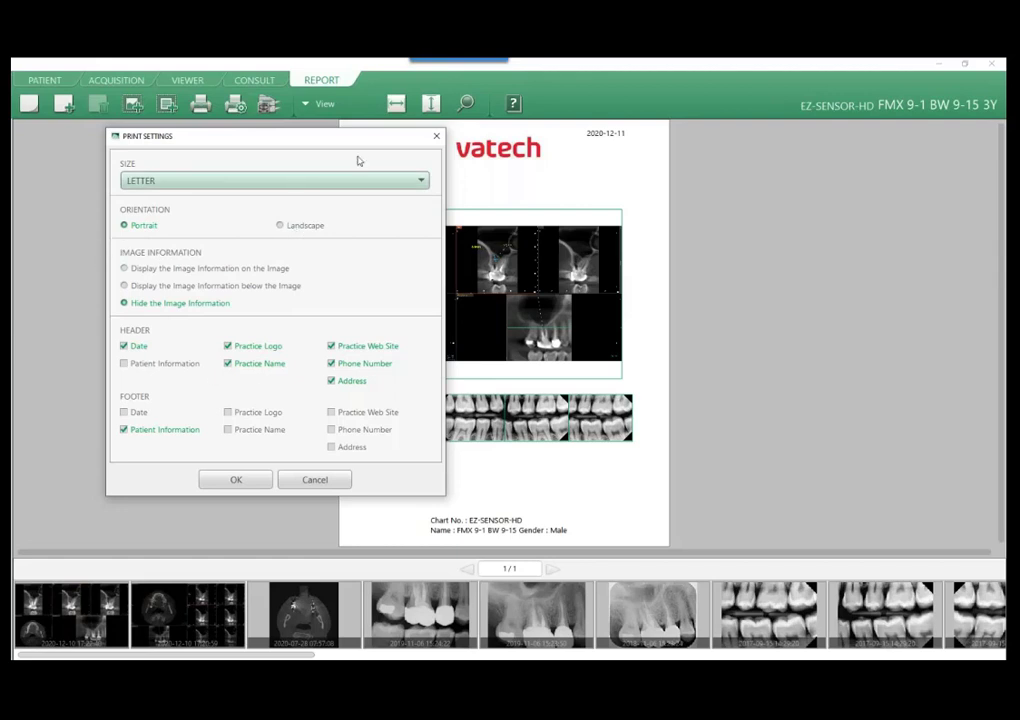
drag(356, 146, 244, 141)
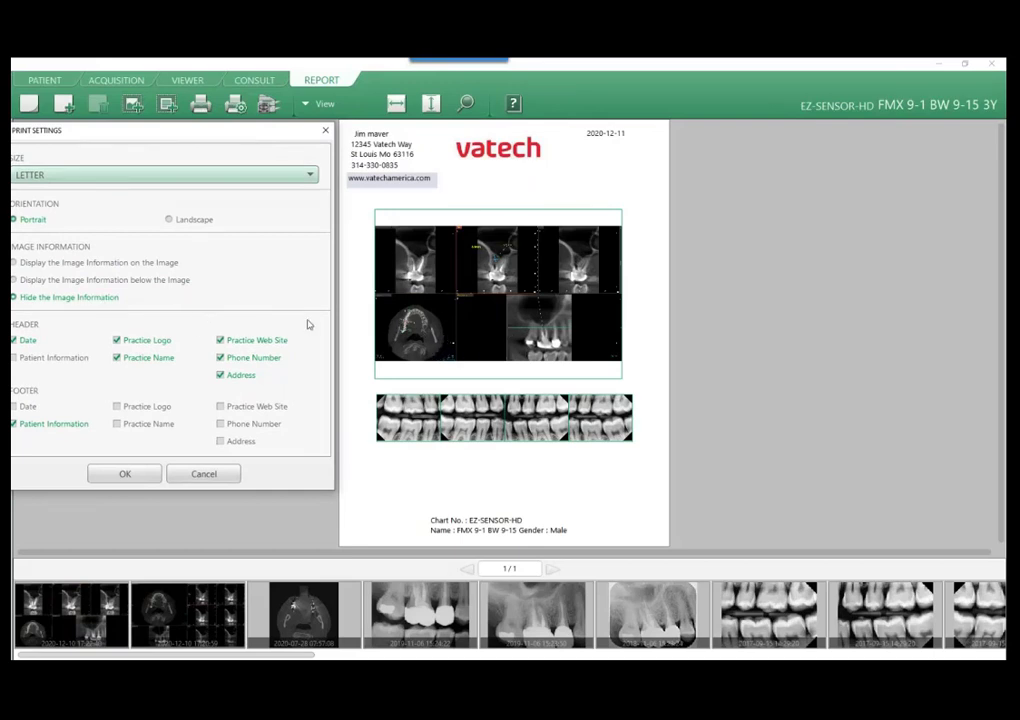
click(16, 263)
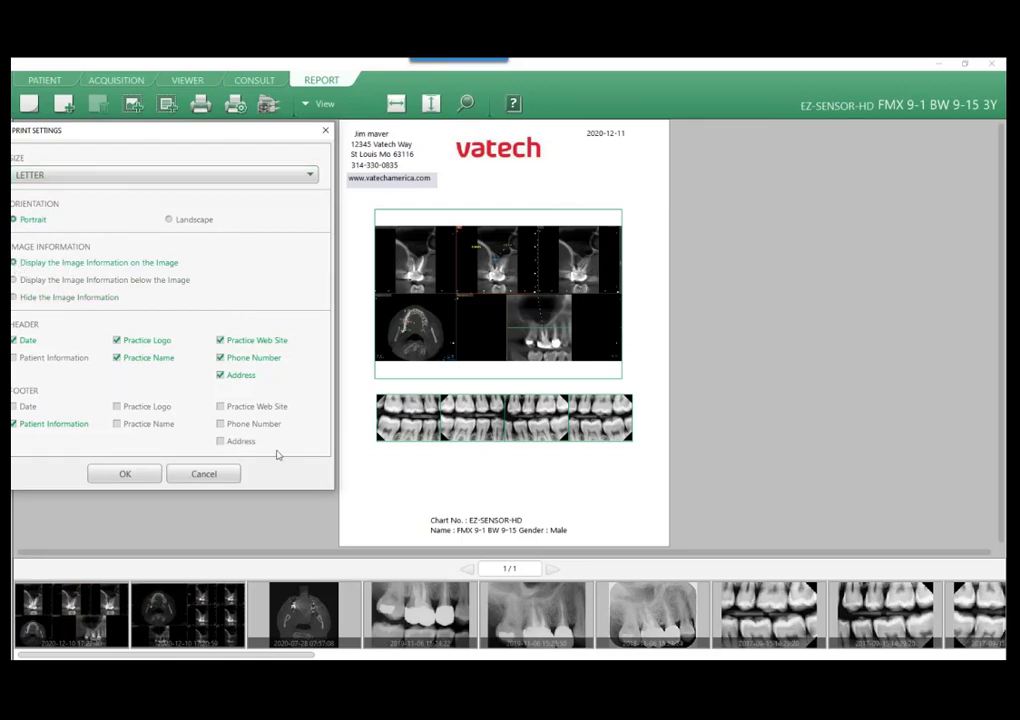
click(146, 476)
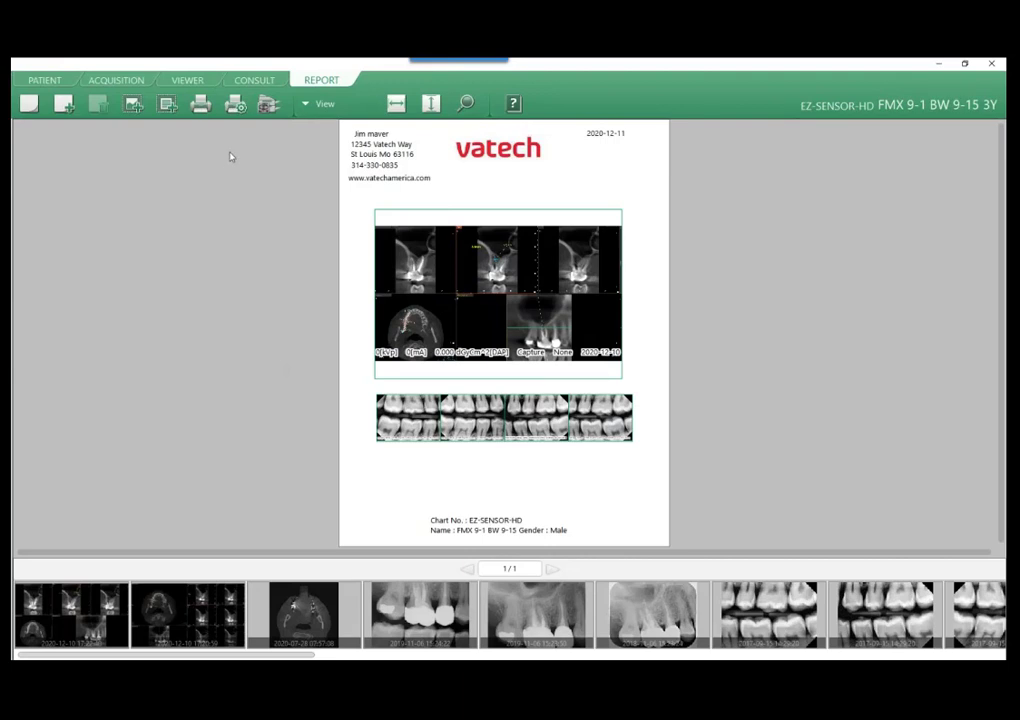
Apply the print settings with LETTER size, Portrait orientation and Hide the Image Information.
click(235, 103)
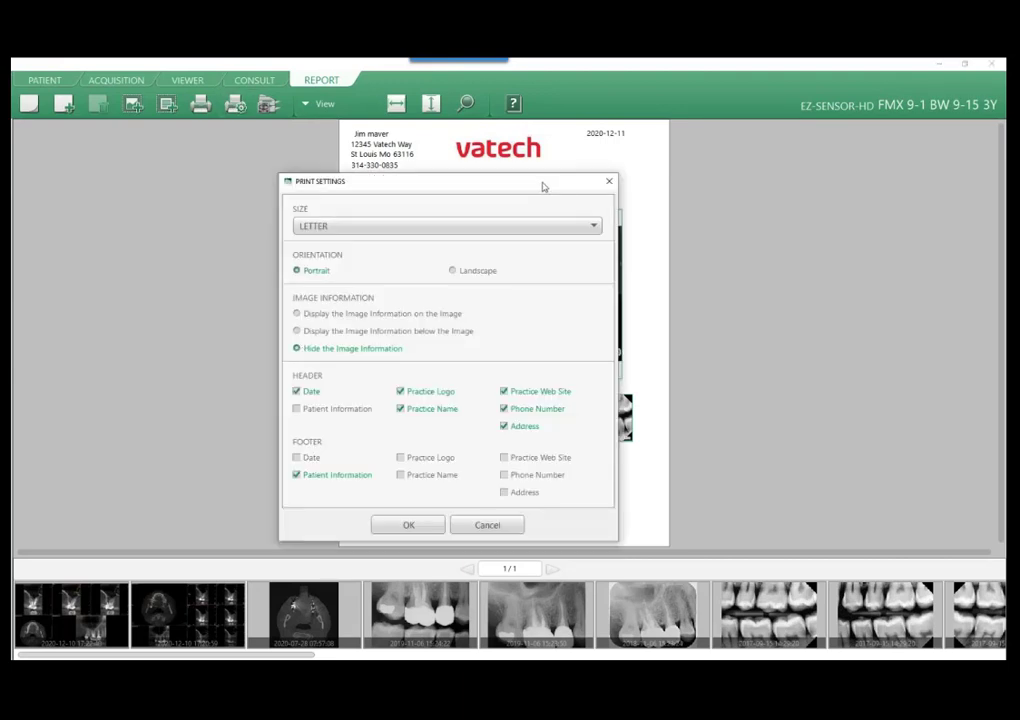
drag(543, 187, 279, 123)
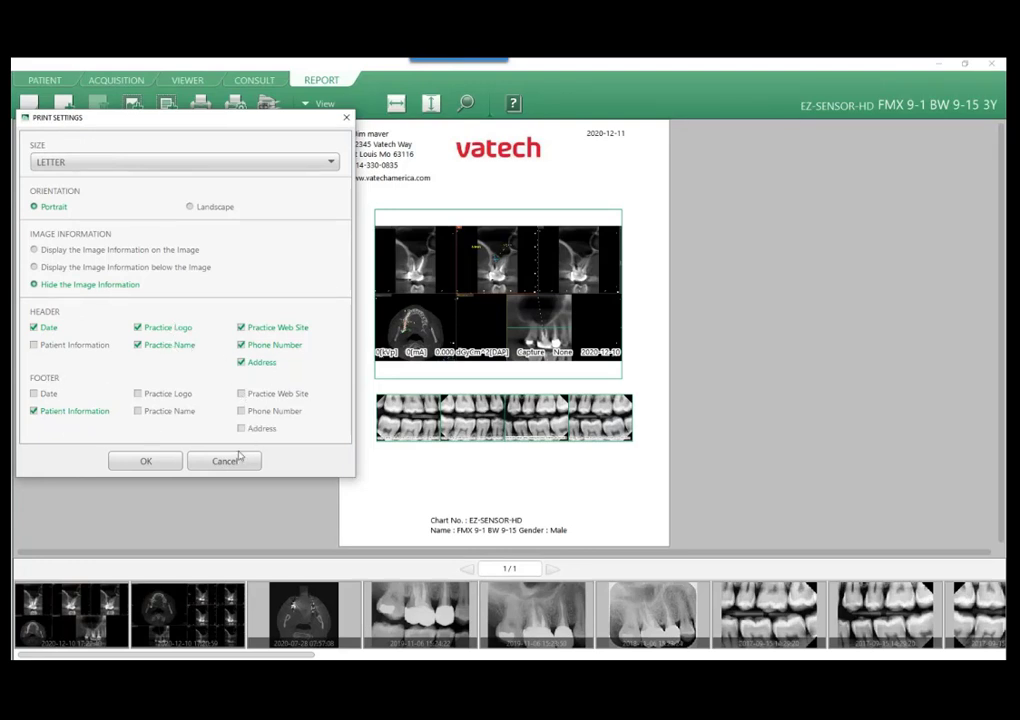
click(146, 461)
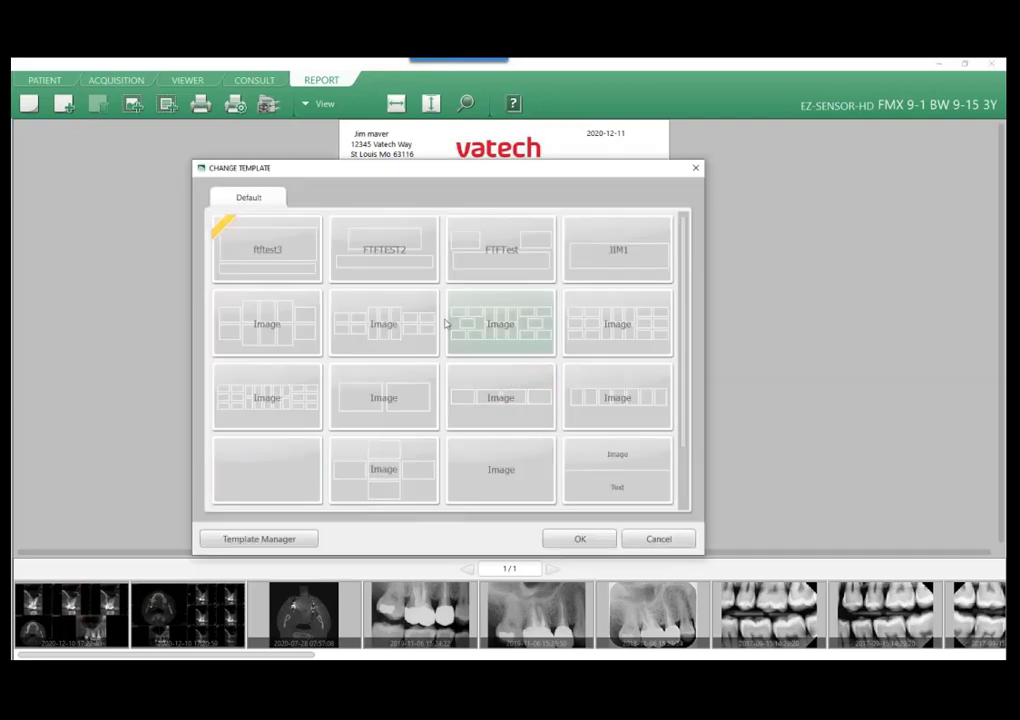
Browse the available report templates, including ftftest3, and leave without changing the template.
scroll(376, 337, down, 2)
scroll(341, 288, up, 1)
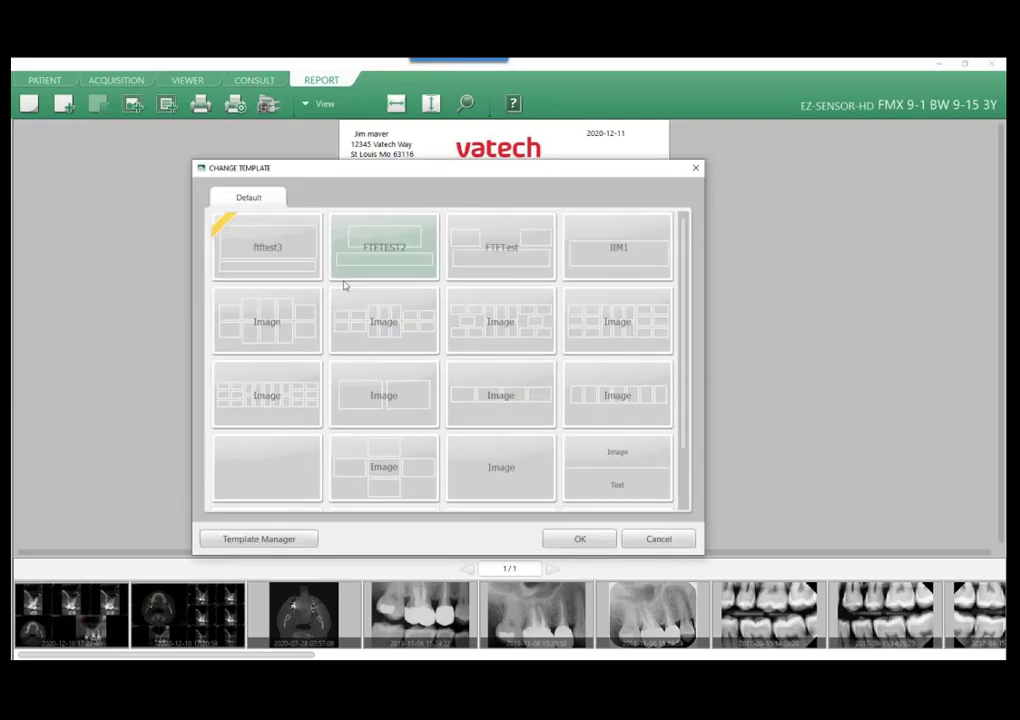
scroll(376, 280, down, 1)
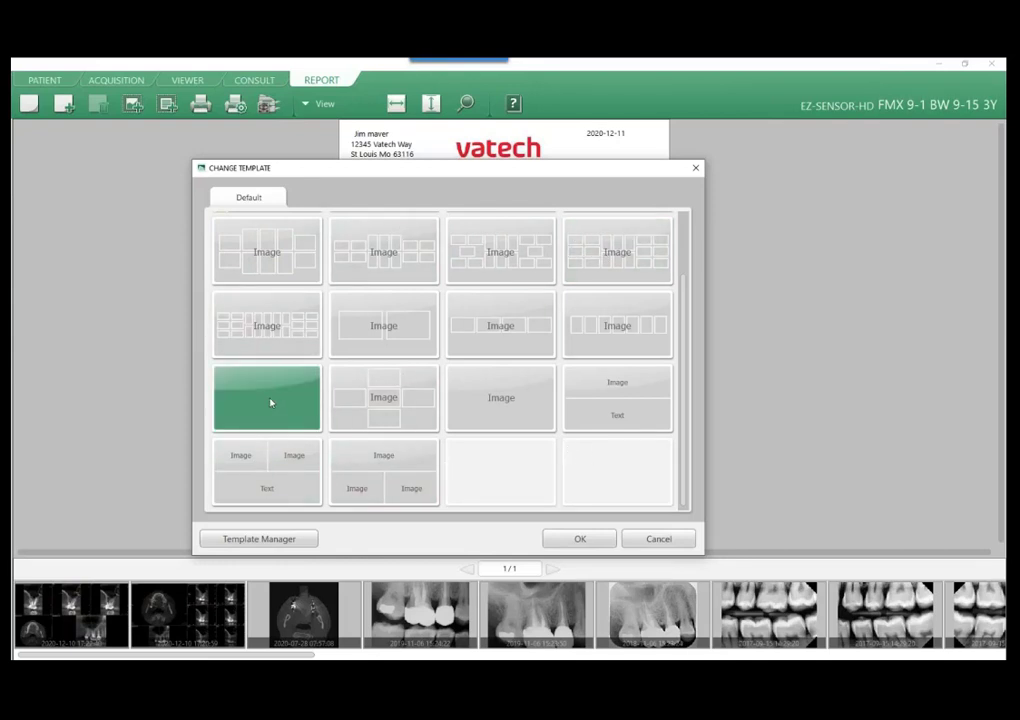
scroll(270, 403, up, 1)
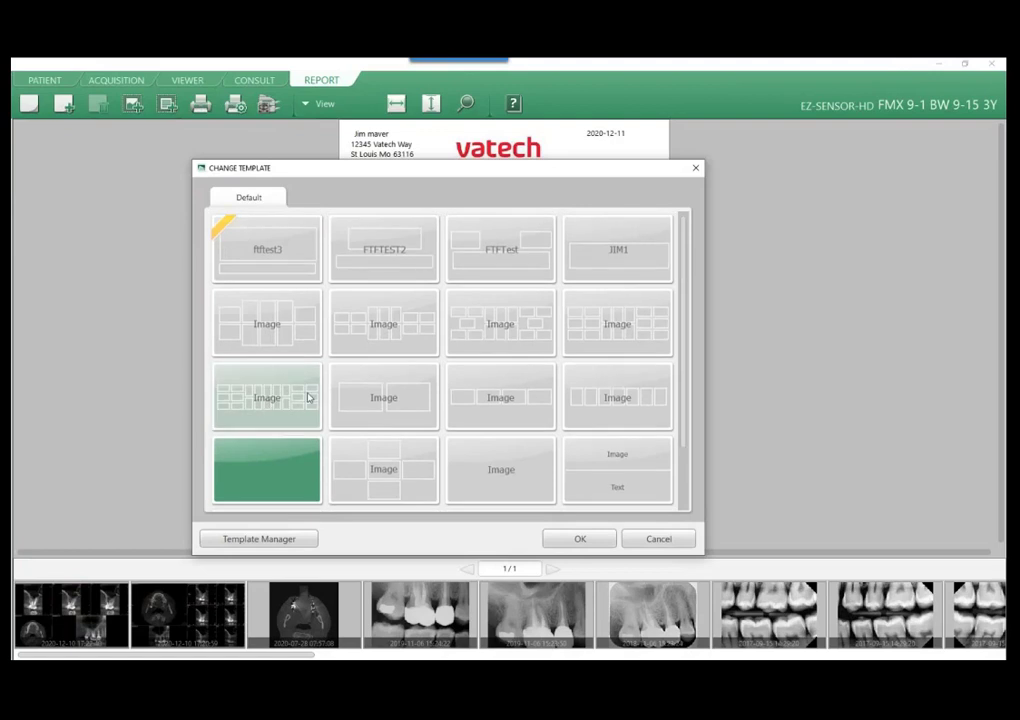
click(234, 226)
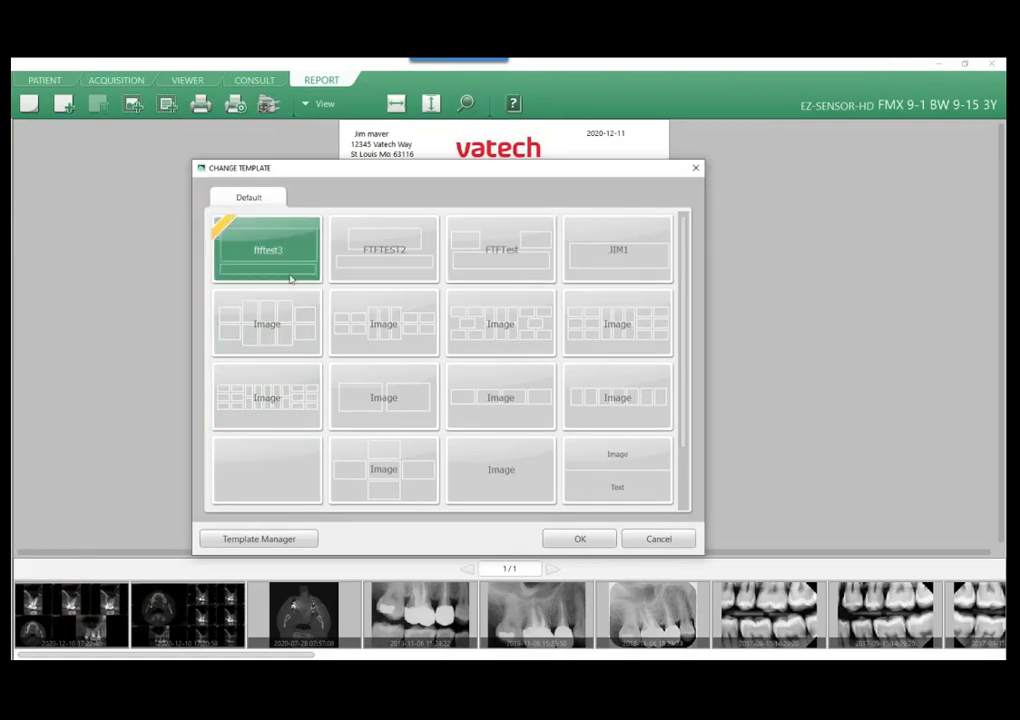
scroll(646, 396, down, 1)
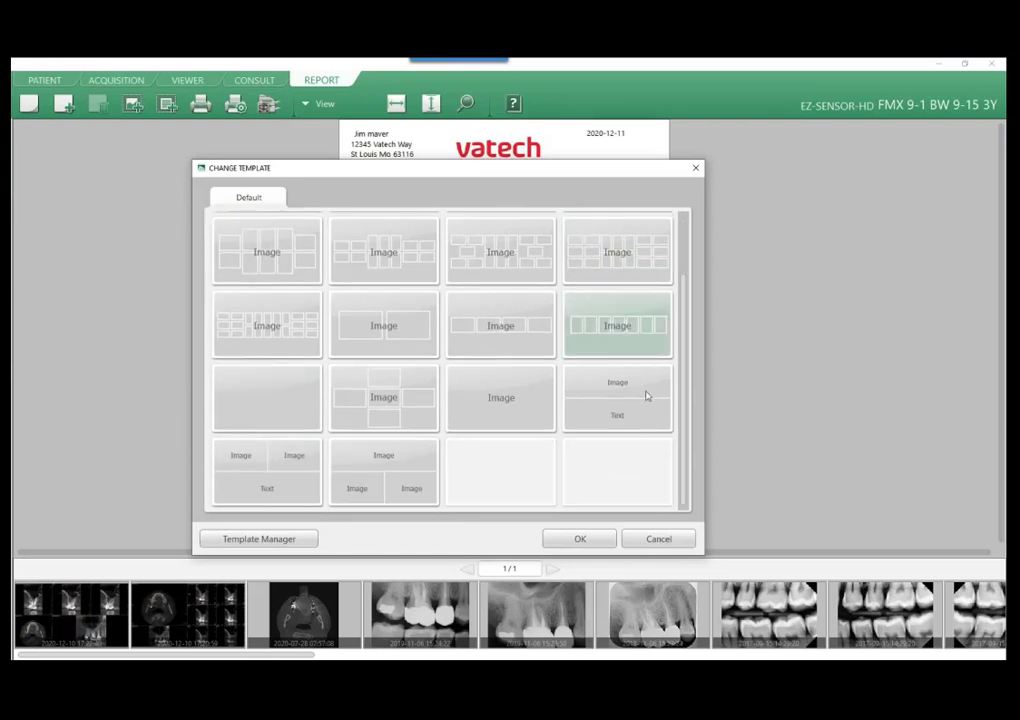
click(659, 539)
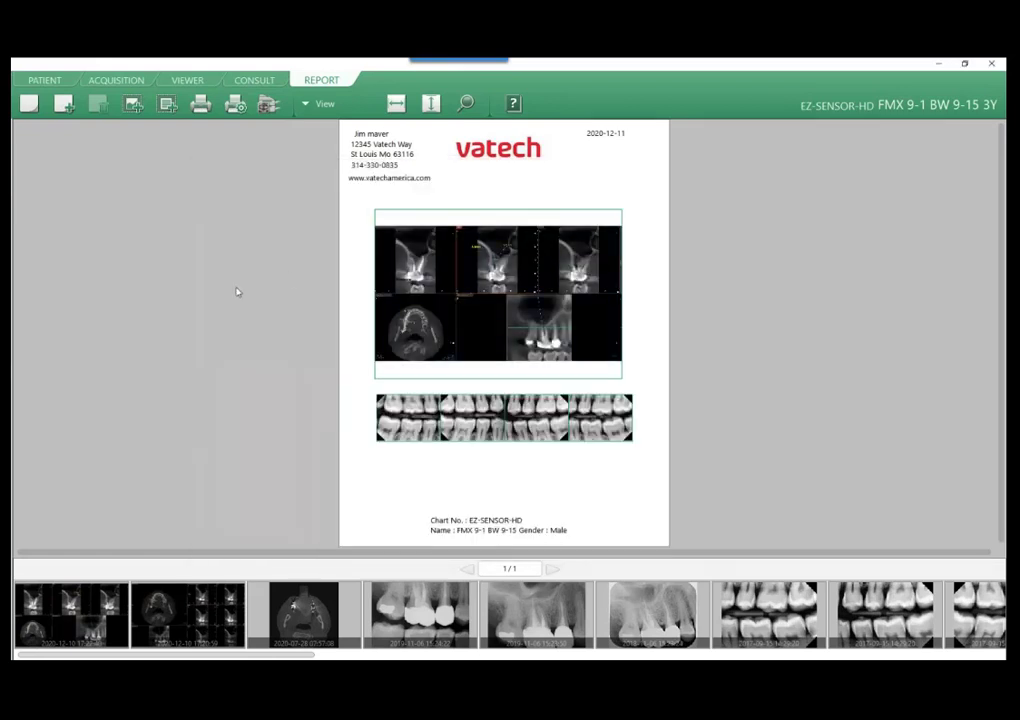
Edit the report template without saving the current report, and delete its existing image box and text box.
click(87, 360)
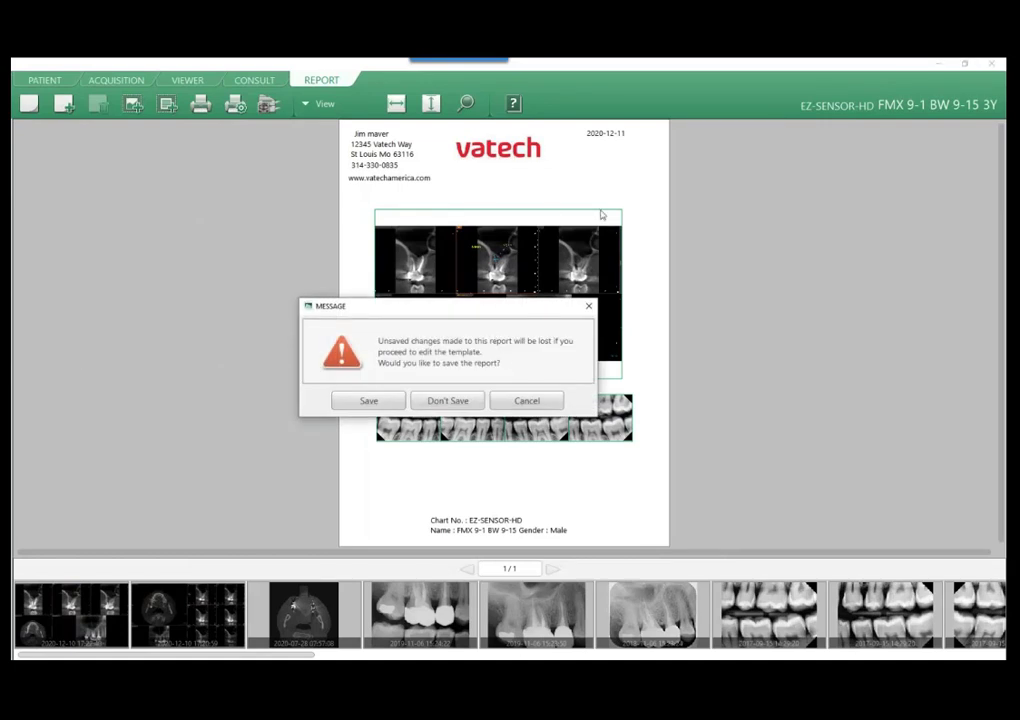
click(447, 400)
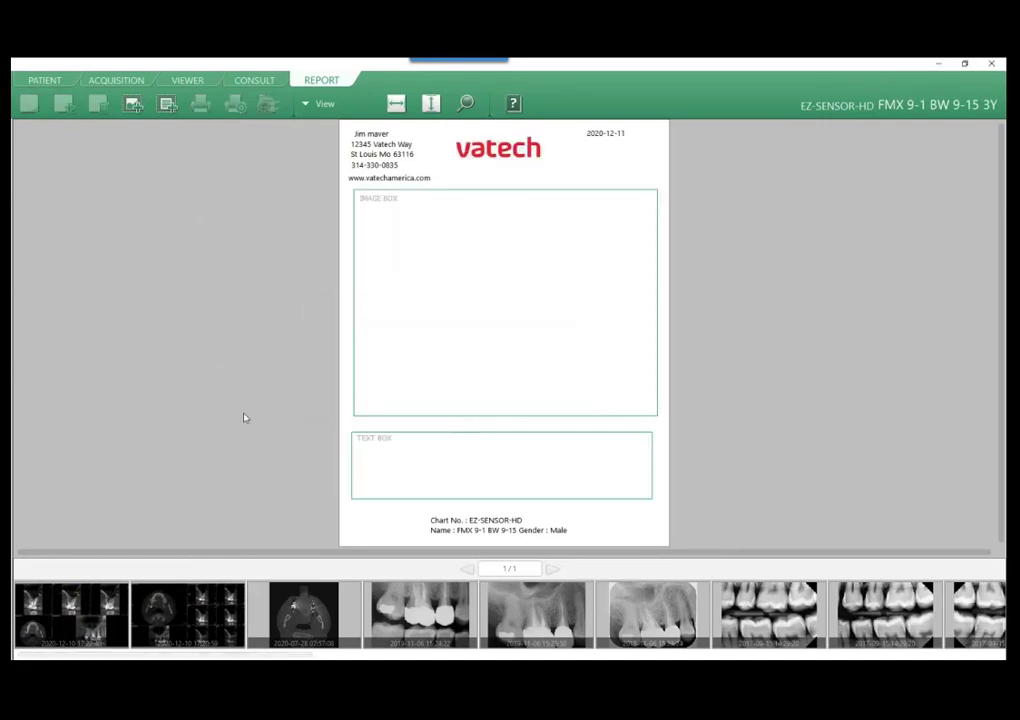
right_click(398, 322)
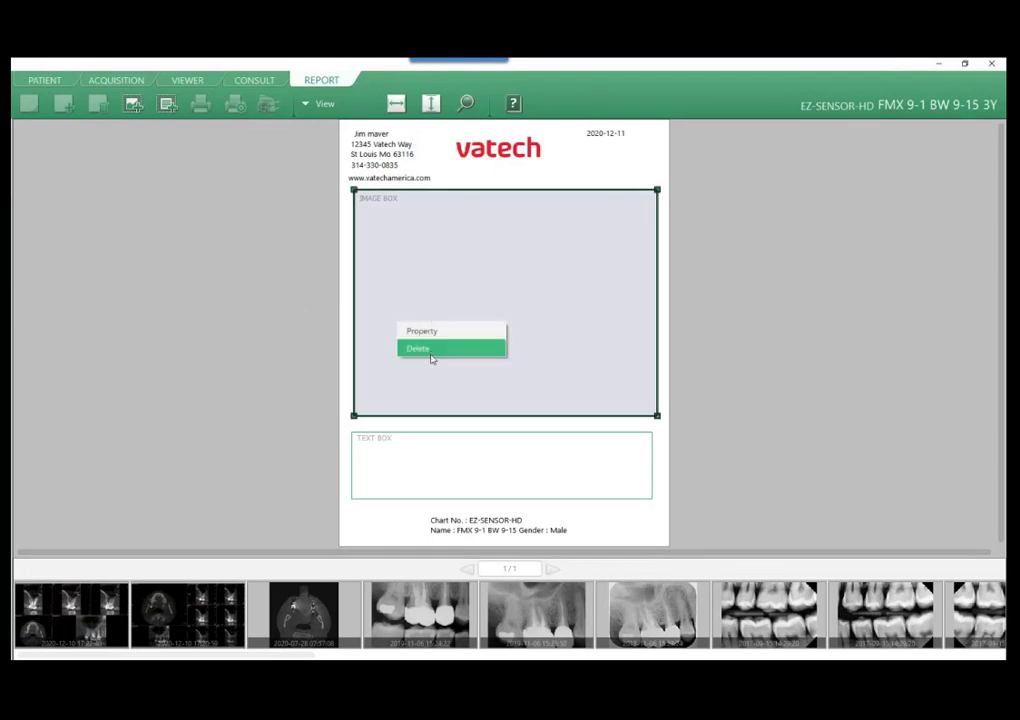
click(432, 348)
right_click(463, 456)
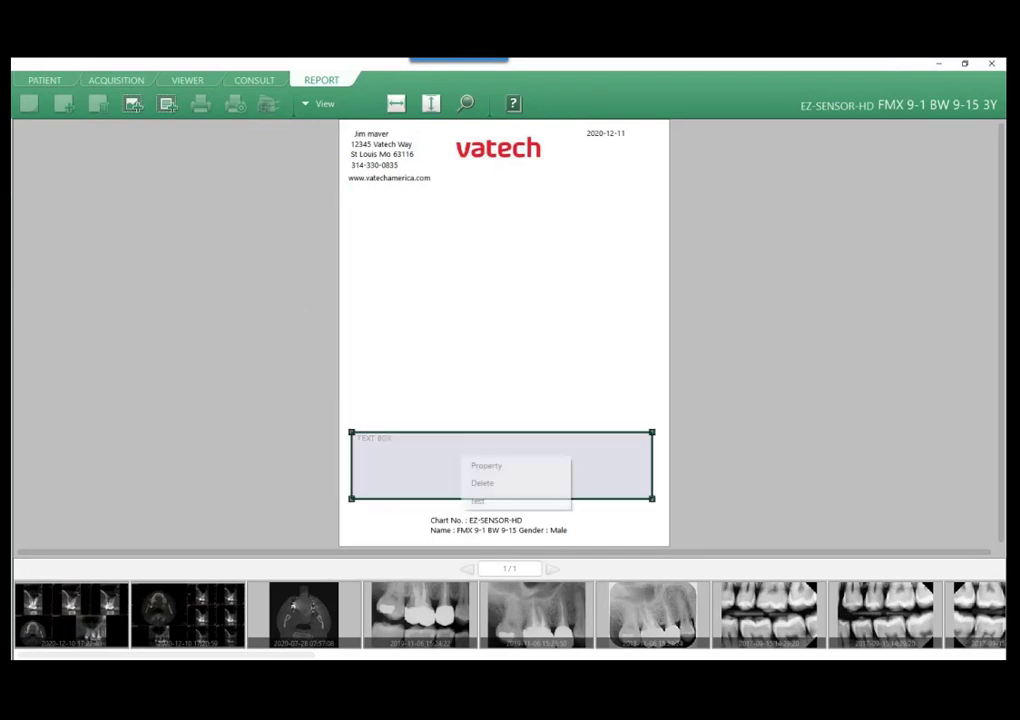
click(478, 484)
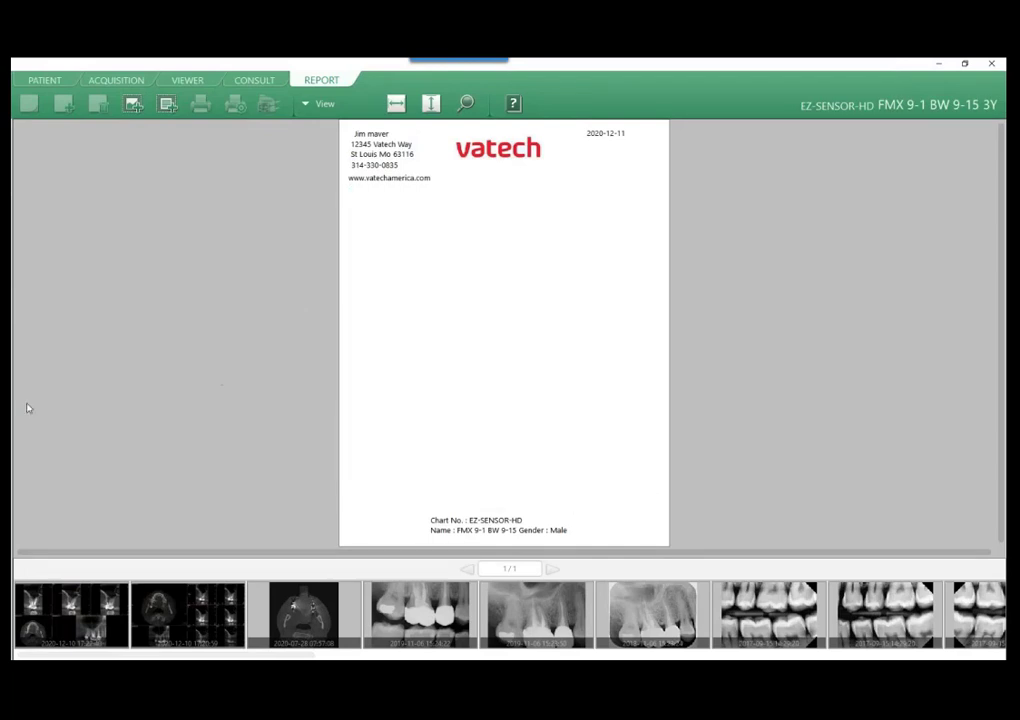
Add an image box to the template and size it across the page width just beneath the practice details.
click(134, 105)
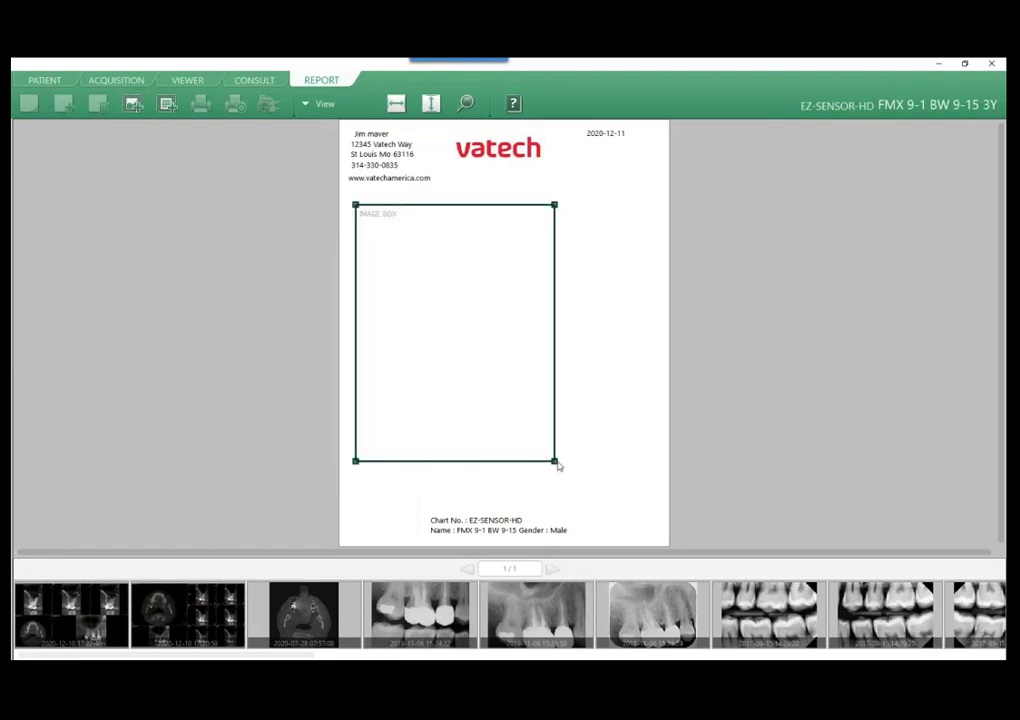
drag(557, 464, 662, 355)
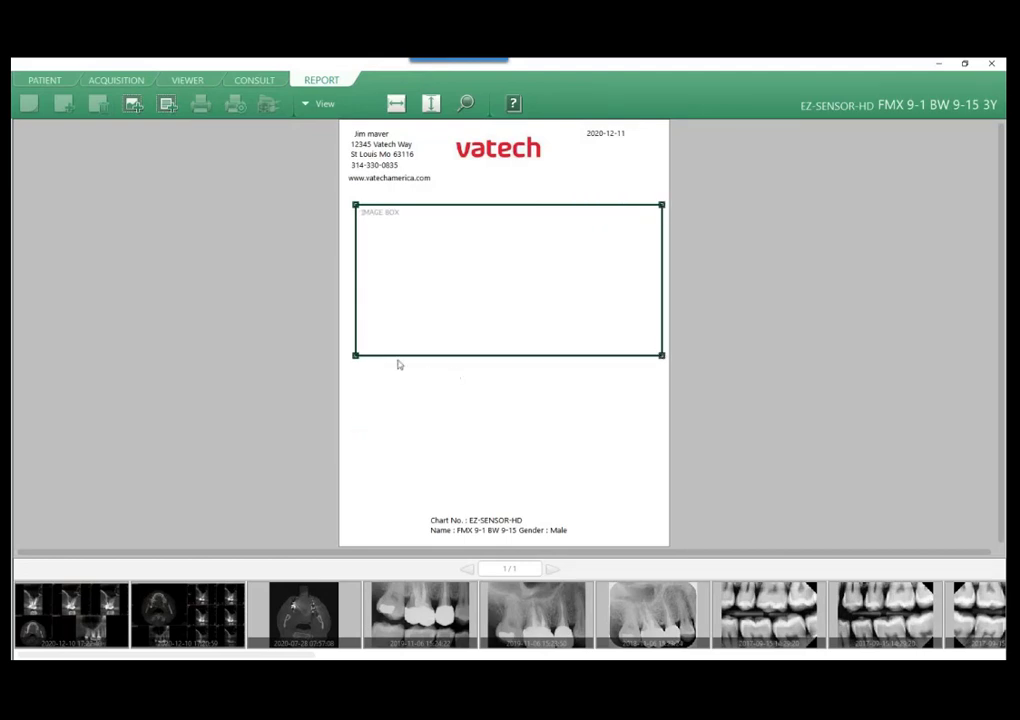
drag(357, 358, 346, 355)
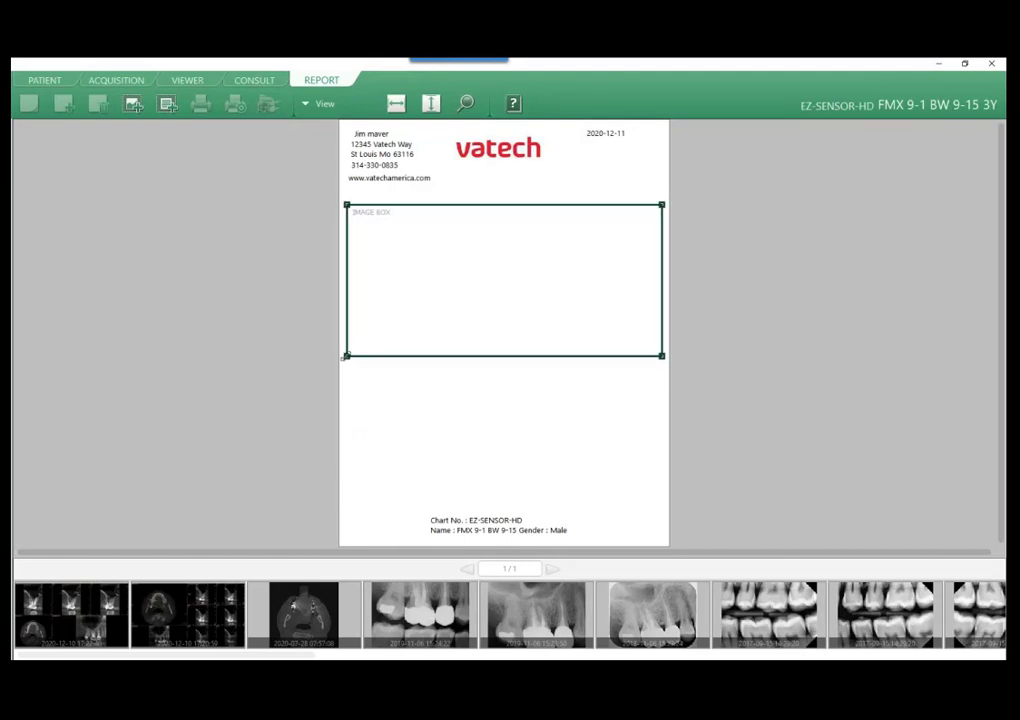
drag(466, 332, 478, 310)
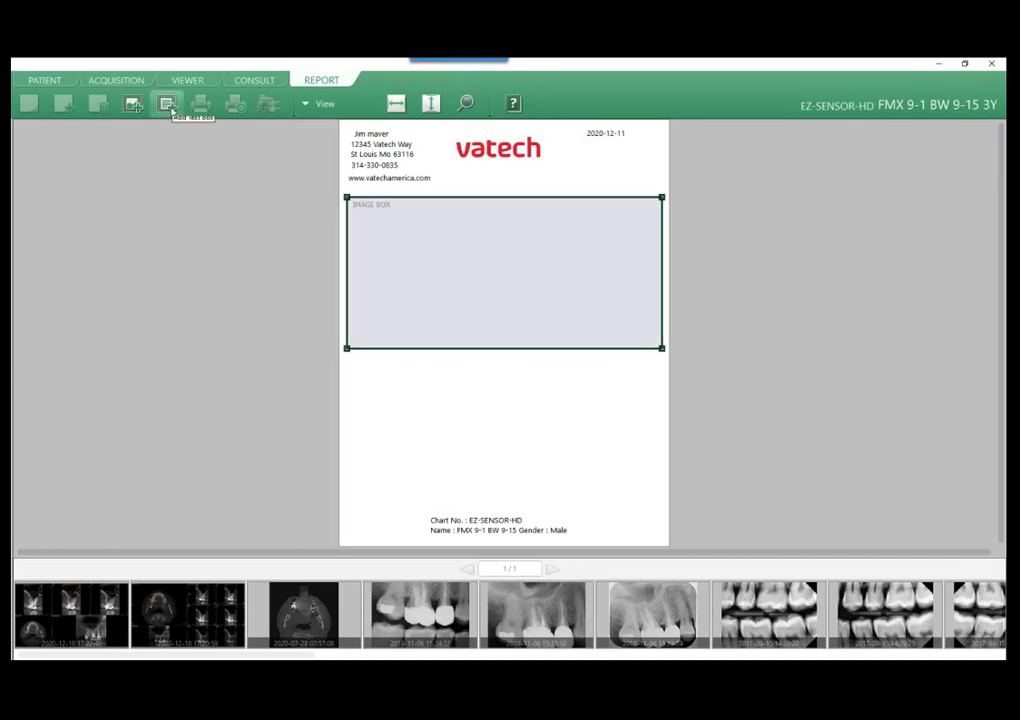
Add a text box of matching width directly under the image box and save the changed template.
click(168, 105)
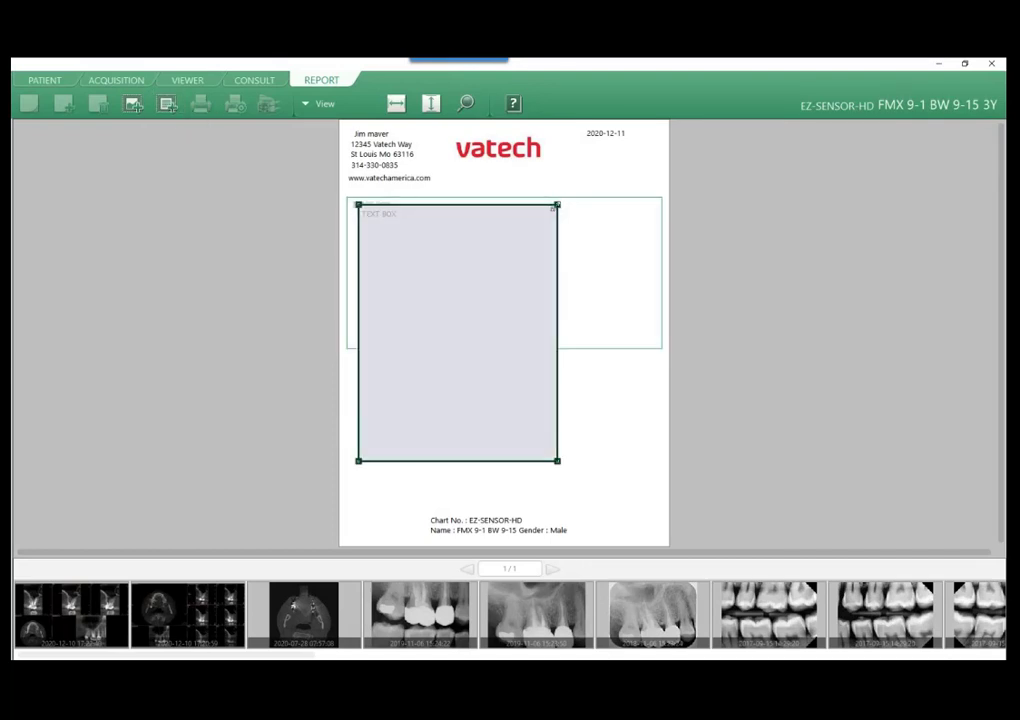
drag(555, 207, 660, 375)
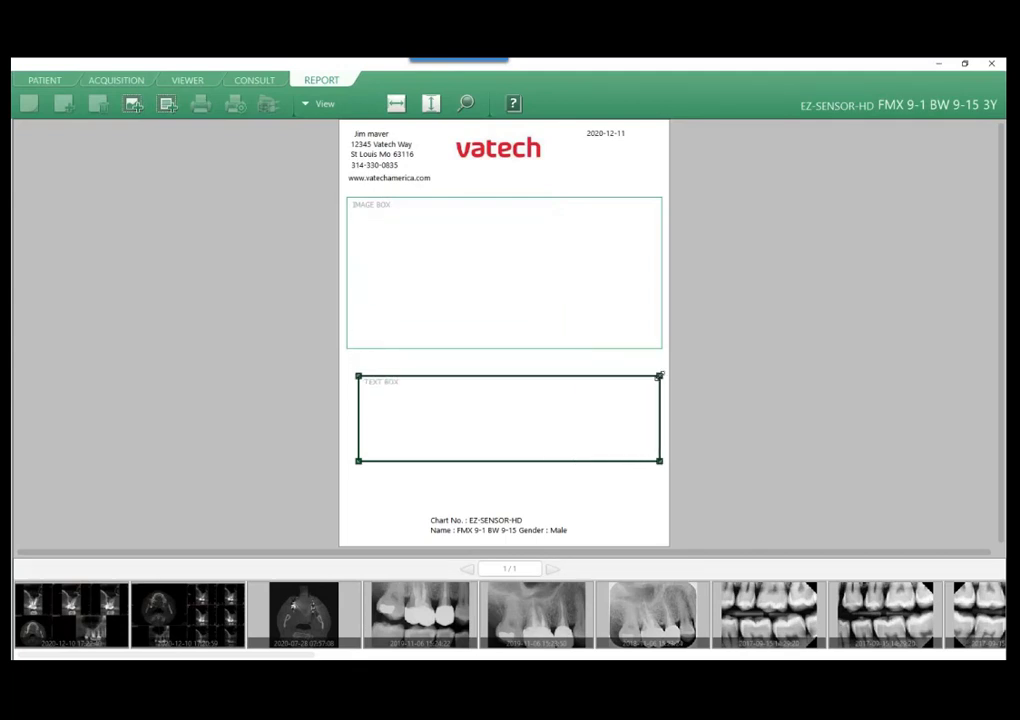
drag(358, 377, 347, 376)
drag(442, 417, 444, 403)
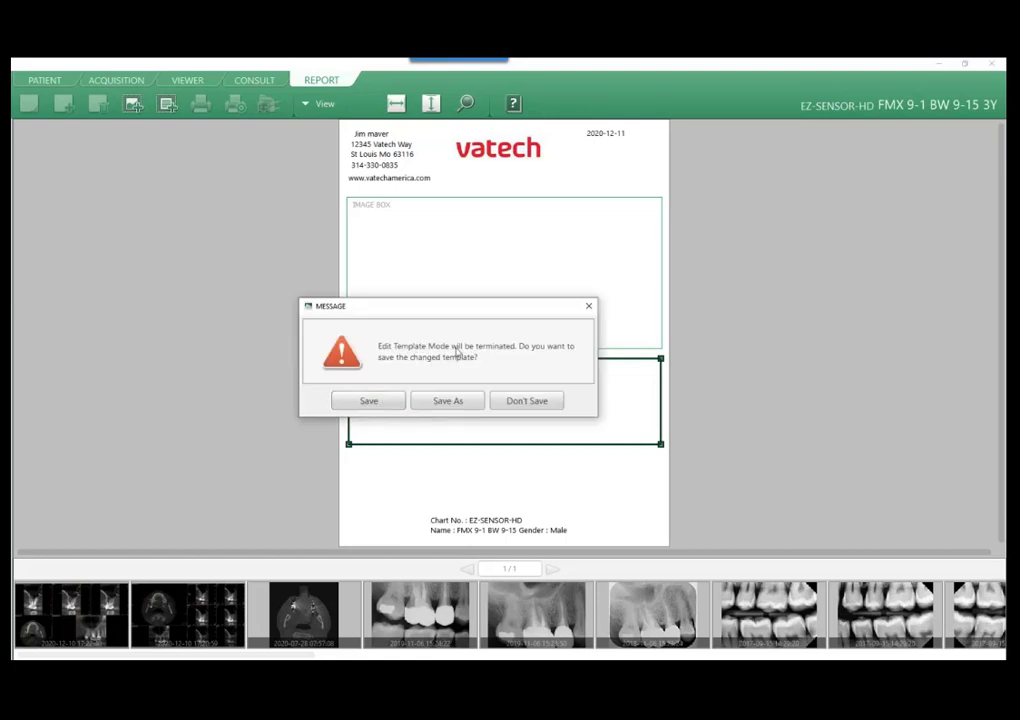
click(383, 407)
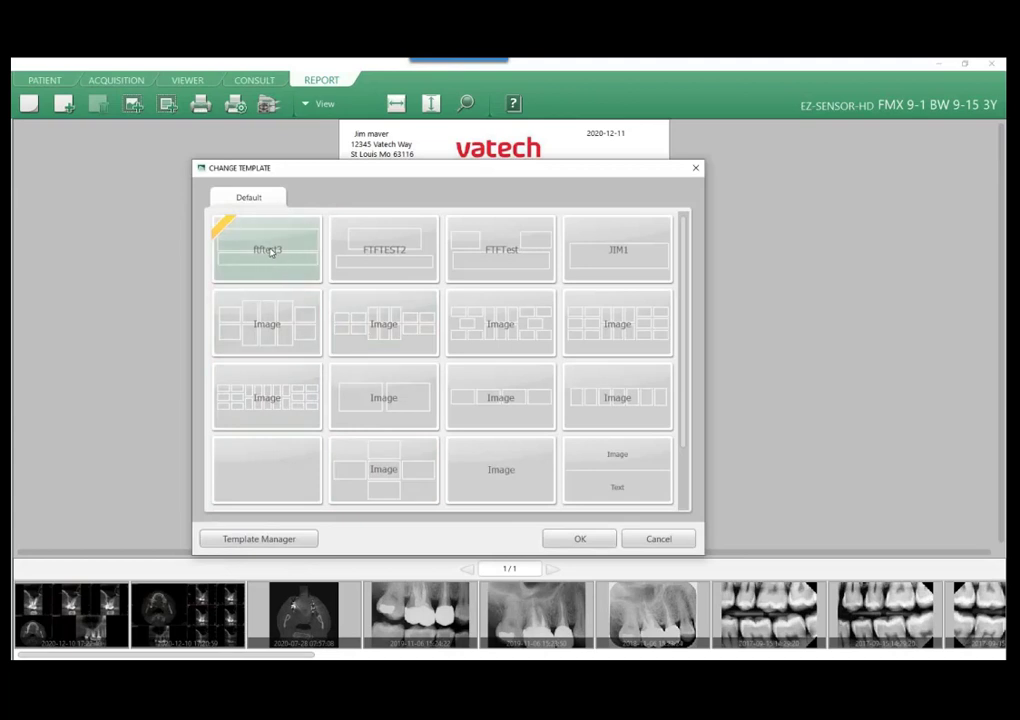
click(254, 240)
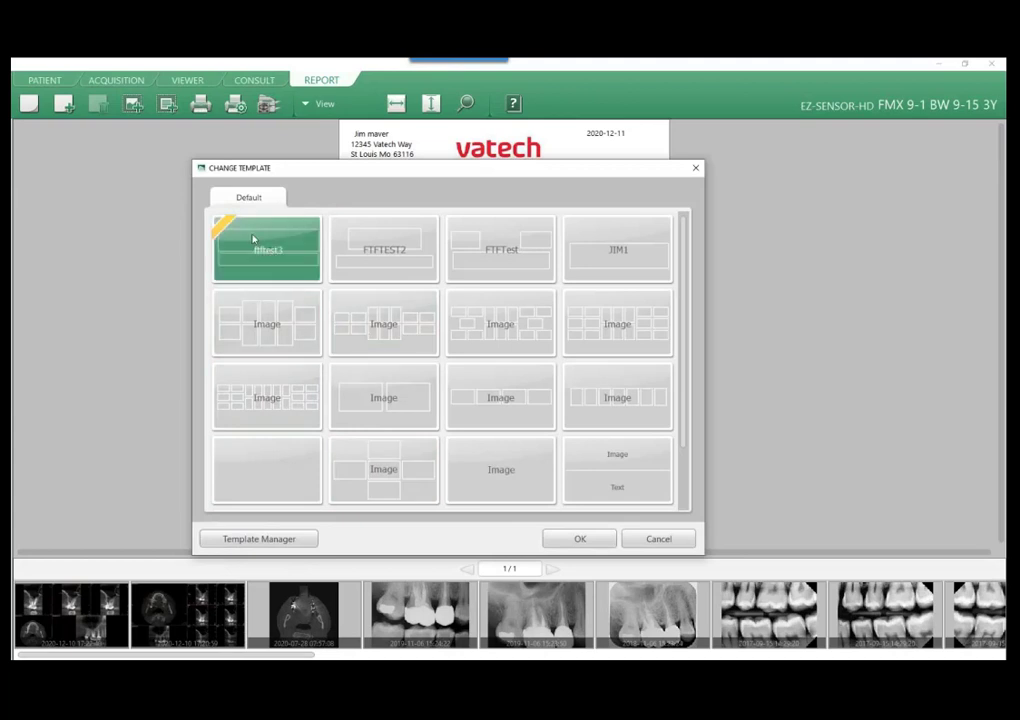
click(580, 539)
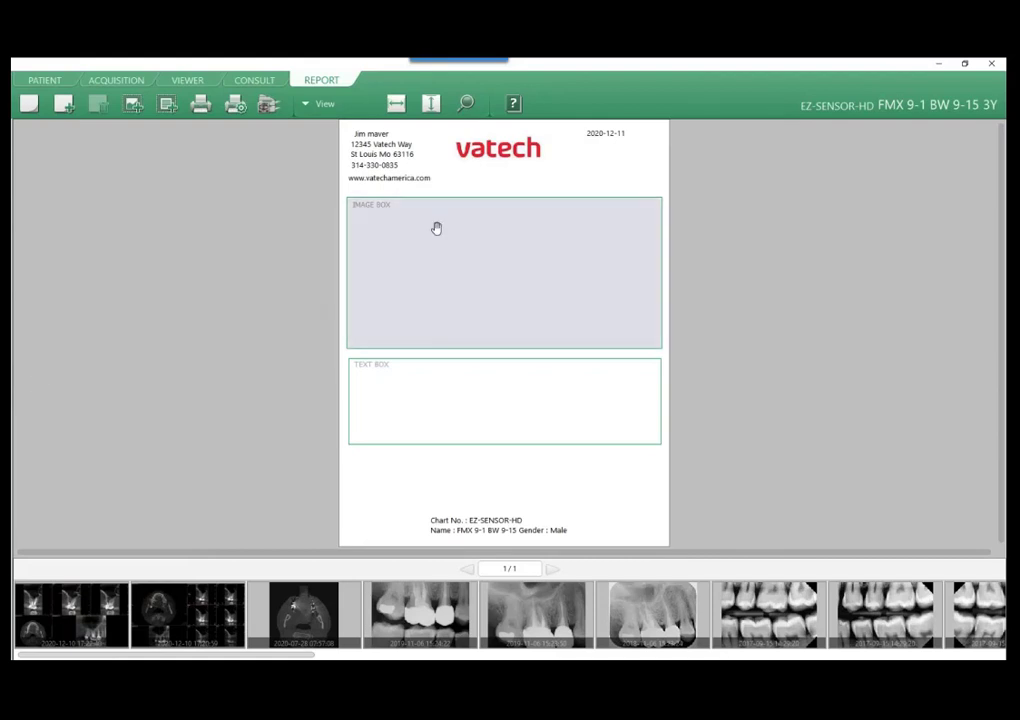
drag(75, 615, 487, 309)
drag(187, 615, 463, 241)
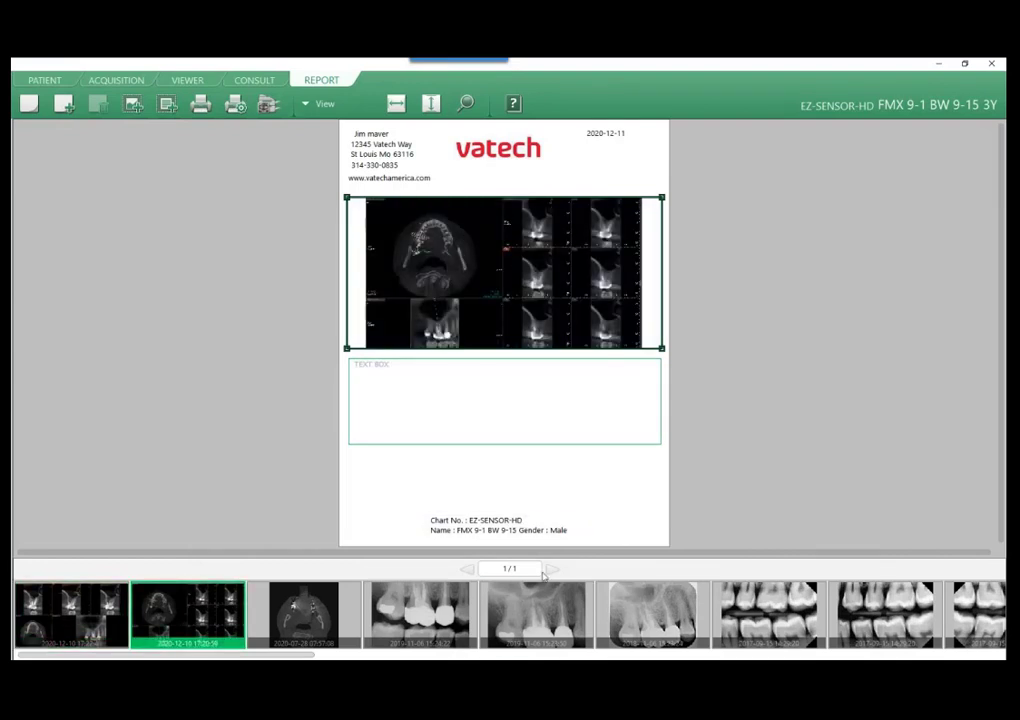
Replace the CT capture with the 2017-09-01 lower incisor periapical, narrow its box to the image and centre it above the text box.
scroll(545, 621, down, 5)
scroll(545, 621, down, 5)
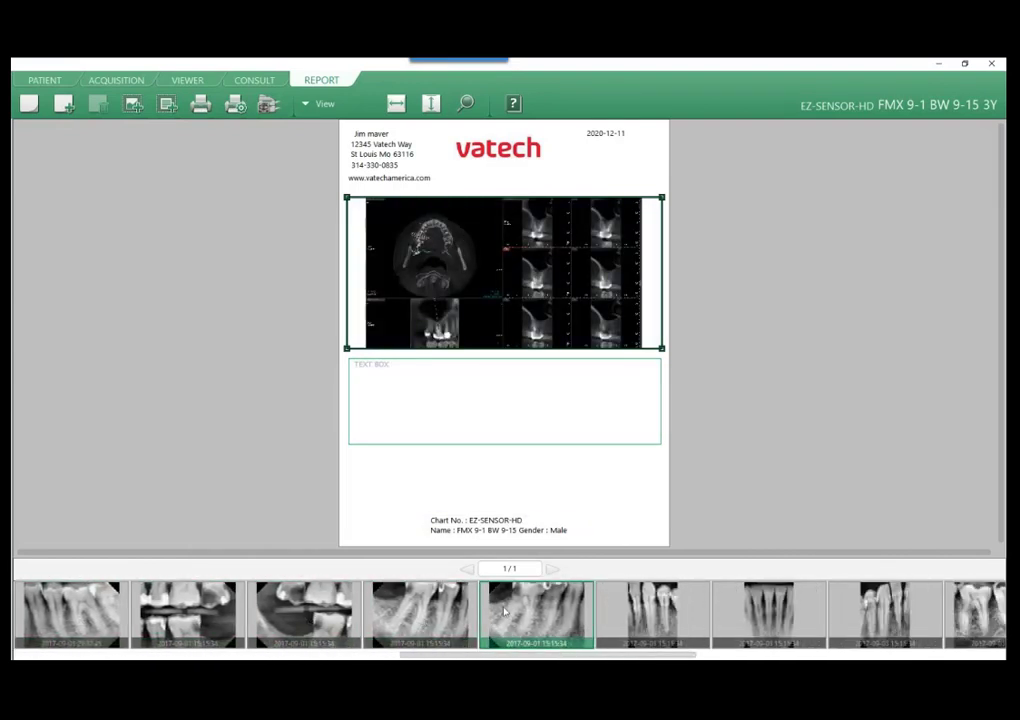
drag(421, 622, 426, 241)
drag(349, 200, 551, 199)
drag(632, 258, 535, 255)
Invert the periapical image and widen its image box on both sides to nearly the text box's width.
right_click(521, 268)
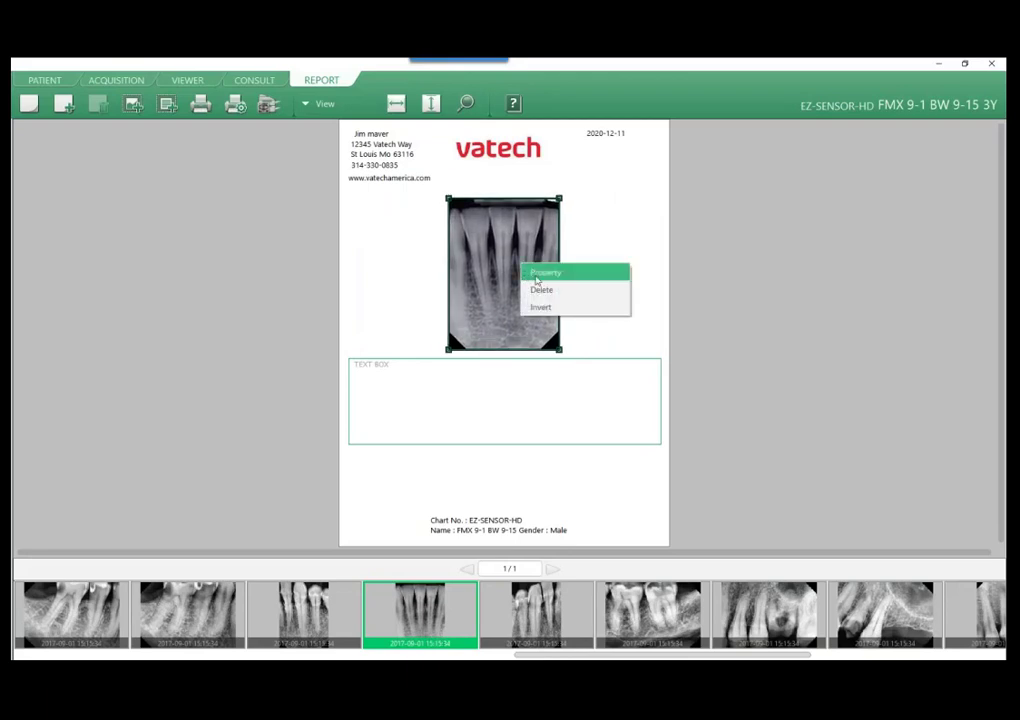
click(543, 311)
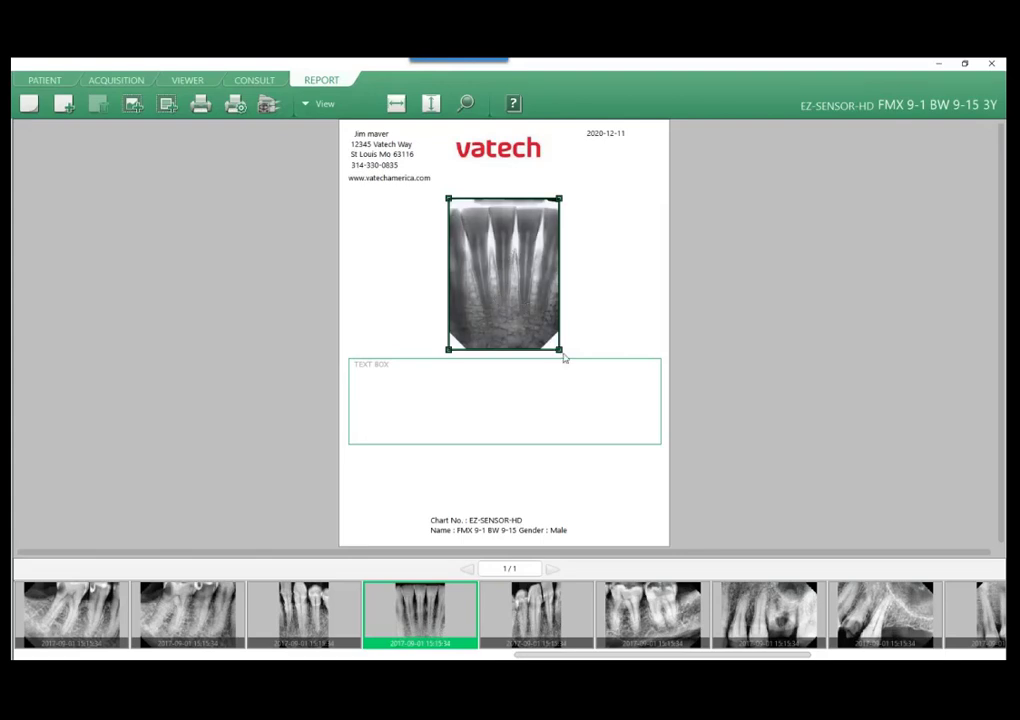
drag(559, 349, 655, 353)
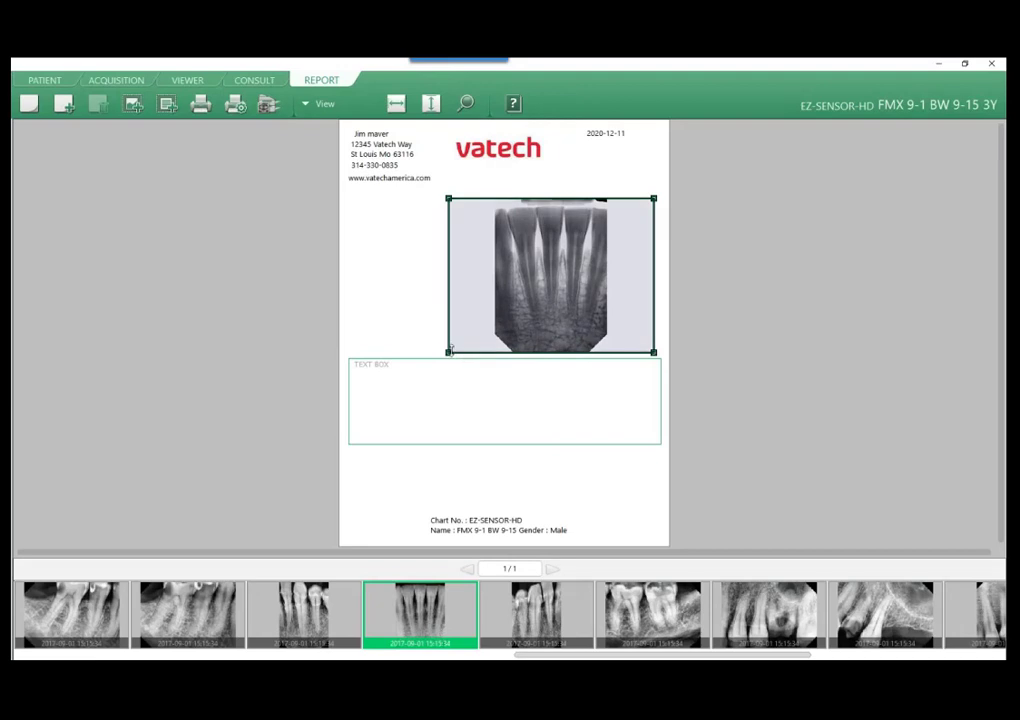
drag(450, 351, 352, 351)
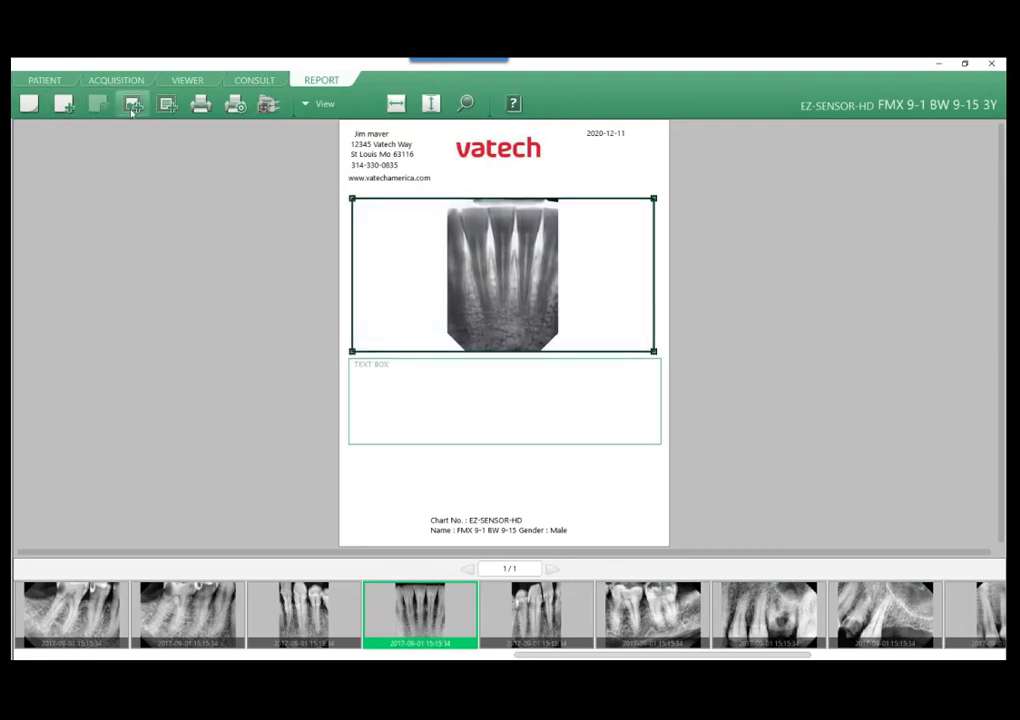
Try a row of repeated letter t in the text box and clear it again.
click(426, 364)
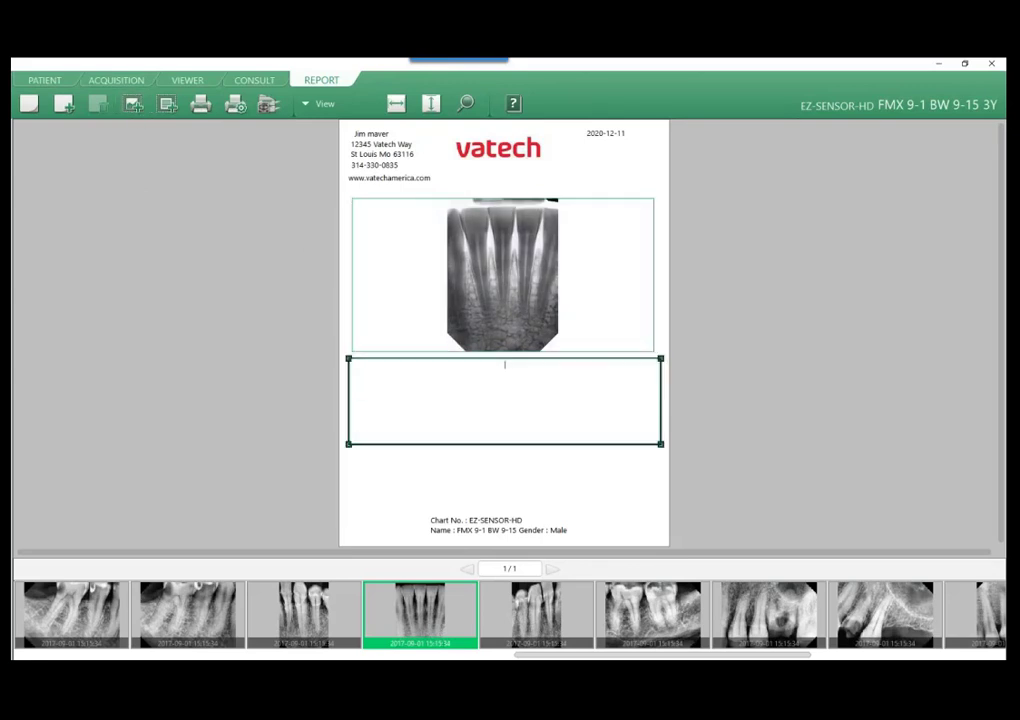
text(tttttttttttttttttt)
key(BackSpace)
key(BackSpace)
key(BackSpace)
key(BackSpace)
key(BackSpace)
key(BackSpace)
key(BackSpace)
key(BackSpace)
key(BackSpace)
key(BackSpace)
key(BackSpace)
key(BackSpace)
click(545, 334)
Set the text box's text alignment to Left in its properties.
right_click(552, 415)
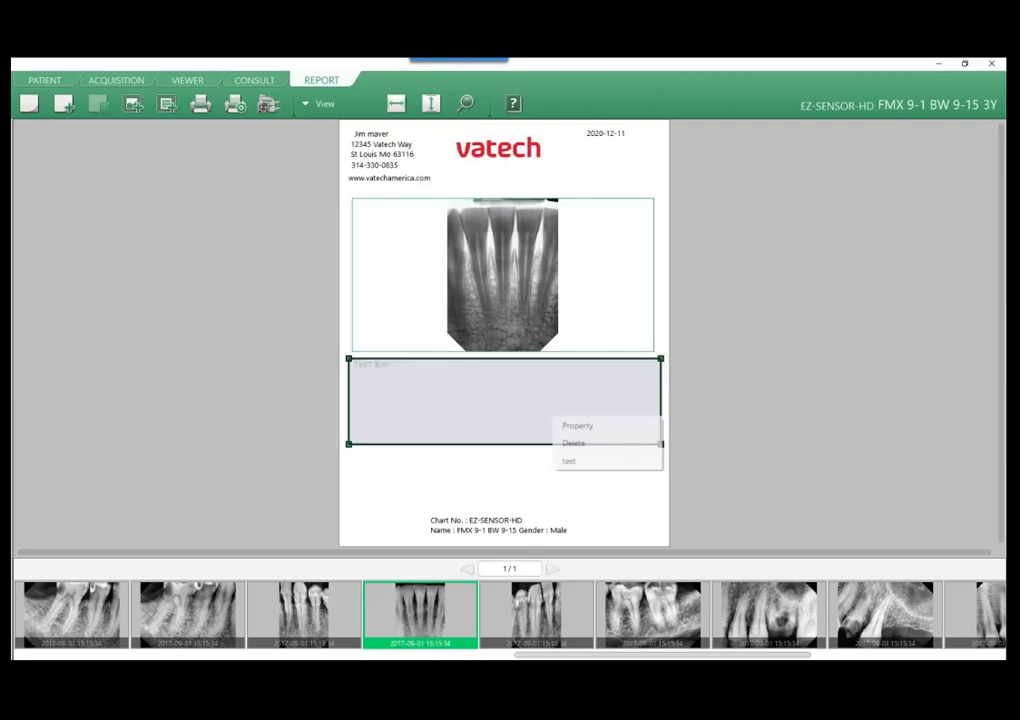
click(589, 431)
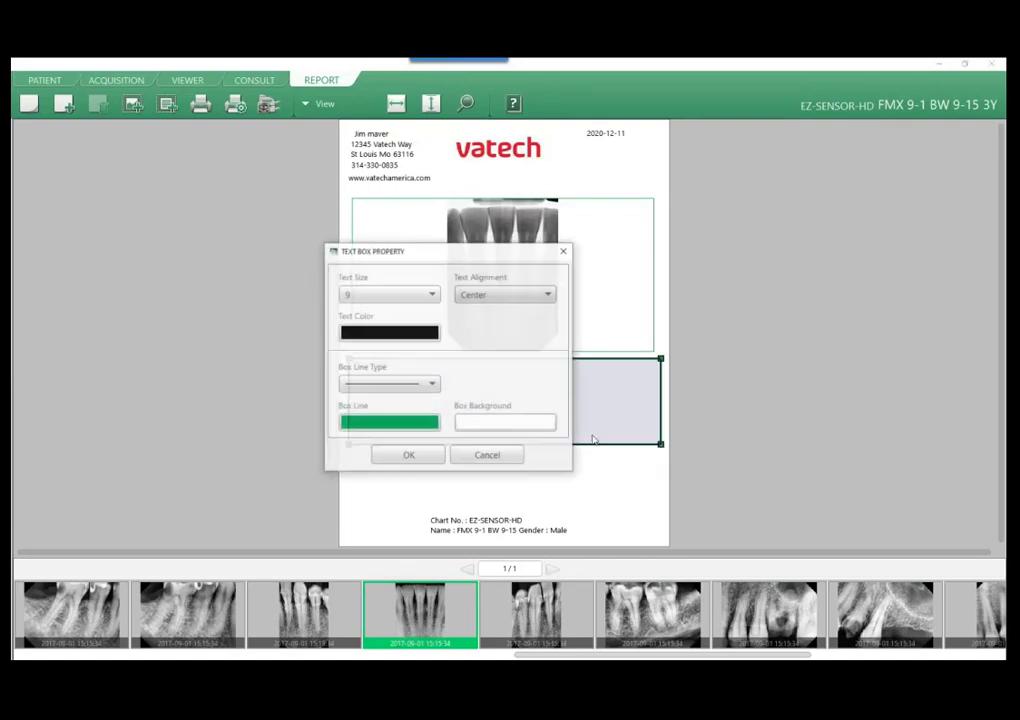
click(488, 300)
click(499, 313)
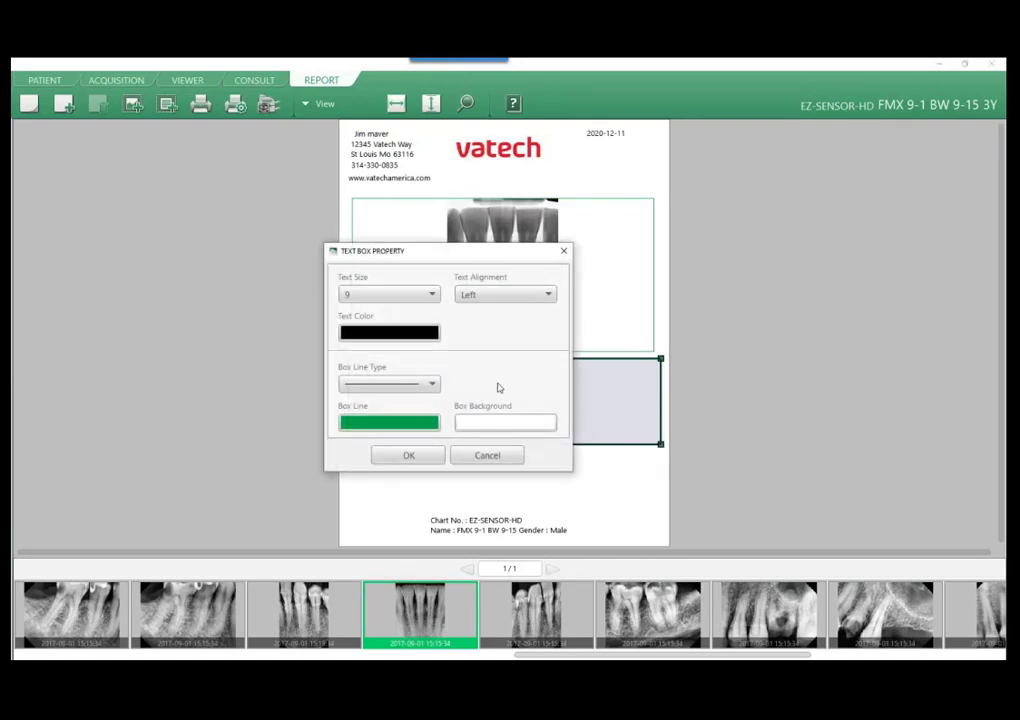
click(410, 457)
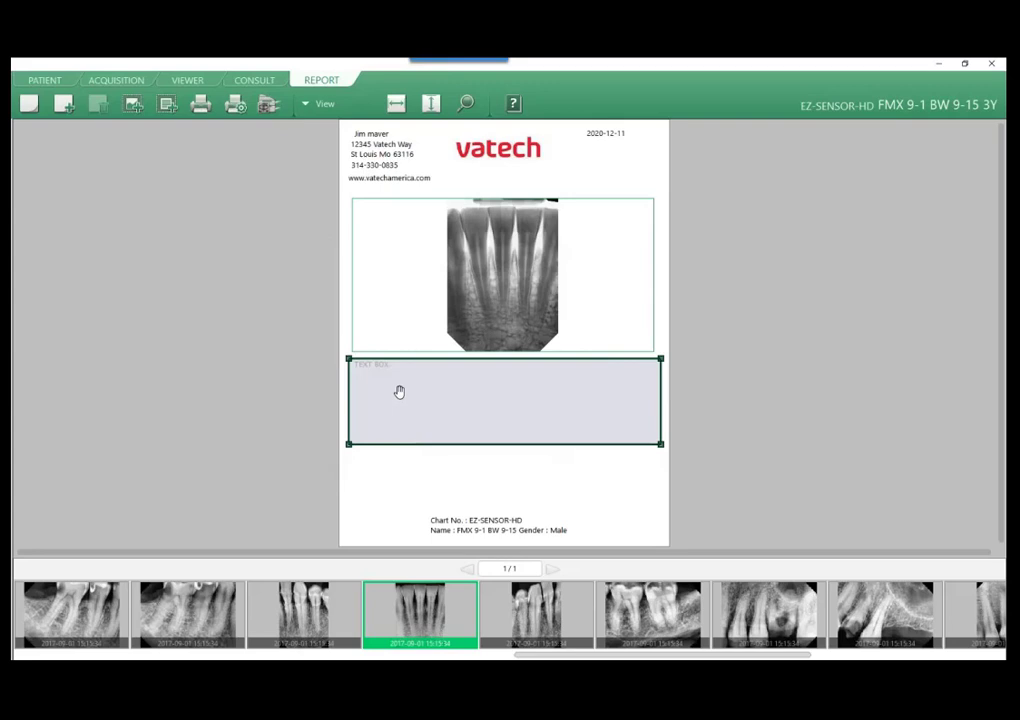
Invert the periapical image in the report once more and return to the Viewer.
click(524, 299)
right_click(517, 299)
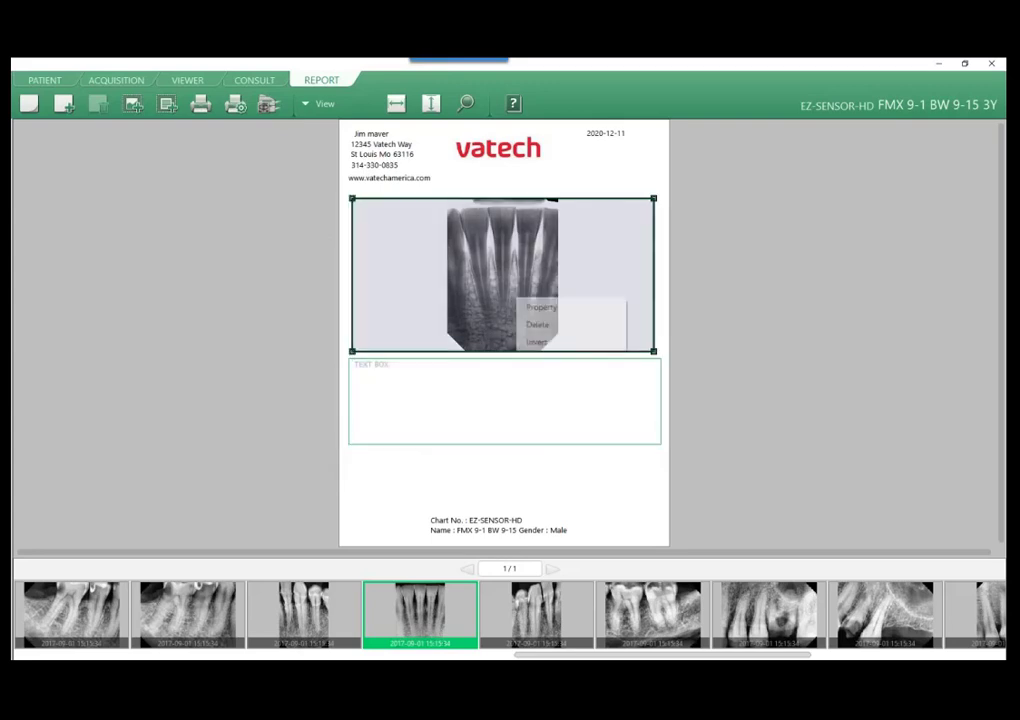
click(537, 341)
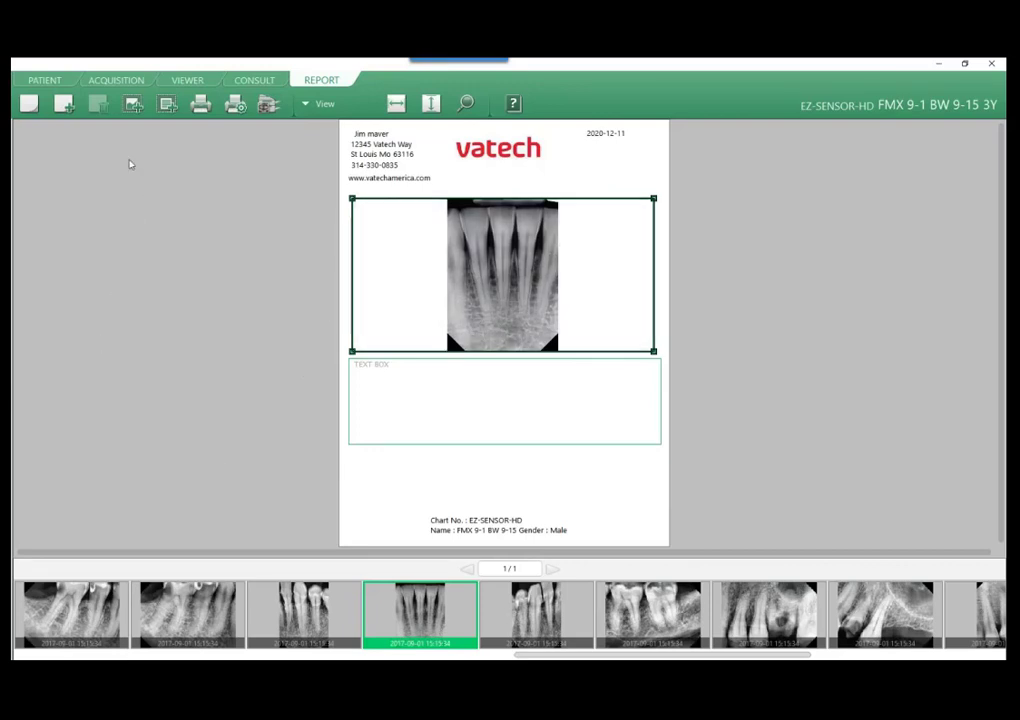
click(186, 81)
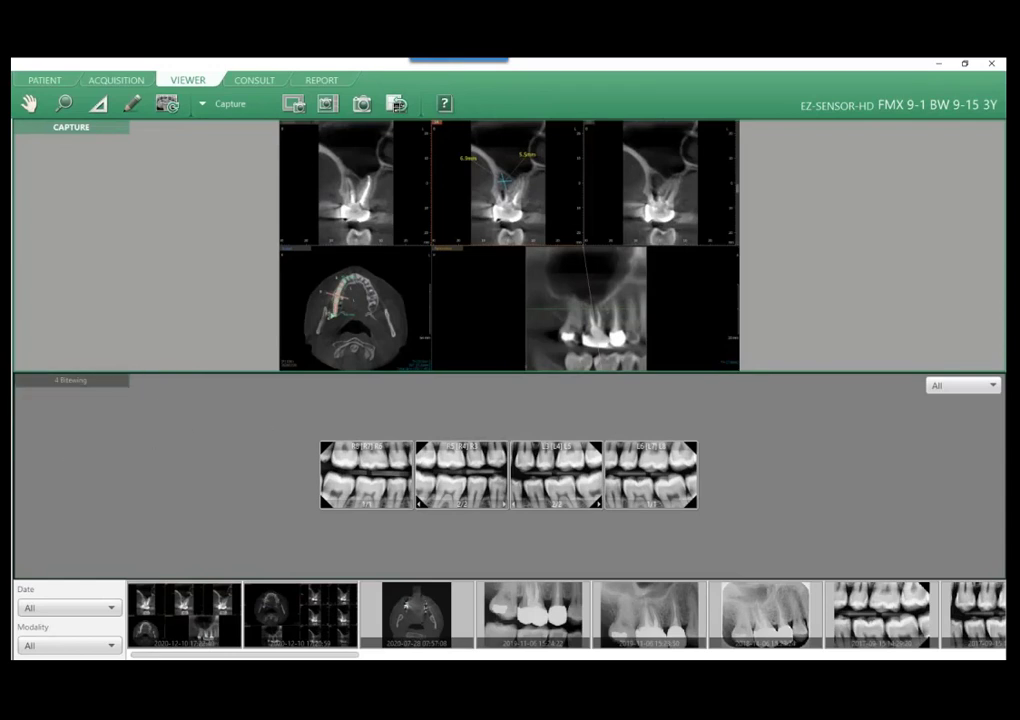
Change the Viewer layout from the capture and bitewing split to the single IO Sensor 18 FMX layout.
double_click(509, 246)
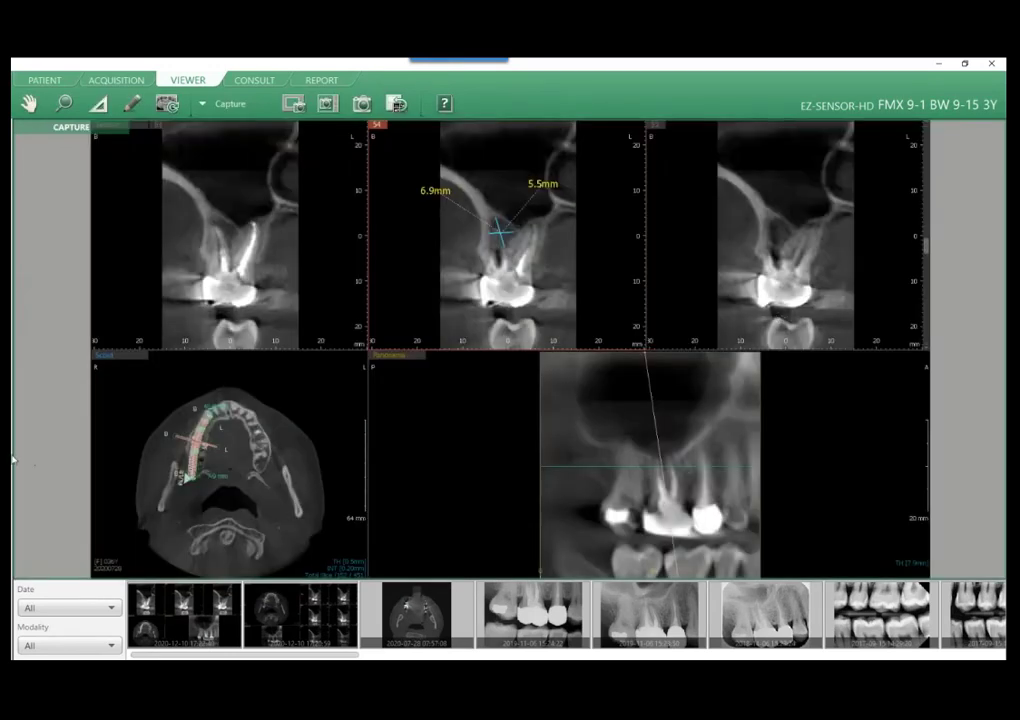
double_click(71, 127)
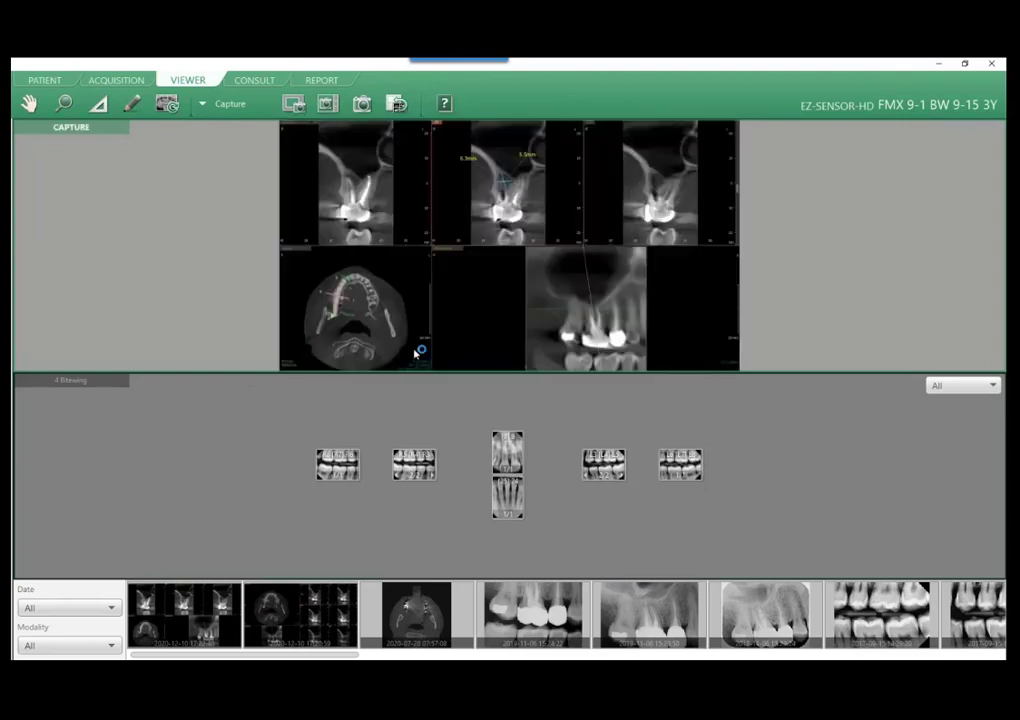
right_click(331, 387)
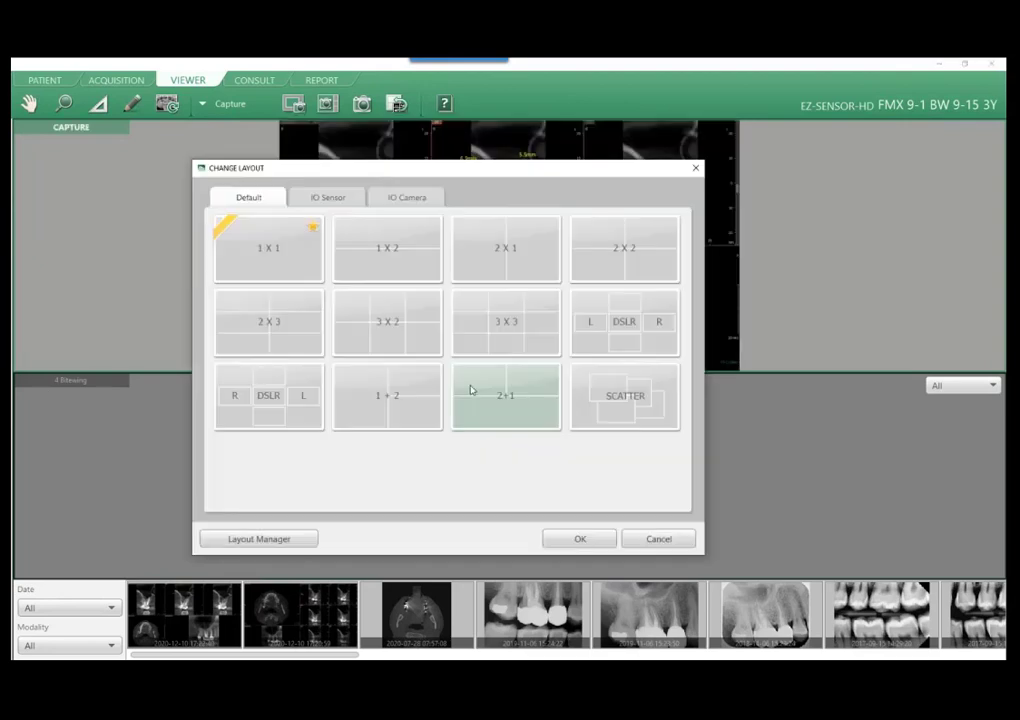
click(327, 199)
scroll(547, 404, up, 3)
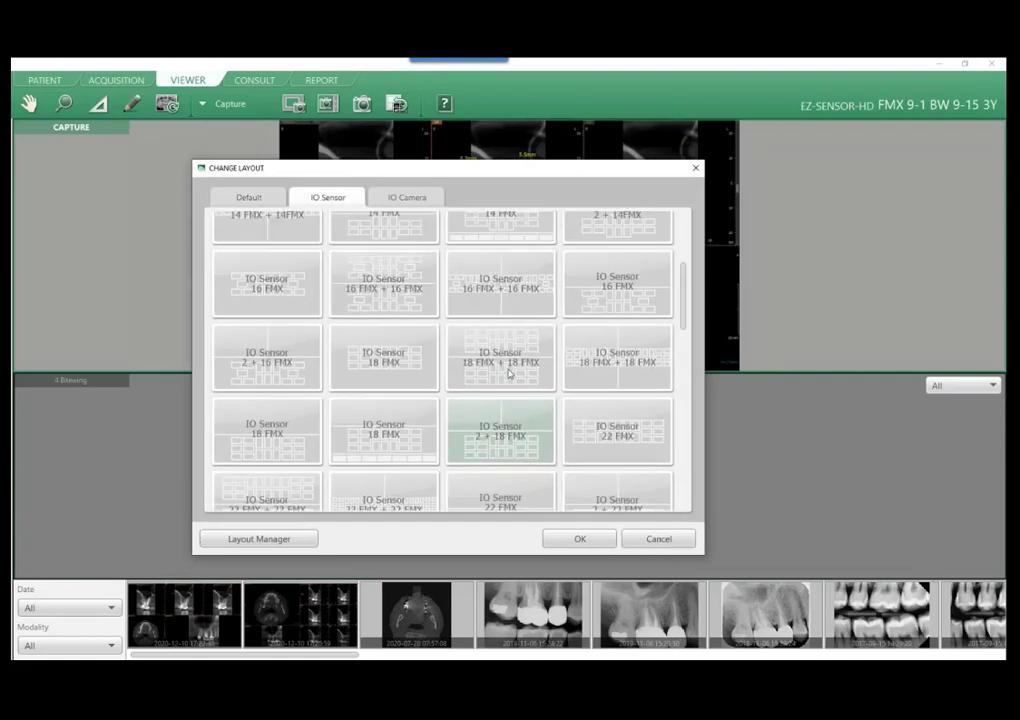
scroll(494, 351, down, 4)
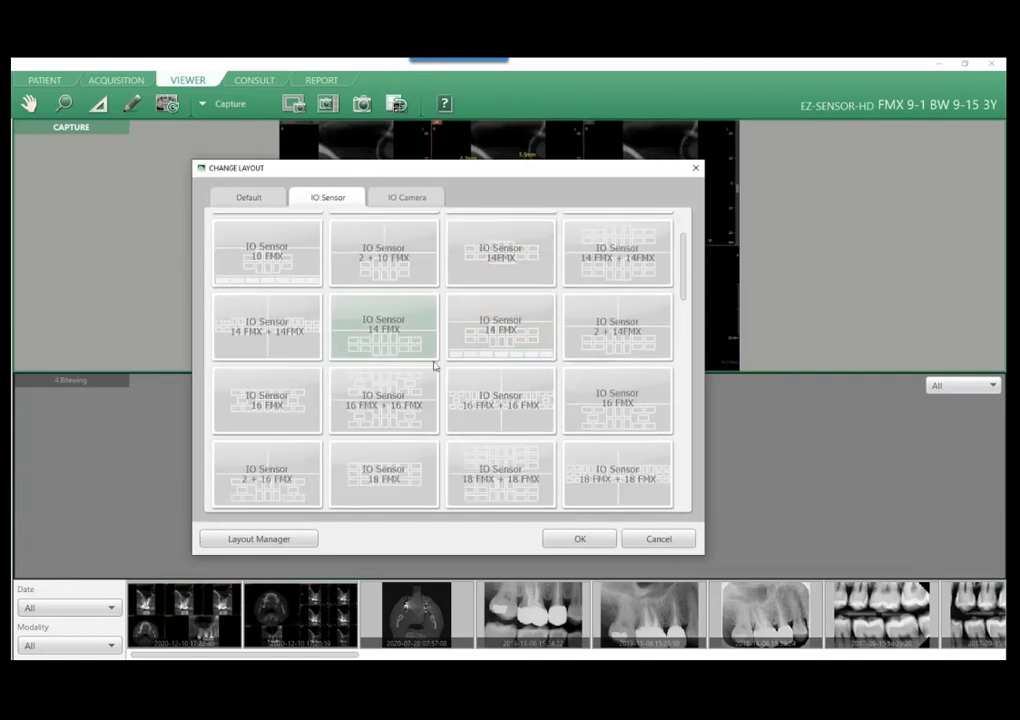
click(383, 372)
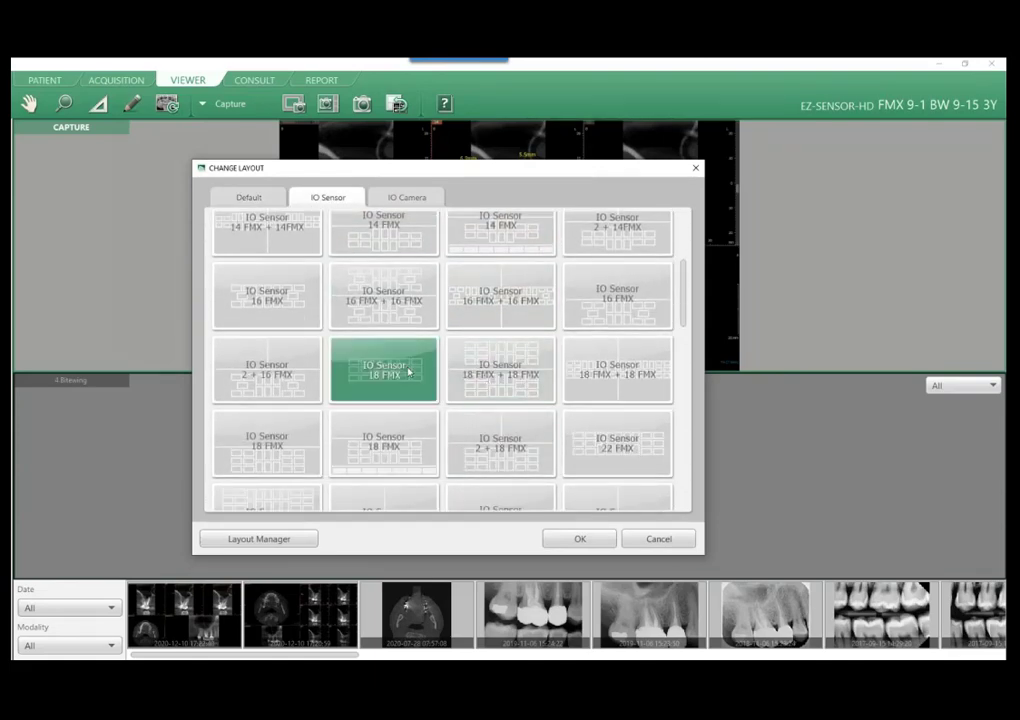
click(578, 538)
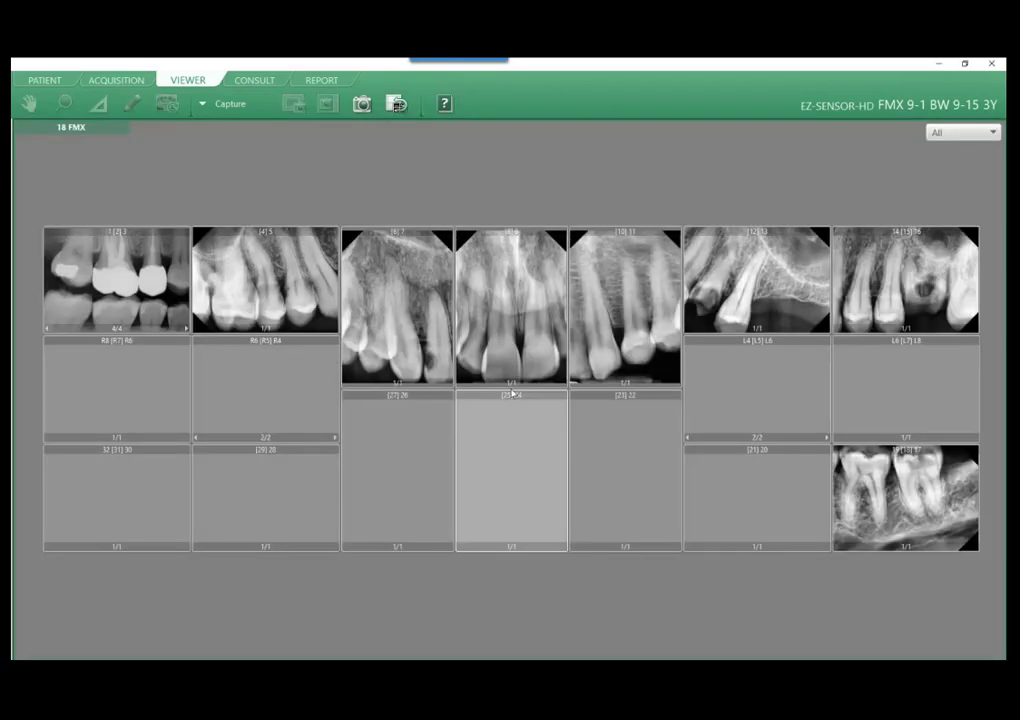
Send the 18 FMX layout to the report and open the print settings, cancelling without printing.
click(396, 104)
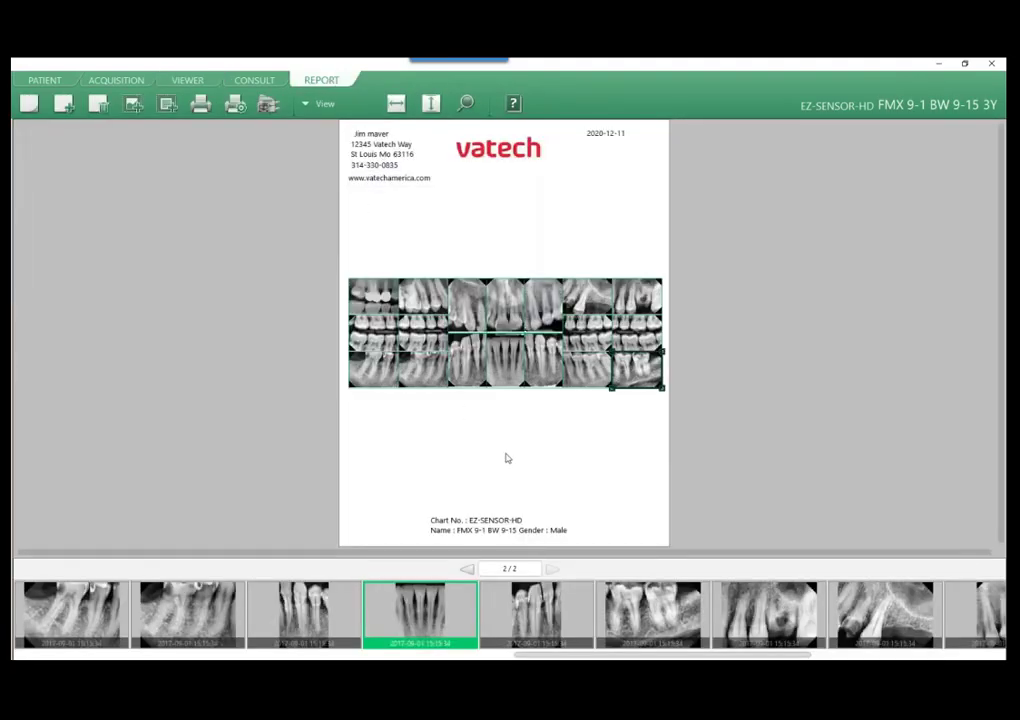
click(205, 110)
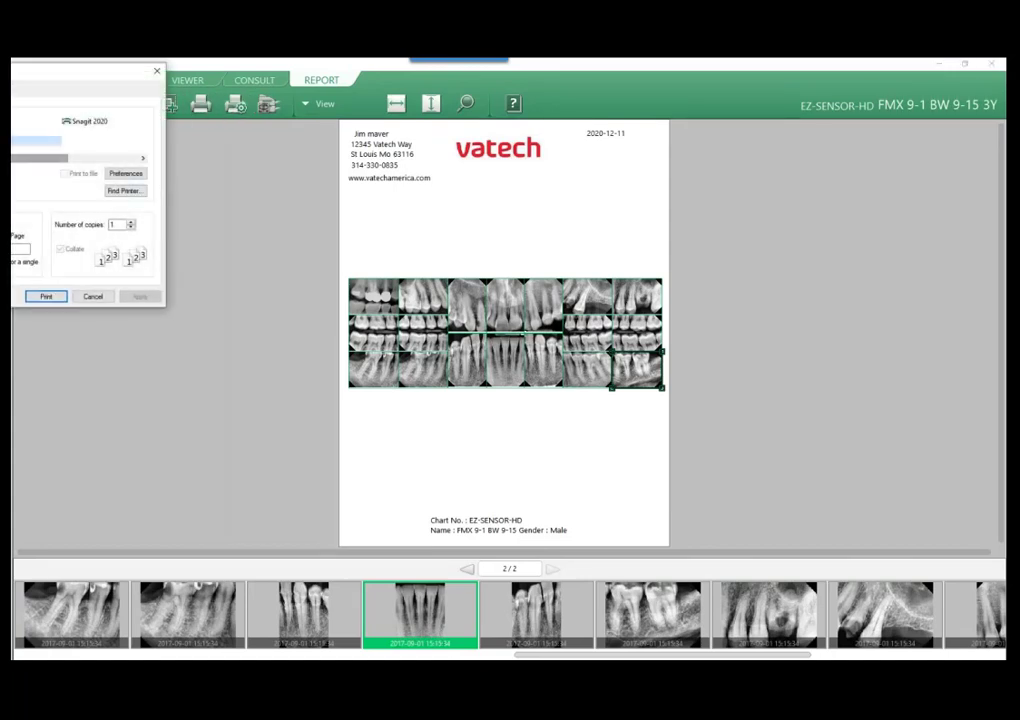
click(92, 297)
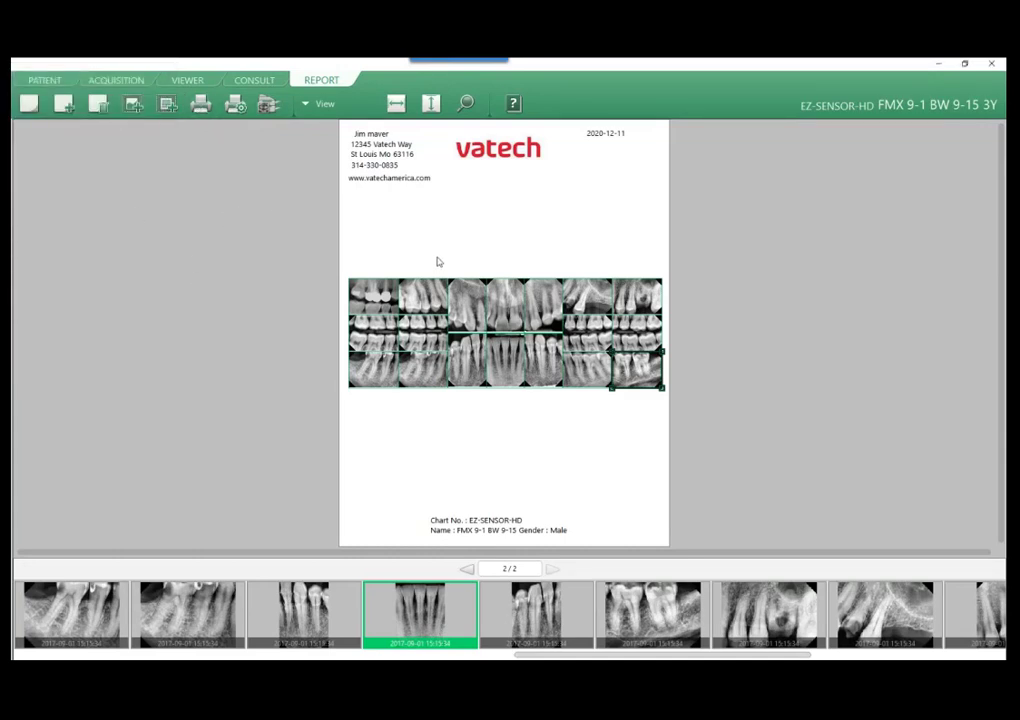
Export the FMX report page as a file to the FTF Images folder on the Desktop.
click(307, 103)
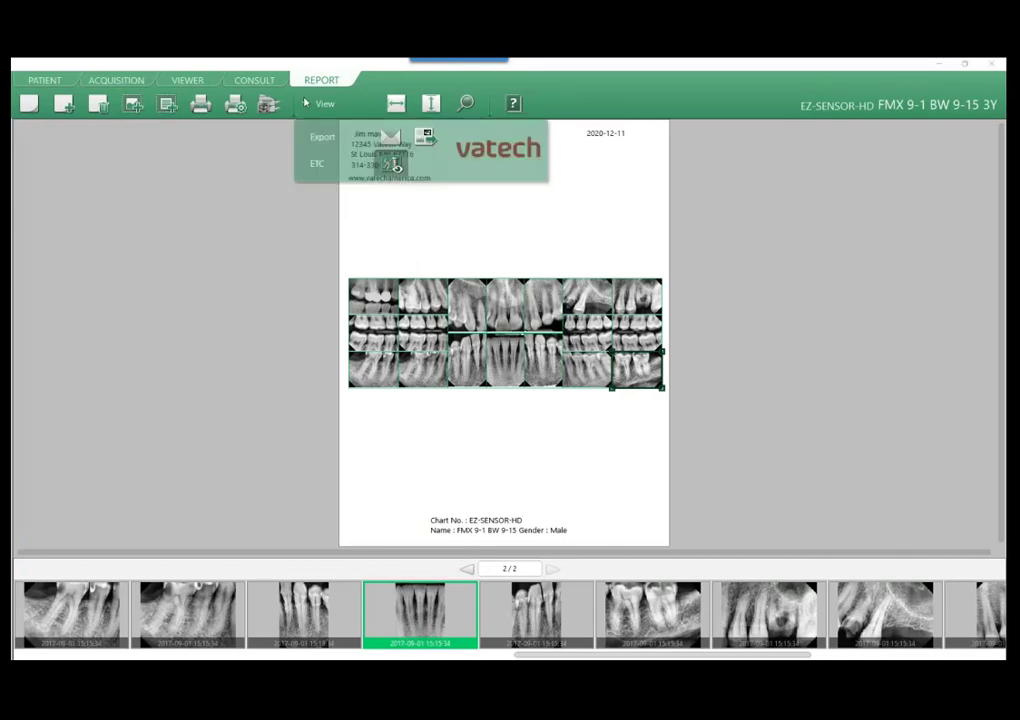
click(321, 135)
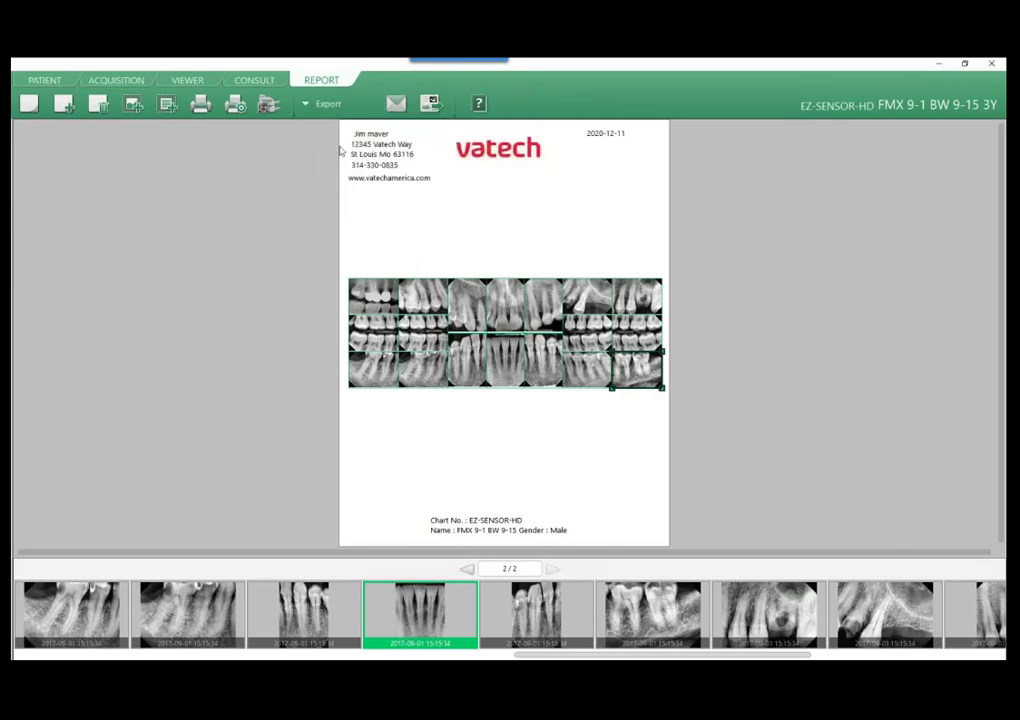
click(432, 104)
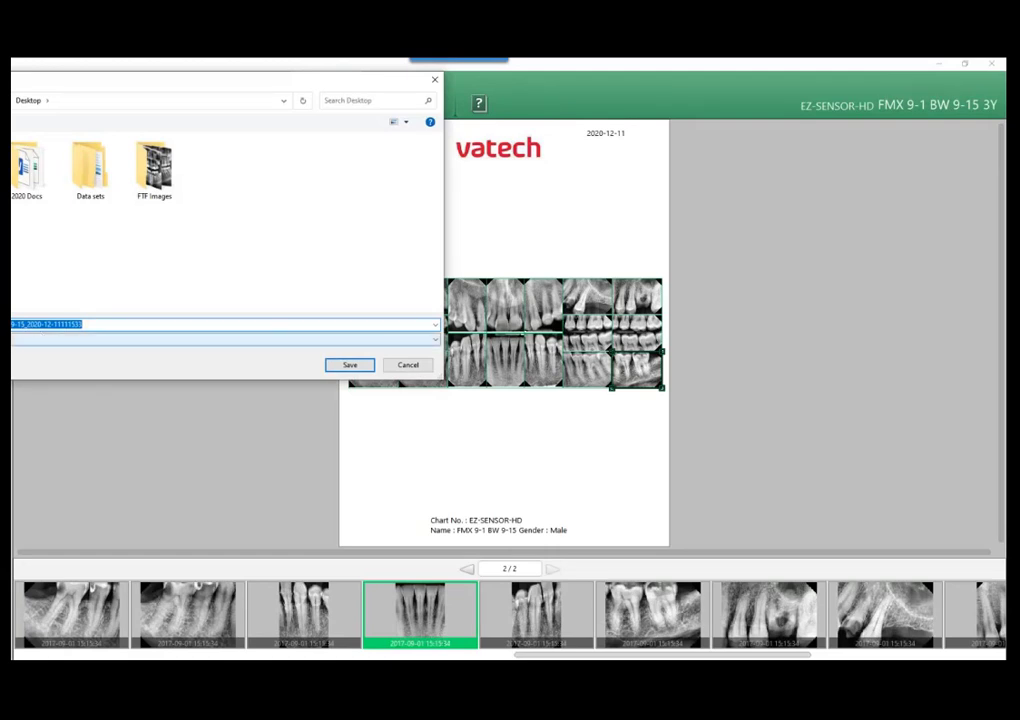
click(16, 340)
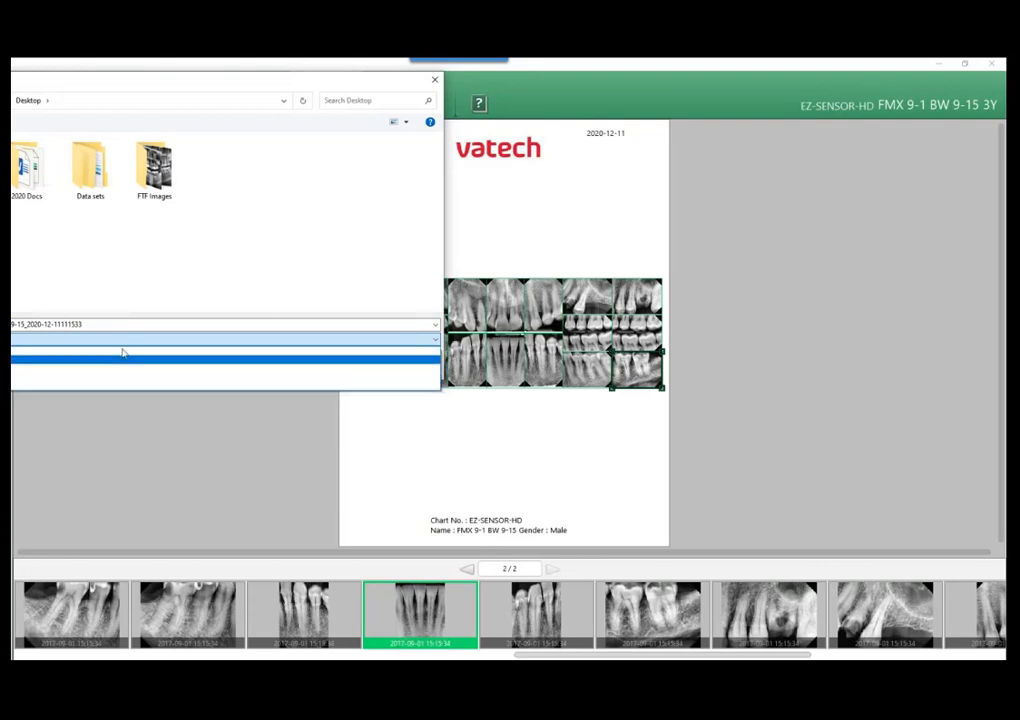
click(172, 334)
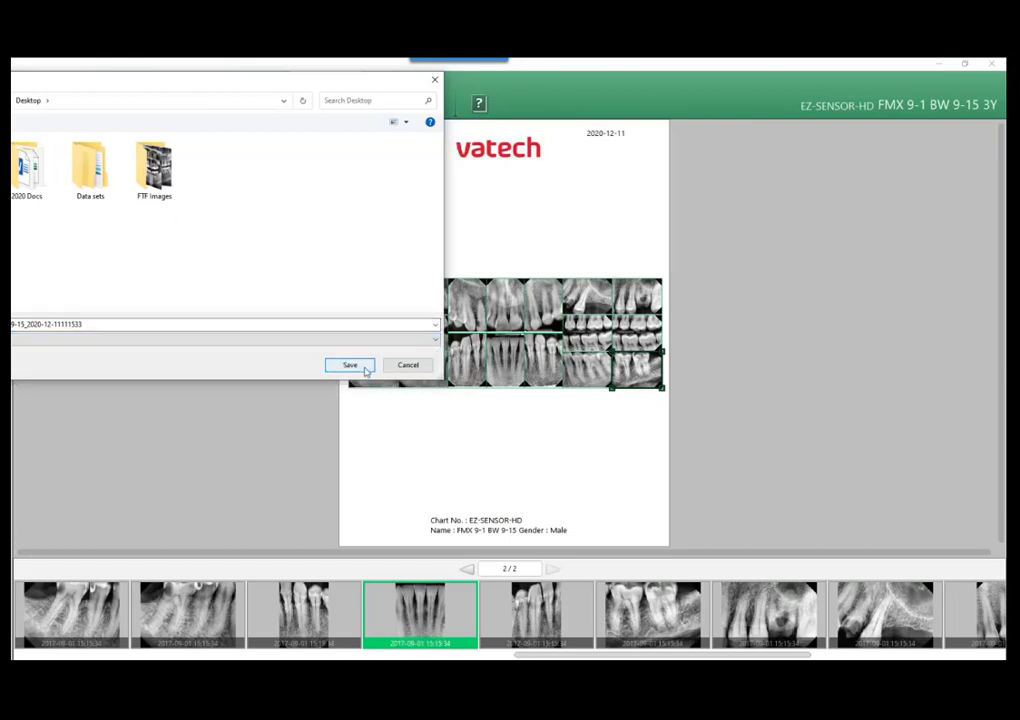
double_click(155, 181)
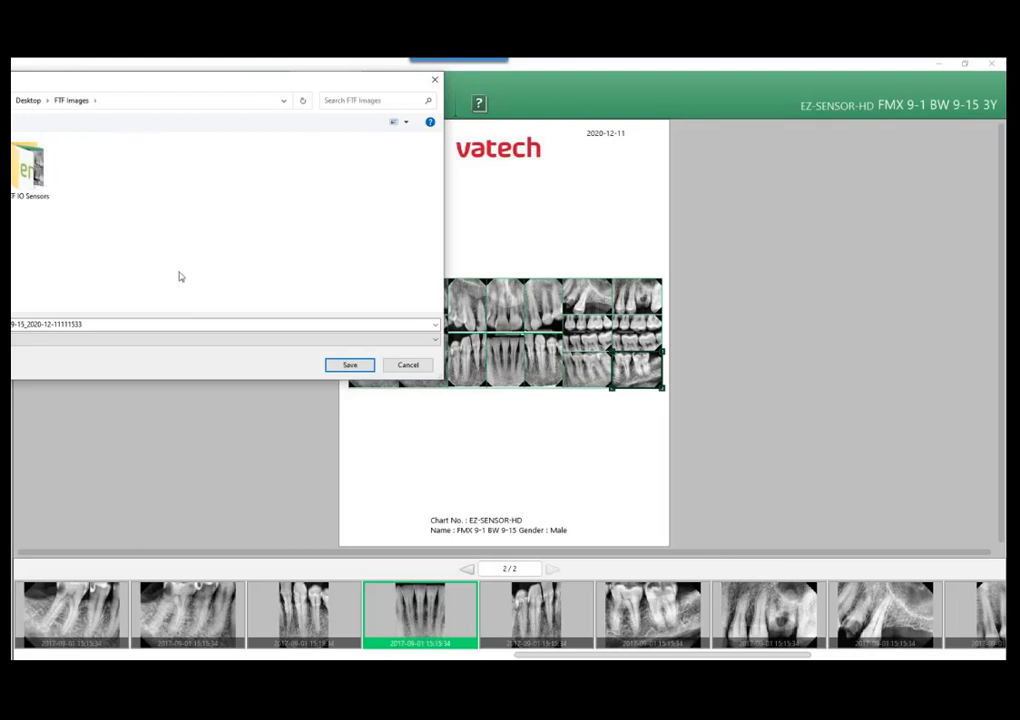
click(352, 364)
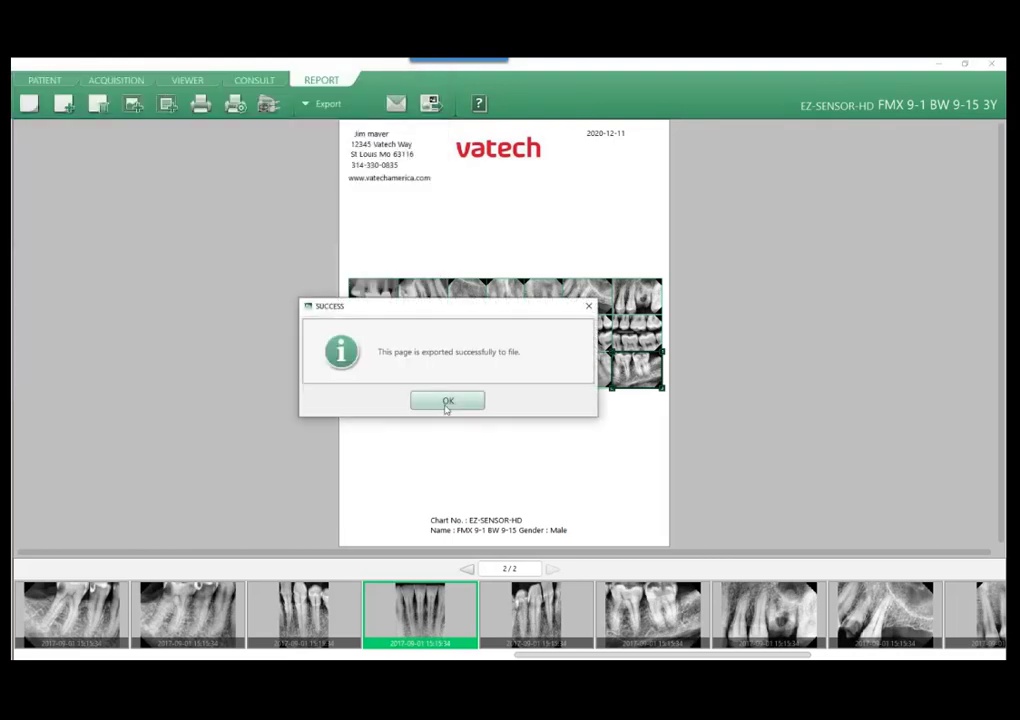
click(447, 402)
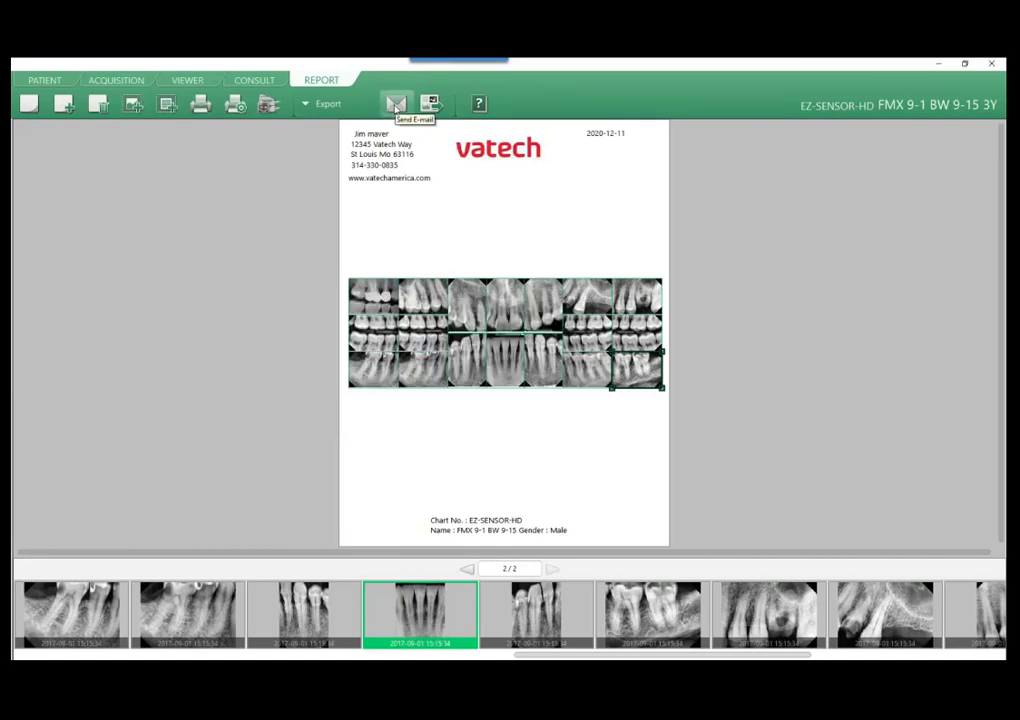
Open an e-mail for the report and review its attachments and the report and image conversion formats, keeping PDF and Original.
click(396, 104)
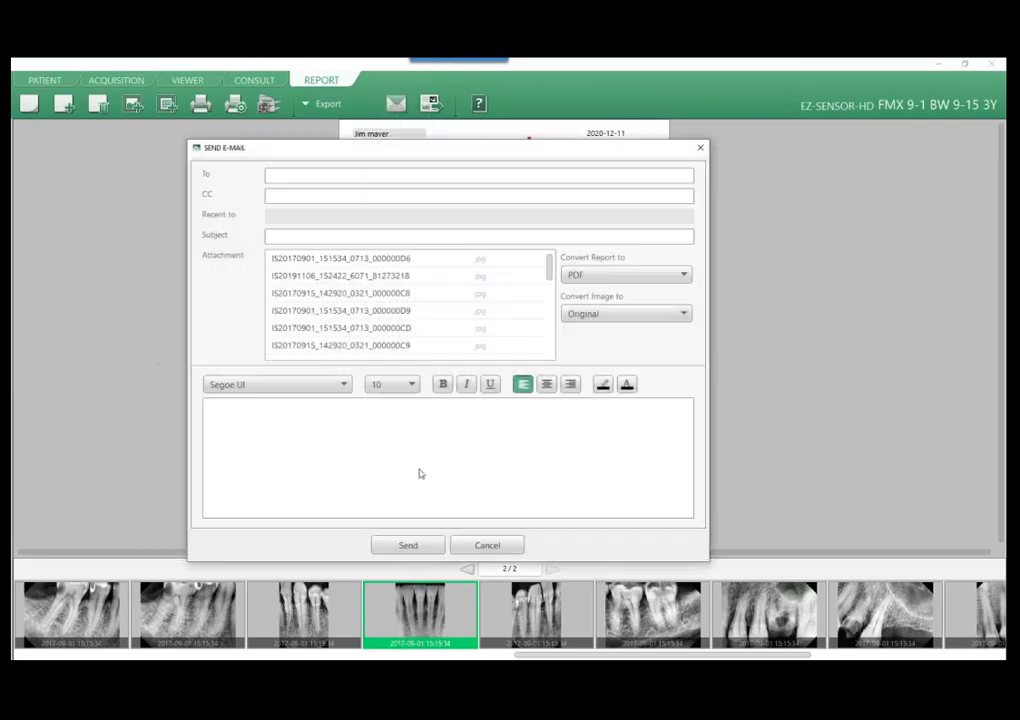
scroll(442, 275, down, 3)
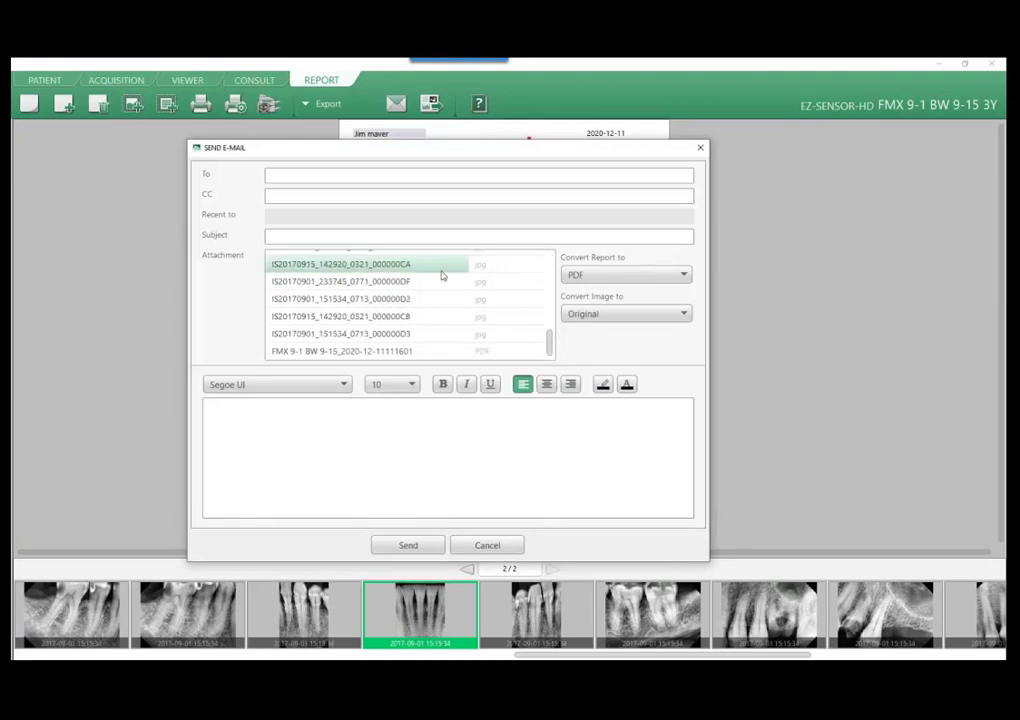
scroll(442, 275, up, 5)
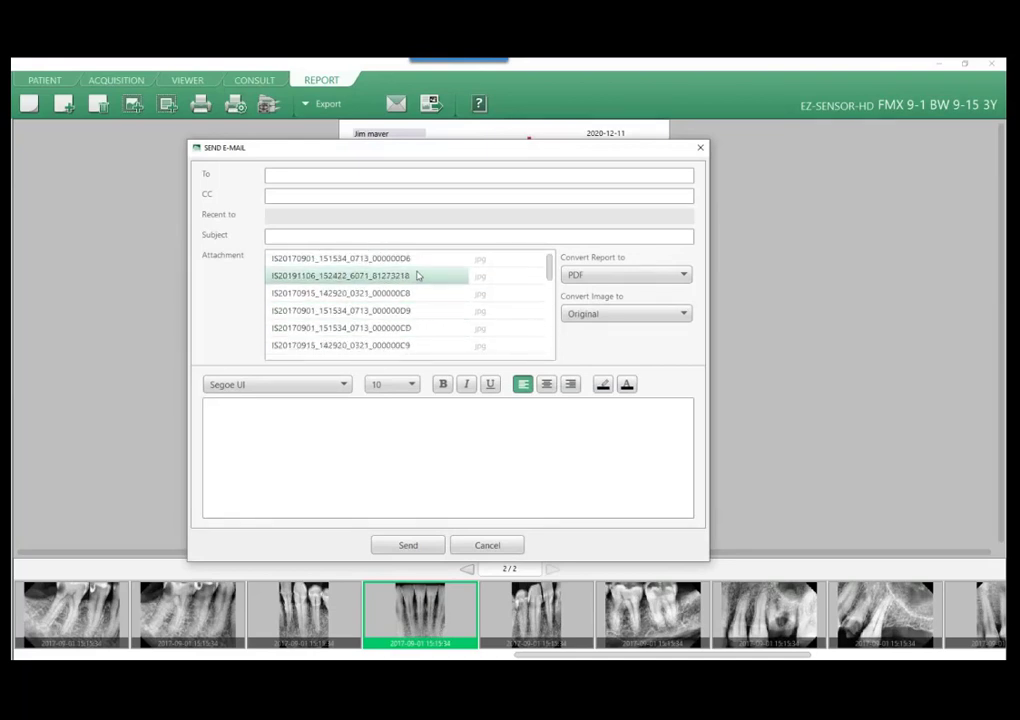
scroll(418, 274, down, 5)
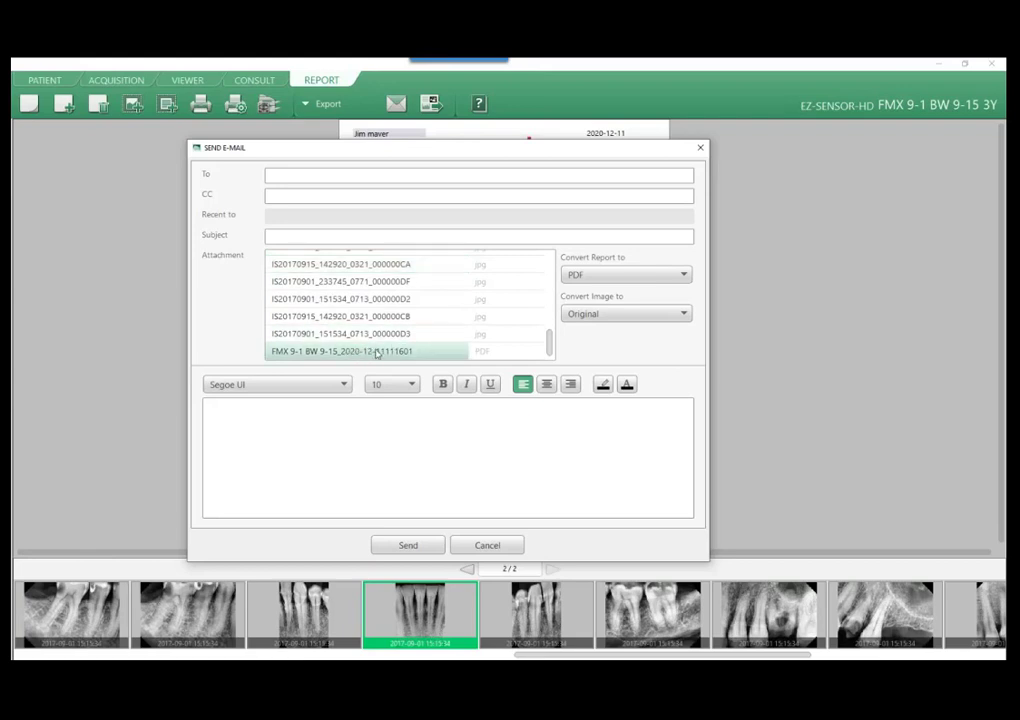
click(617, 276)
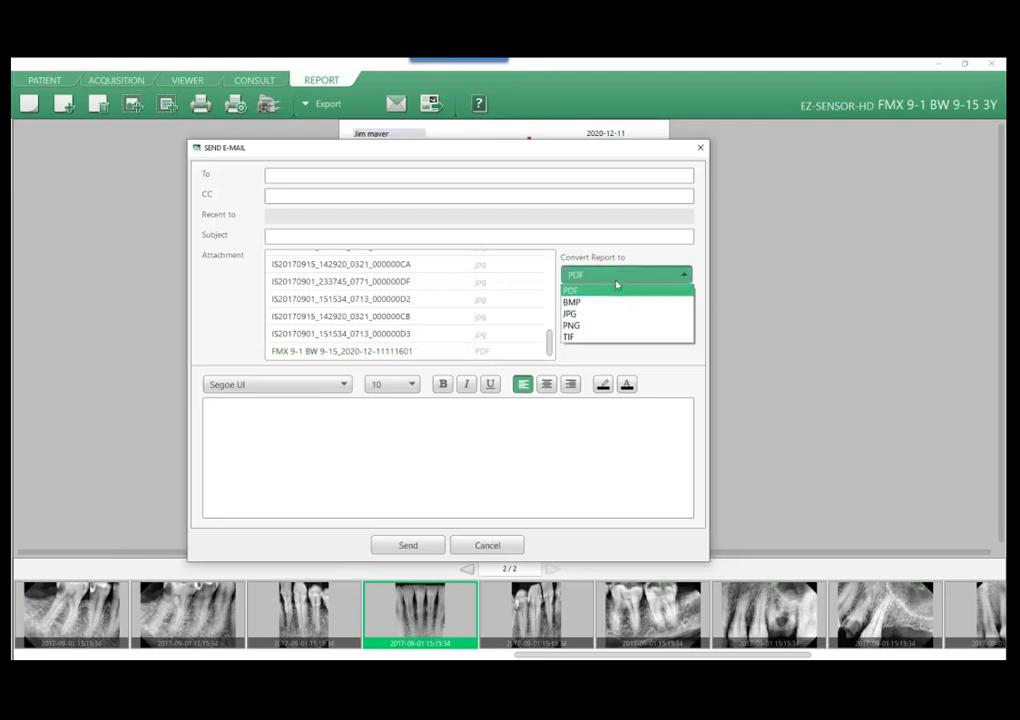
click(605, 290)
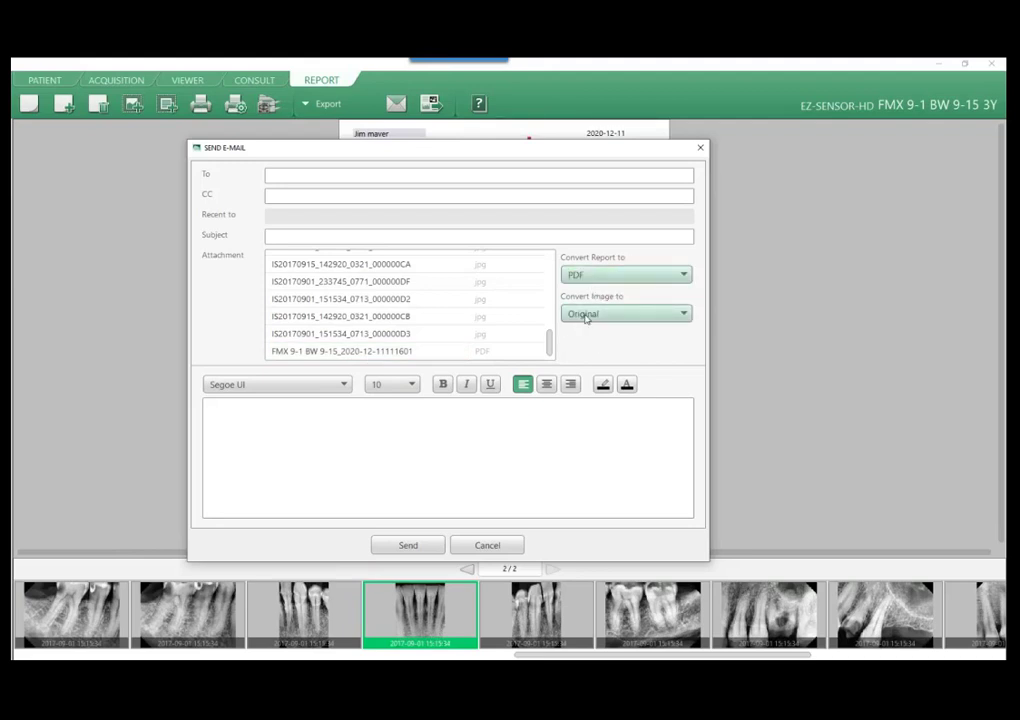
click(670, 315)
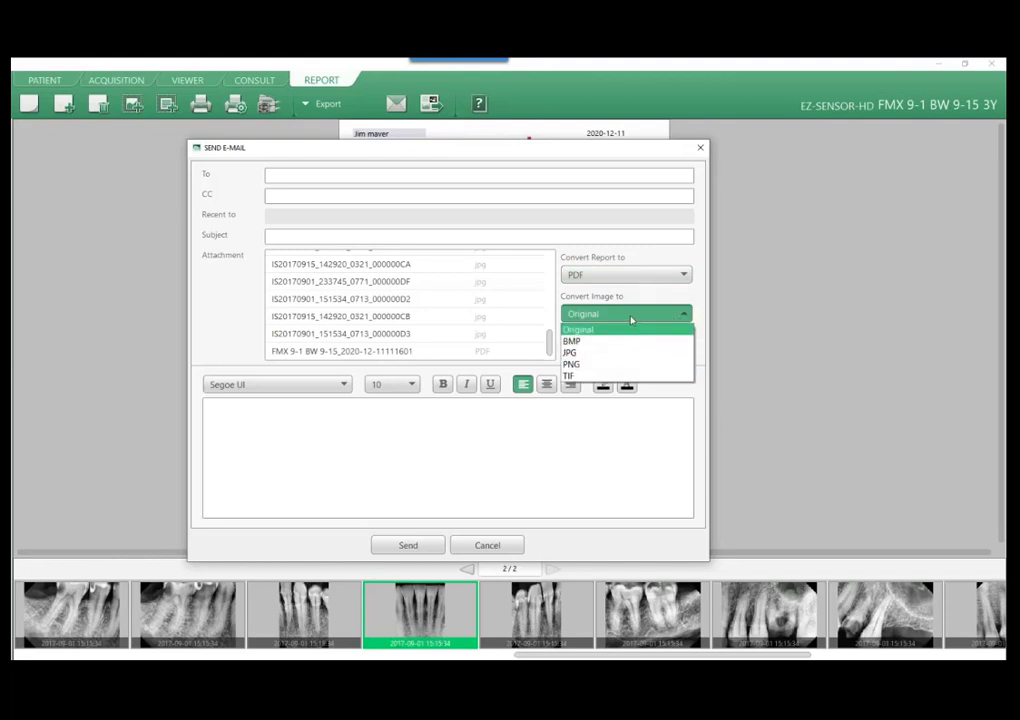
click(631, 320)
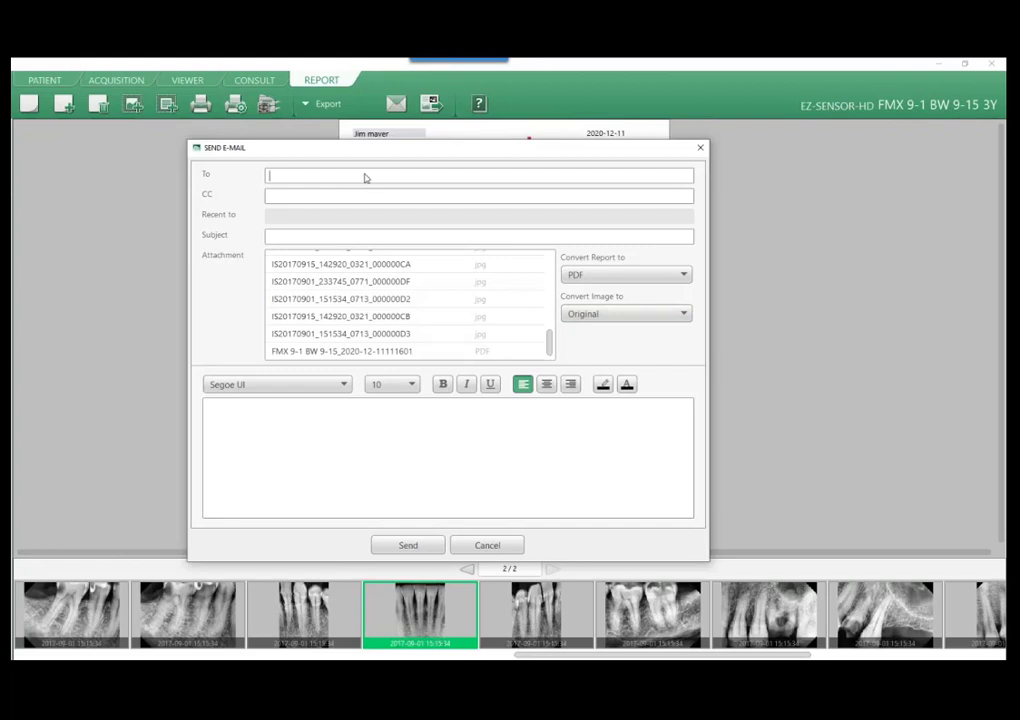
Draft the e-mail with the subject "test" and the message "body of email", and cancel it without sending.
click(340, 237)
click(262, 411)
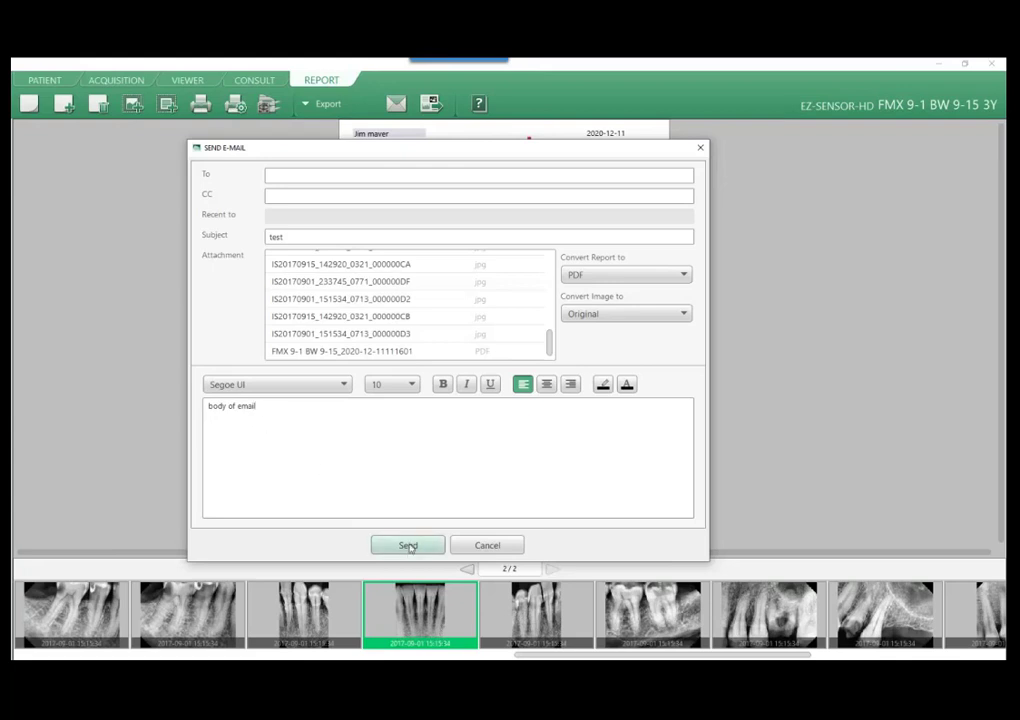
click(490, 547)
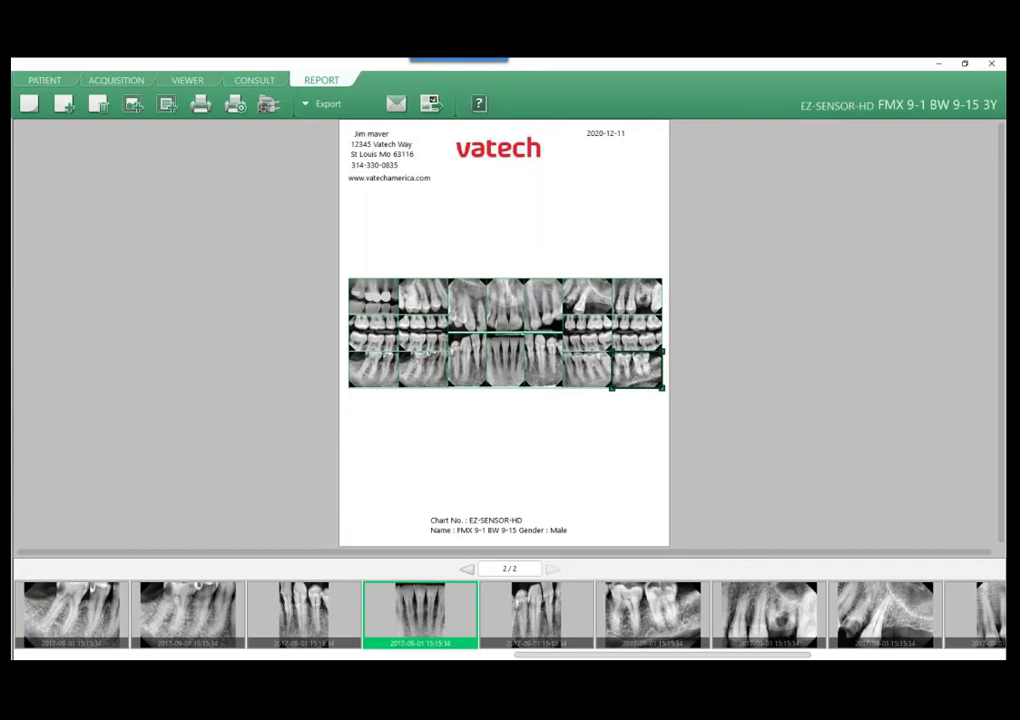
Examine the e-mail sender settings, including the SMTP port and security options, and close the settings without changes.
click(574, 168)
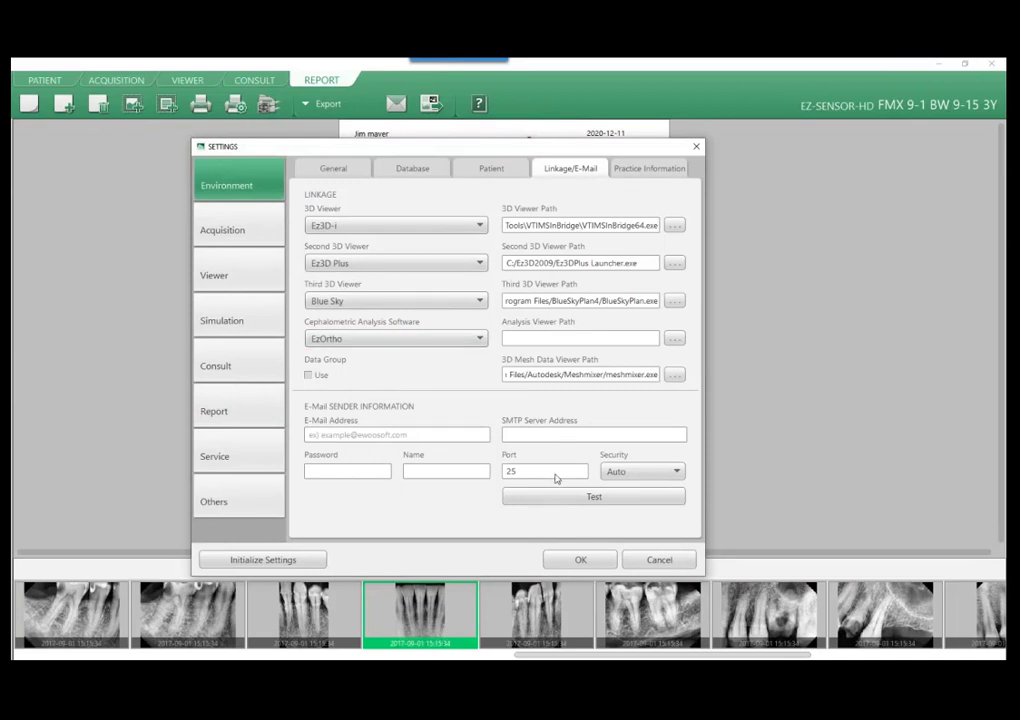
click(627, 474)
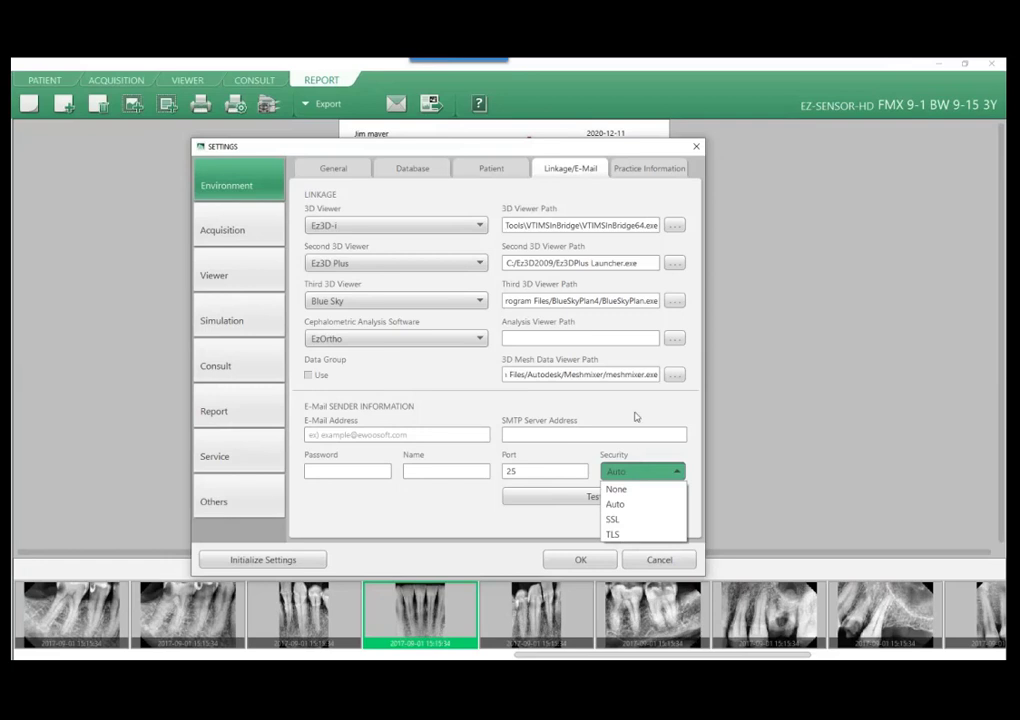
click(635, 415)
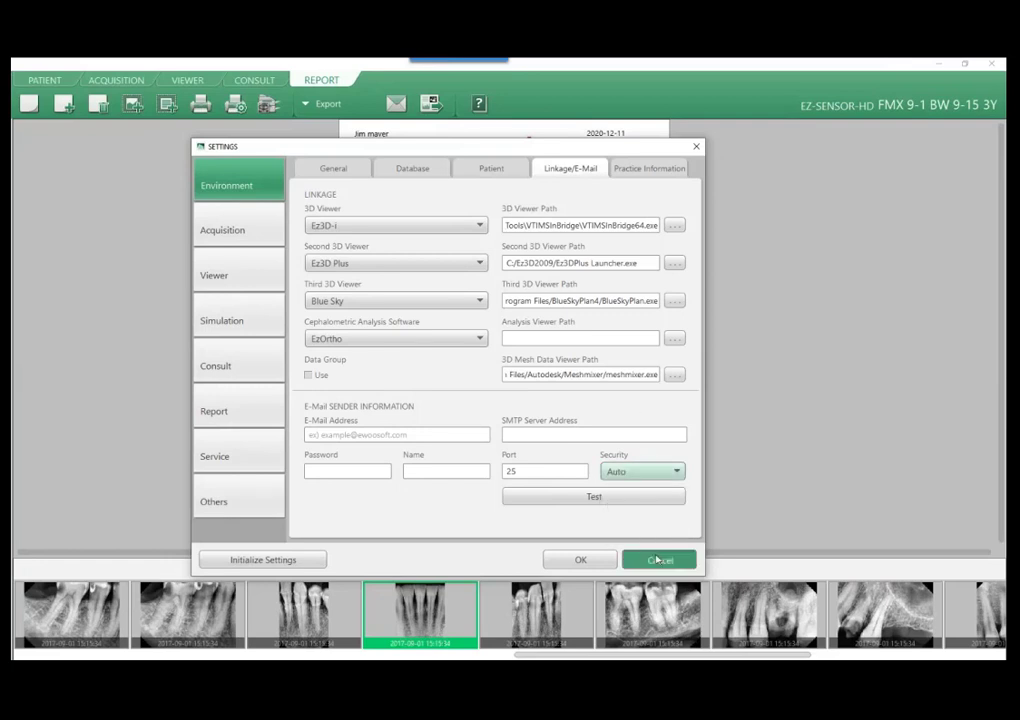
click(657, 560)
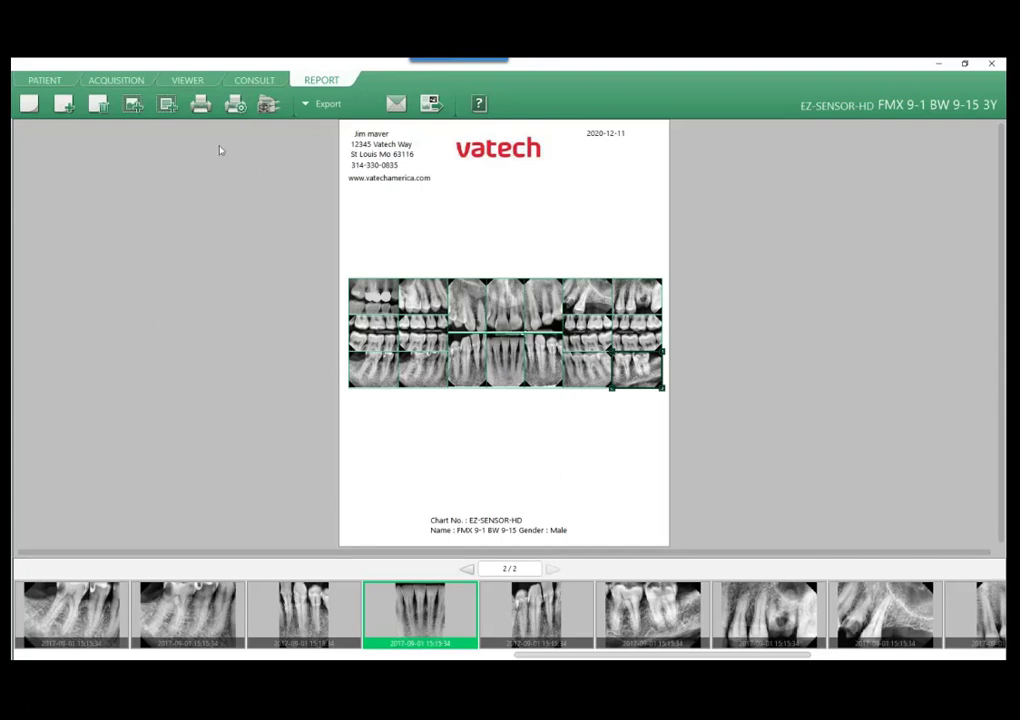
Return to the Viewer and change the FMX image layout to the default 1 X 1 layout.
click(199, 81)
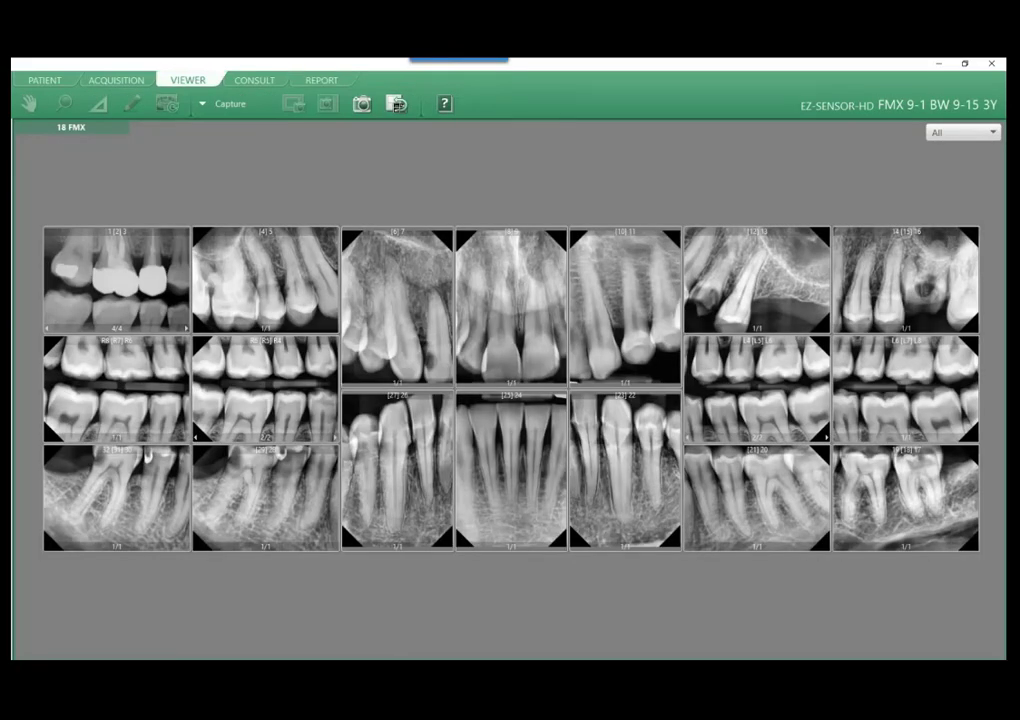
click(397, 104)
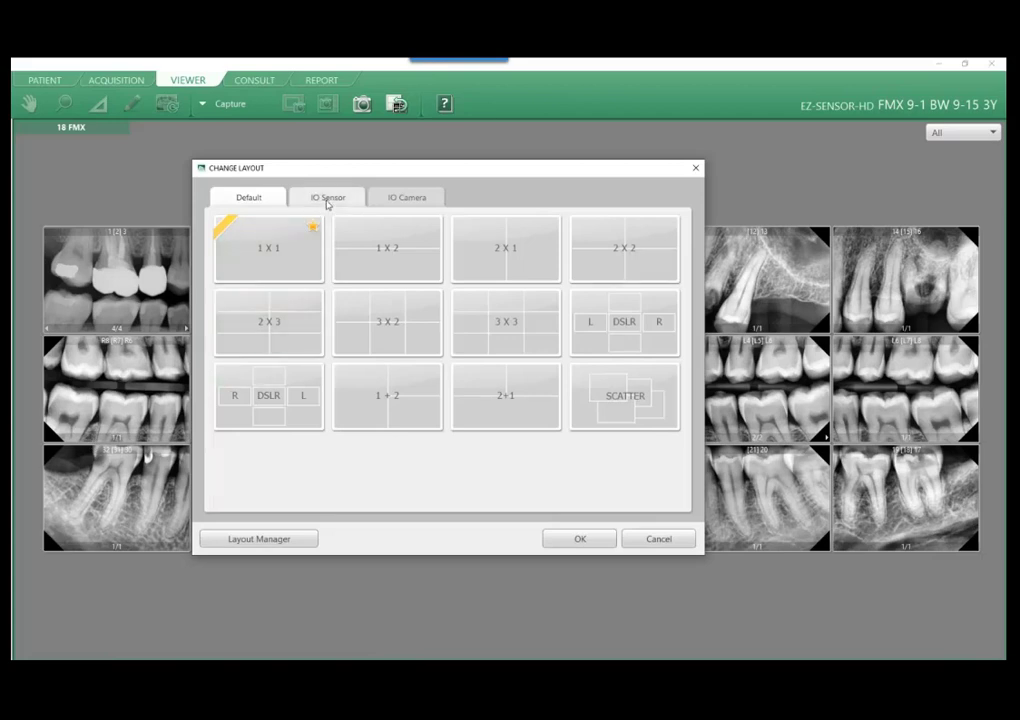
click(327, 200)
click(266, 198)
click(292, 273)
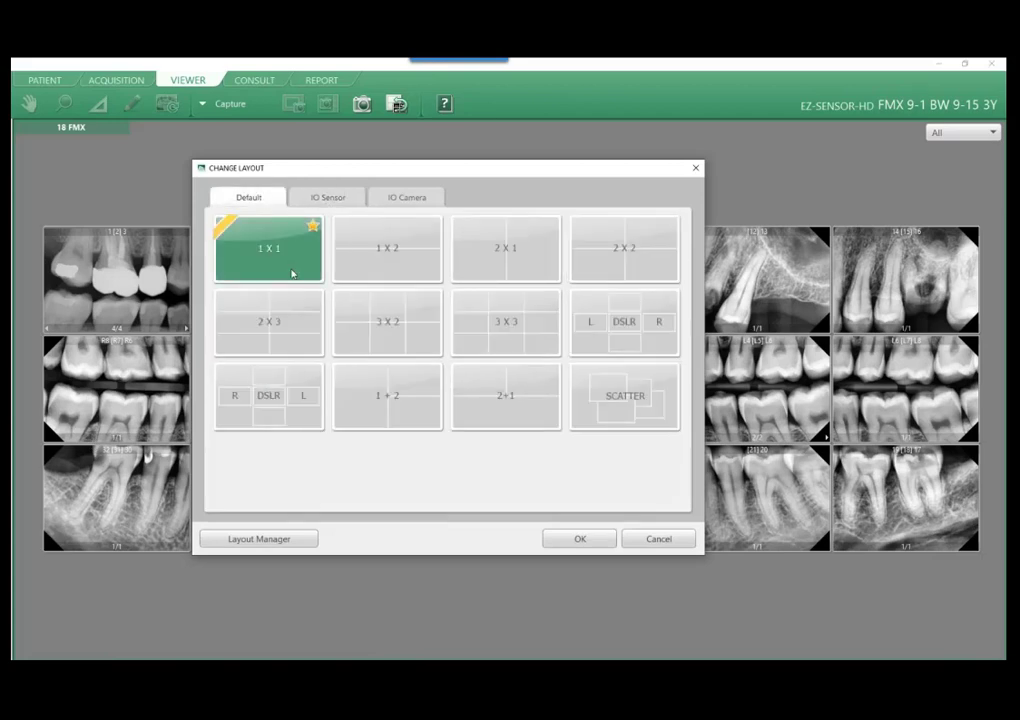
click(560, 540)
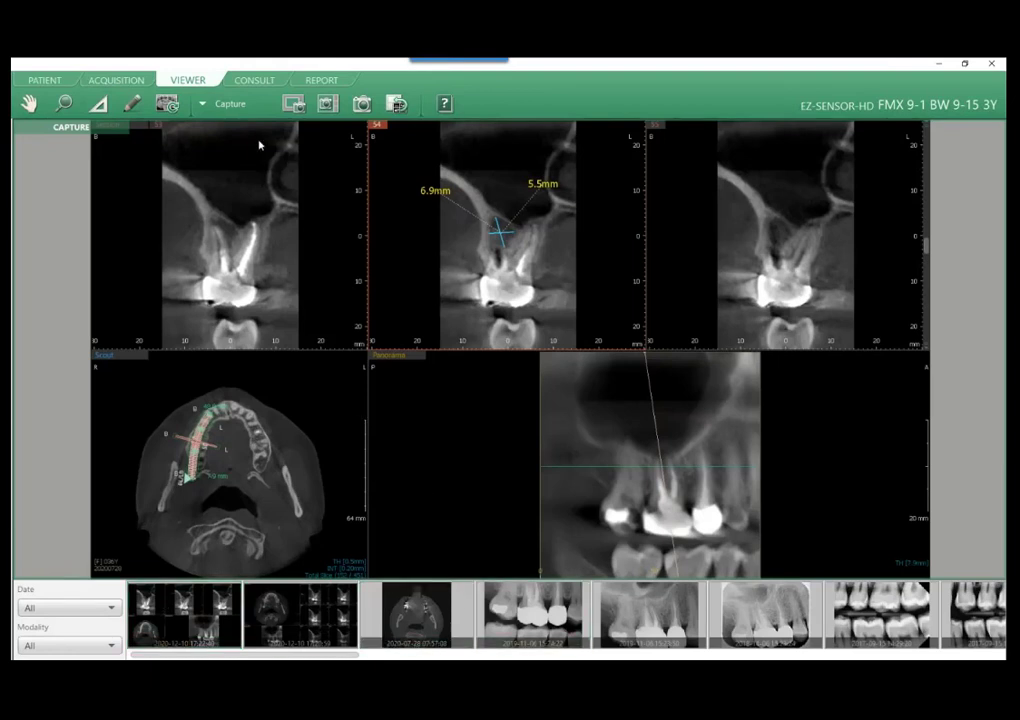
Change report page 2 to the cross-shaped template with five image boxes.
click(314, 84)
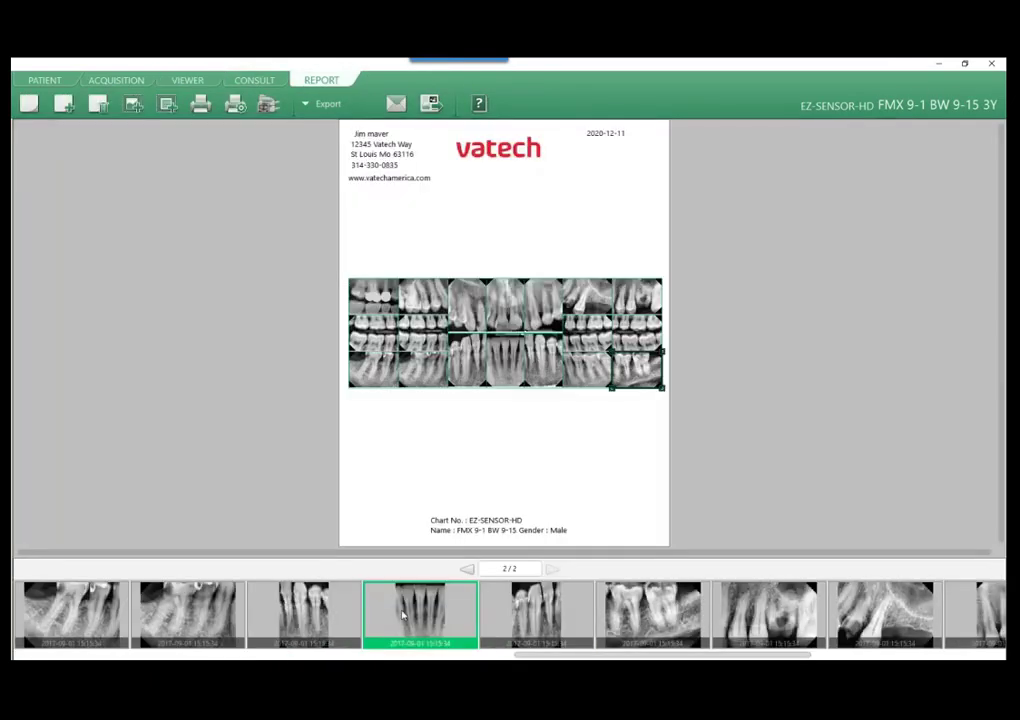
scroll(358, 609, up, 10)
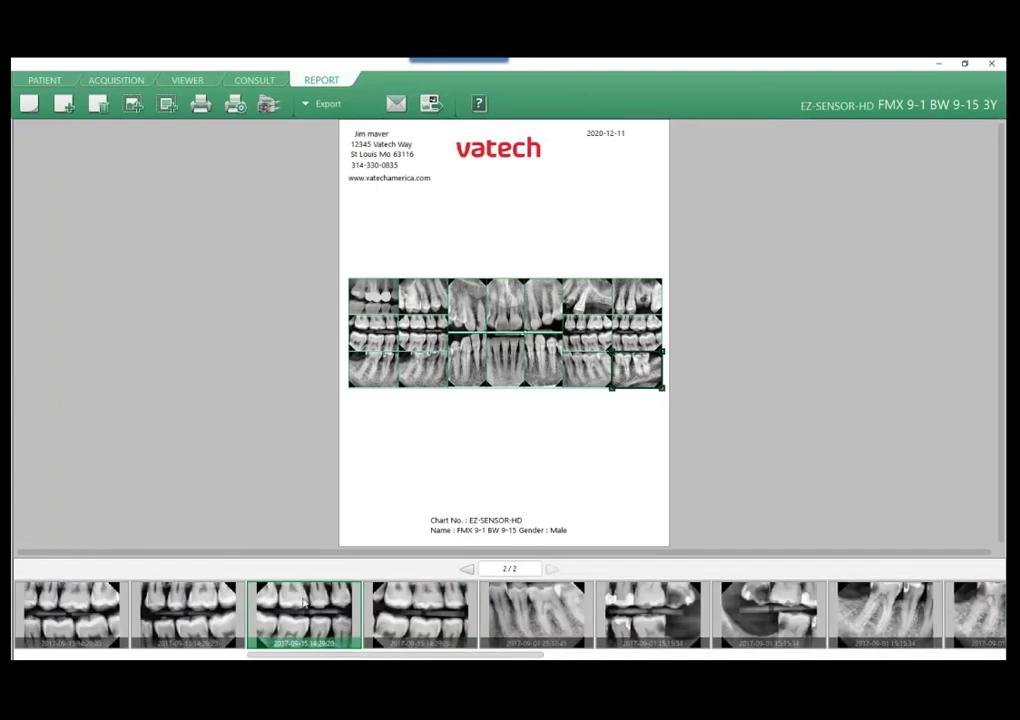
click(503, 354)
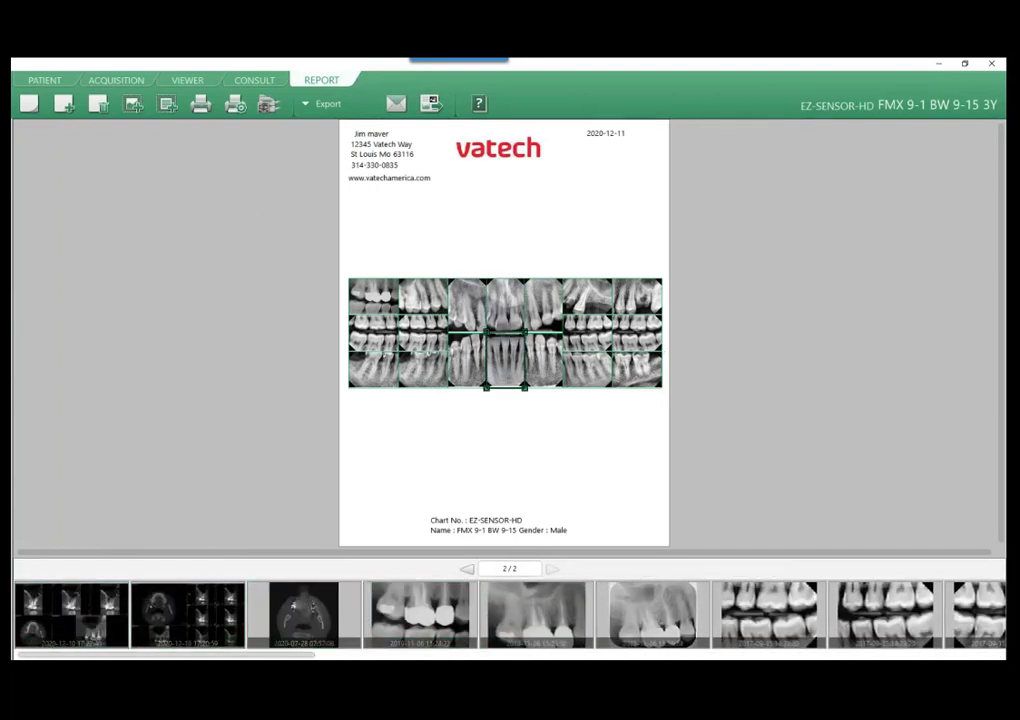
click(29, 104)
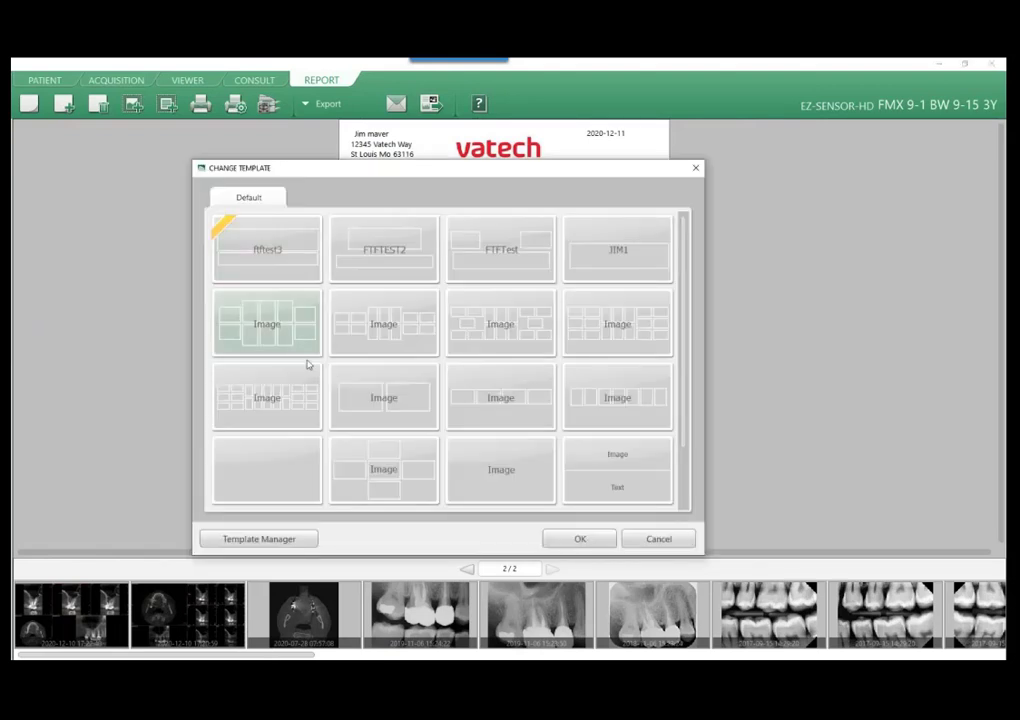
scroll(320, 390, down, 1)
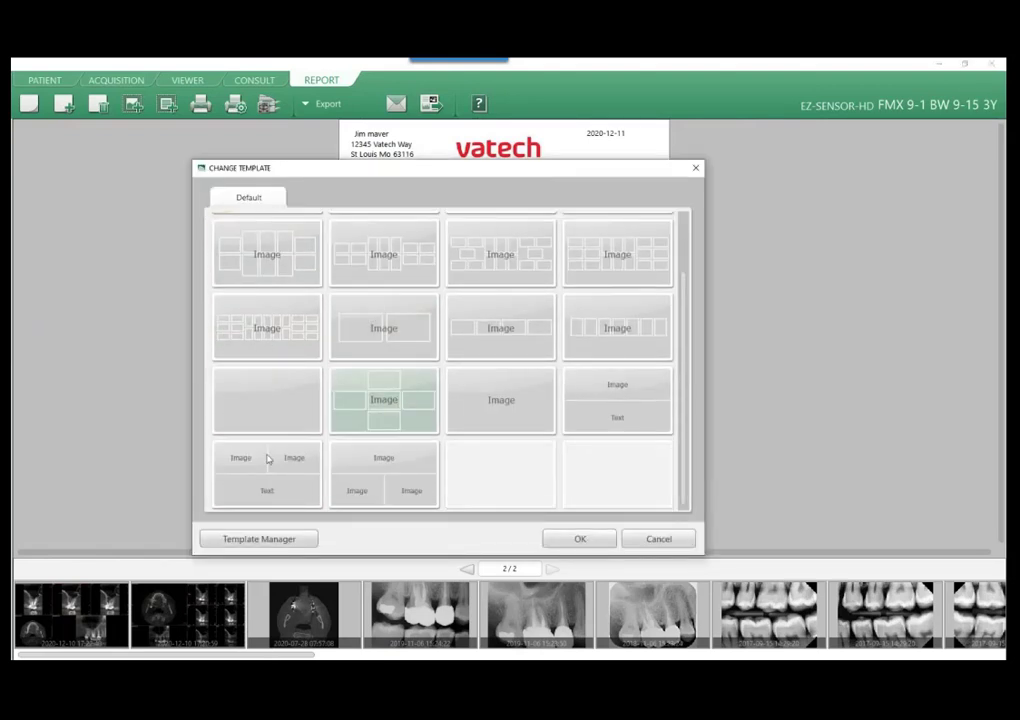
scroll(385, 435, up, 1)
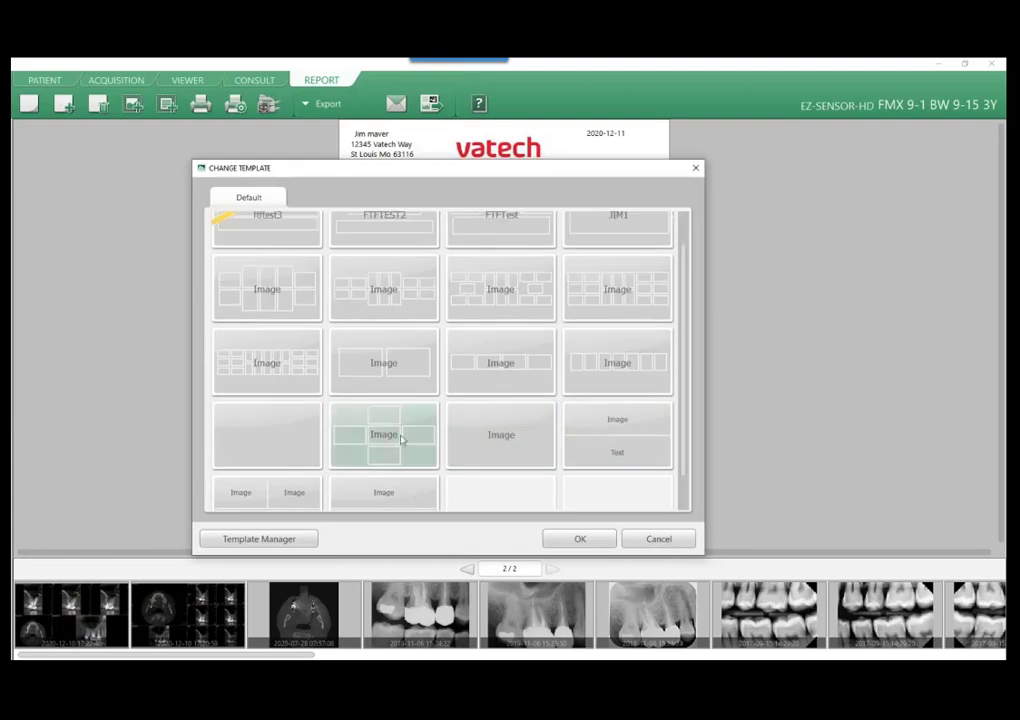
click(393, 445)
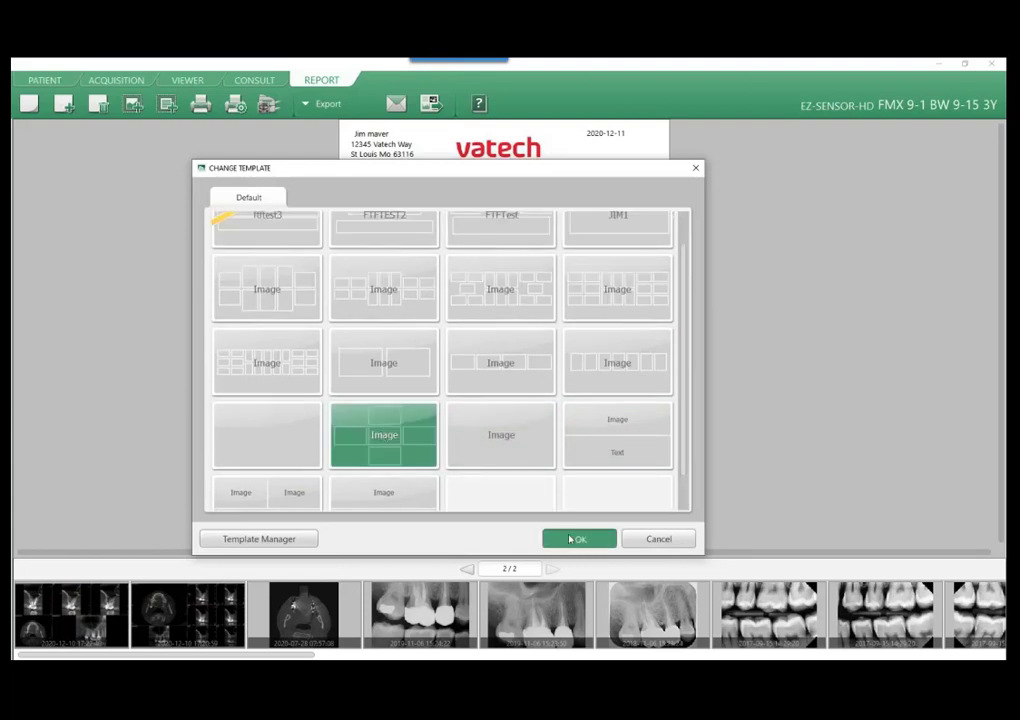
click(580, 539)
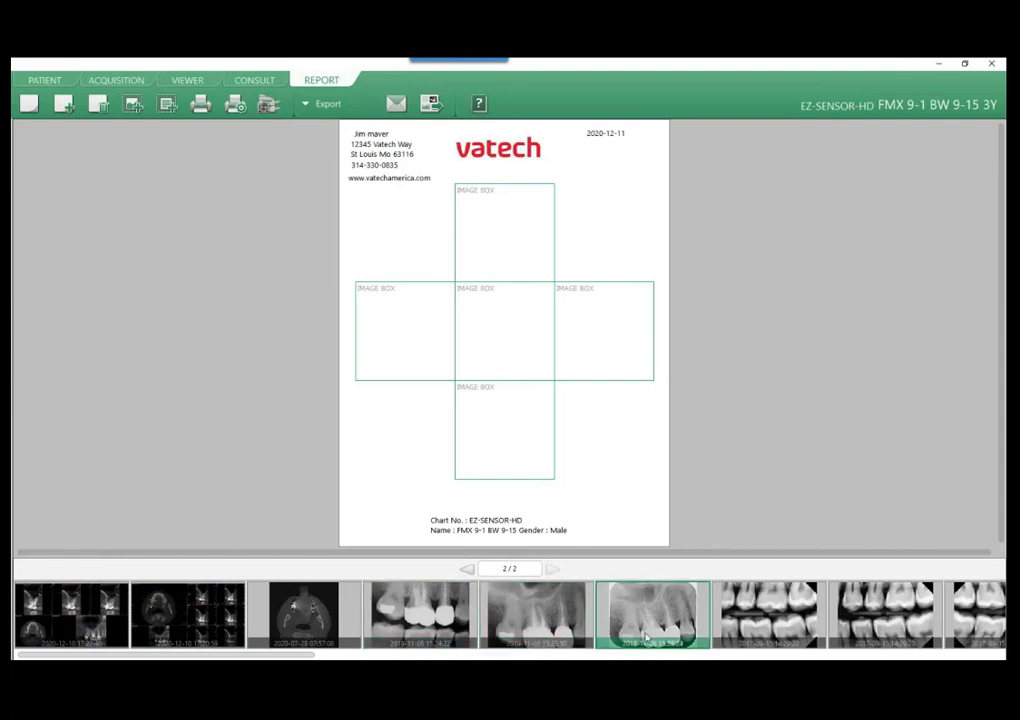
Place two periapical images and two CT captures in the four outer image boxes, and save the report with the comment "Oral Su".
drag(655, 627, 507, 432)
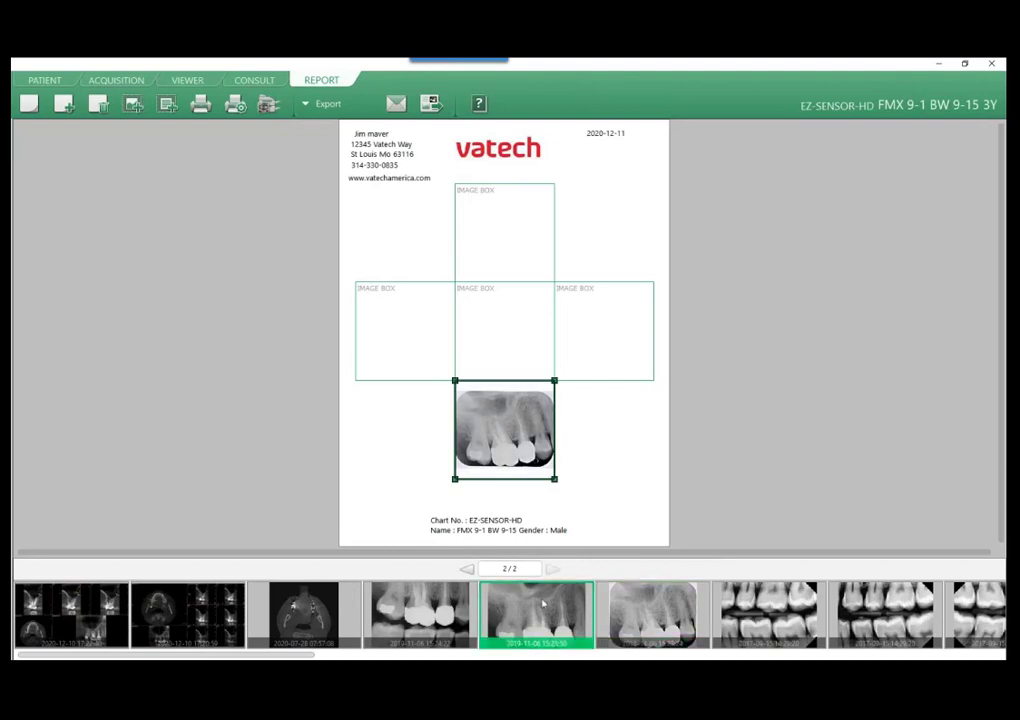
drag(543, 603, 405, 330)
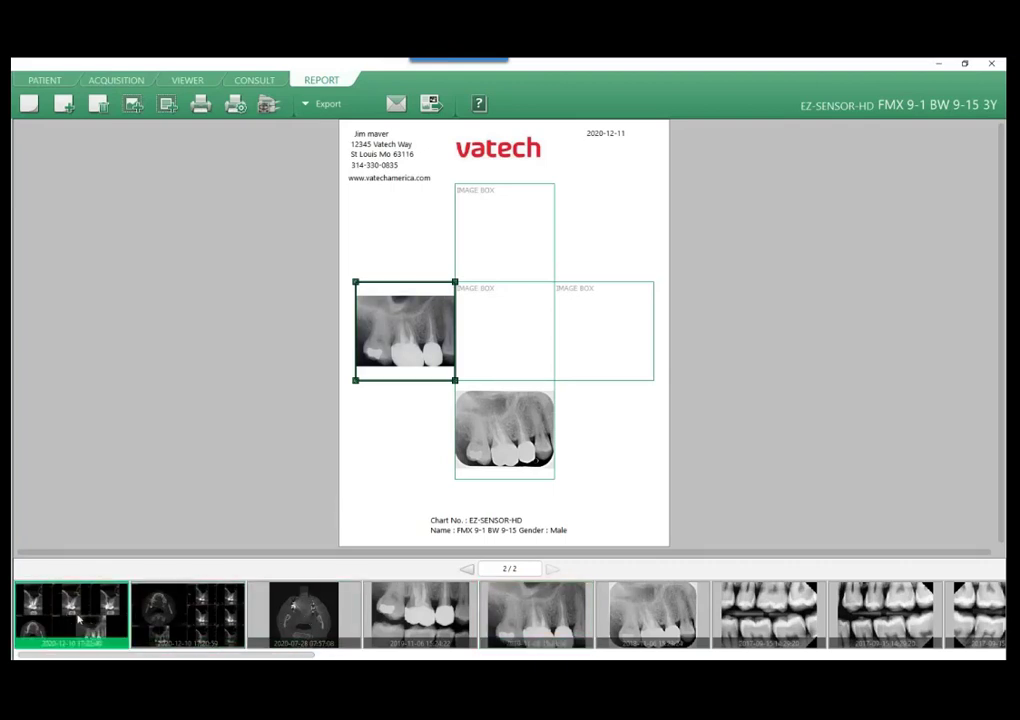
drag(80, 620, 604, 330)
drag(234, 601, 505, 232)
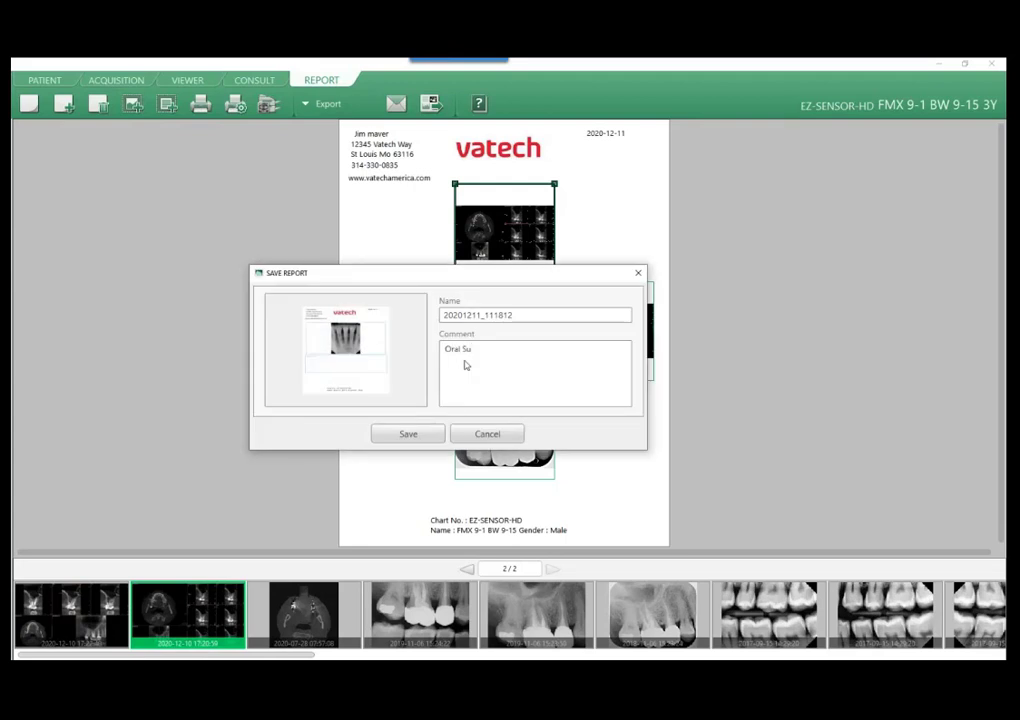
click(408, 434)
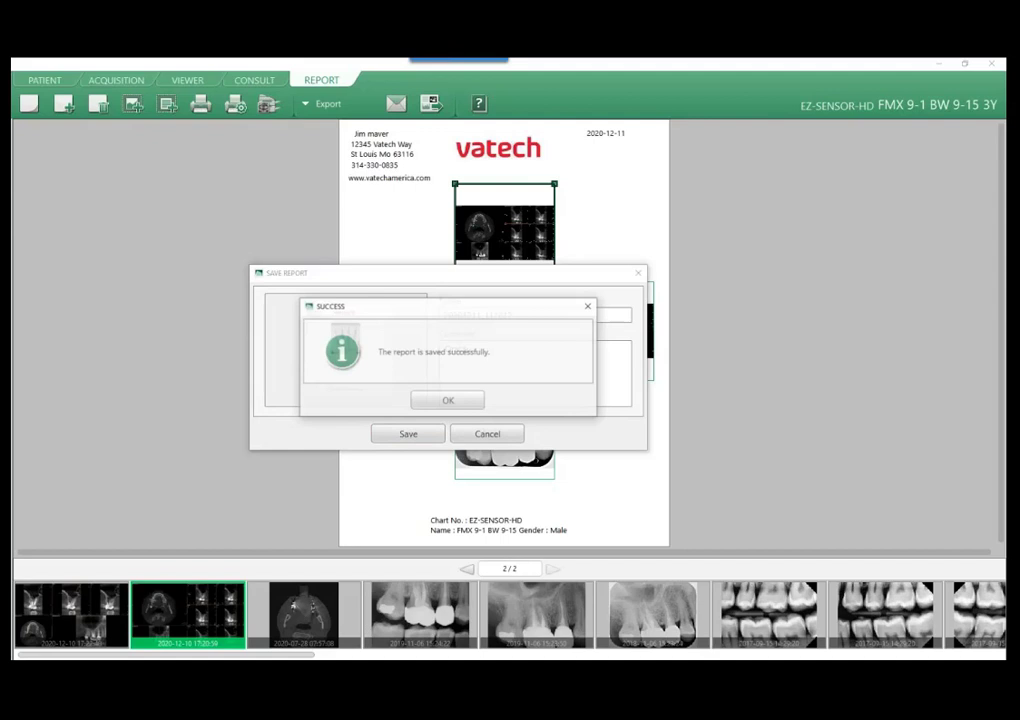
click(446, 401)
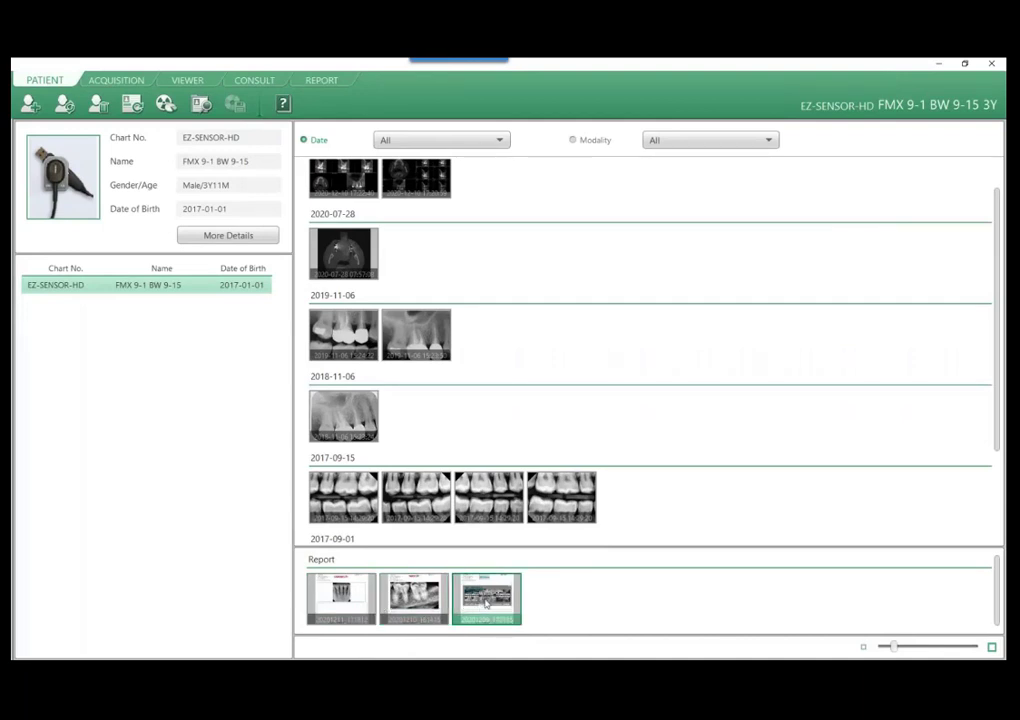
View the saved FMX and molar reports from the patient's report list, returning to the patient record after each.
double_click(487, 600)
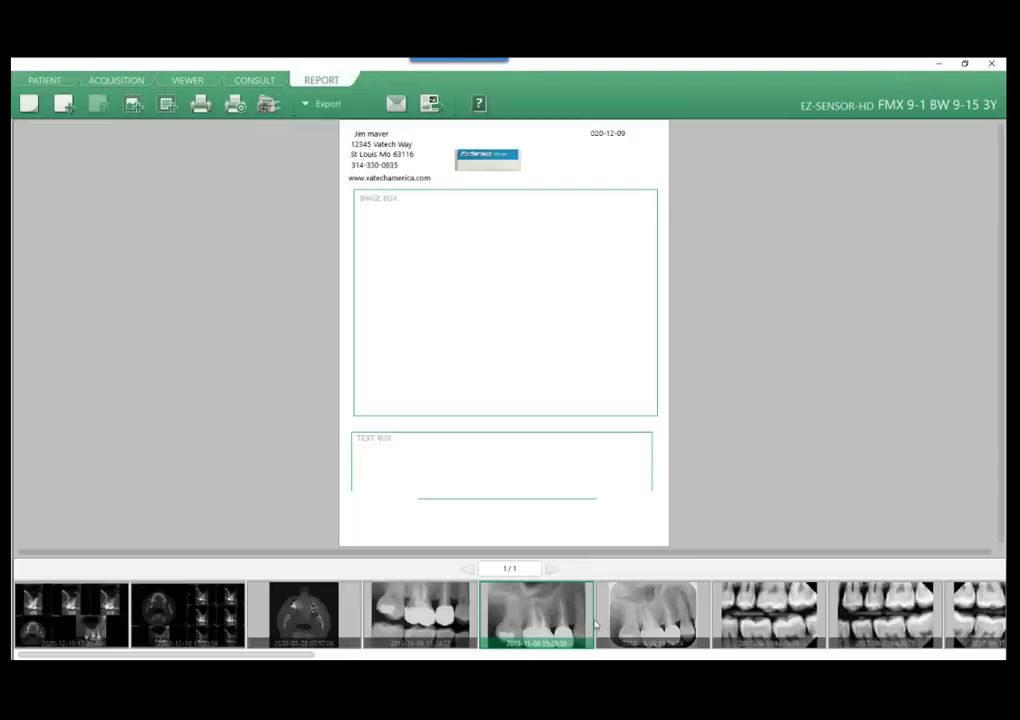
click(44, 80)
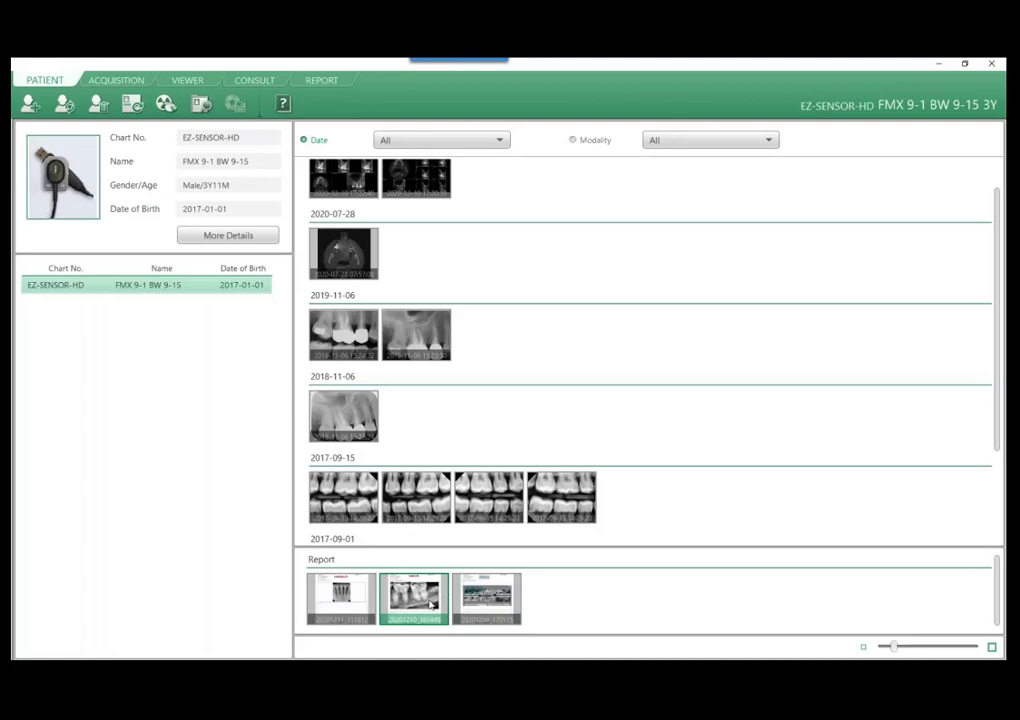
double_click(432, 604)
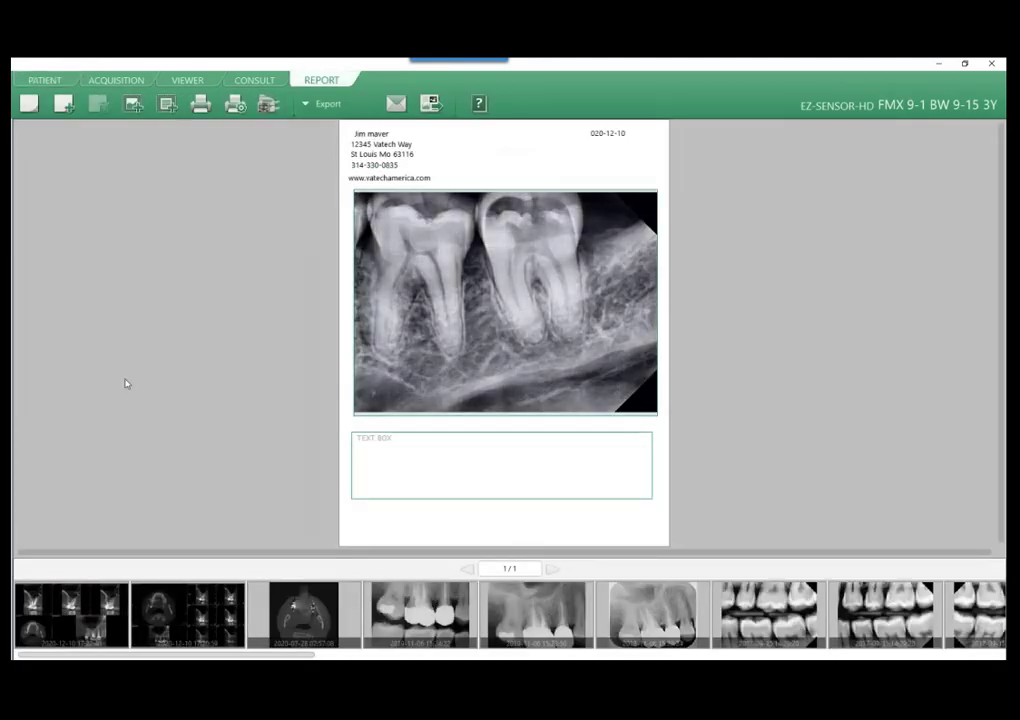
click(44, 80)
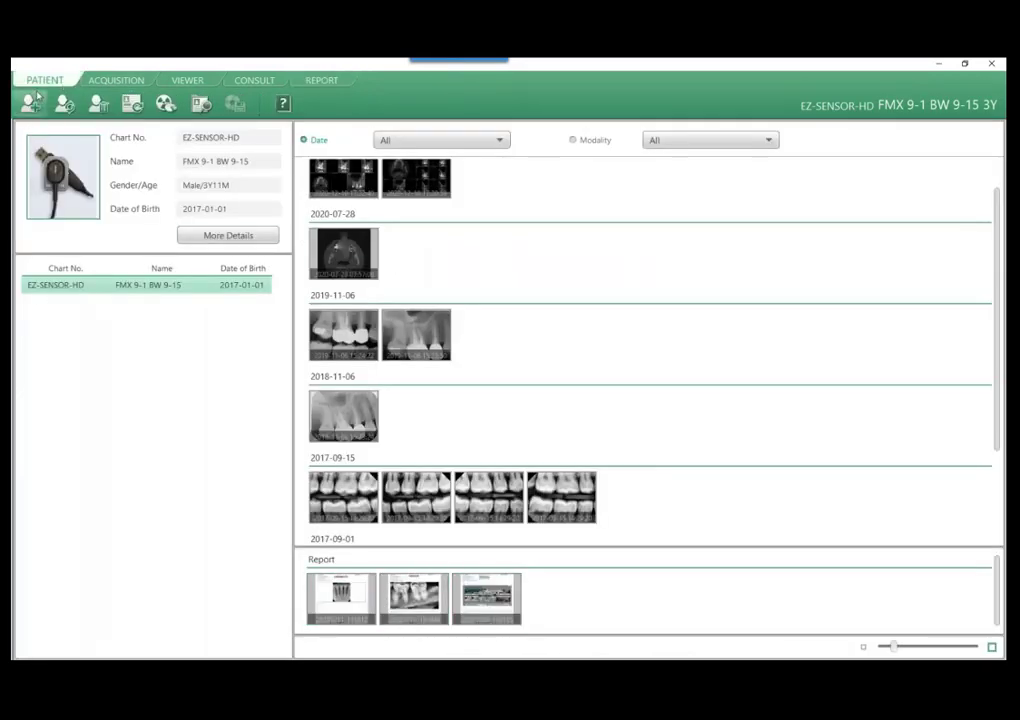
Delete the saved report with the comment "ftf test" from the saved reports list, and close the list without opening a report.
click(337, 84)
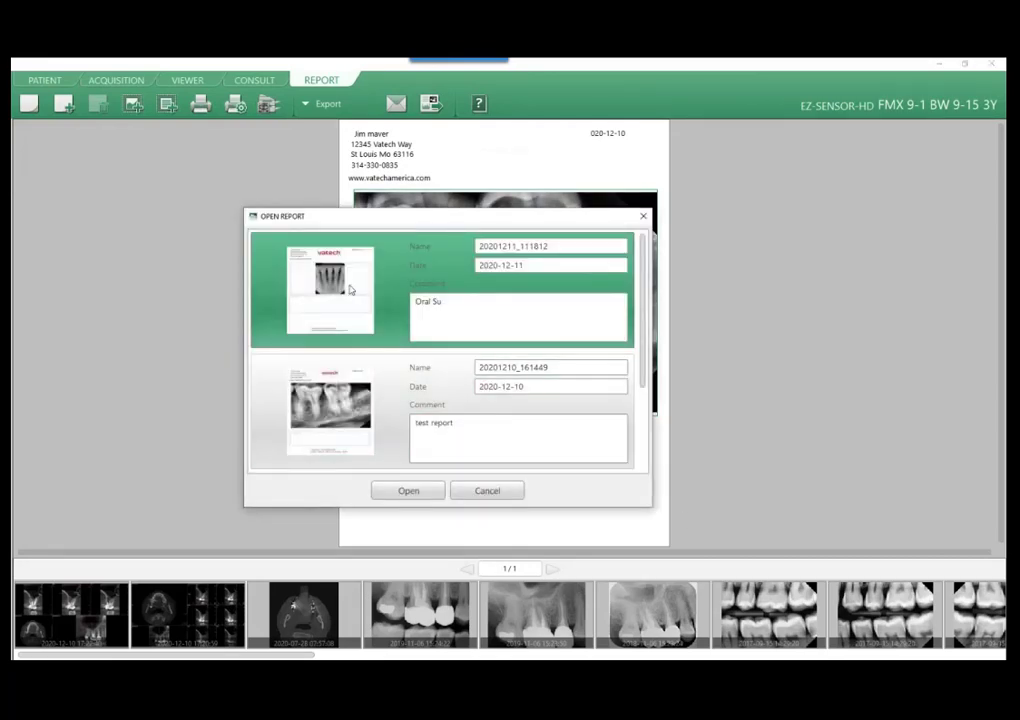
scroll(350, 291, down, 2)
click(347, 400)
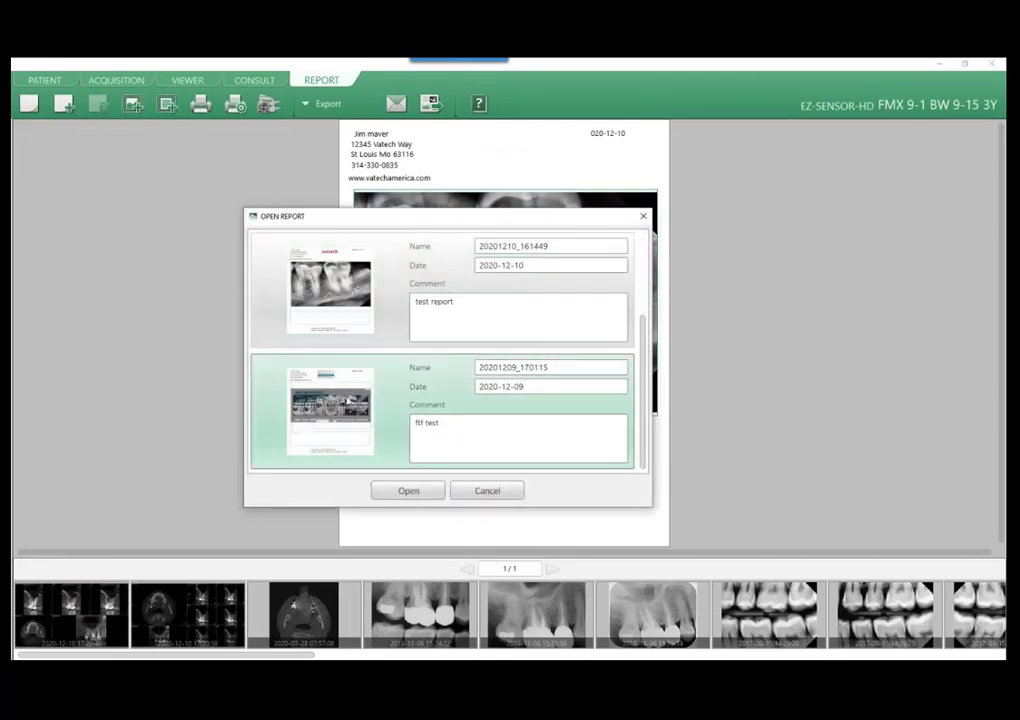
right_click(350, 389)
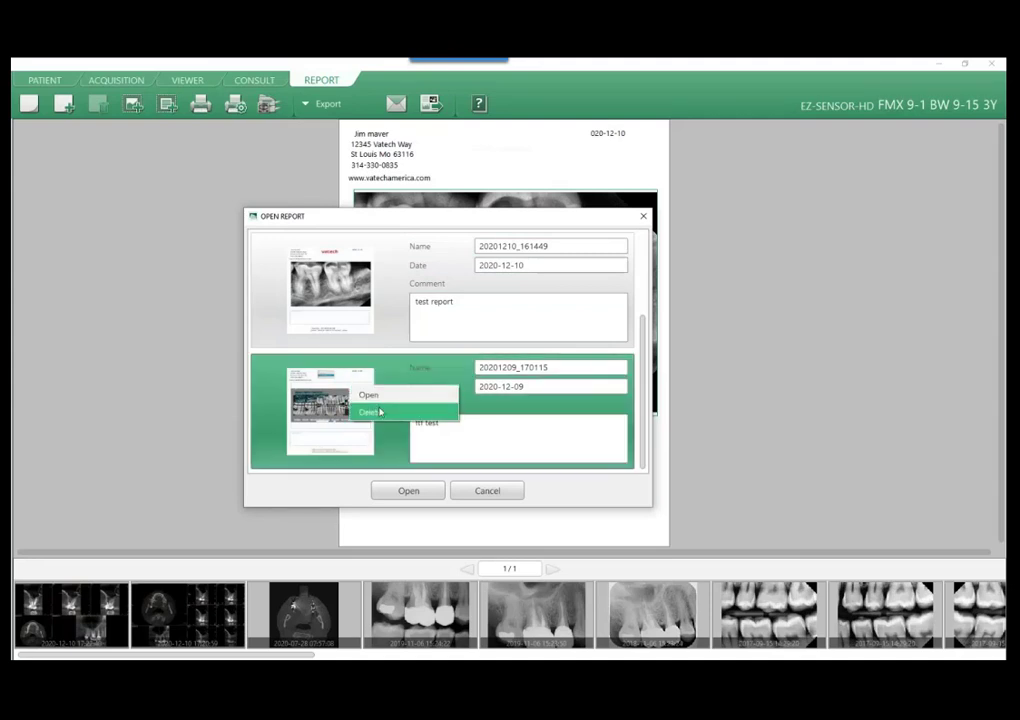
click(380, 412)
click(418, 398)
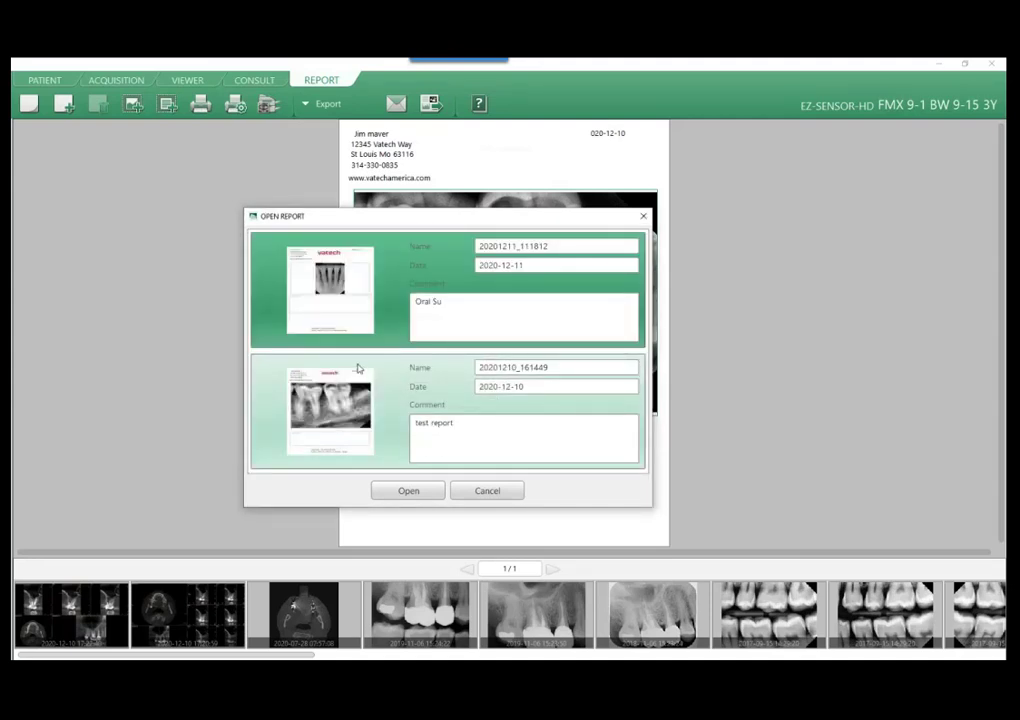
click(489, 491)
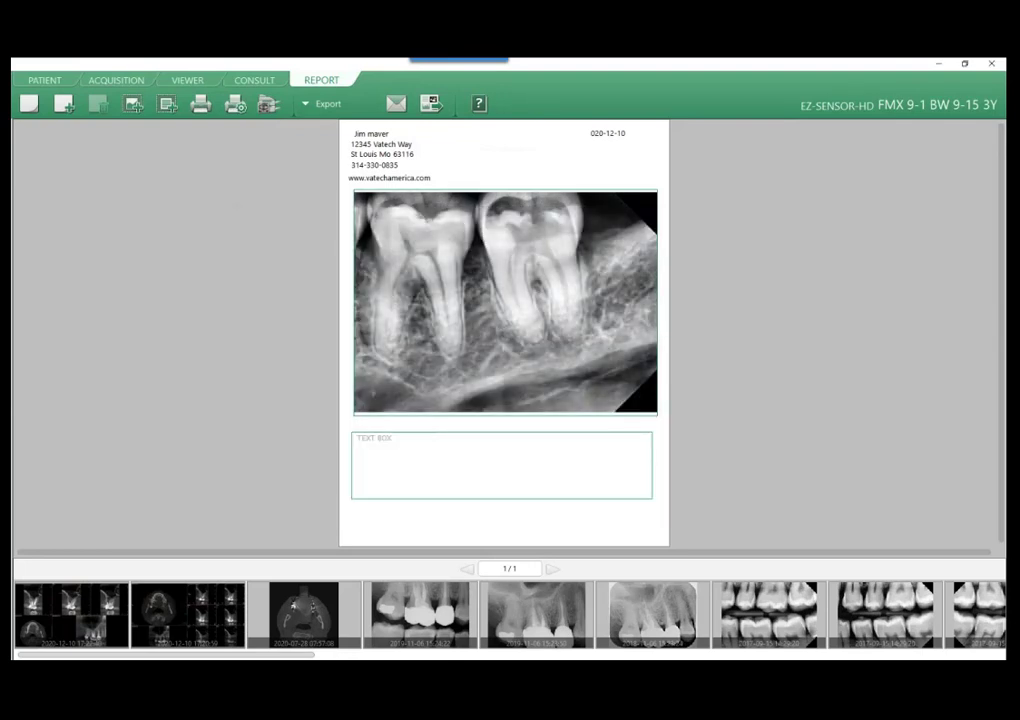
Change the report page to the ftftest3 template.
click(314, 109)
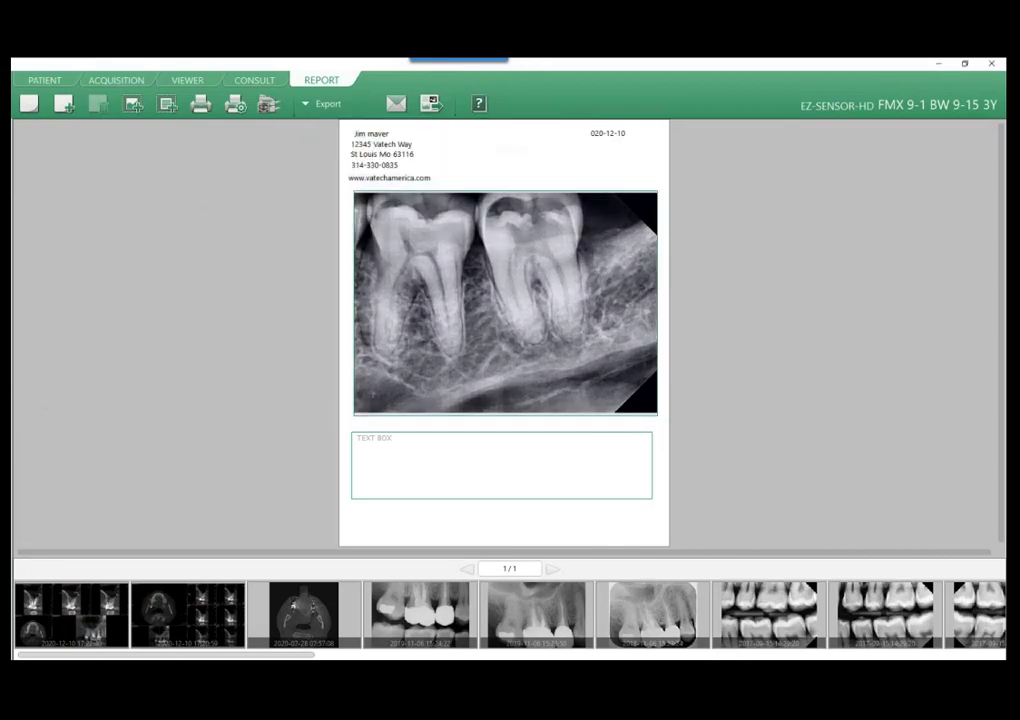
click(30, 104)
click(290, 255)
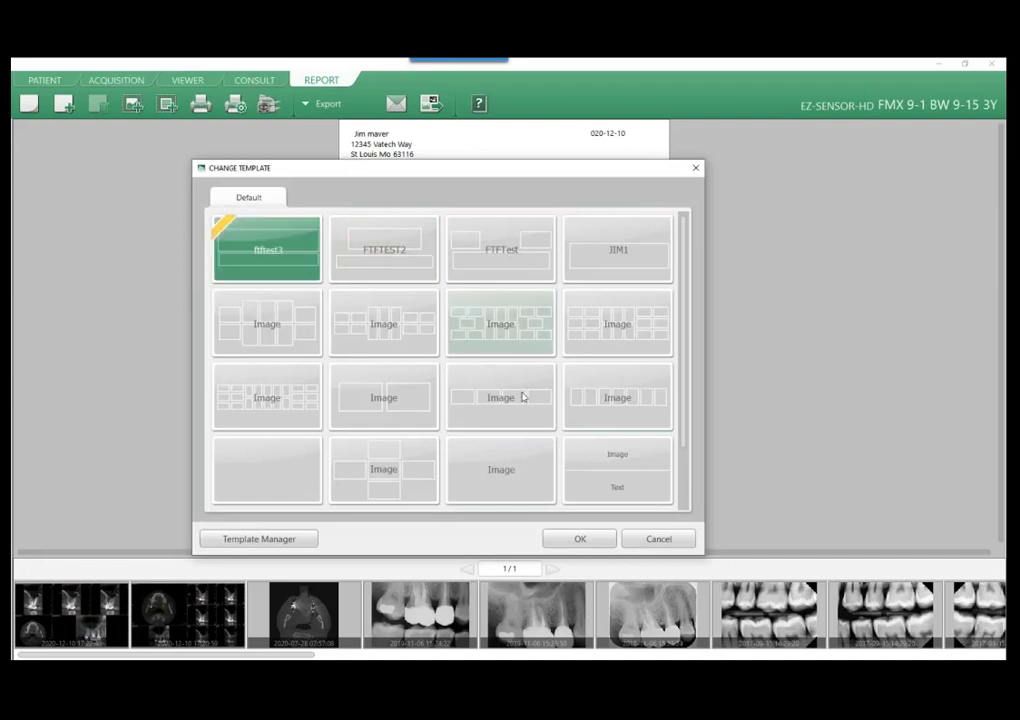
click(582, 539)
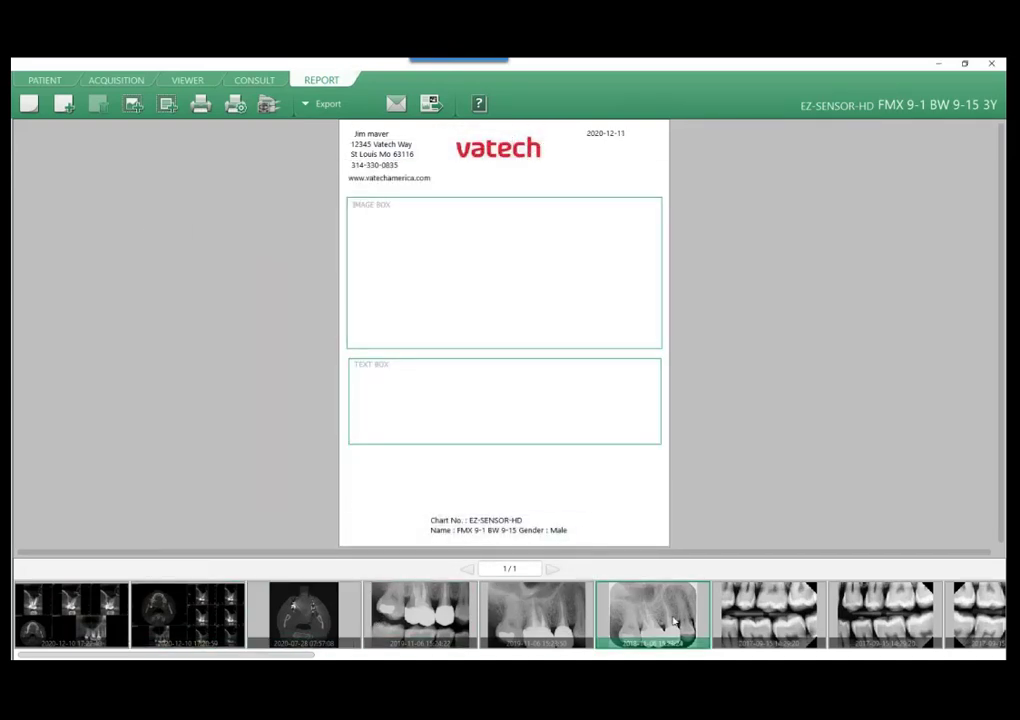
Place the lower anterior periapical image in the report's image box and activate the text box below it.
scroll(593, 622, down, 10)
scroll(593, 622, down, 1)
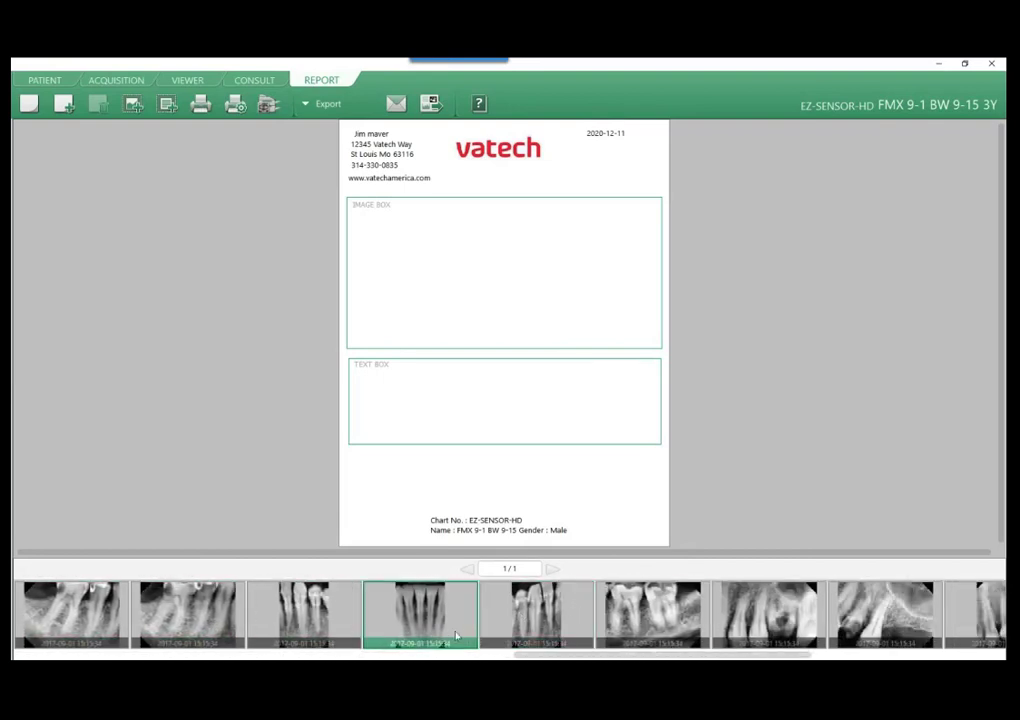
drag(450, 620, 508, 314)
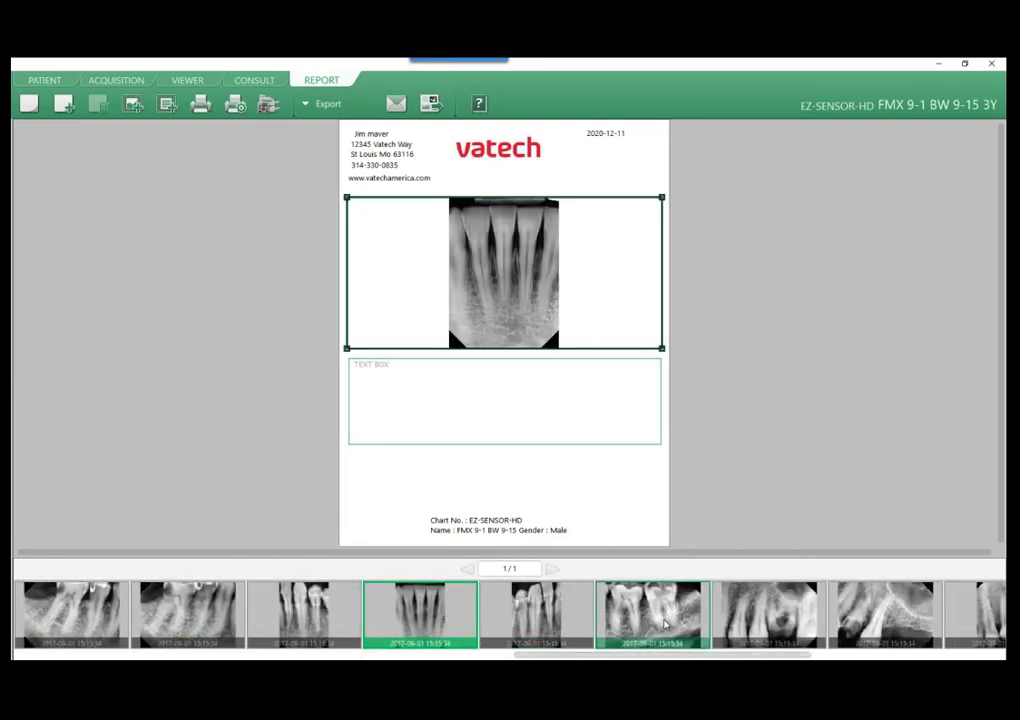
click(446, 401)
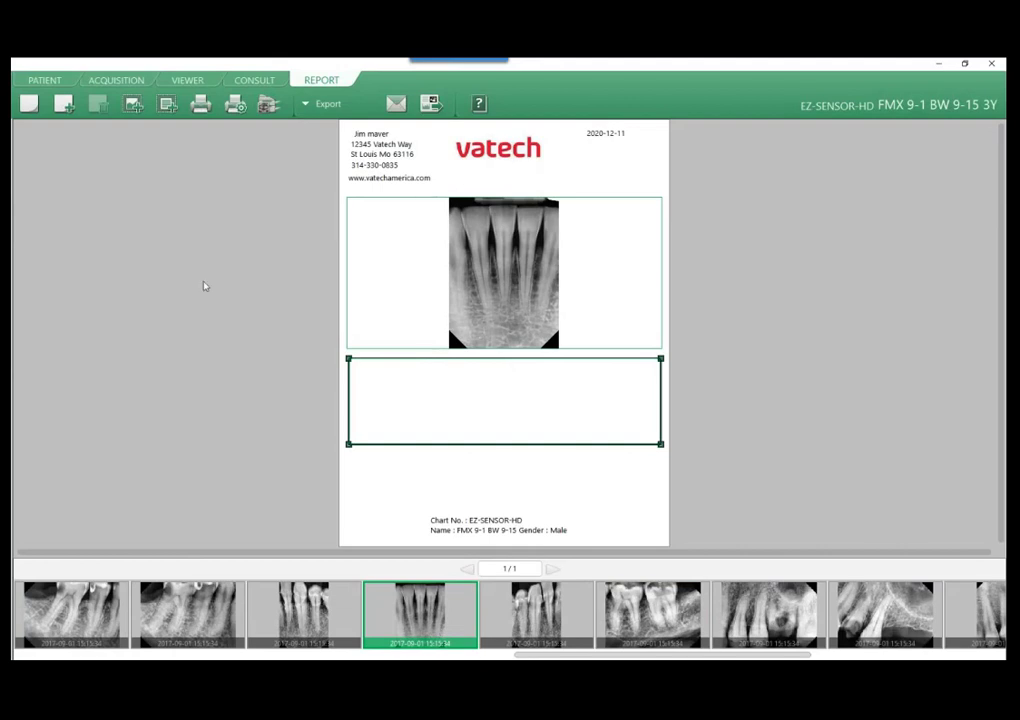